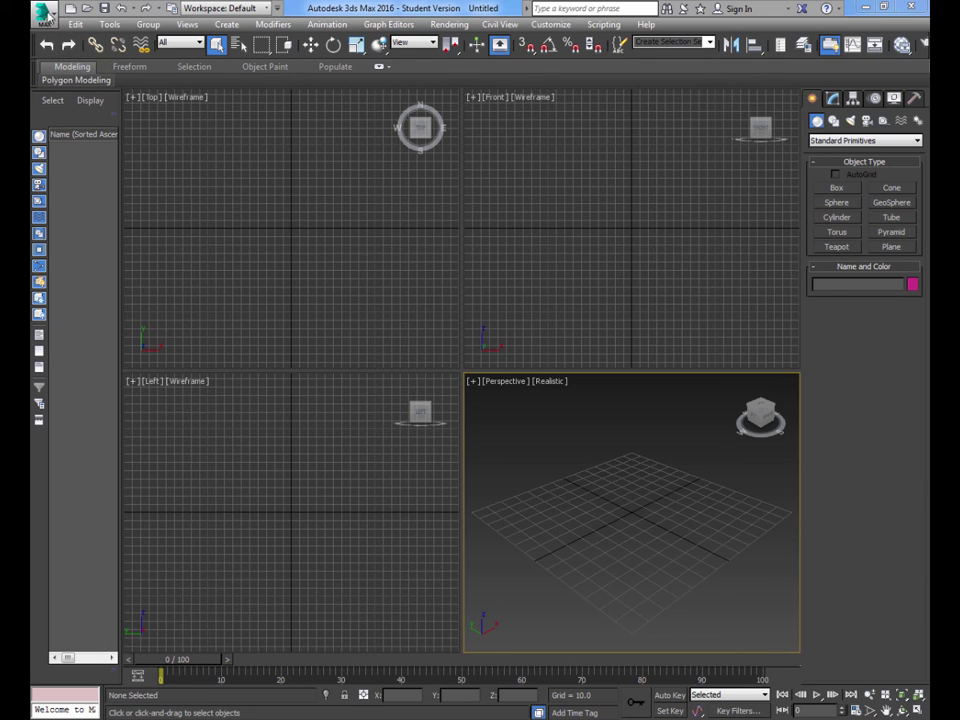
Step: Save the empty scene as "Coffee cup" in the "beginner 3ds max" folder on the Desktop
click(44, 15)
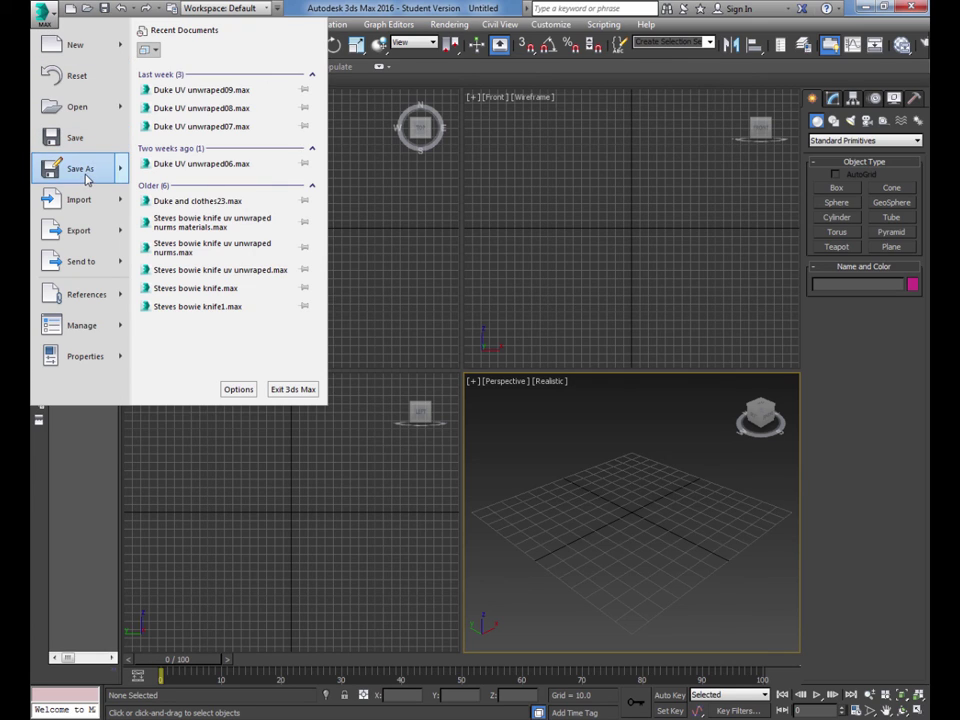
mouse_move(87, 179)
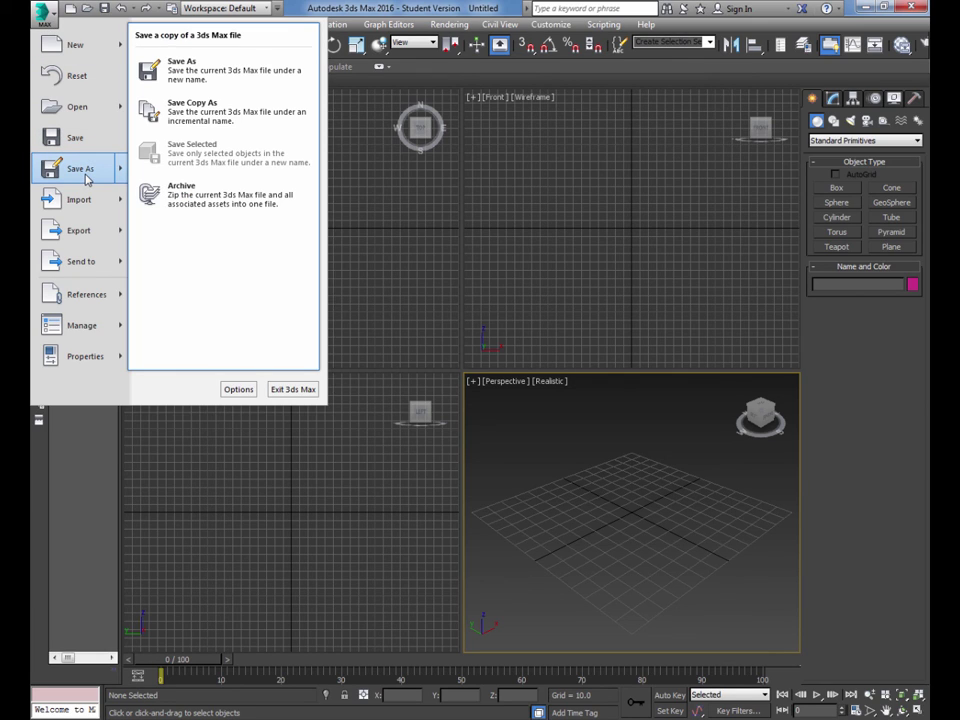
click(233, 72)
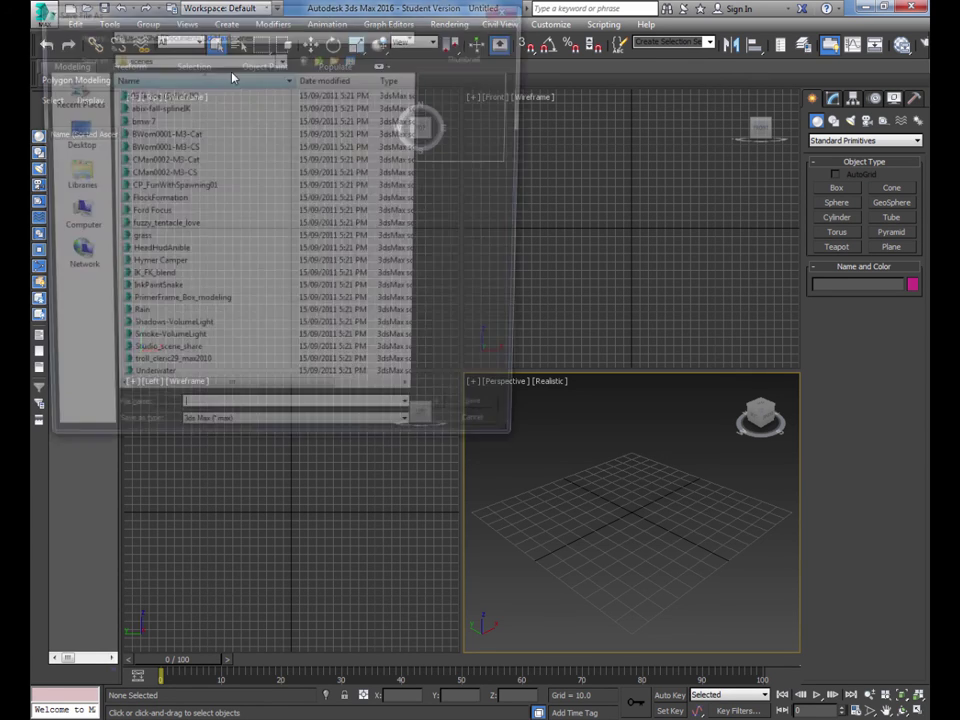
click(70, 132)
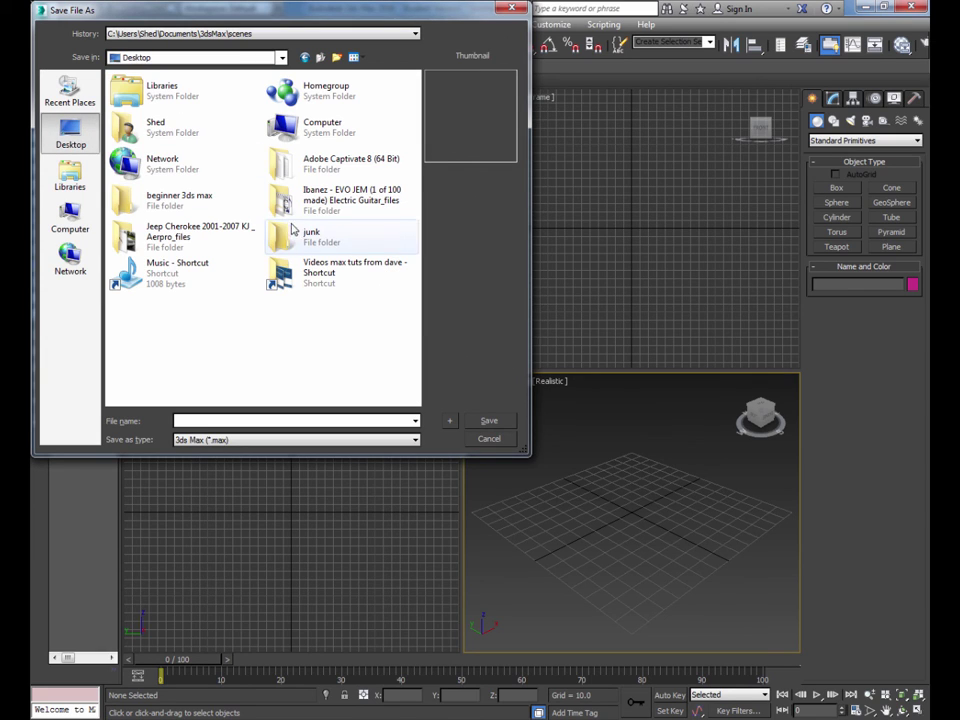
double_click(188, 207)
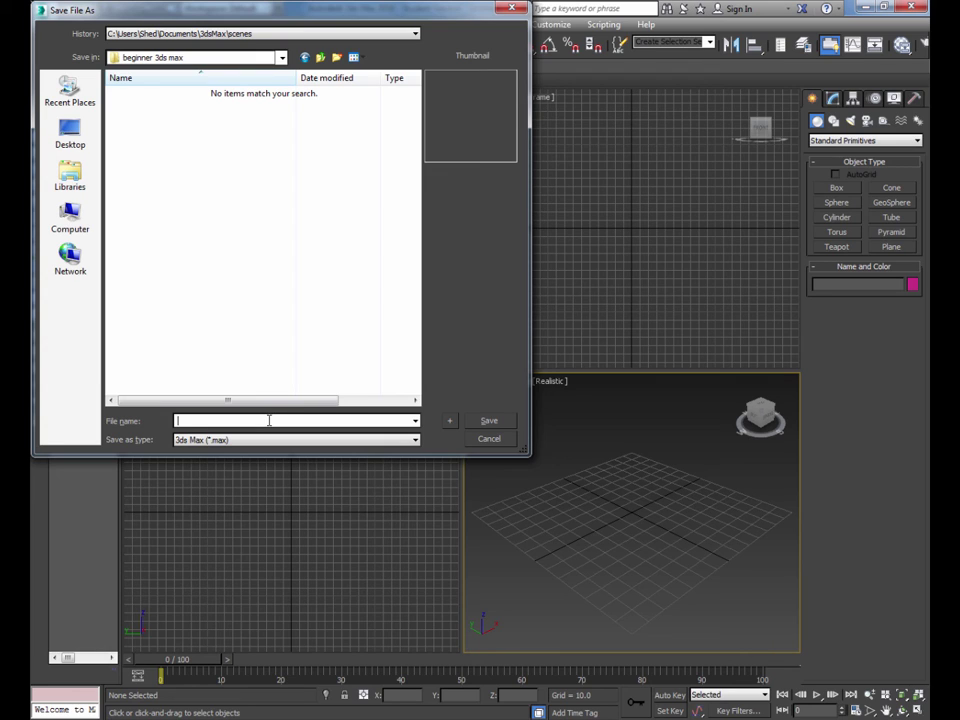
text(coffee cup)
key(Return)
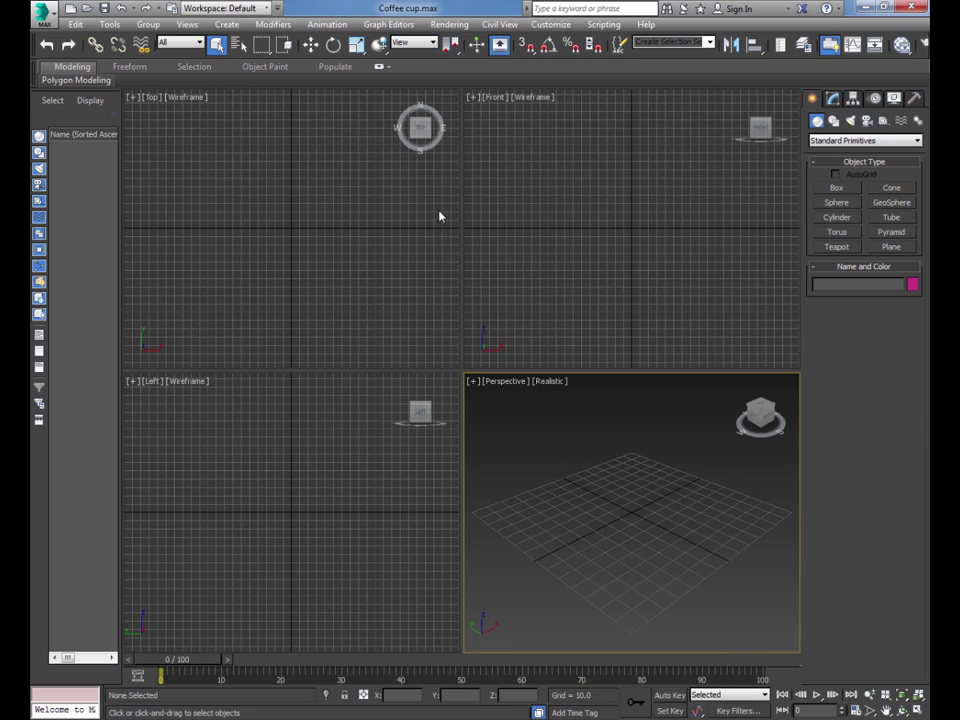
Step: Make sure Increment on Save is enabled in the file handling preferences
click(550, 25)
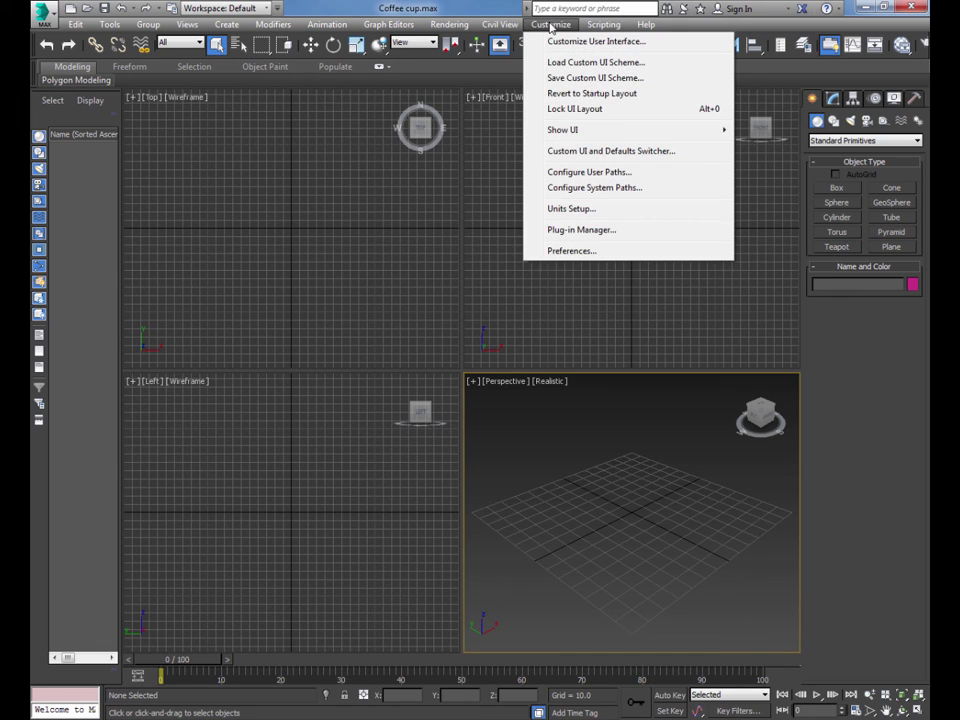
click(597, 255)
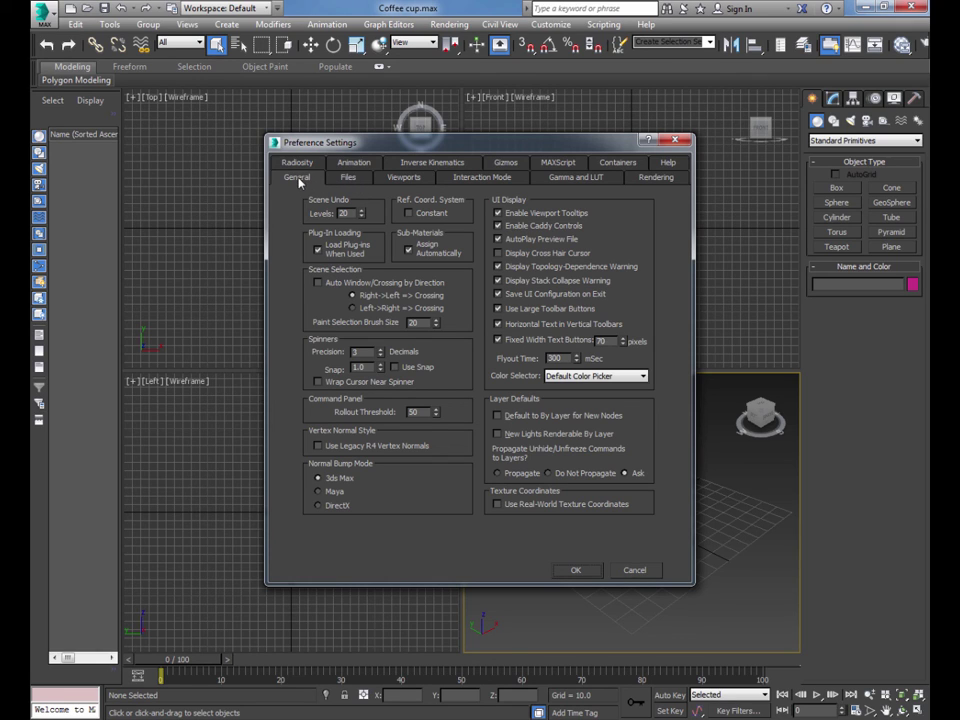
click(350, 178)
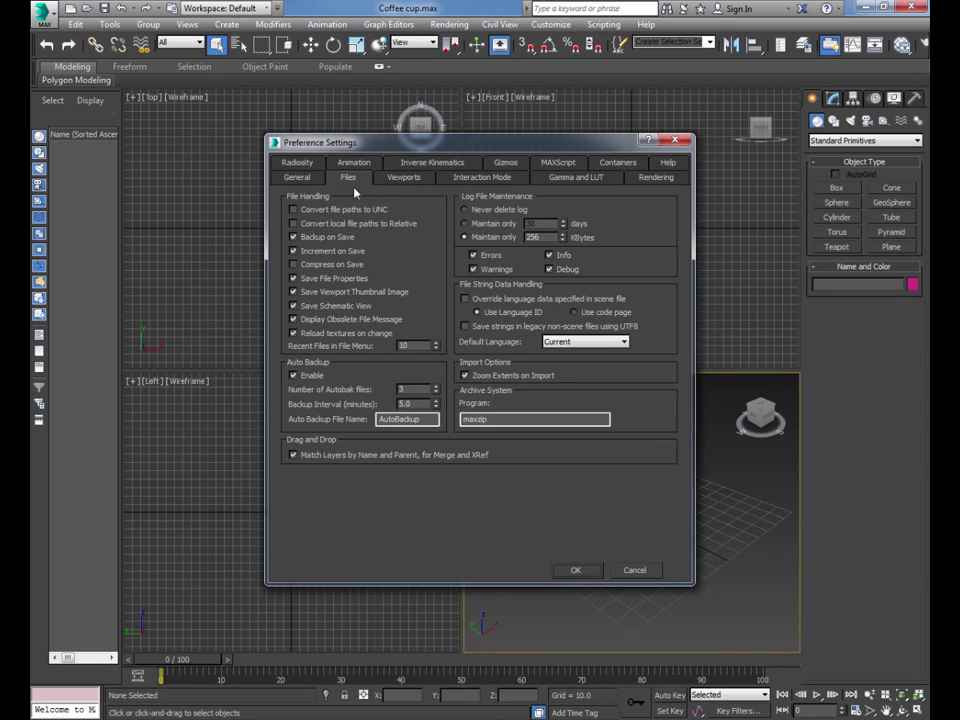
click(297, 255)
click(295, 252)
click(294, 254)
click(294, 254)
click(575, 571)
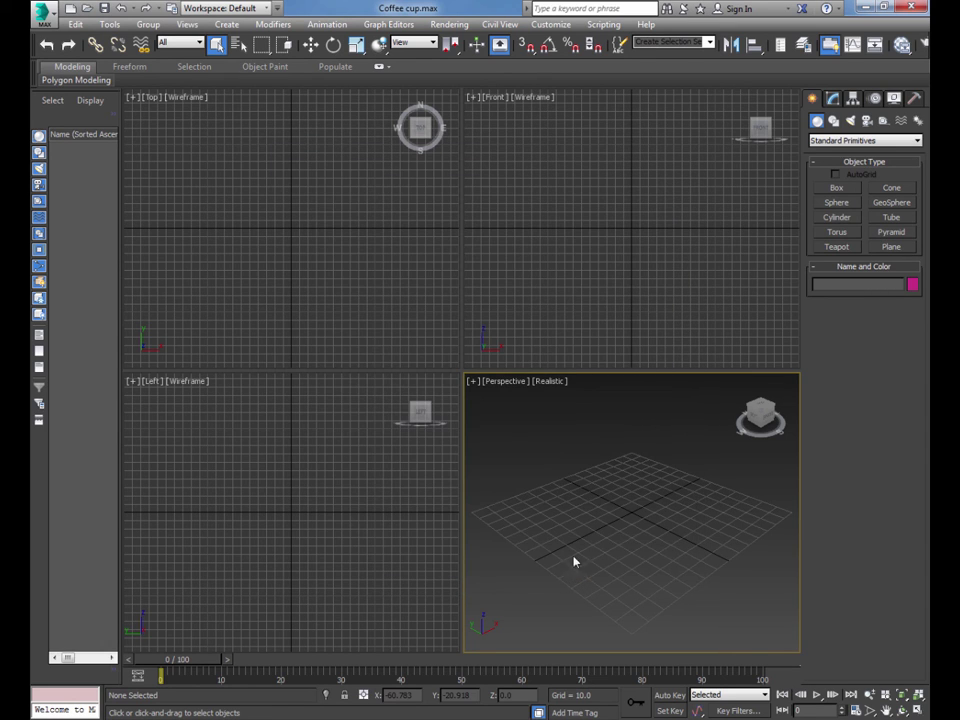
click(543, 263)
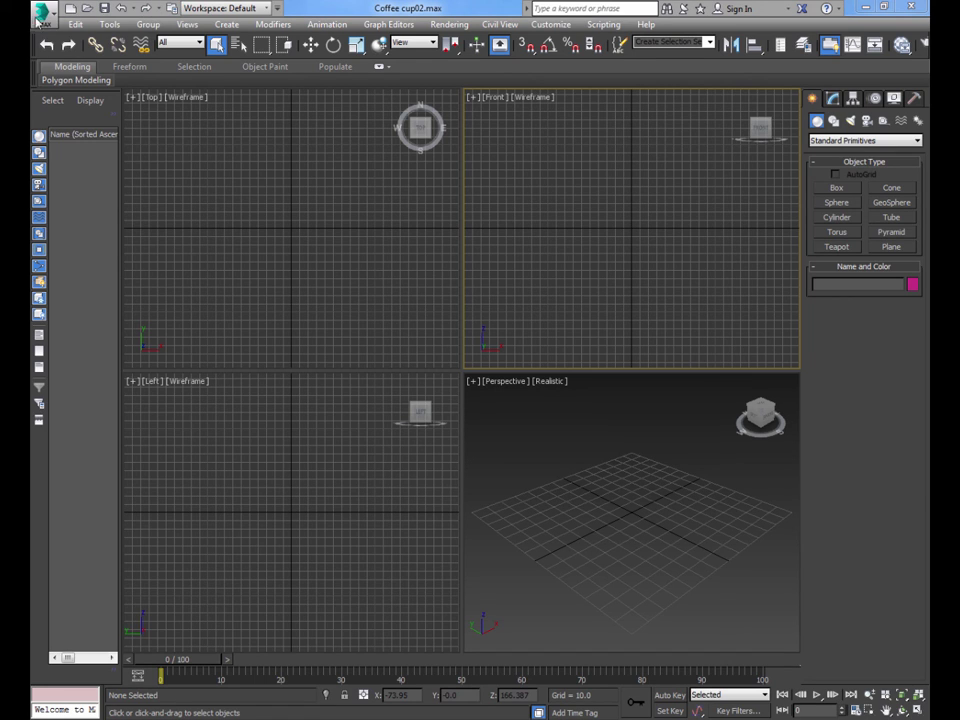
click(450, 25)
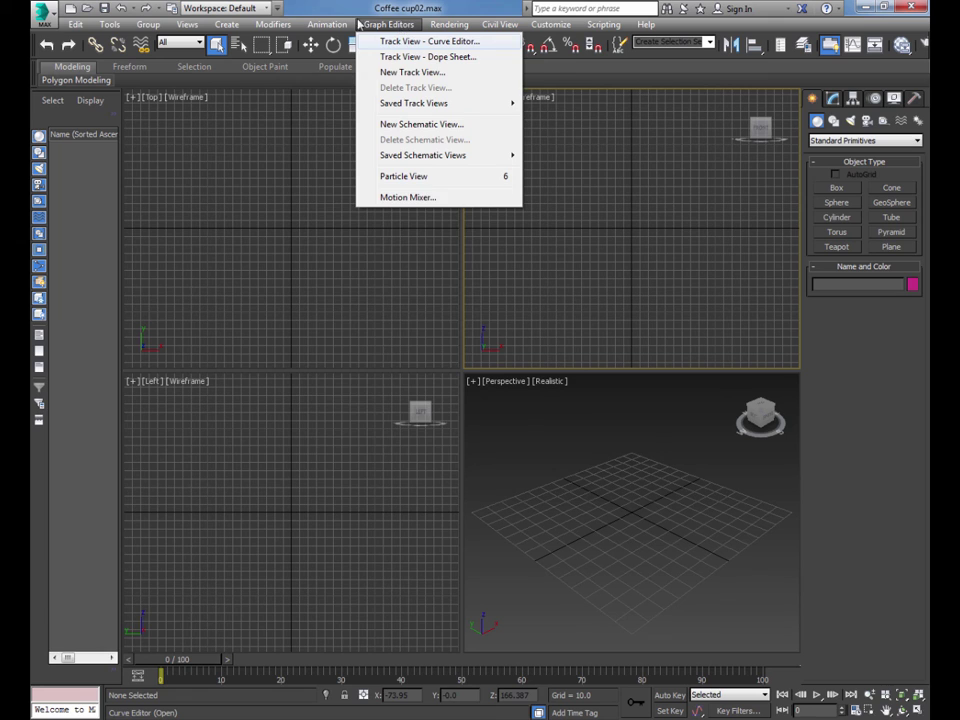
mouse_move(318, 25)
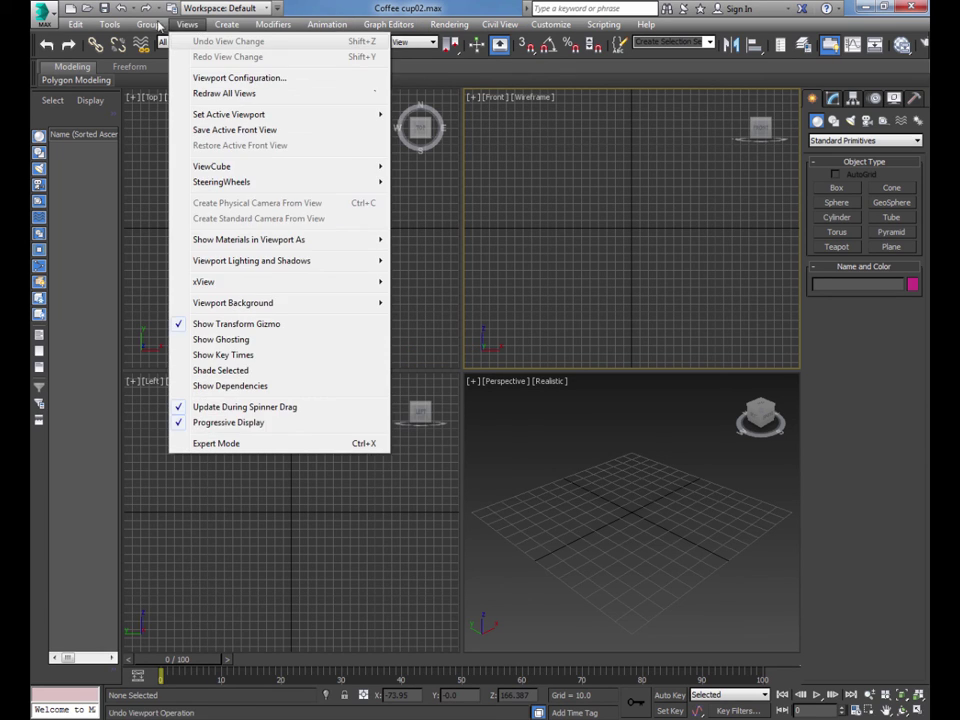
click(110, 25)
click(75, 25)
click(222, 27)
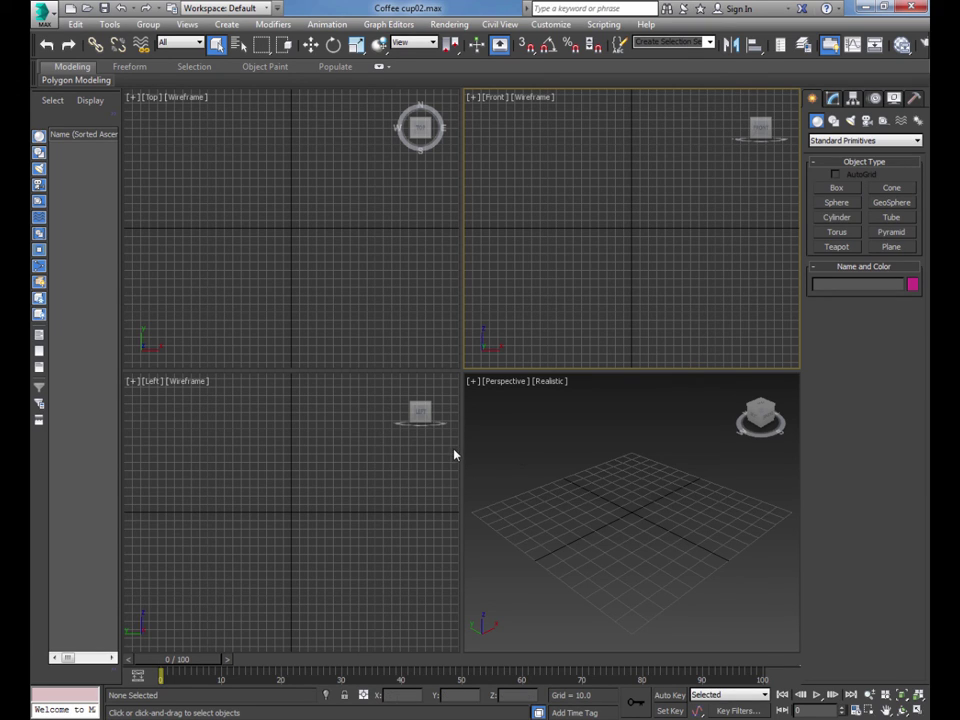
click(360, 306)
click(347, 463)
click(560, 392)
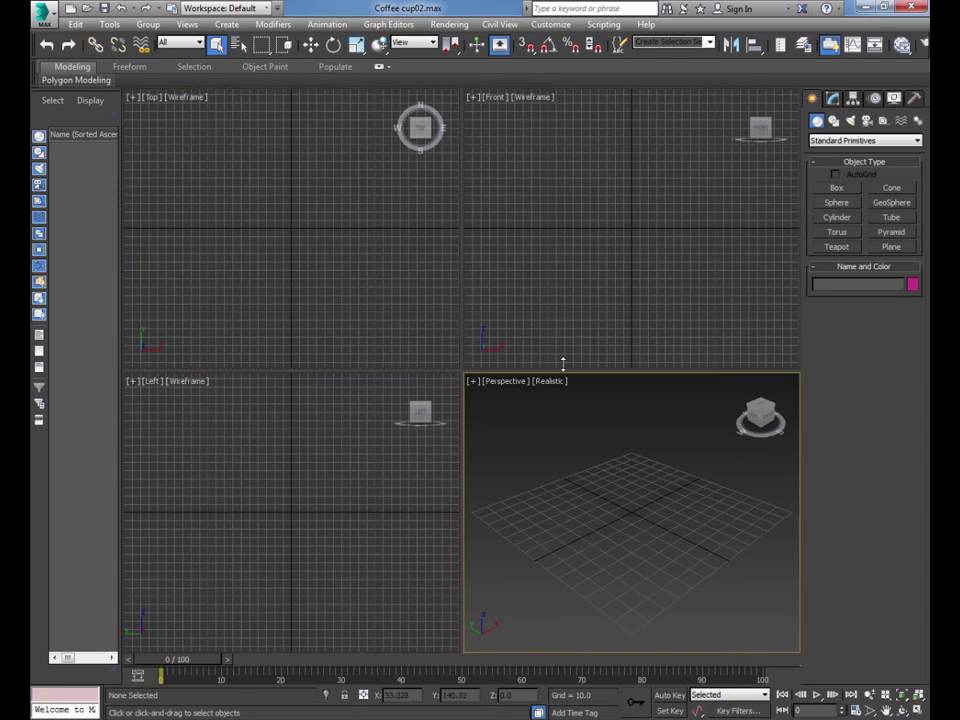
click(552, 348)
click(420, 272)
click(360, 440)
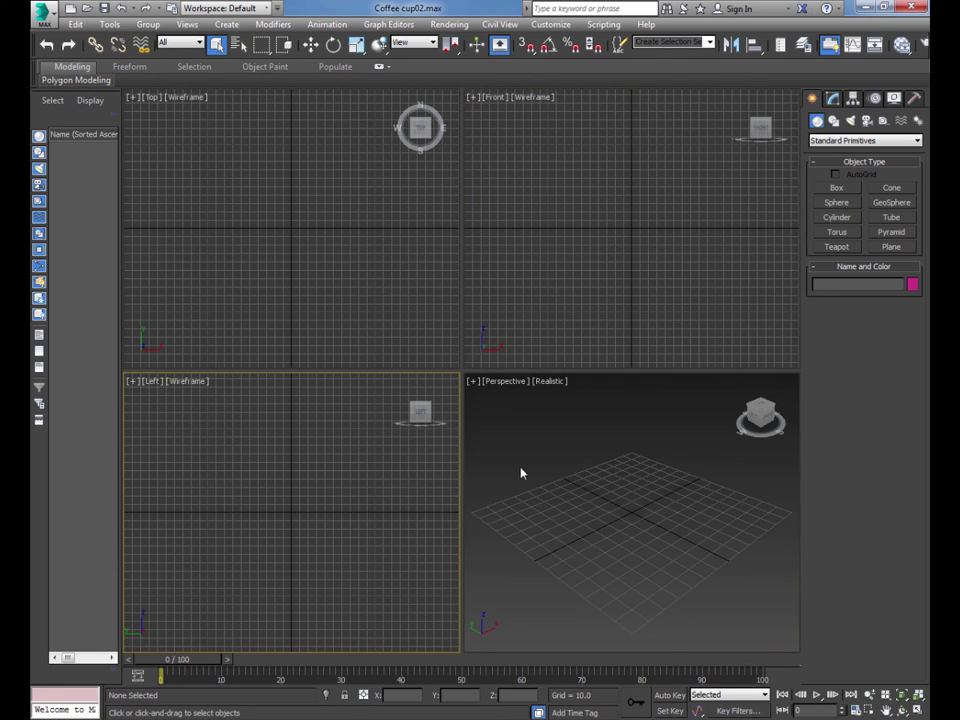
click(583, 422)
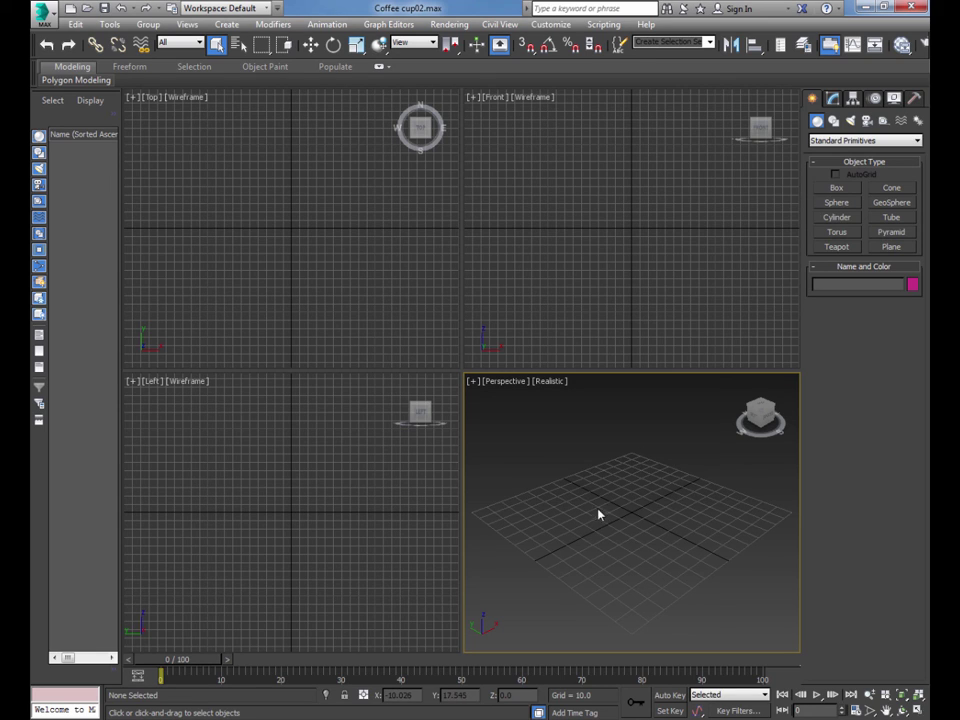
click(632, 223)
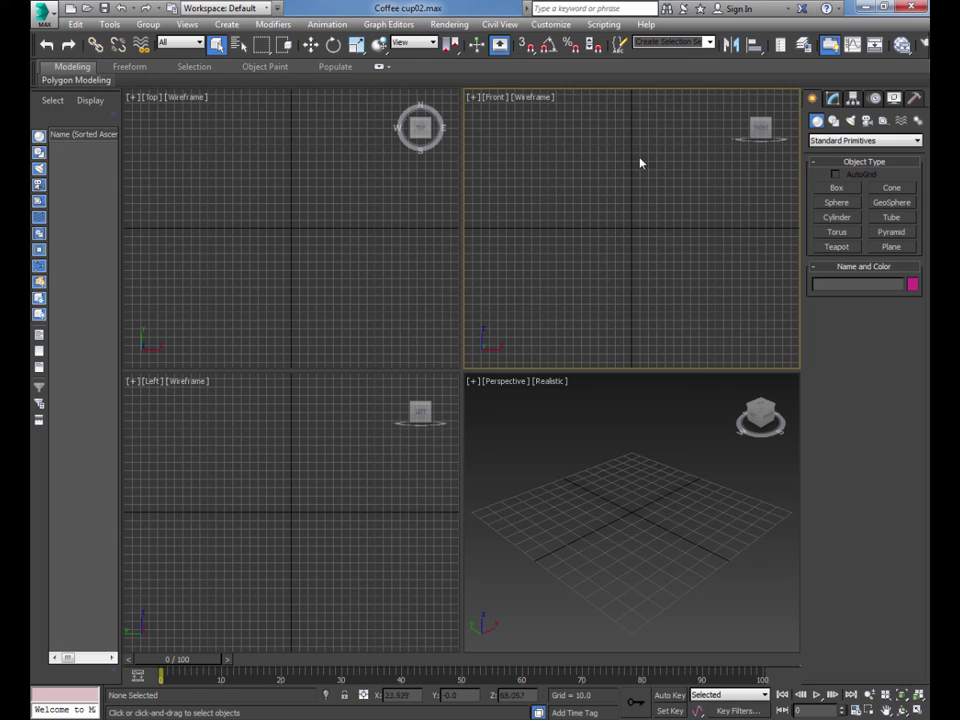
click(283, 201)
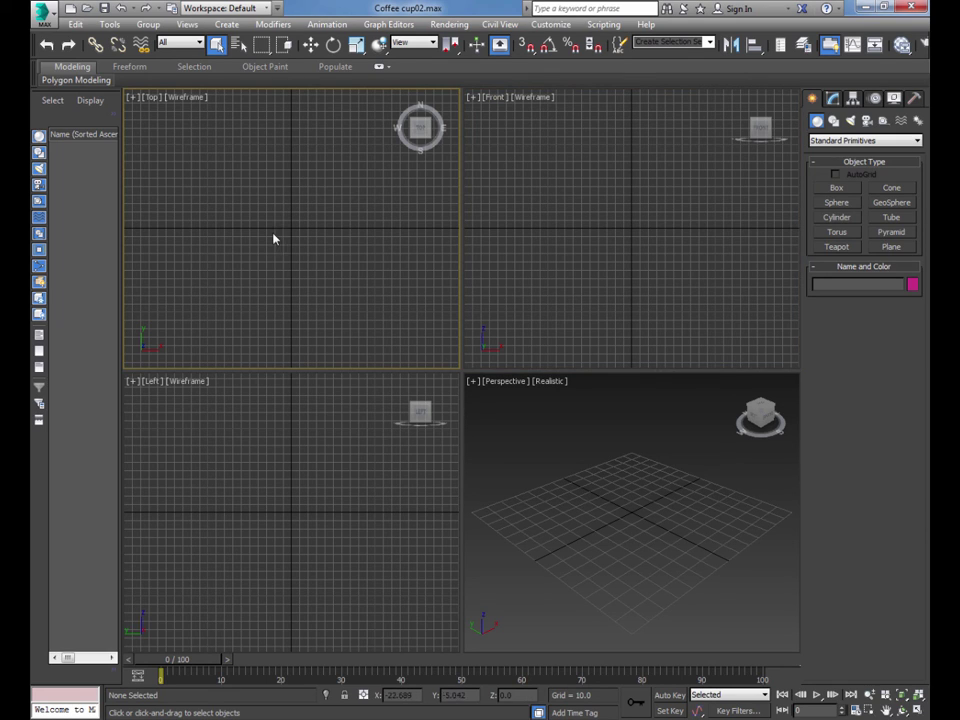
click(271, 462)
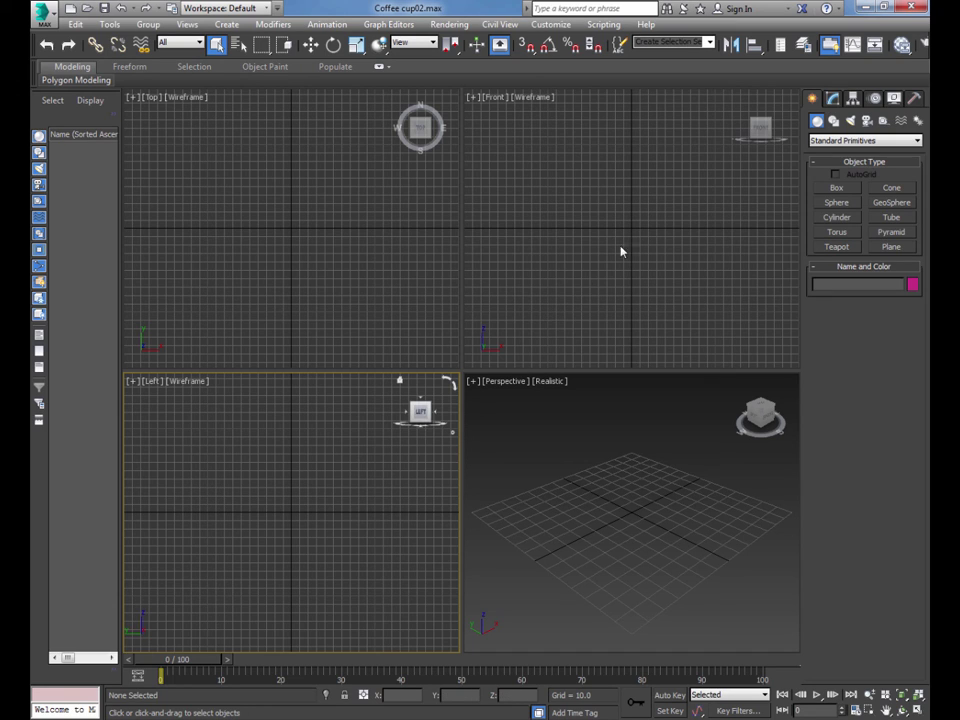
Step: Make the Front viewport active and maximize it
click(648, 223)
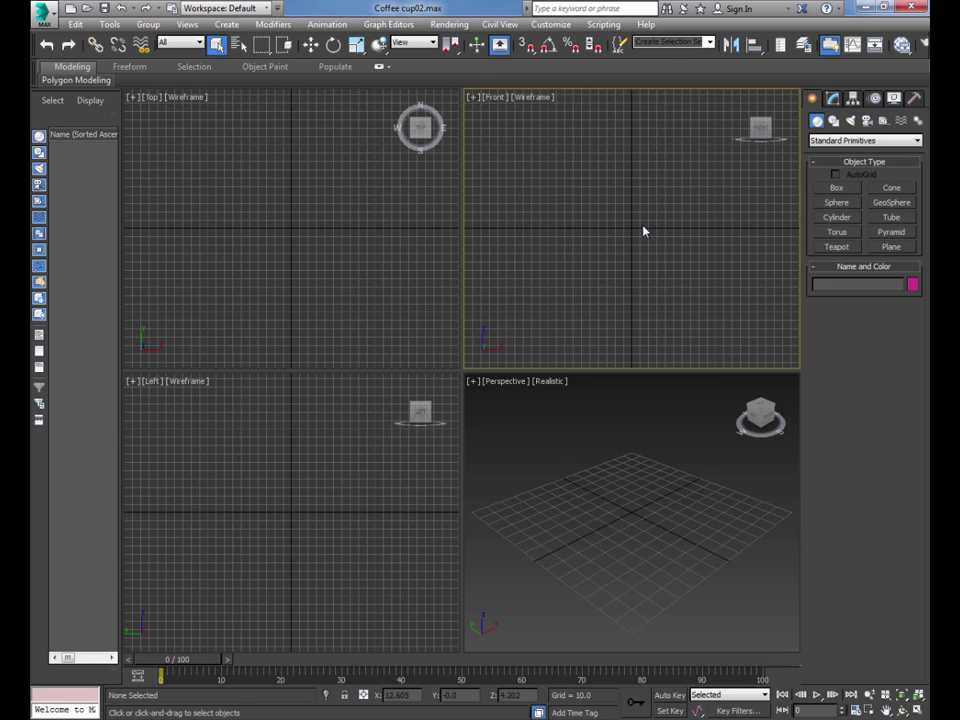
key(alt+w)
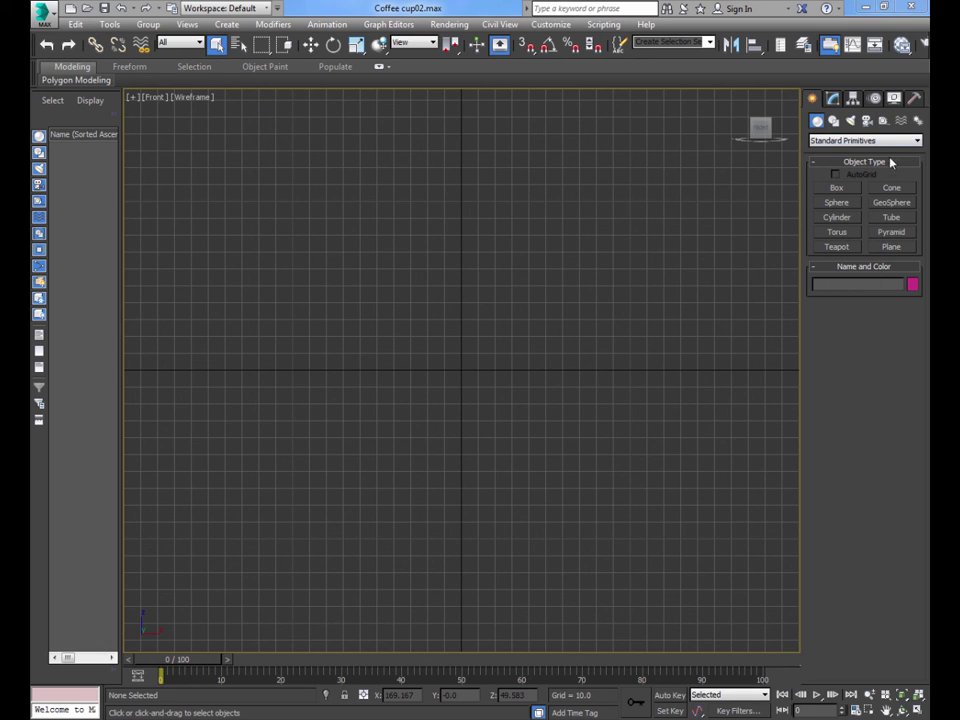
click(832, 98)
click(853, 99)
click(874, 98)
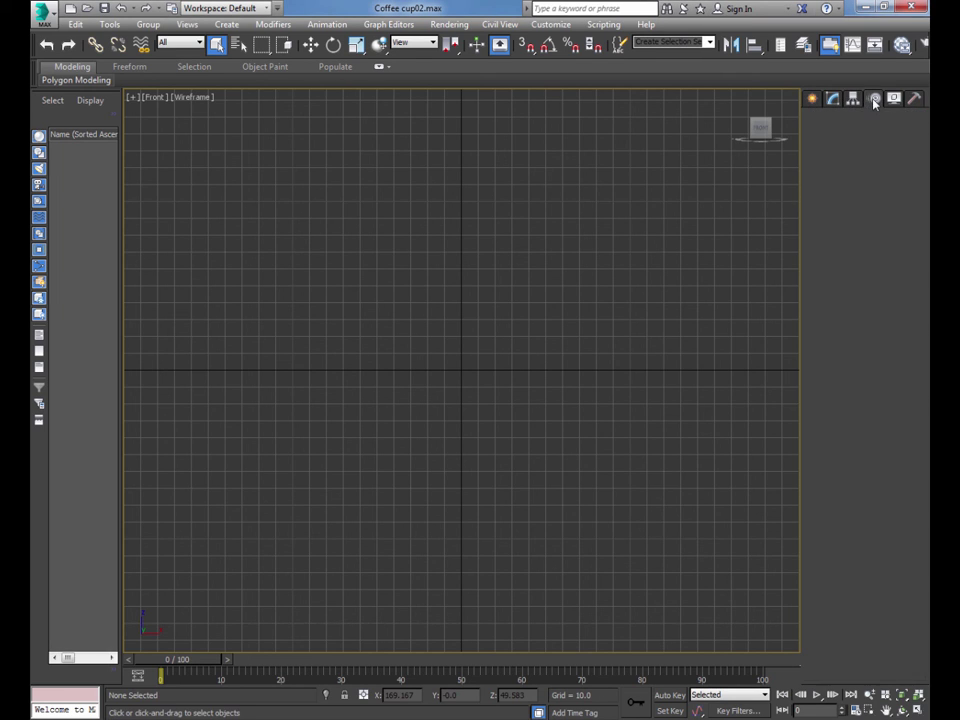
click(852, 99)
click(832, 98)
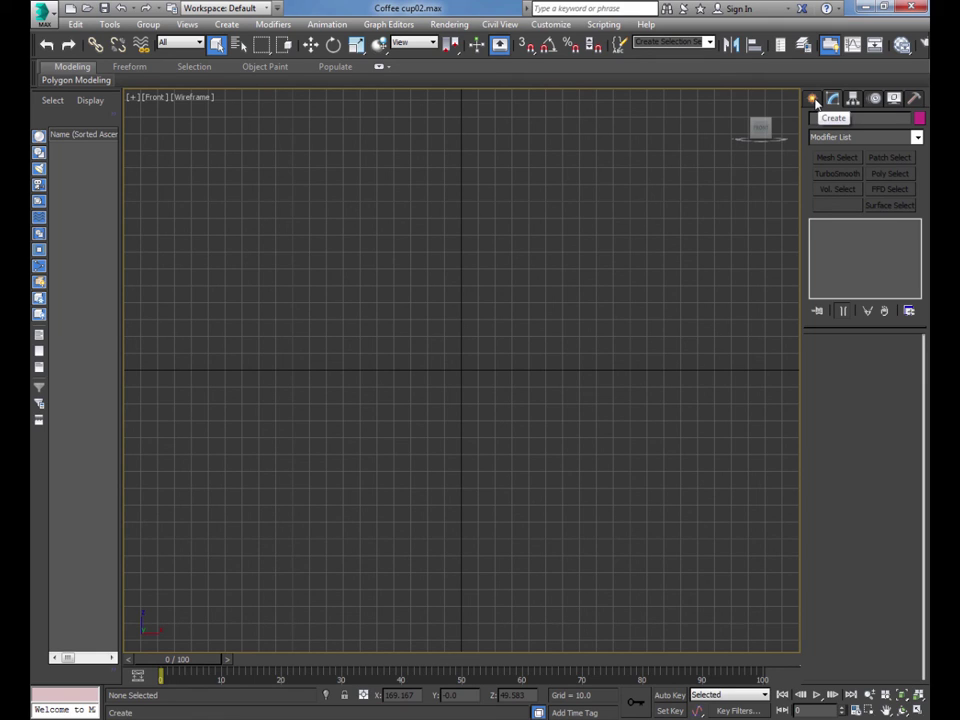
Step: Activate the Line tool for creating a new spline shape
click(813, 99)
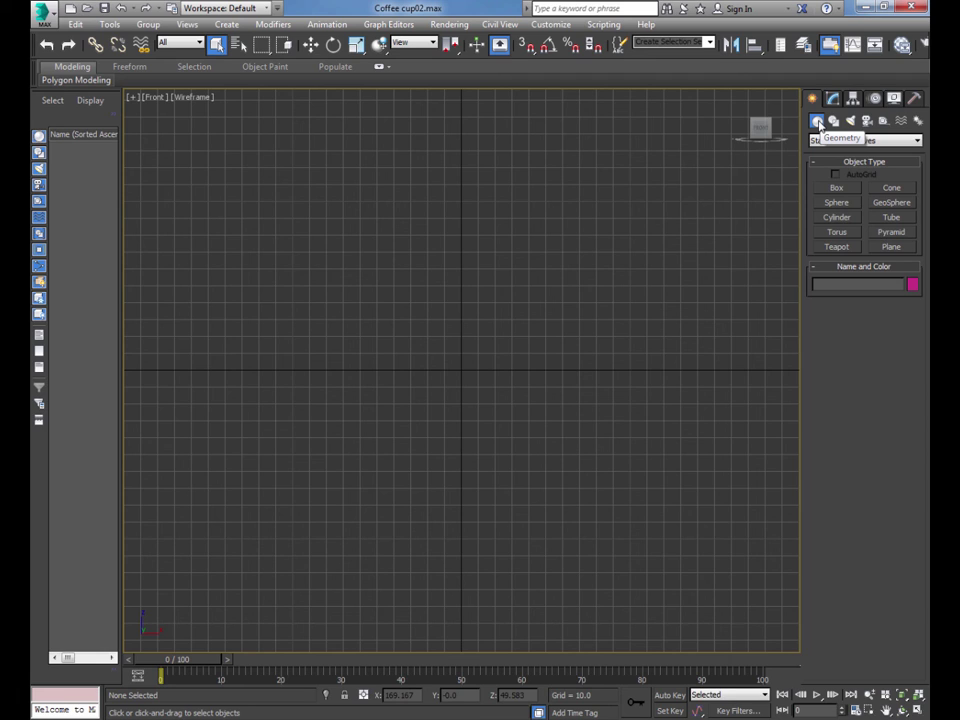
click(835, 121)
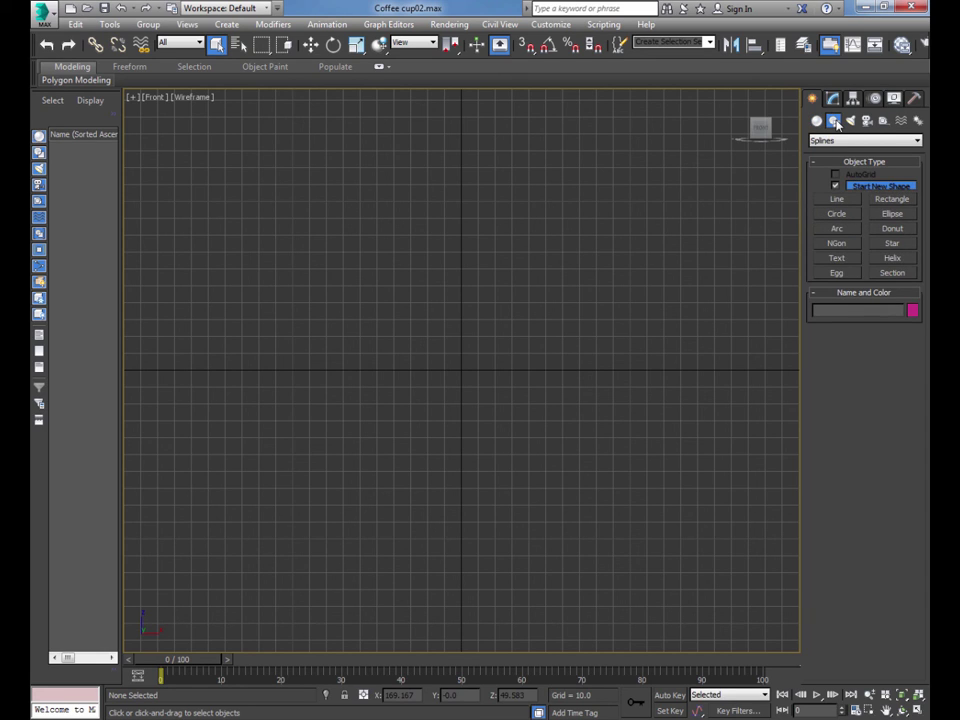
click(838, 200)
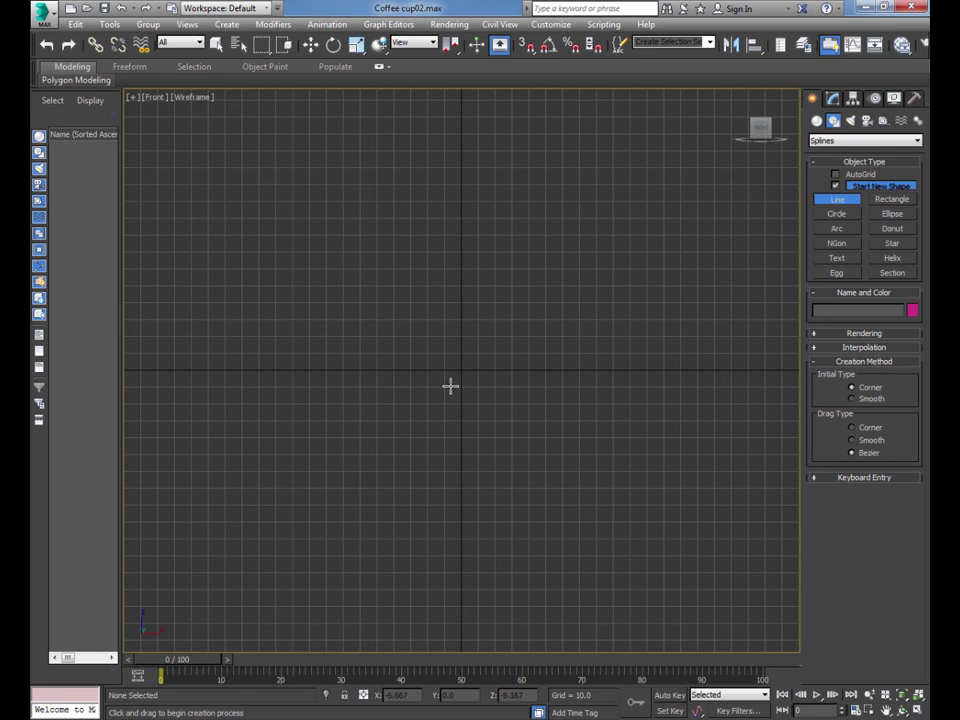
Step: Set the scene's display units to metric centimeters
click(551, 24)
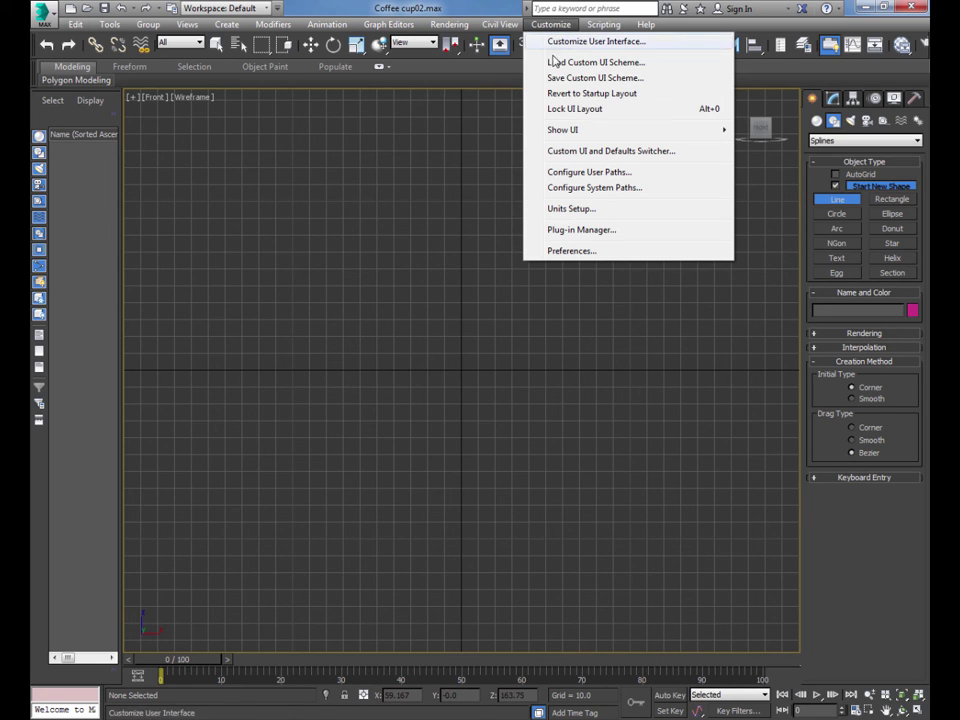
click(572, 209)
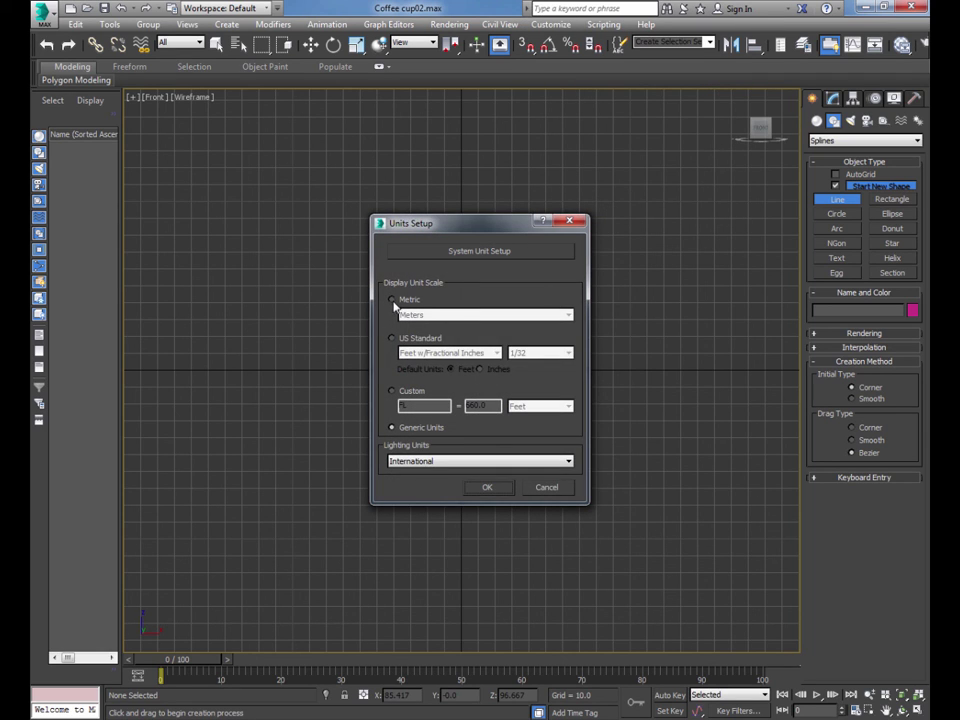
click(392, 300)
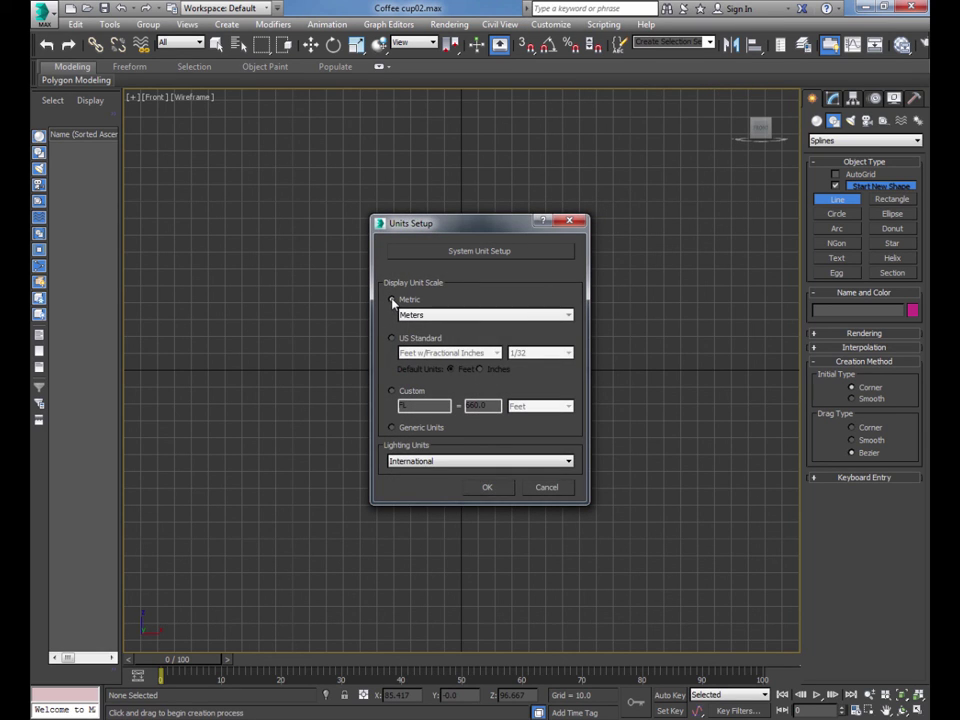
click(491, 316)
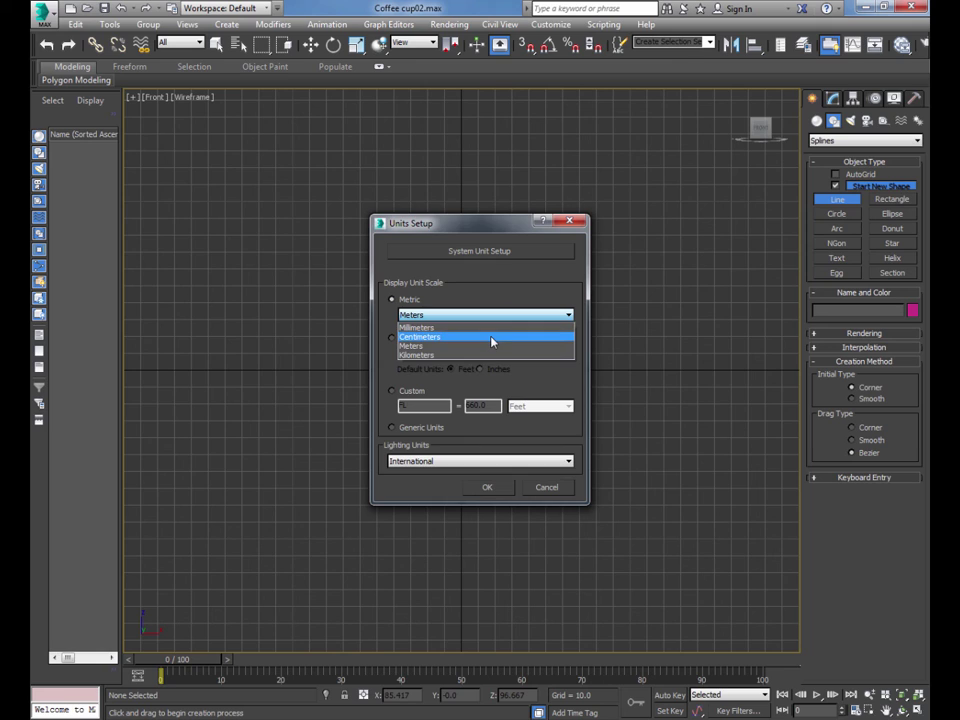
click(491, 338)
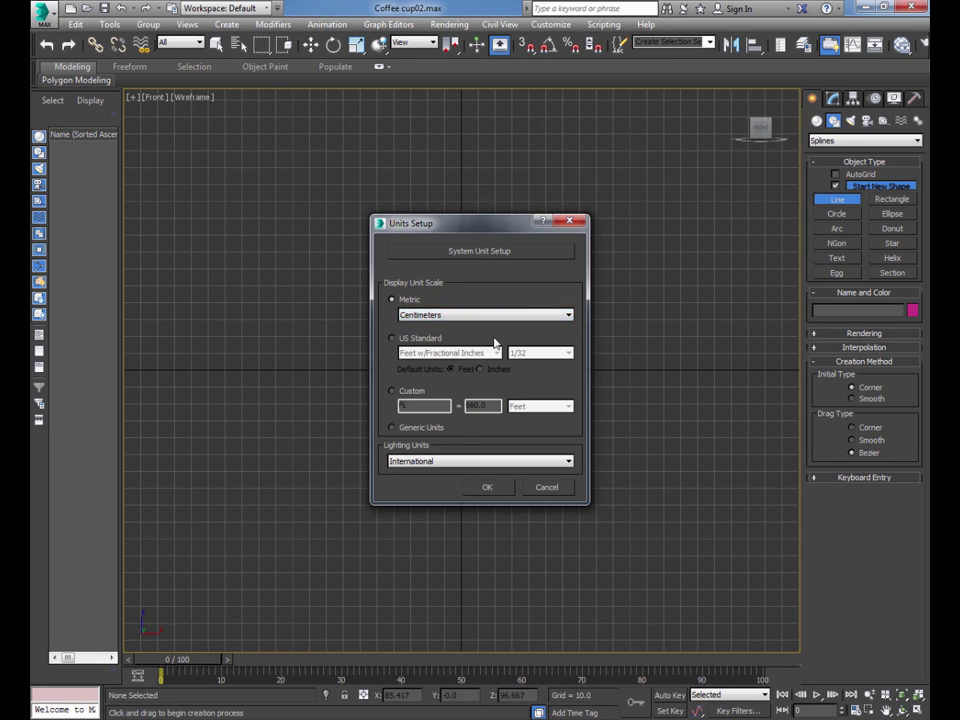
click(488, 488)
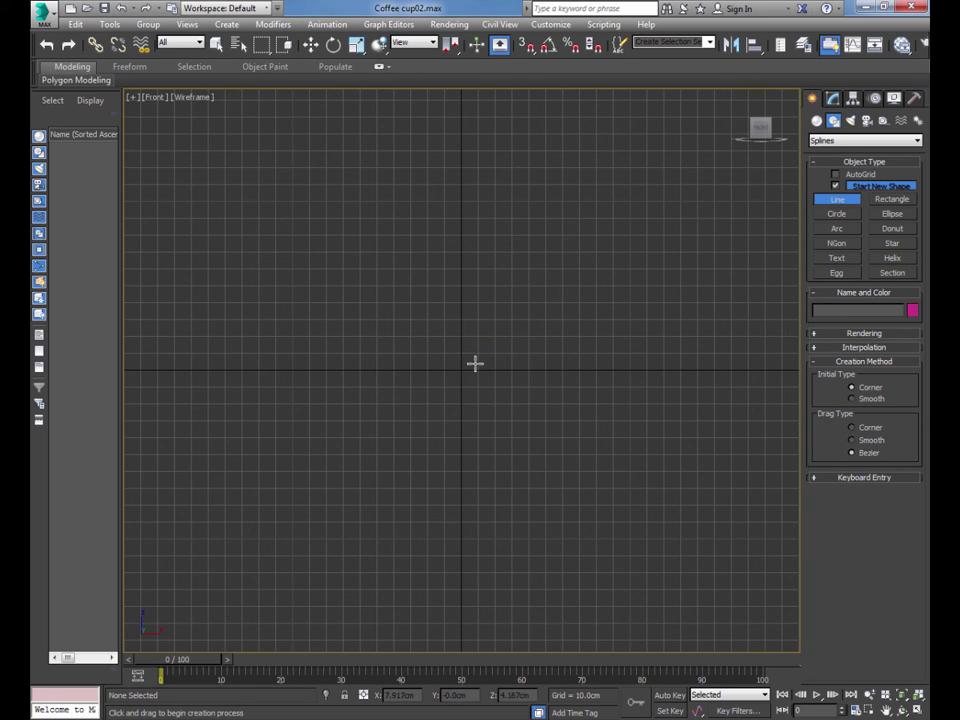
Step: Draw an open L-shaped cup half-profile from the origin: 50 cm base, about 110 cm outer wall, 10 cm rim, inner wall and 40 cm inner floor
mouse_move(476, 362)
middle_down()
mouse_move(468, 367)
mouse_move(474, 362)
middle_up()
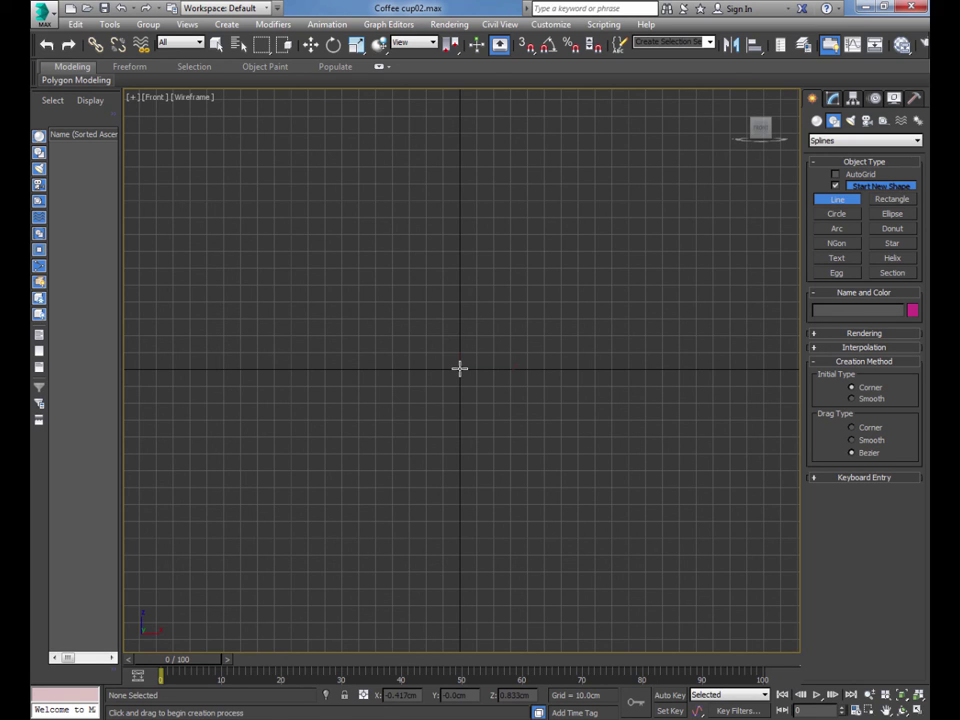
click(459, 368)
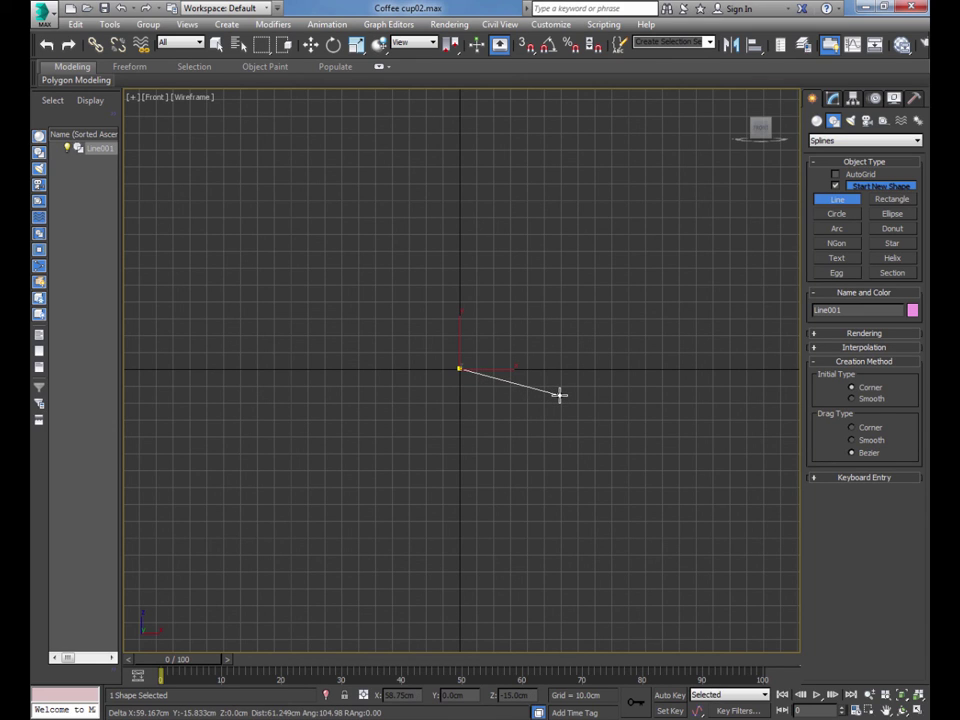
key(shift)
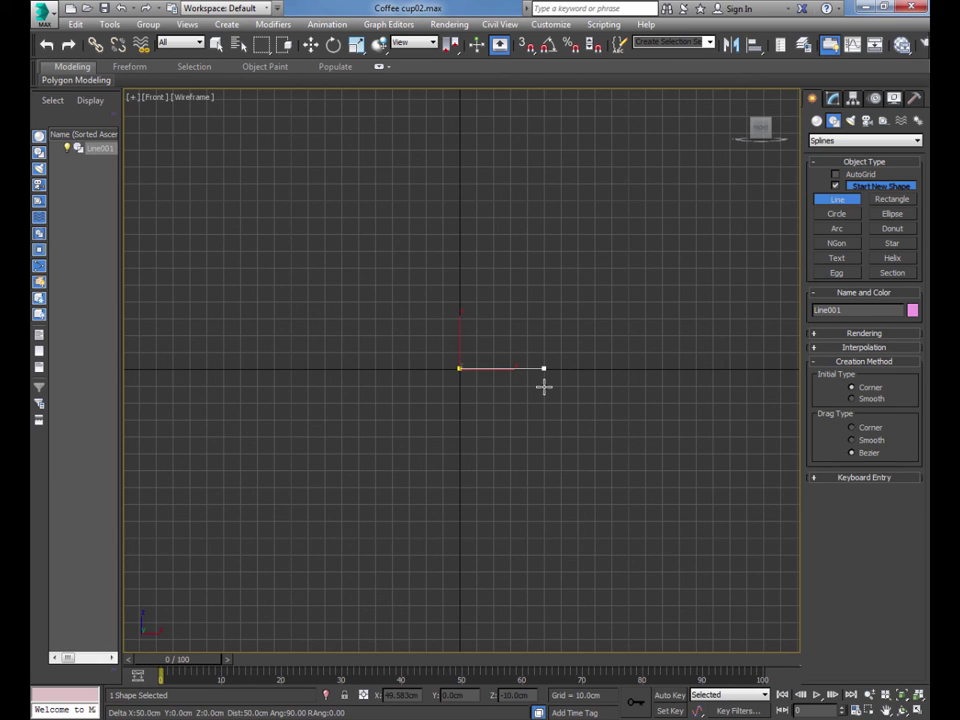
right_click(544, 386)
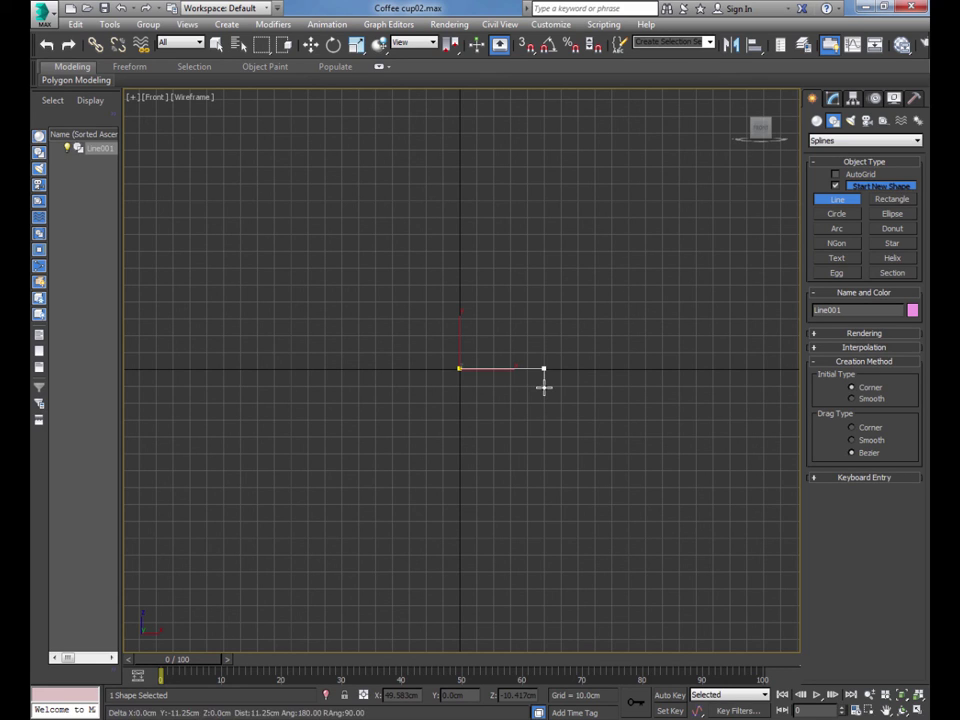
click(543, 369)
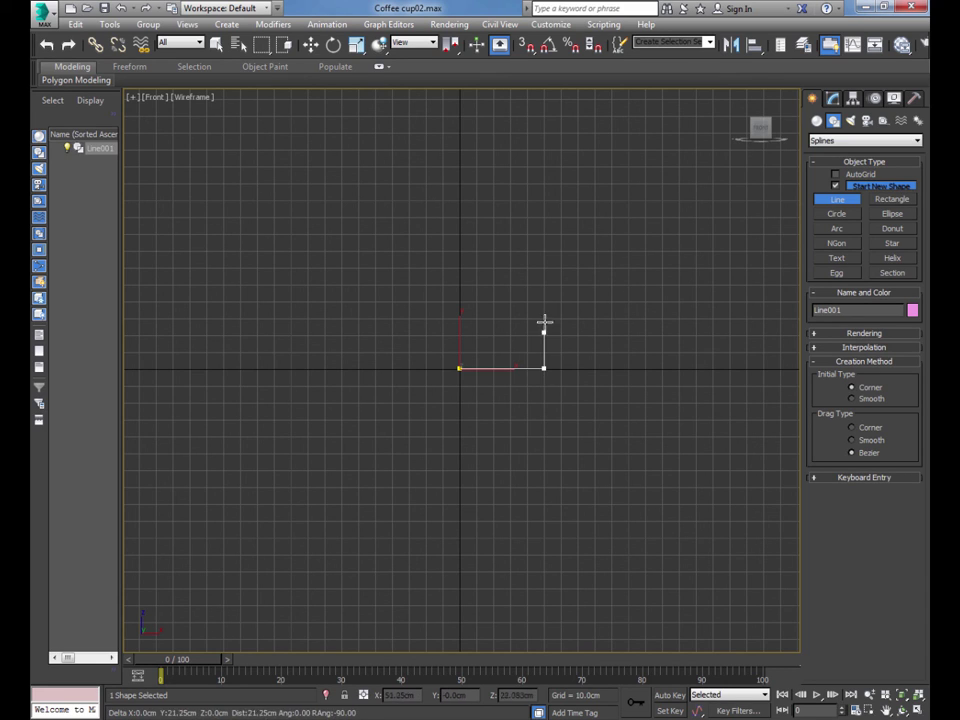
click(544, 183)
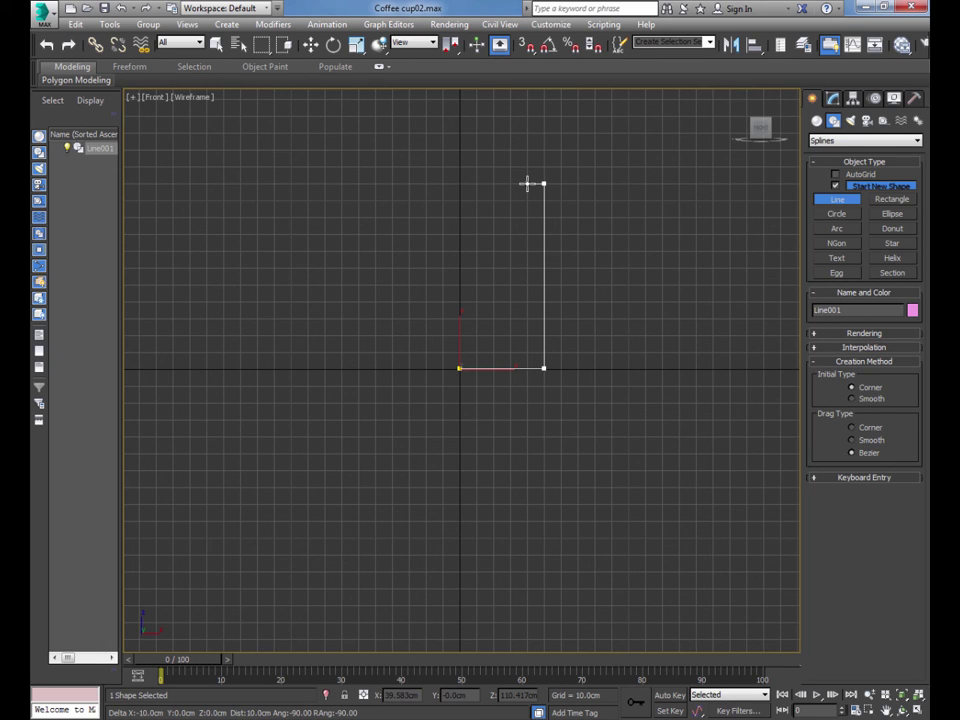
click(527, 183)
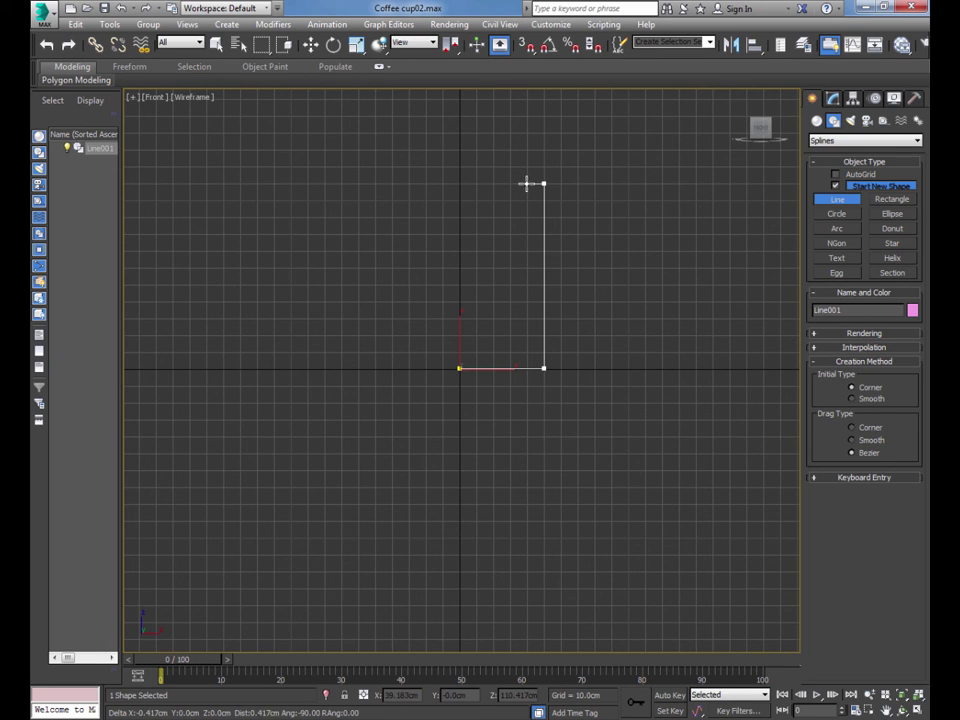
click(527, 352)
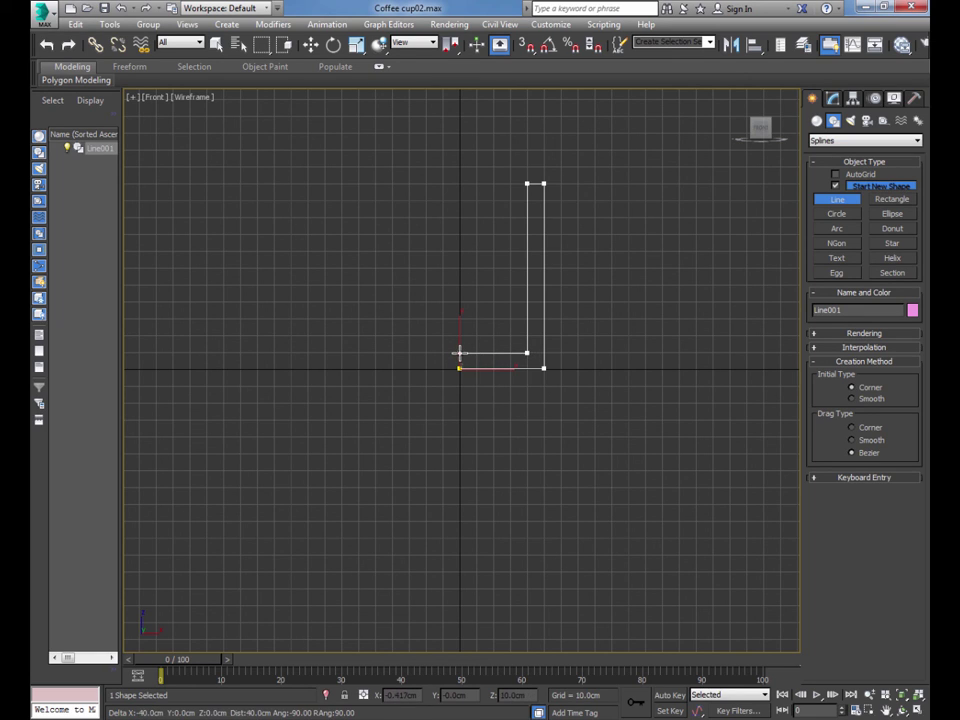
click(460, 352)
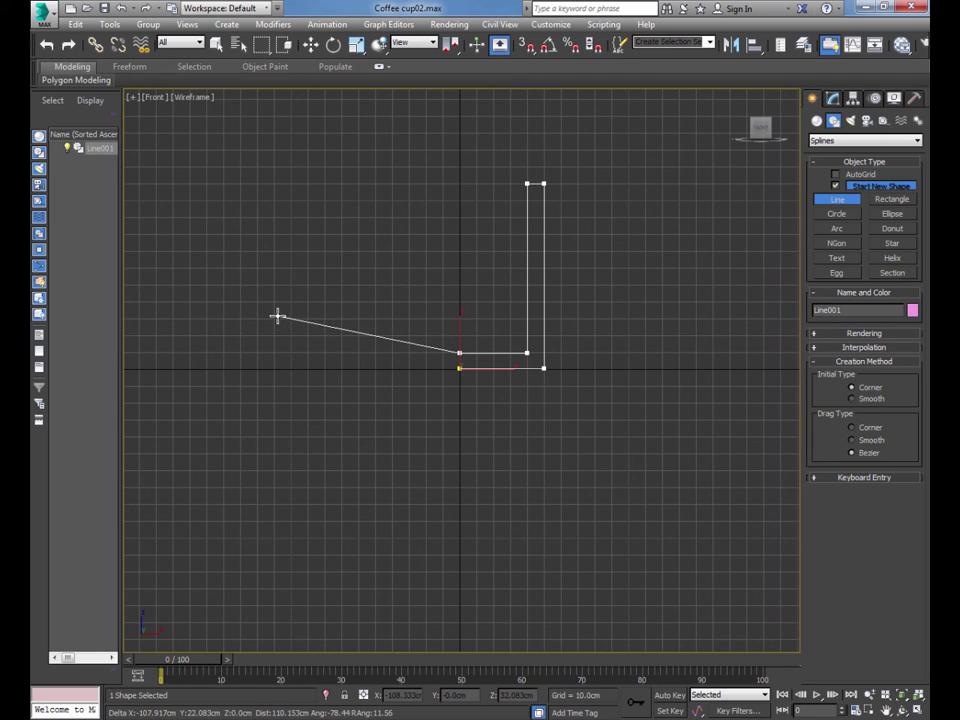
right_click(356, 301)
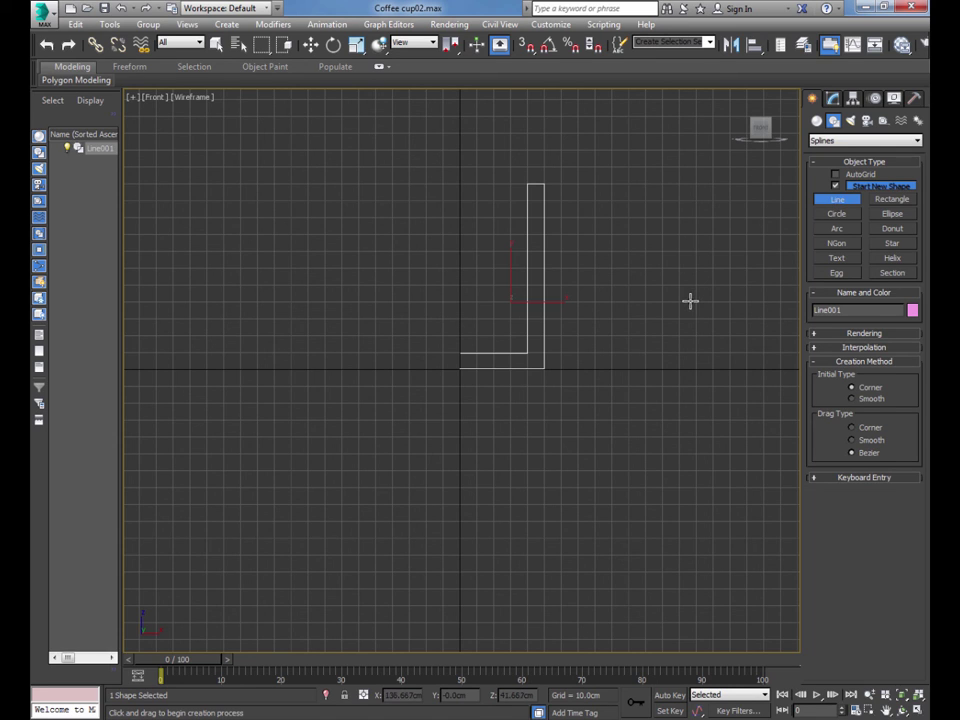
click(667, 321)
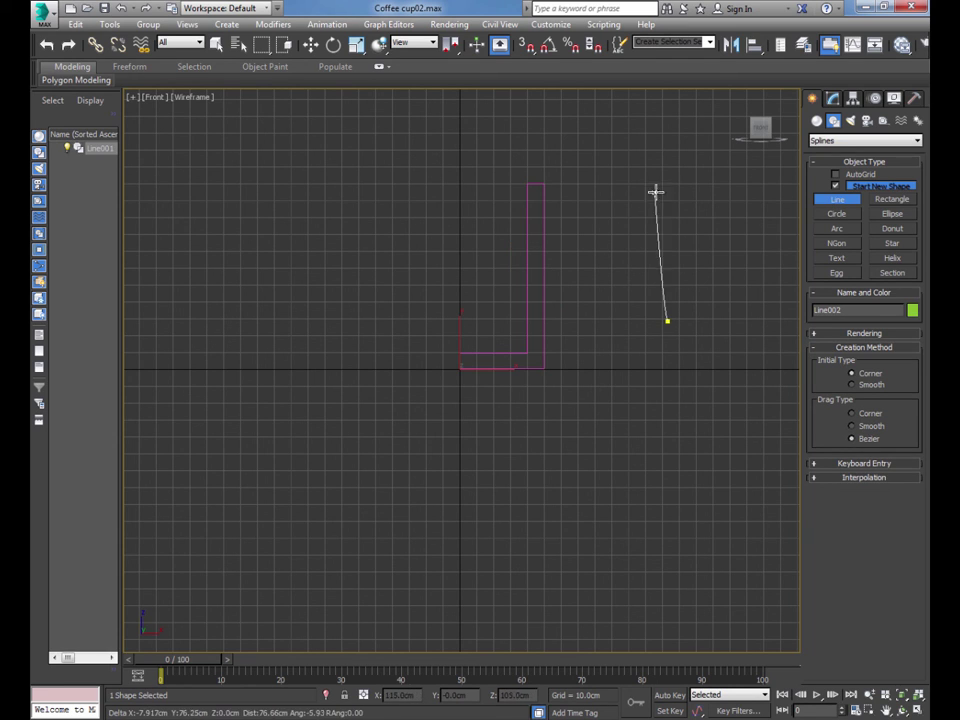
right_click(597, 326)
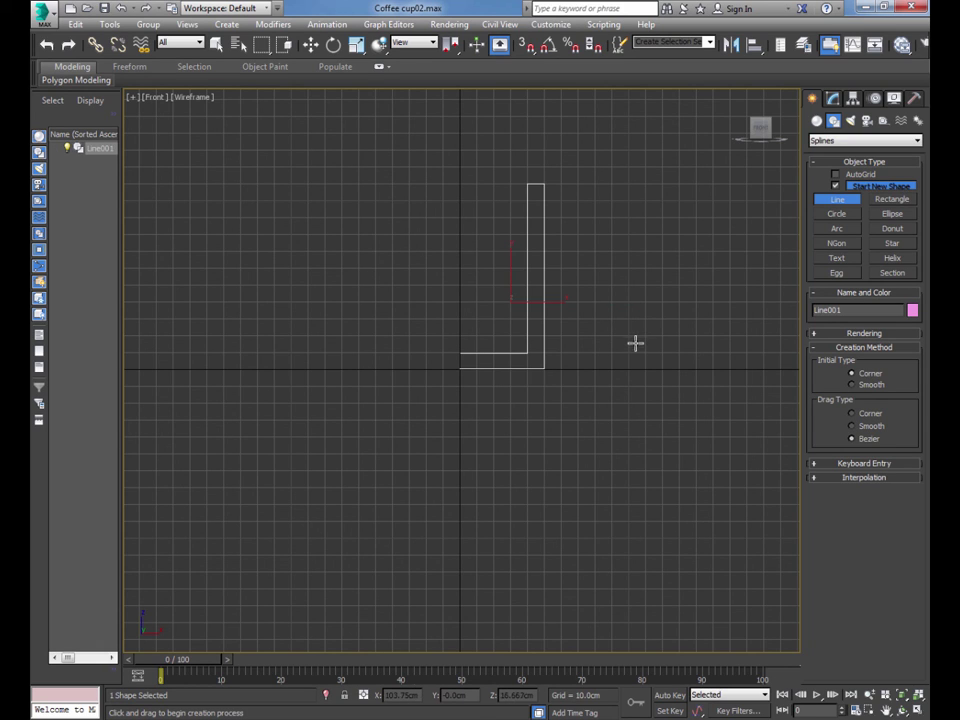
right_click(634, 289)
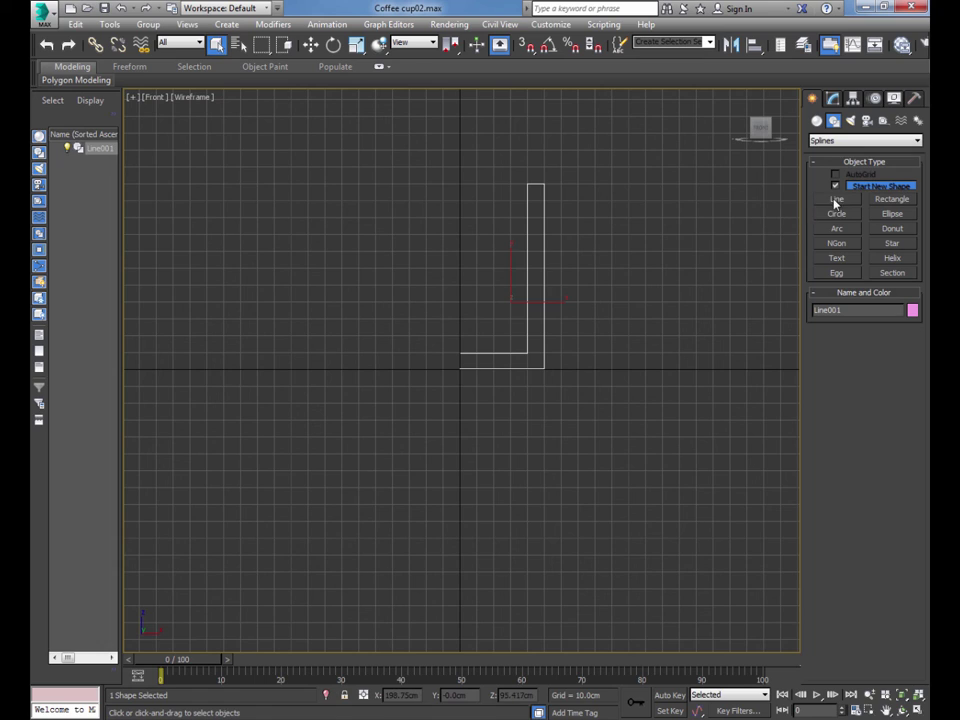
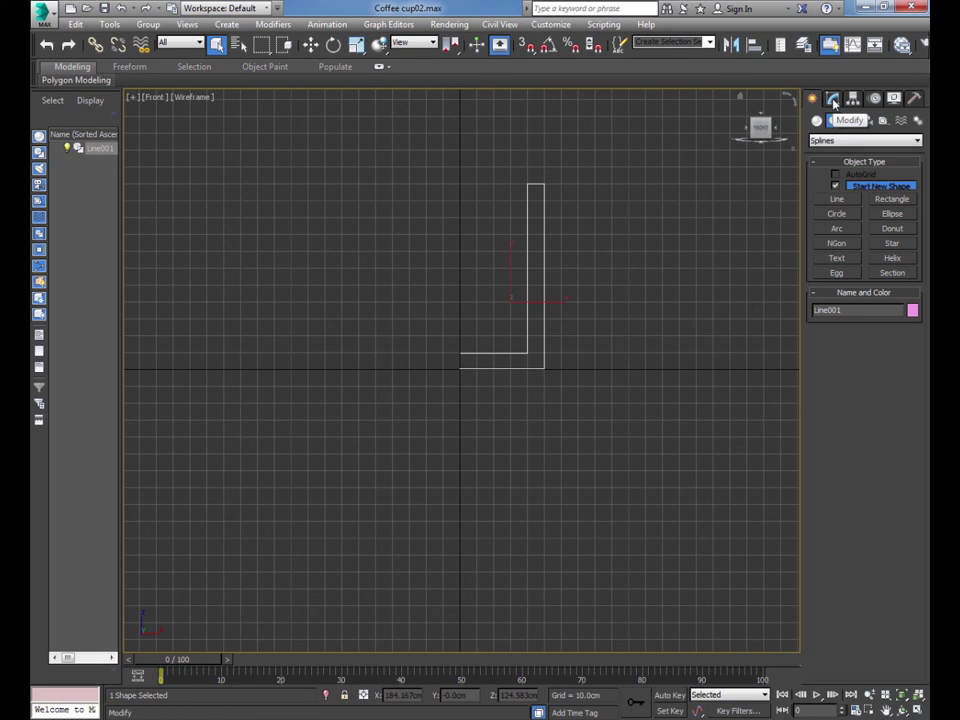
Step: Rename the drawn profile line as Cup
click(834, 100)
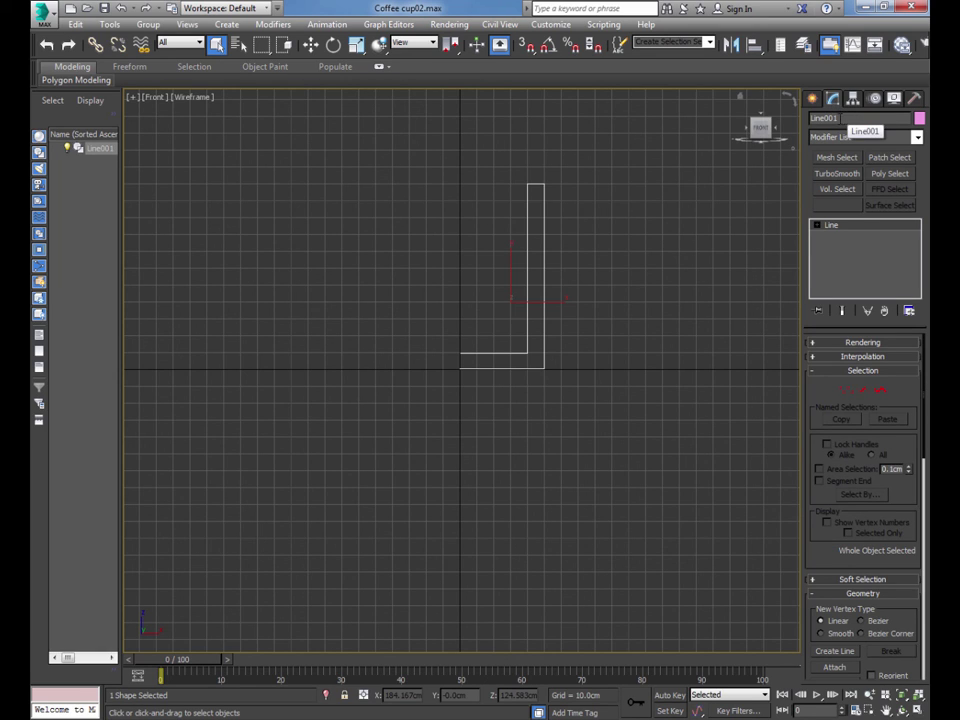
click(843, 119)
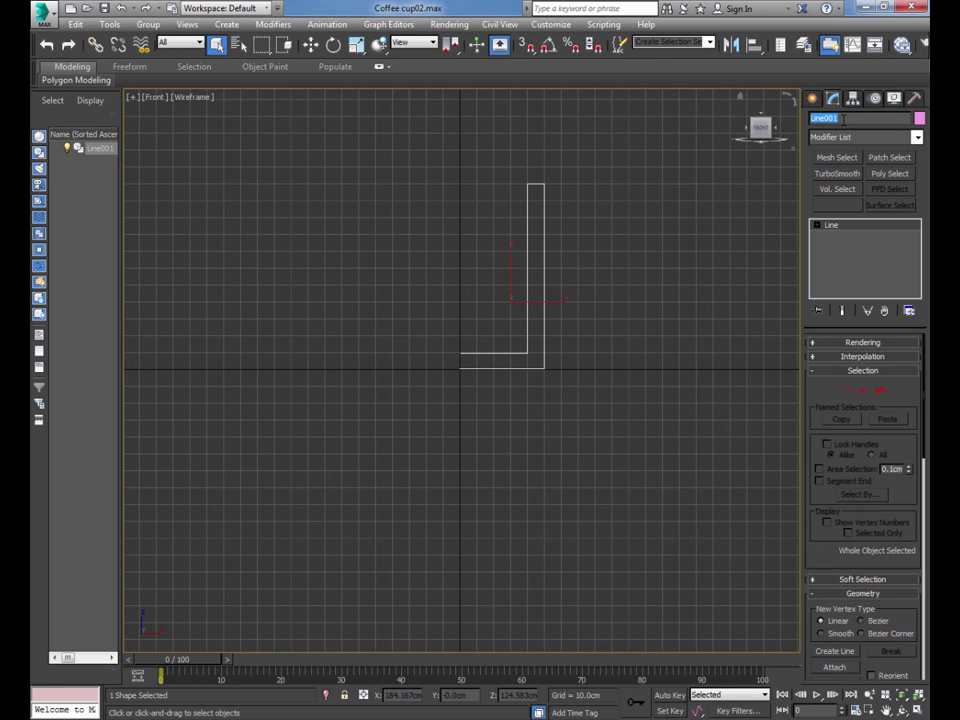
text(Cup)
key(Return)
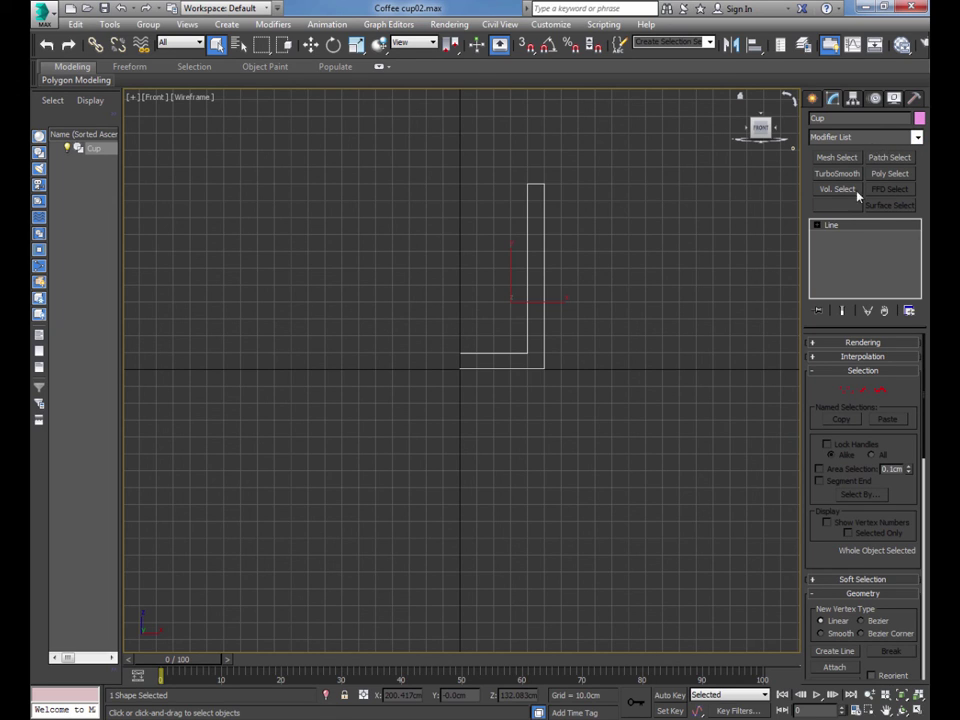
Step: At vertex level, set the X position of the Cup profile's two end vertices near the vertical axis to 0 cm
click(816, 226)
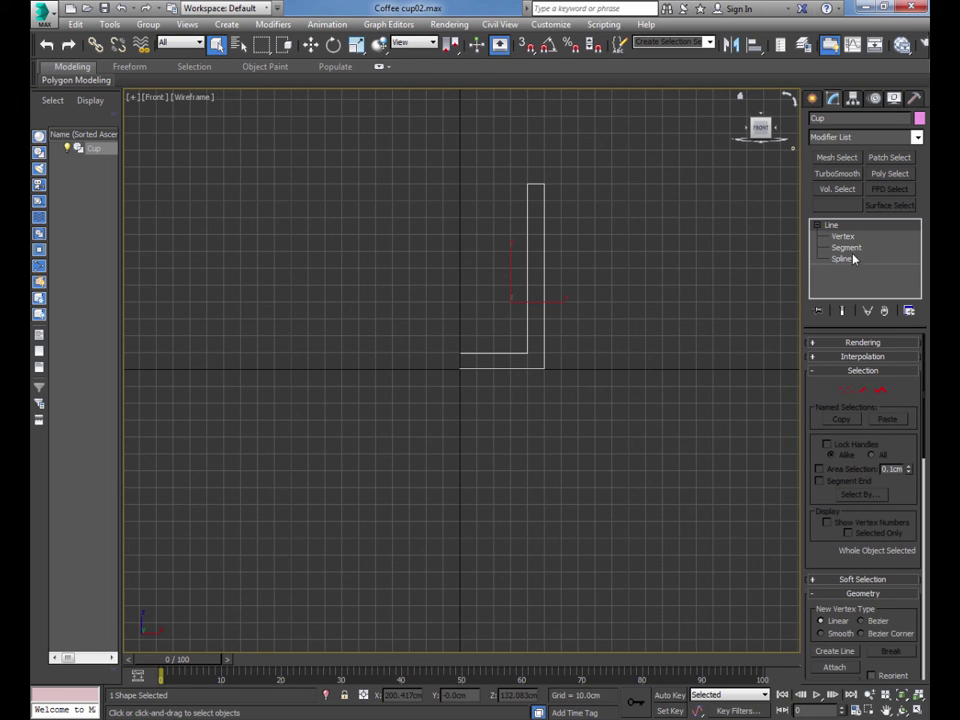
click(843, 237)
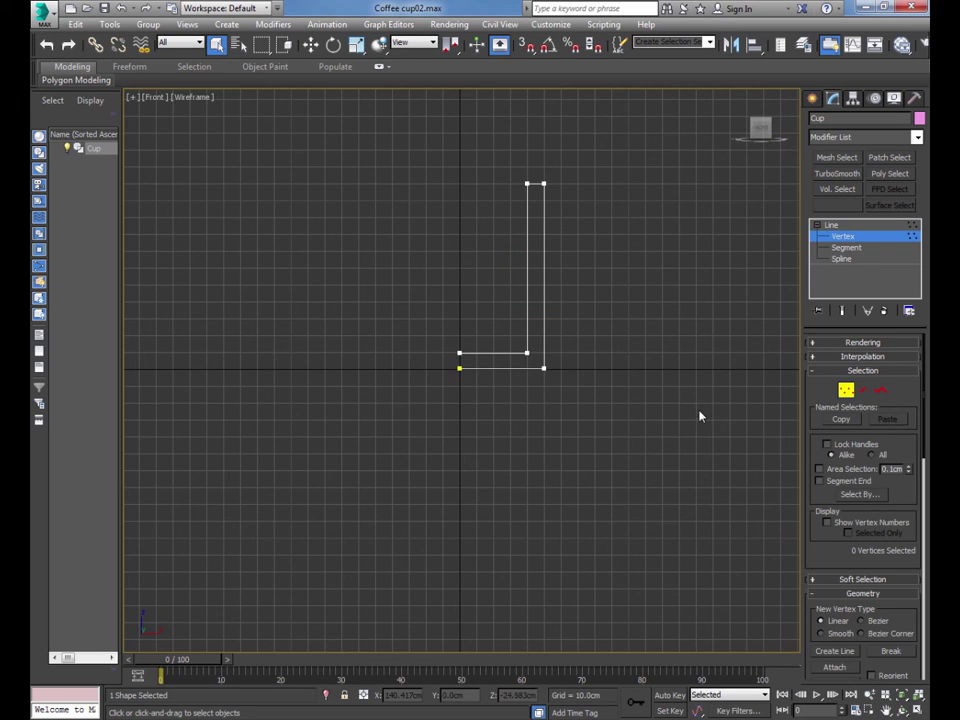
click(459, 369)
middle_drag(466, 303, 477, 327)
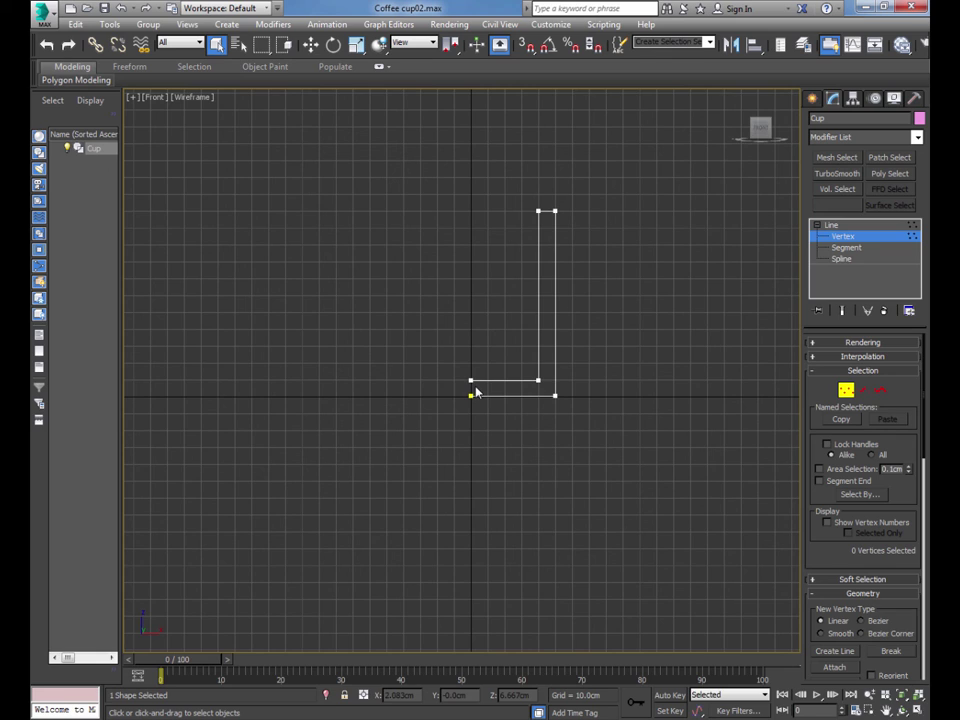
scroll(476, 392, up, 6)
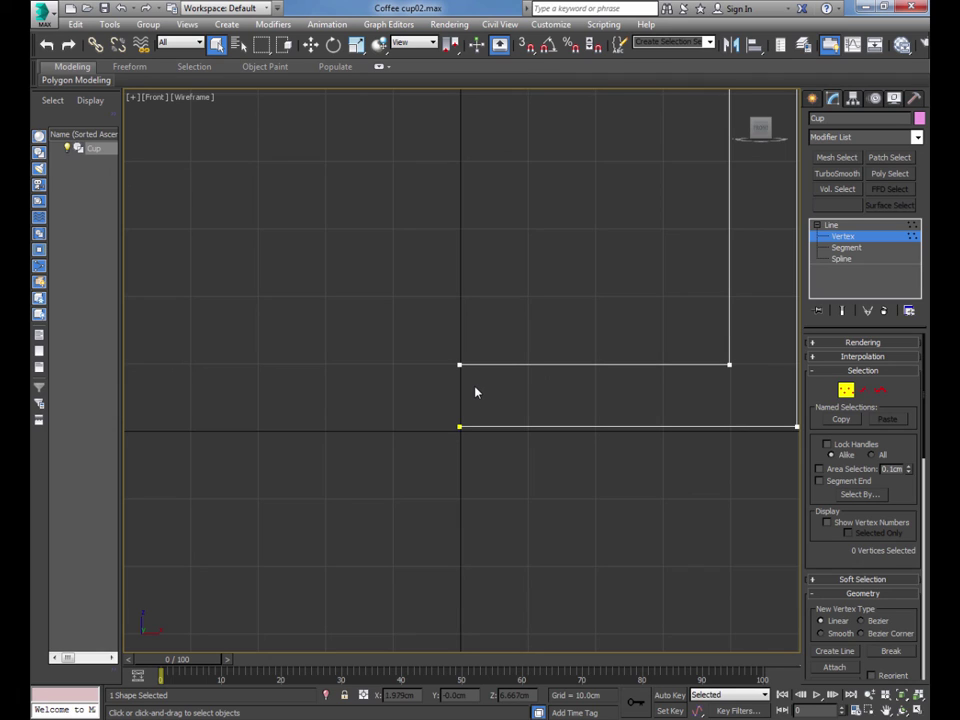
scroll(473, 390, up, 2)
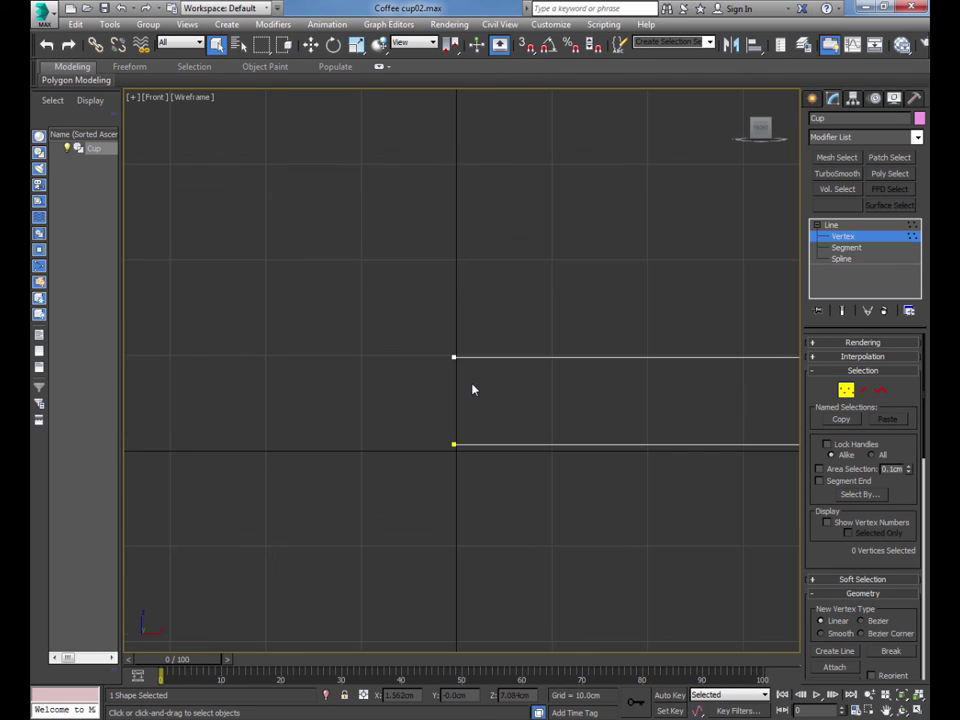
scroll(473, 390, down, 1)
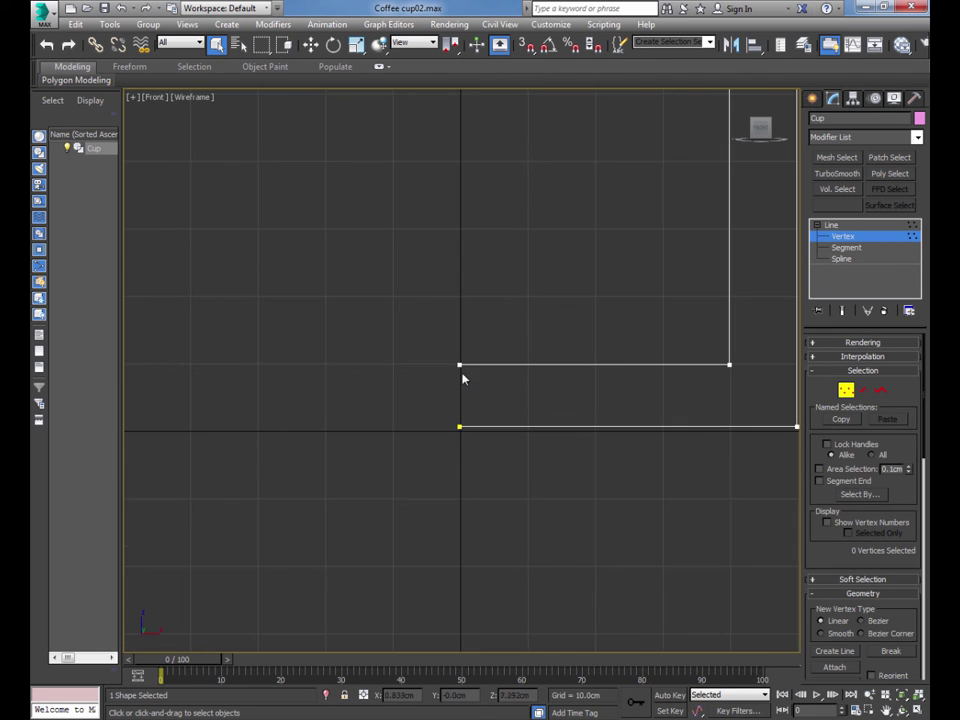
click(459, 364)
key(w)
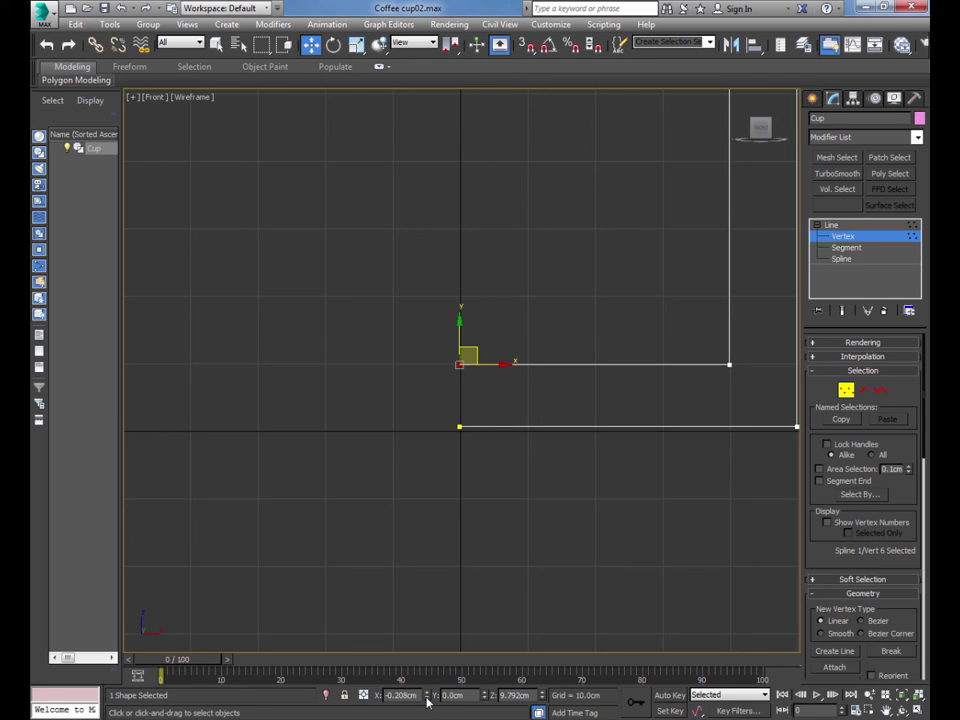
right_click(427, 701)
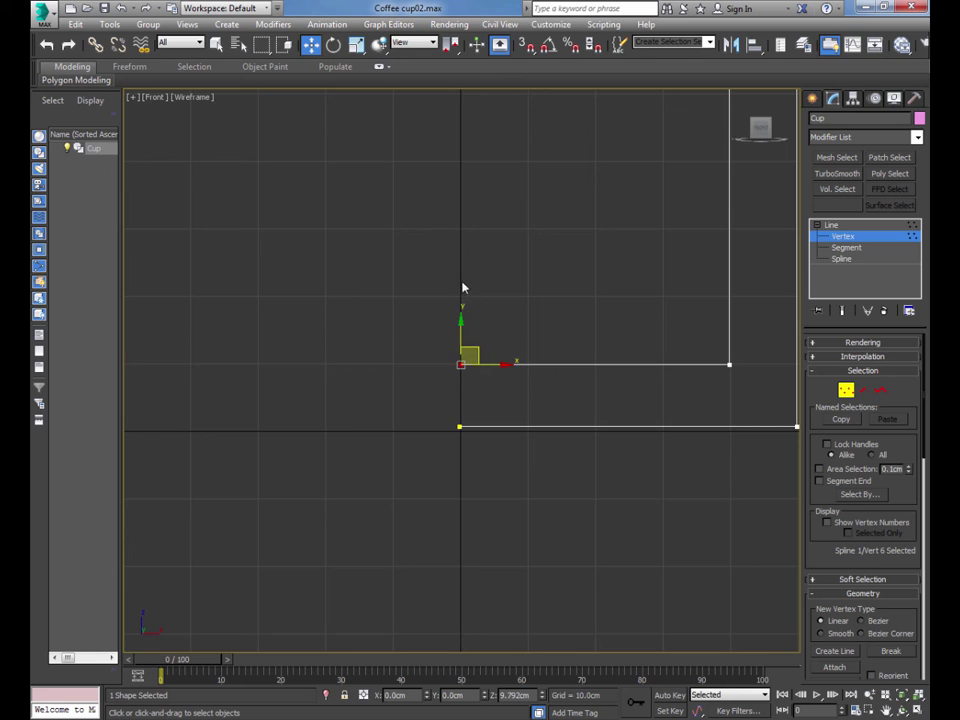
click(459, 427)
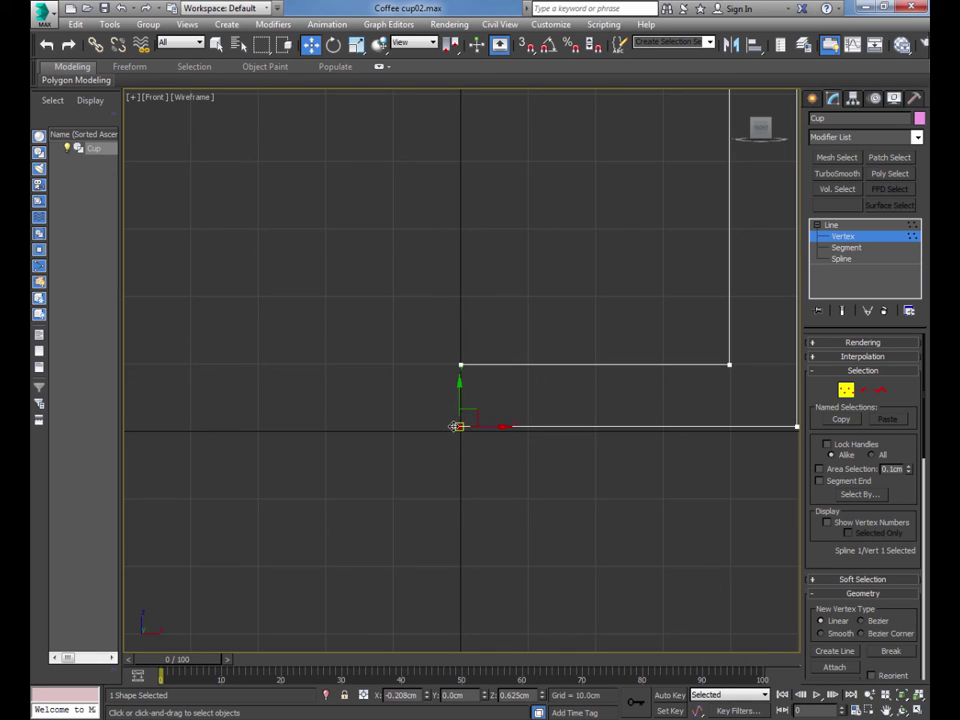
right_click(427, 698)
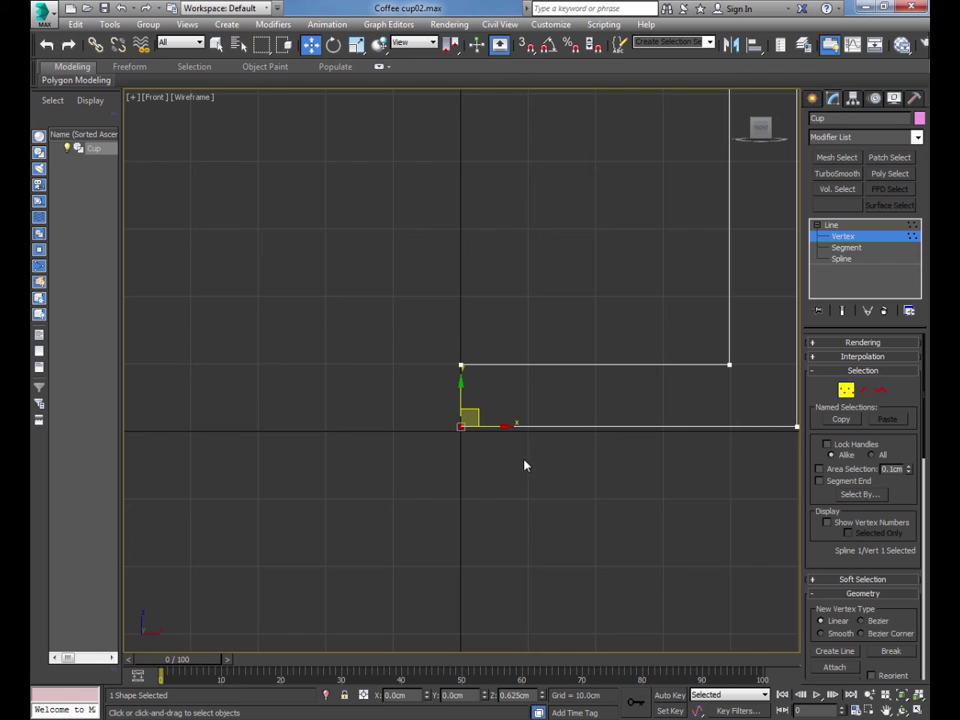
Step: Select the two vertices of the profile's base segment and move them down toward the horizontal grid axis
middle_drag(537, 464, 467, 449)
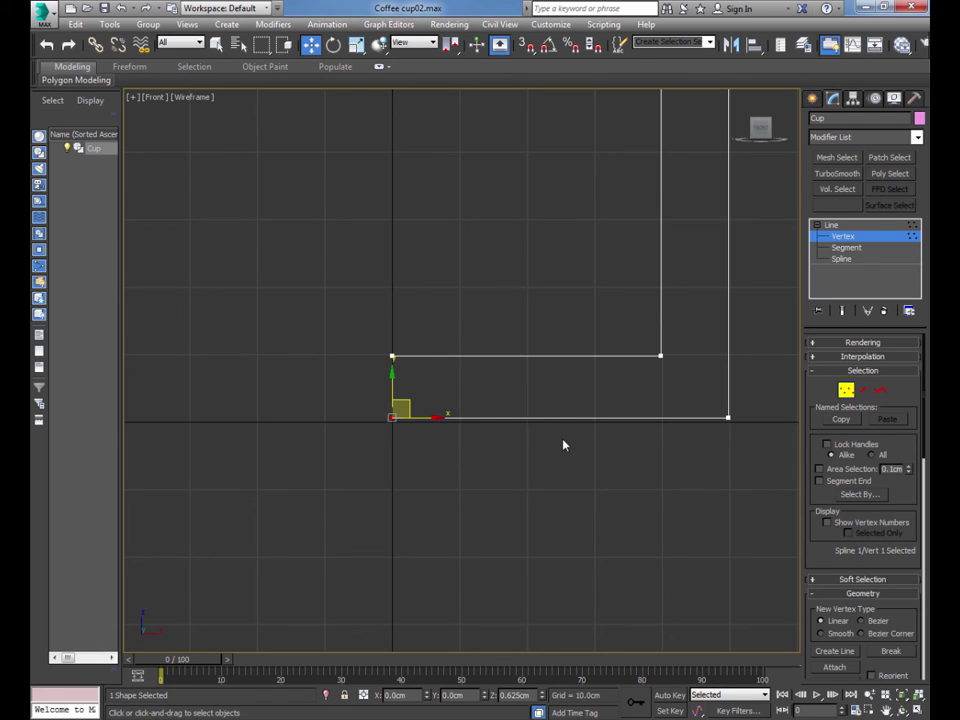
drag(763, 452, 362, 408)
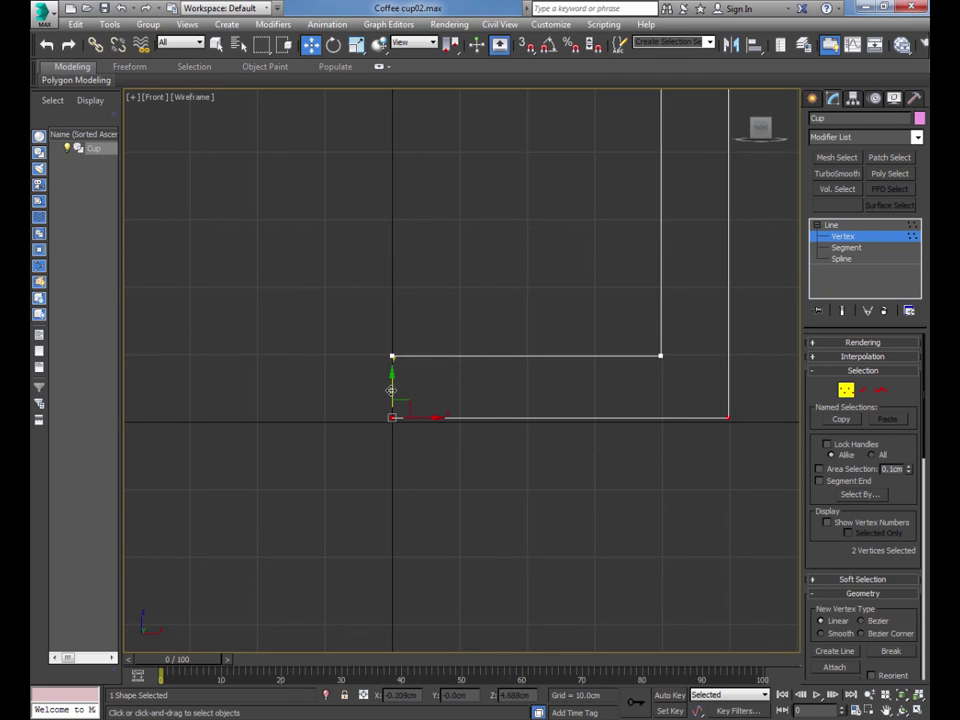
drag(390, 397, 392, 395)
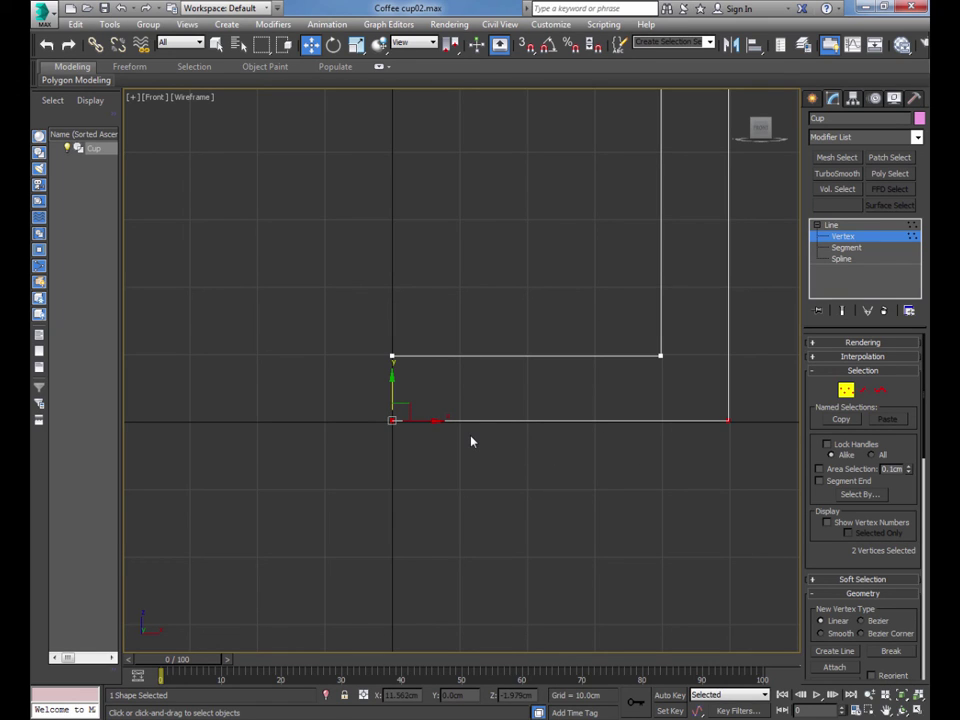
Step: Set the Z position of both base vertices, the outer corner and the start point, to exactly 0 cm
click(390, 420)
click(728, 420)
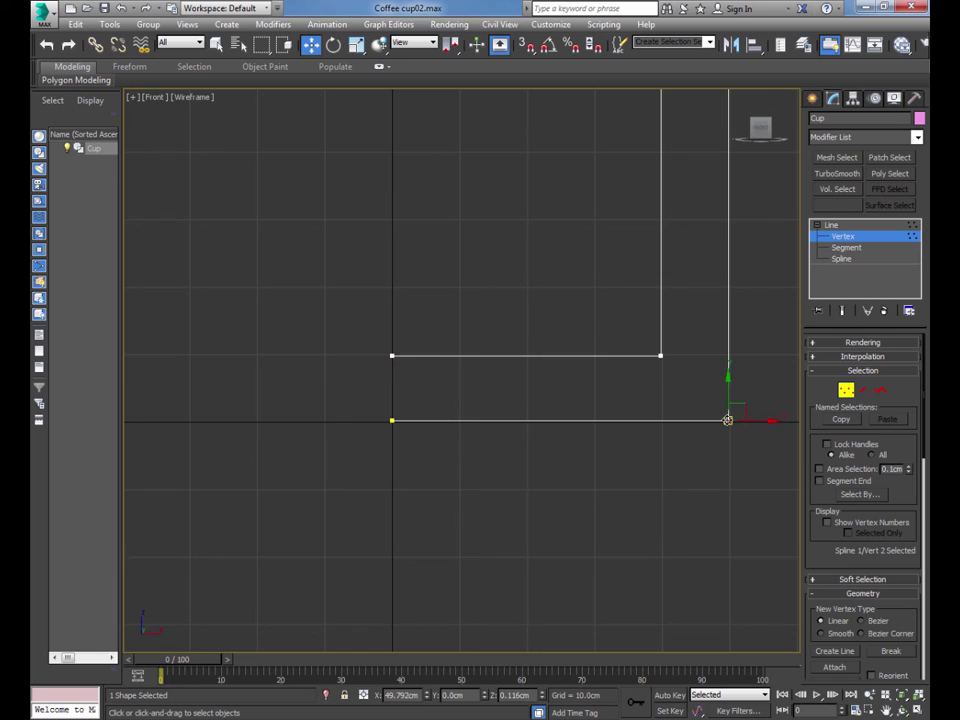
mouse_move(484, 698)
mouse_down()
mouse_move(483, 632)
mouse_move(485, 697)
mouse_up()
right_click(485, 697)
right_click(542, 697)
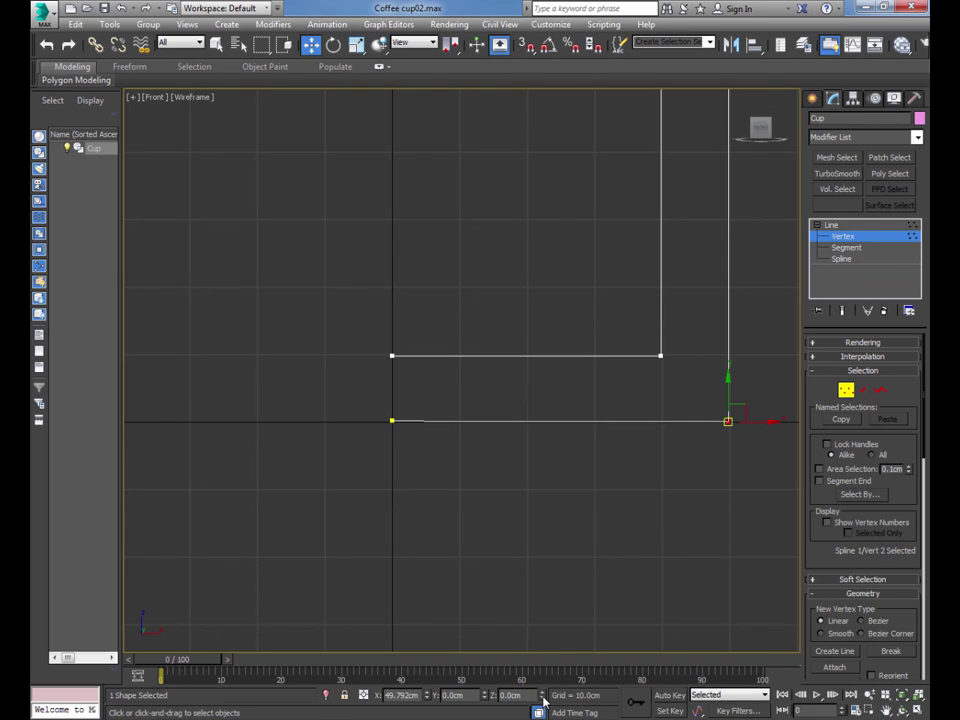
click(393, 422)
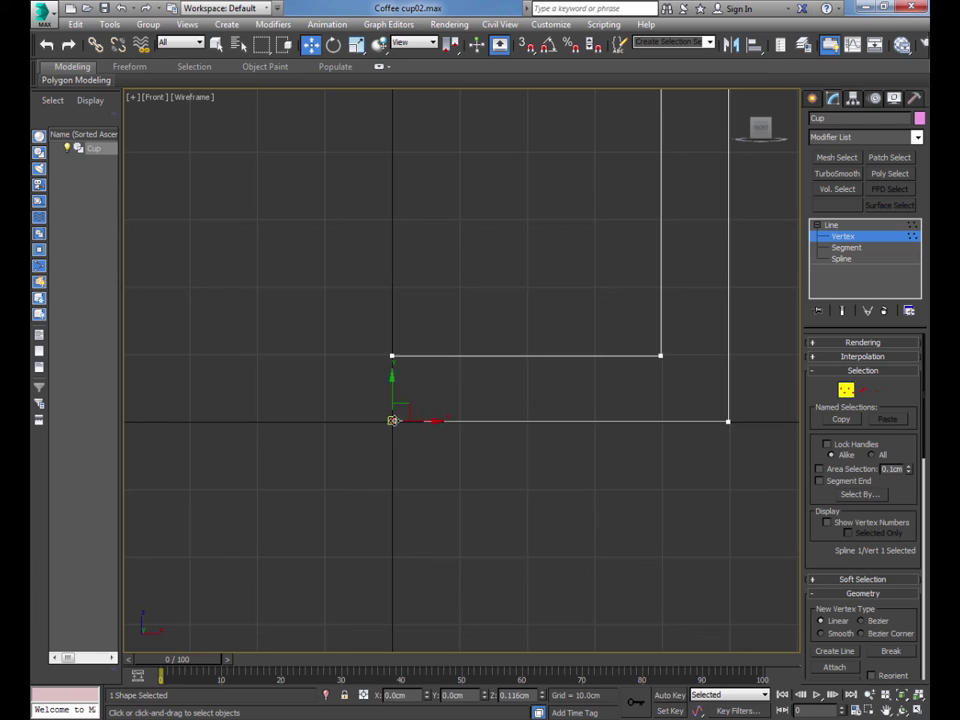
right_click(541, 697)
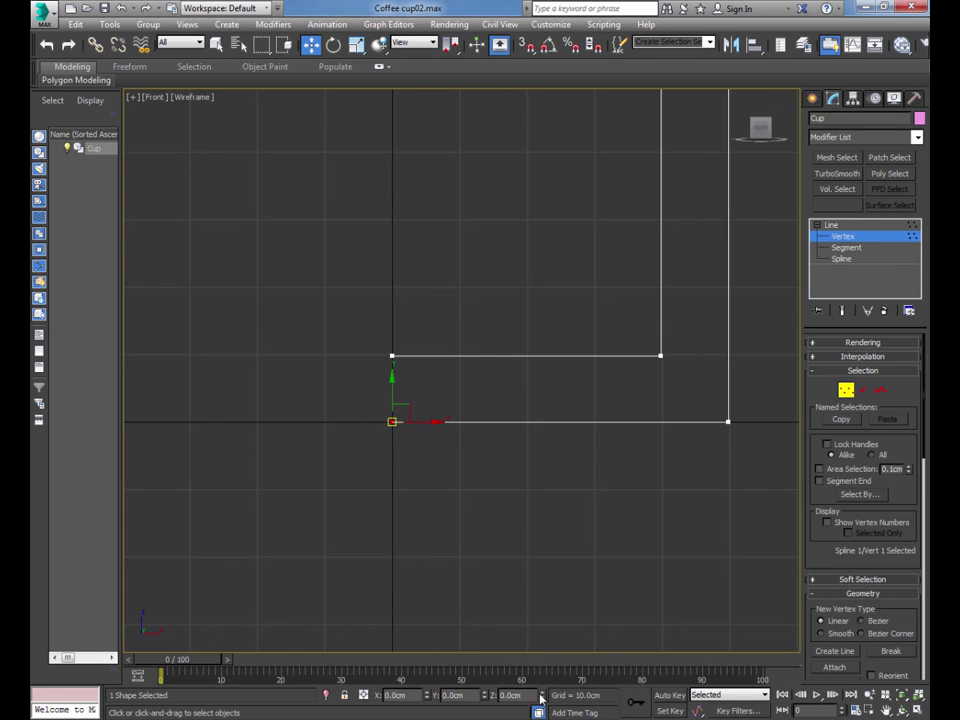
middle_drag(647, 460, 582, 584)
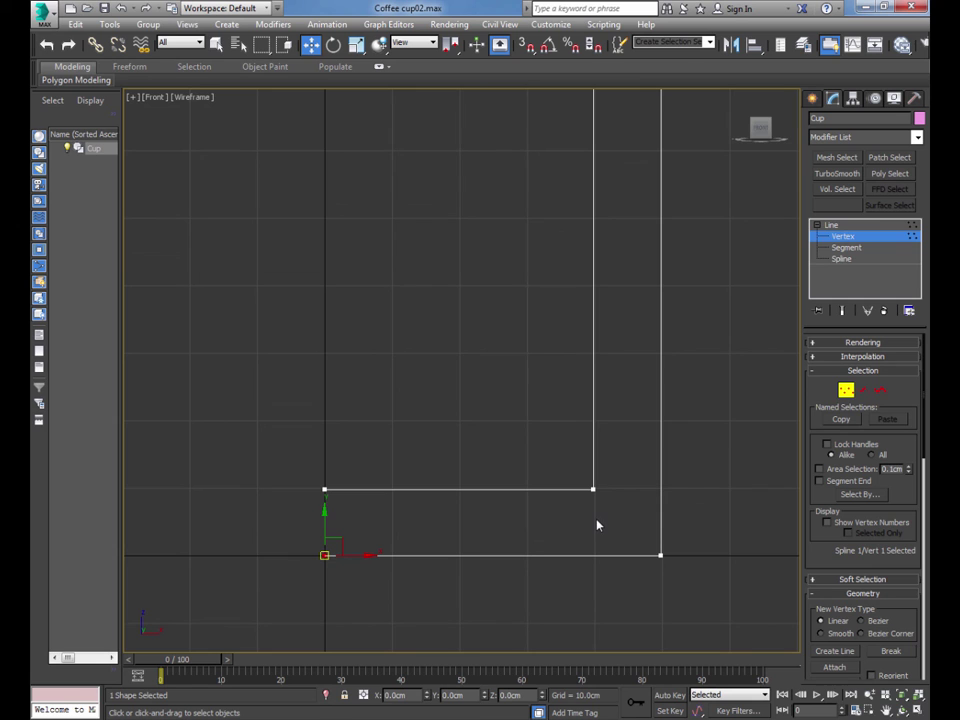
Step: Try moving the profile's top inner vertex toward the vertical axis
scroll(596, 519, down, 3)
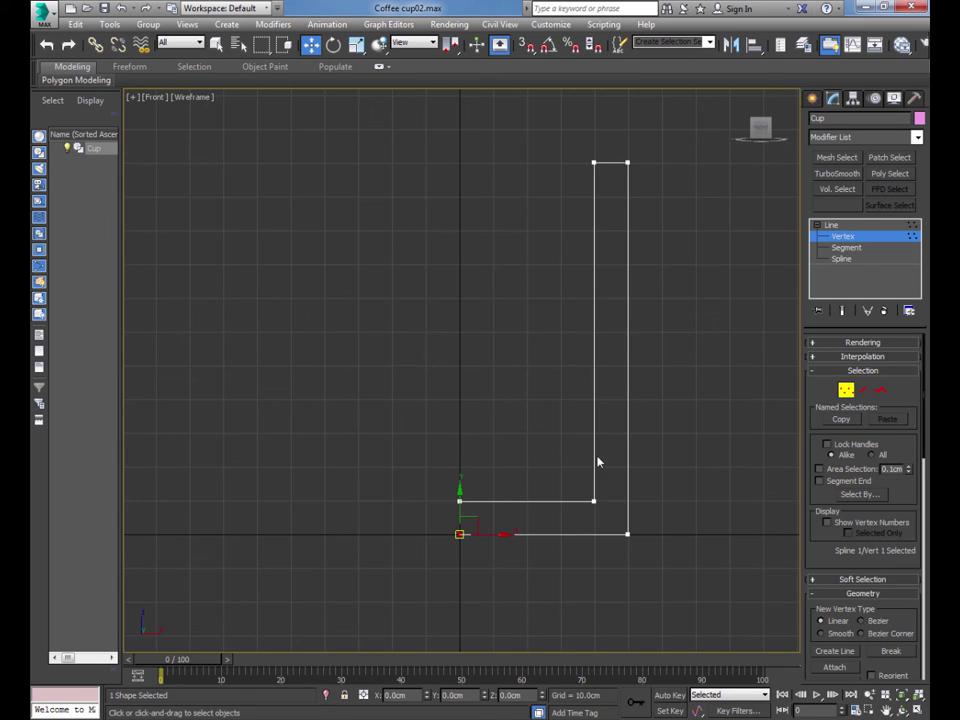
middle_drag(573, 370, 533, 516)
middle_drag(507, 387, 501, 489)
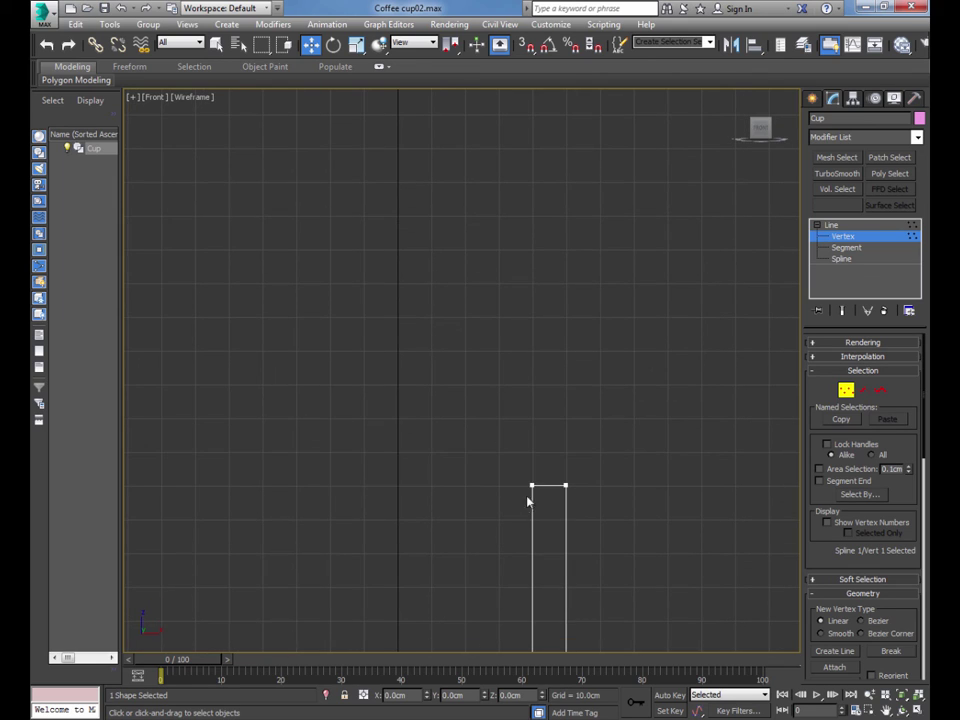
drag(532, 486, 451, 473)
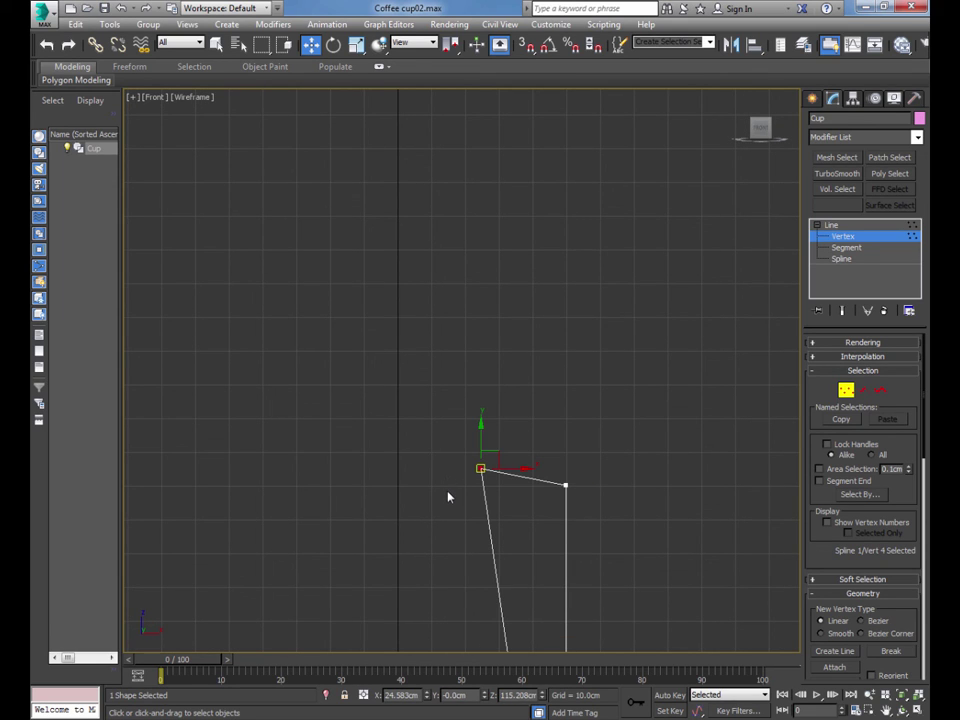
middle_drag(448, 517, 471, 504)
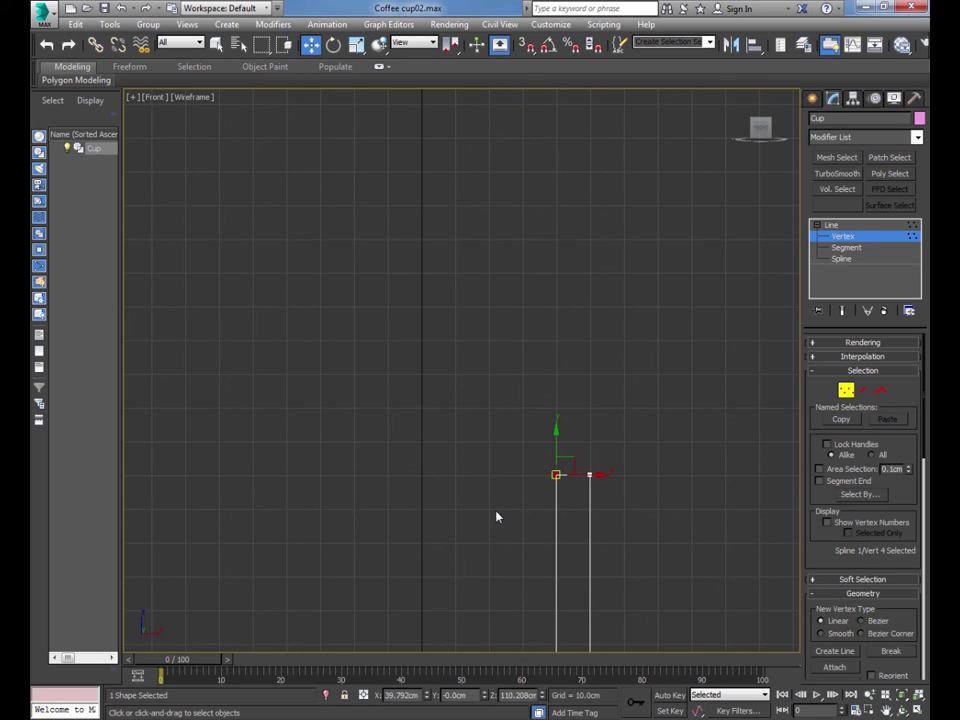
middle_drag(497, 514, 438, 373)
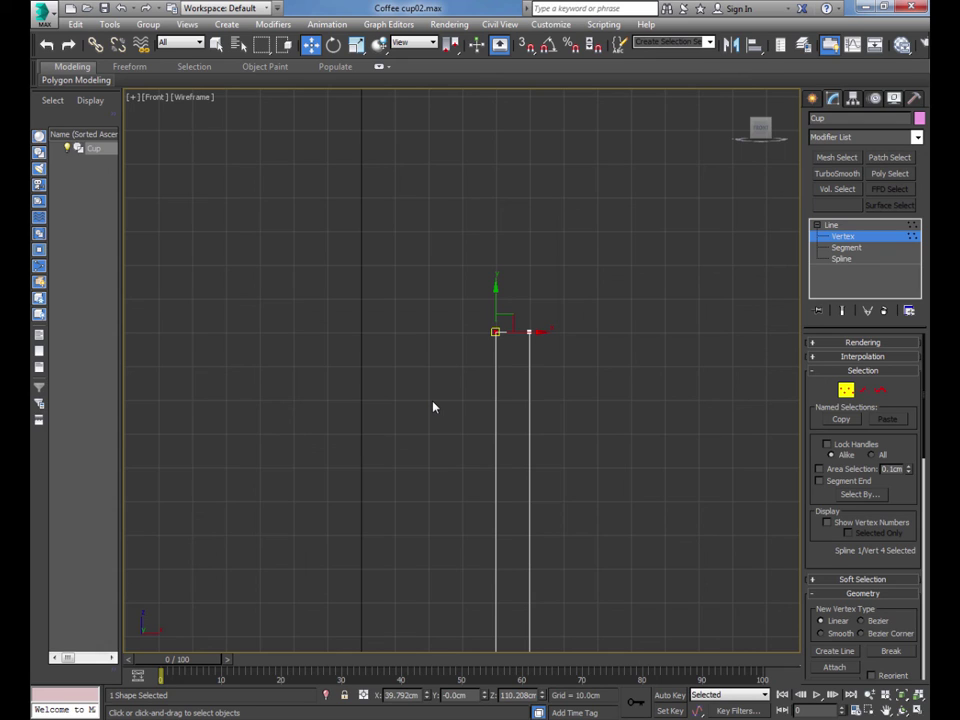
Step: Try pulling the two top vertices of the profile apart, and undo the moves
drag(495, 331, 369, 300)
drag(529, 333, 696, 306)
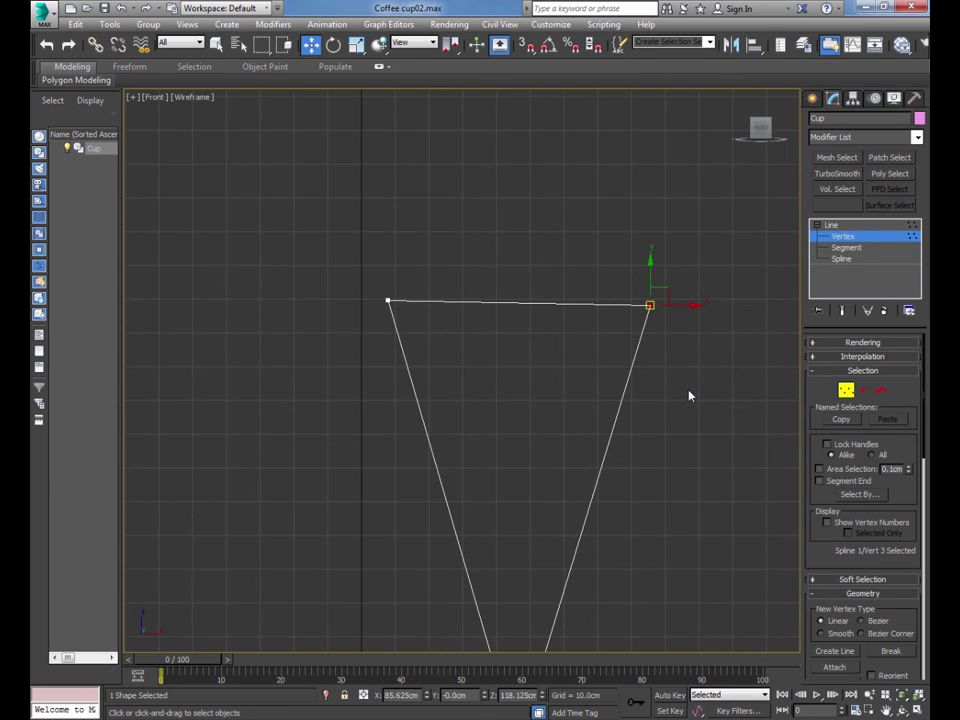
key(ctrl+z)
key(ctrl+z)
key(ctrl+z)
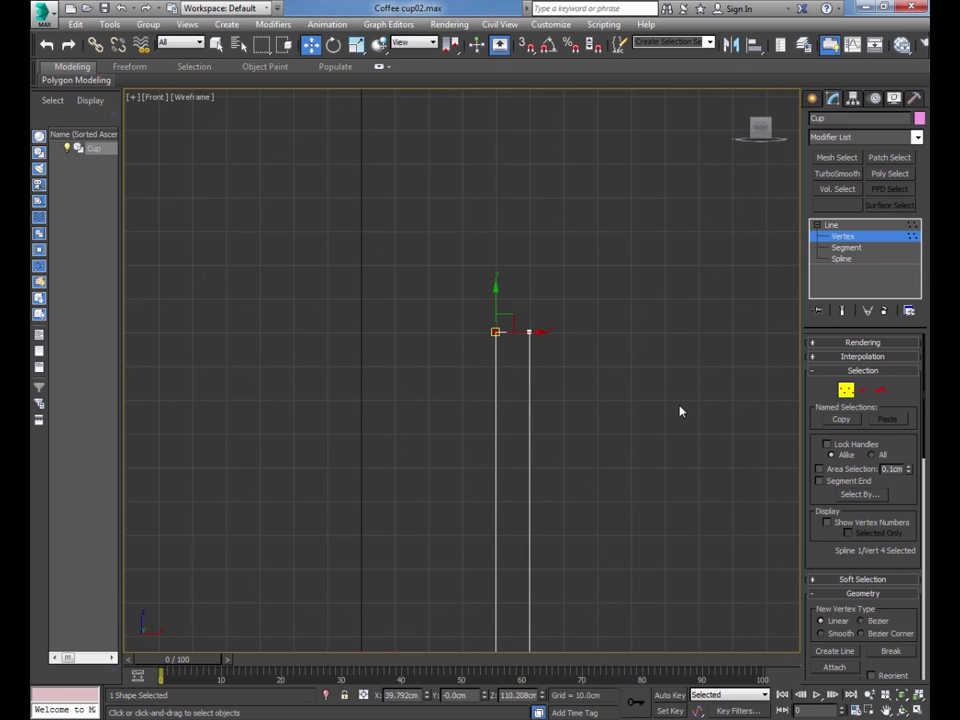
click(551, 24)
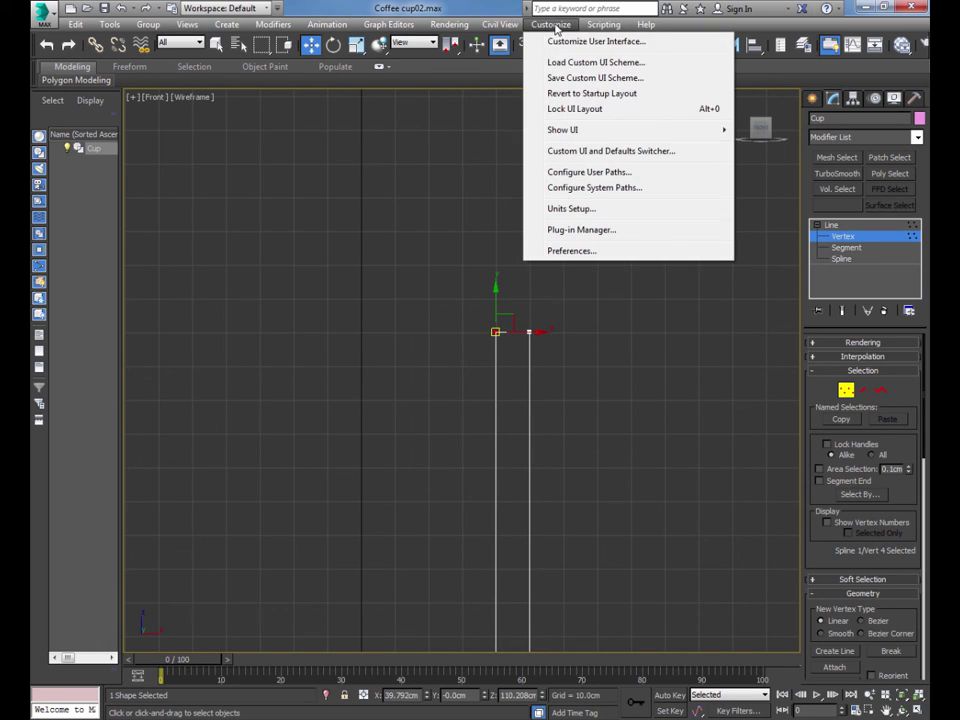
click(573, 283)
middle_drag(598, 514, 608, 363)
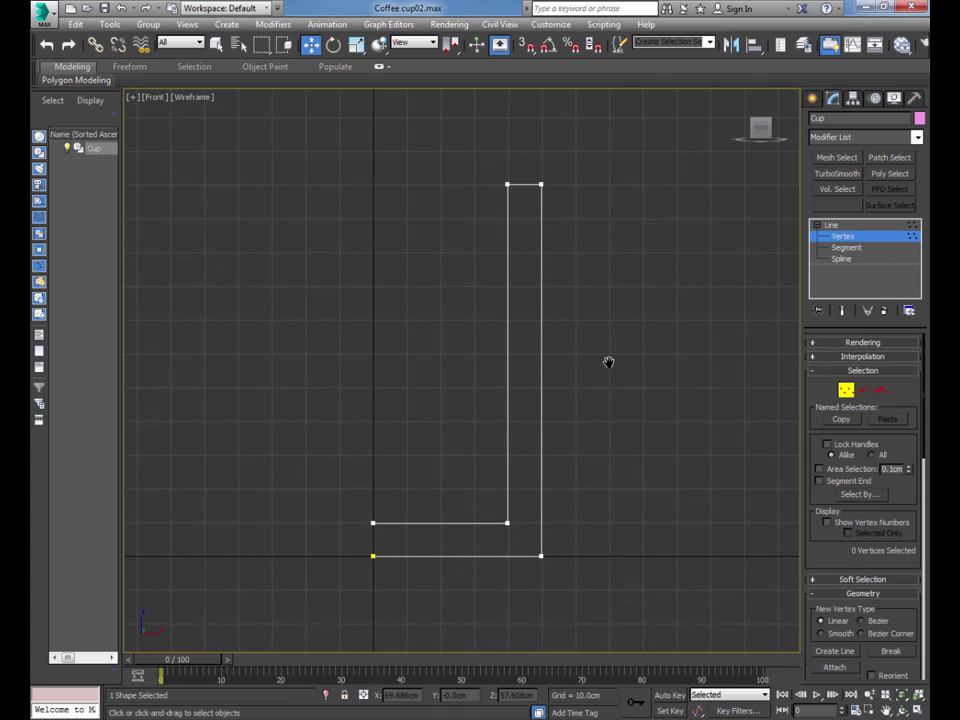
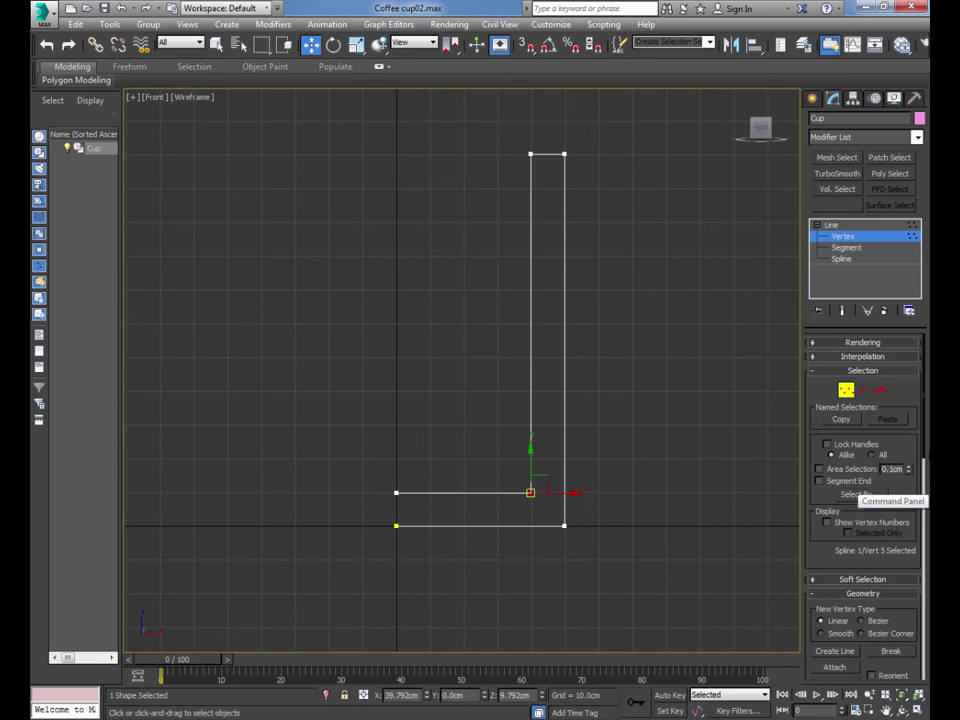
Step: Examine the vertex editing commands in the line's Geometry settings, including Fillet and Chamfer
scroll(927, 449, down, 2)
scroll(927, 449, down, 1)
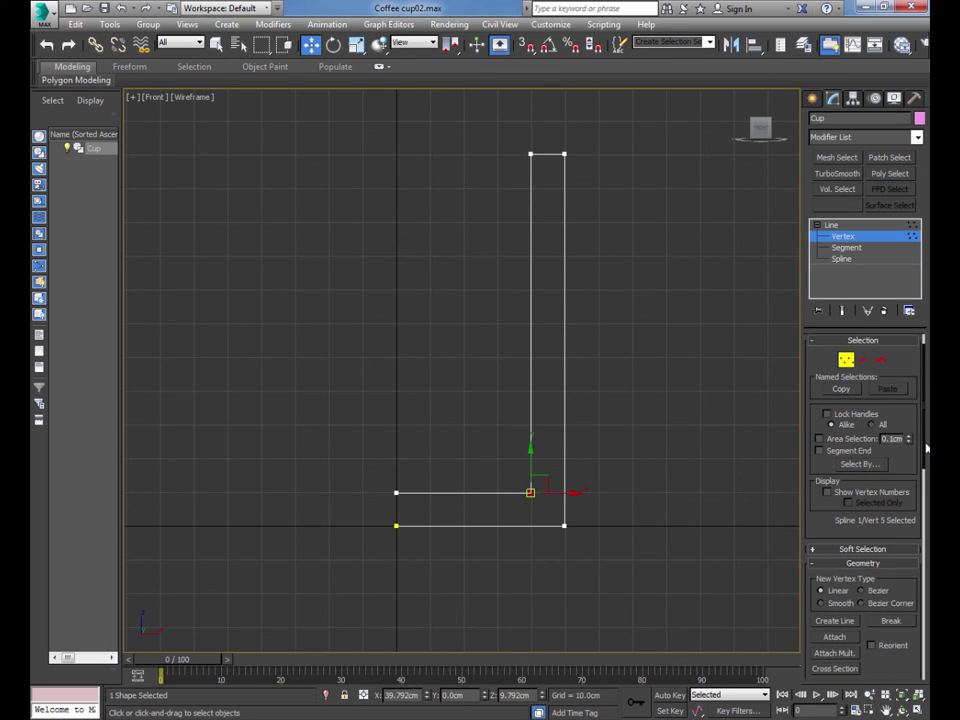
scroll(927, 449, down, 10)
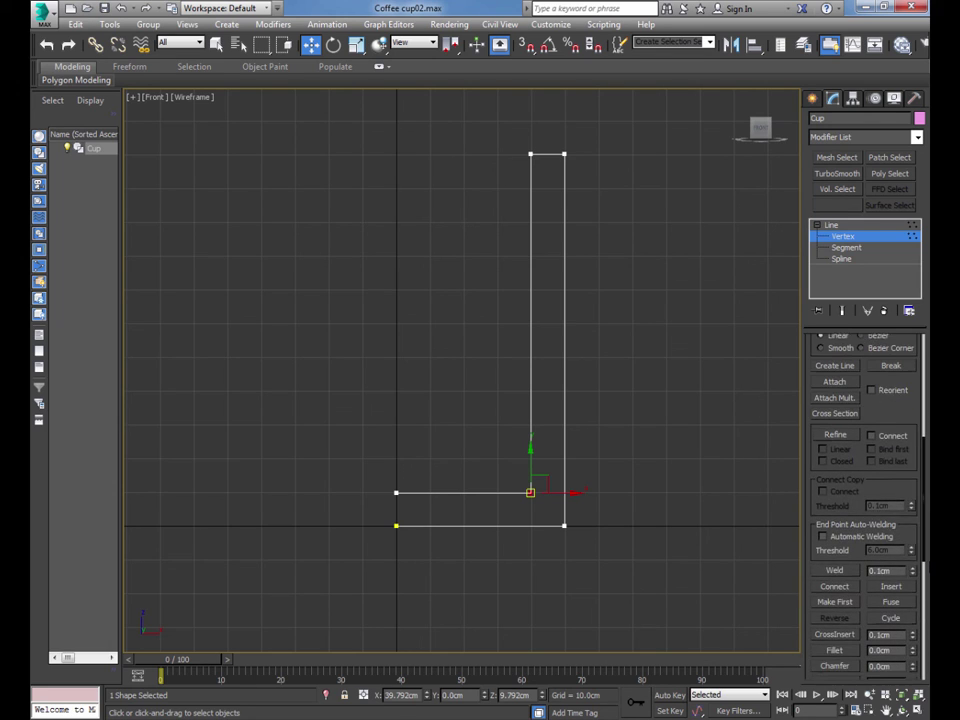
scroll(927, 449, down, 5)
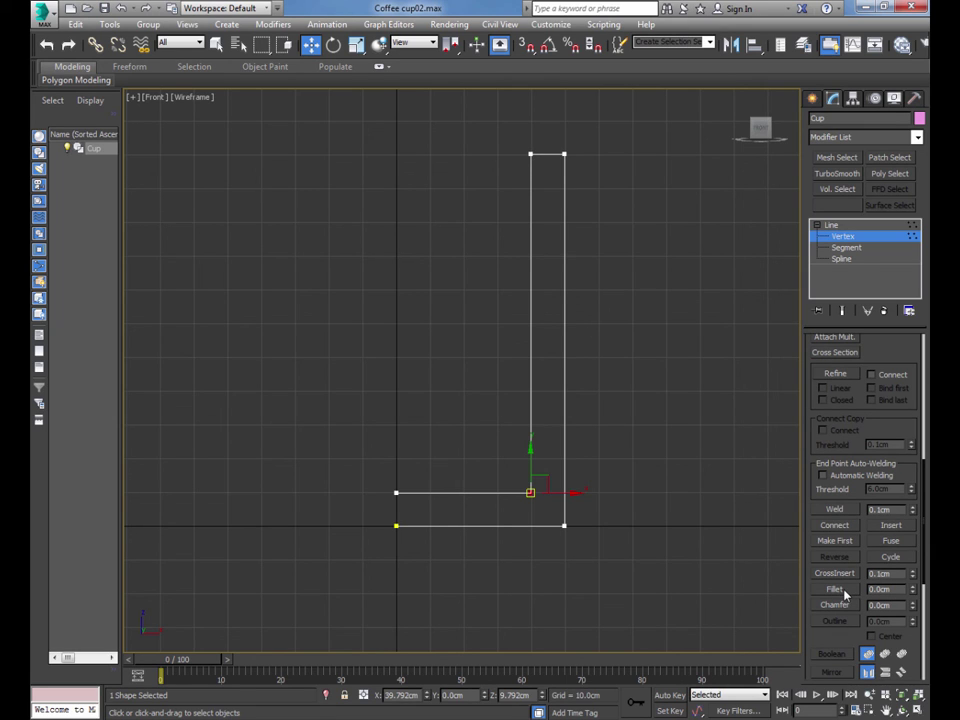
scroll(923, 518, down, 3)
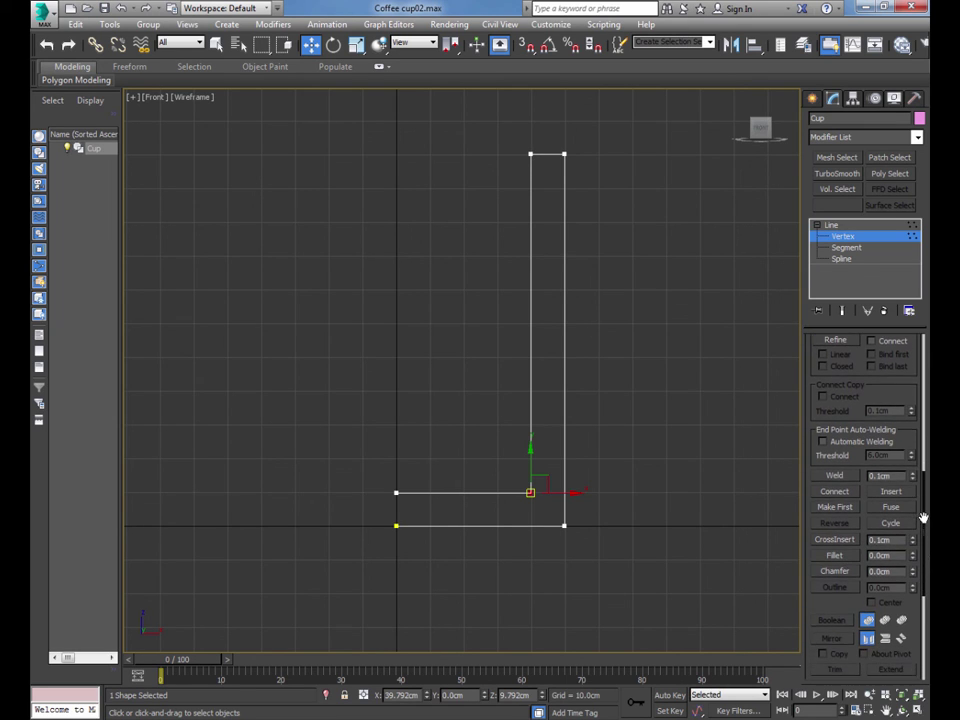
scroll(923, 518, up, 10)
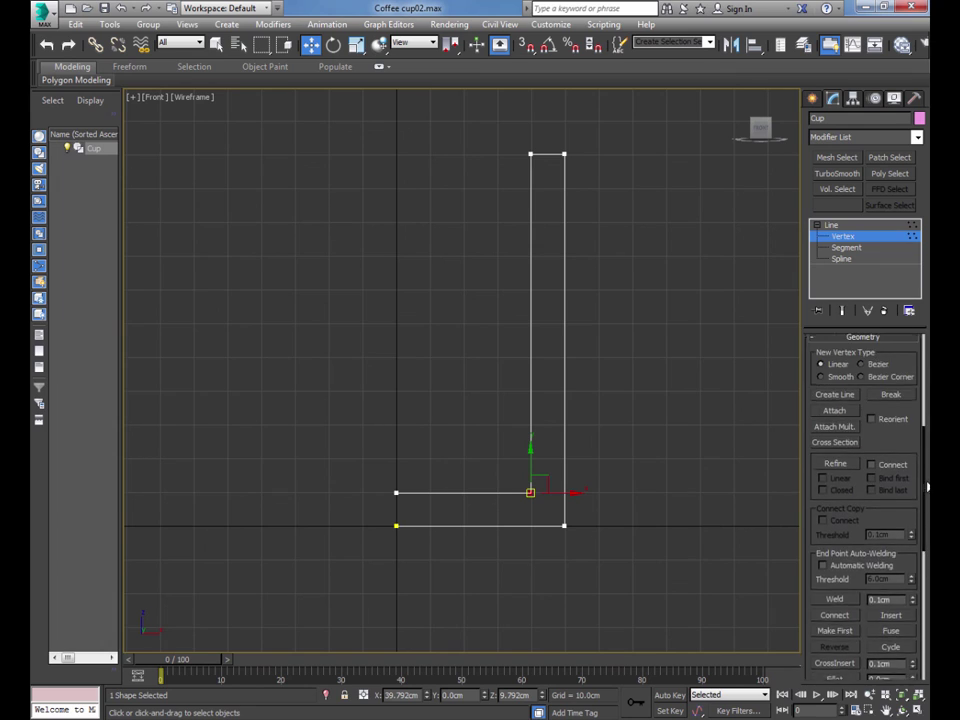
scroll(928, 487, up, 8)
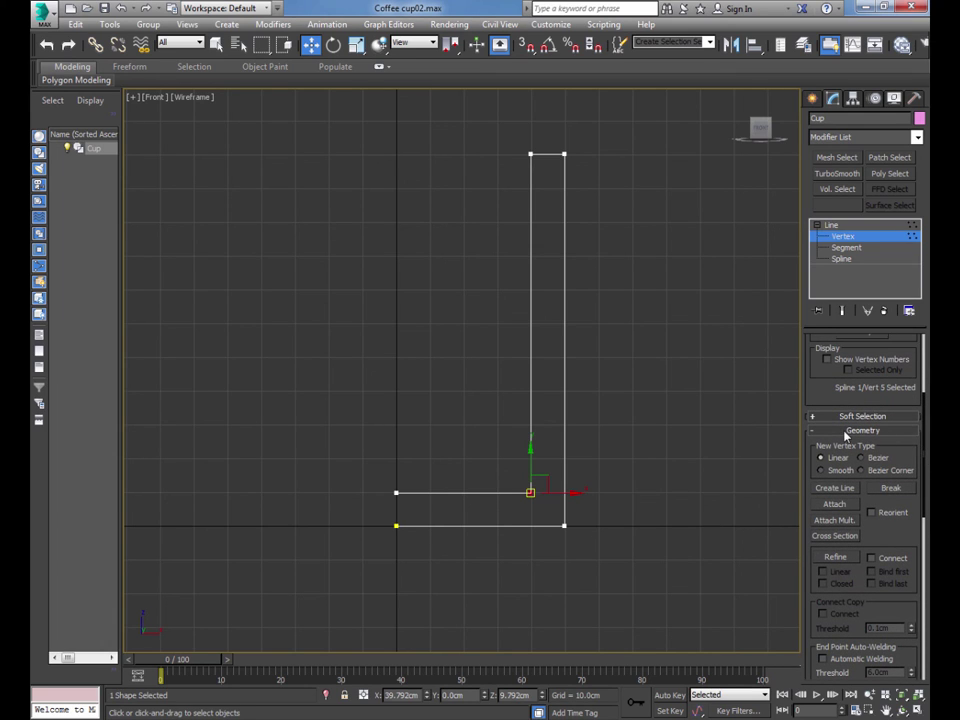
click(847, 431)
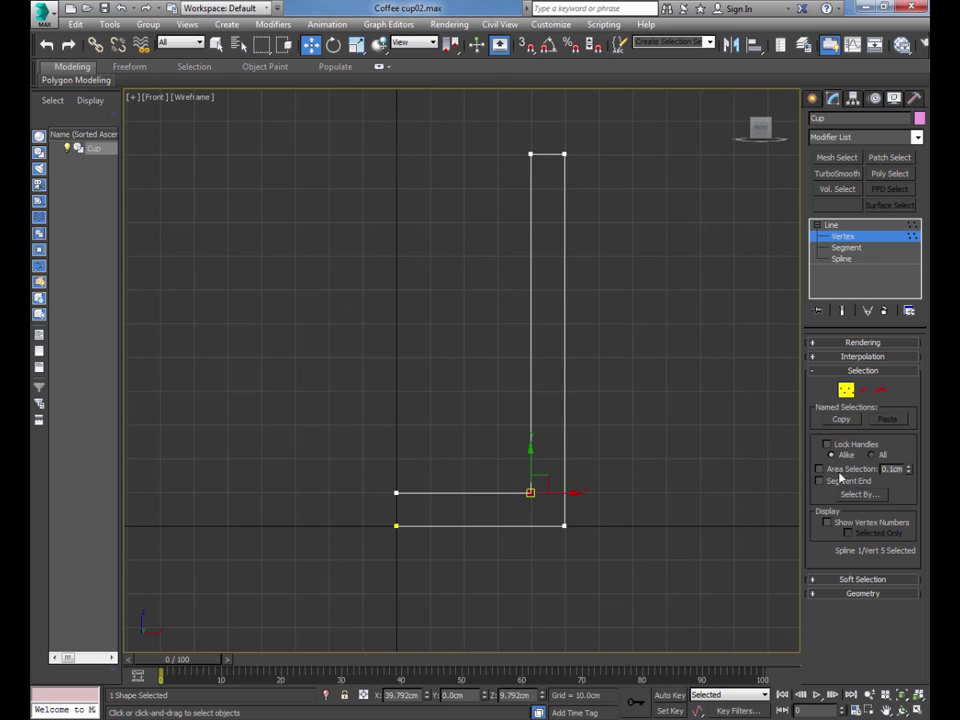
Step: Fillet the inner bottom corner of the Cup profile by about 10 cm
click(815, 594)
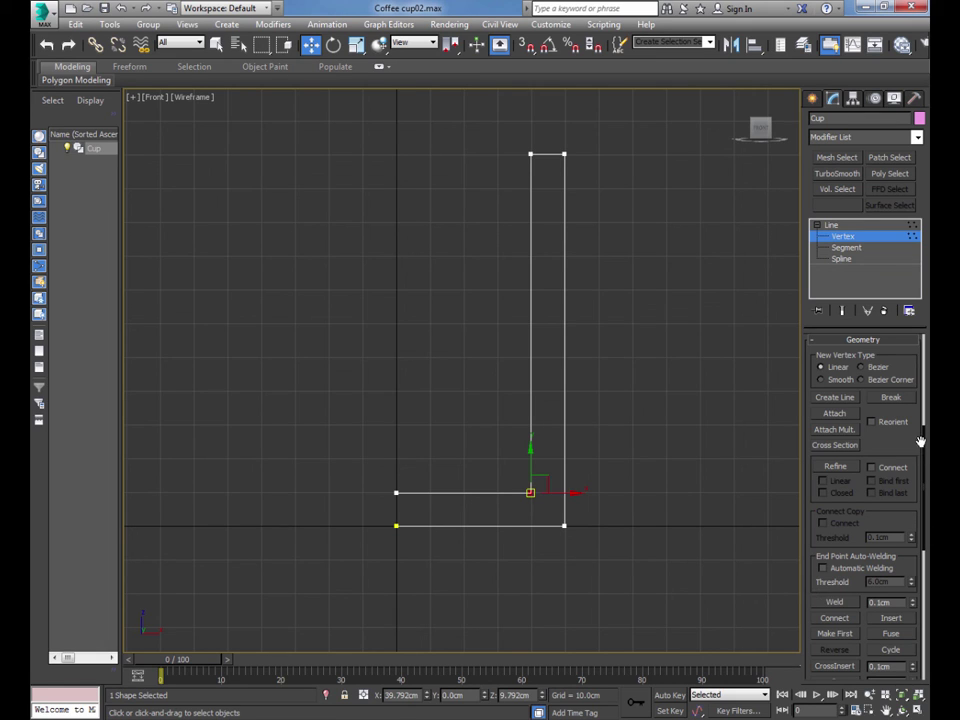
drag(923, 444, 926, 557)
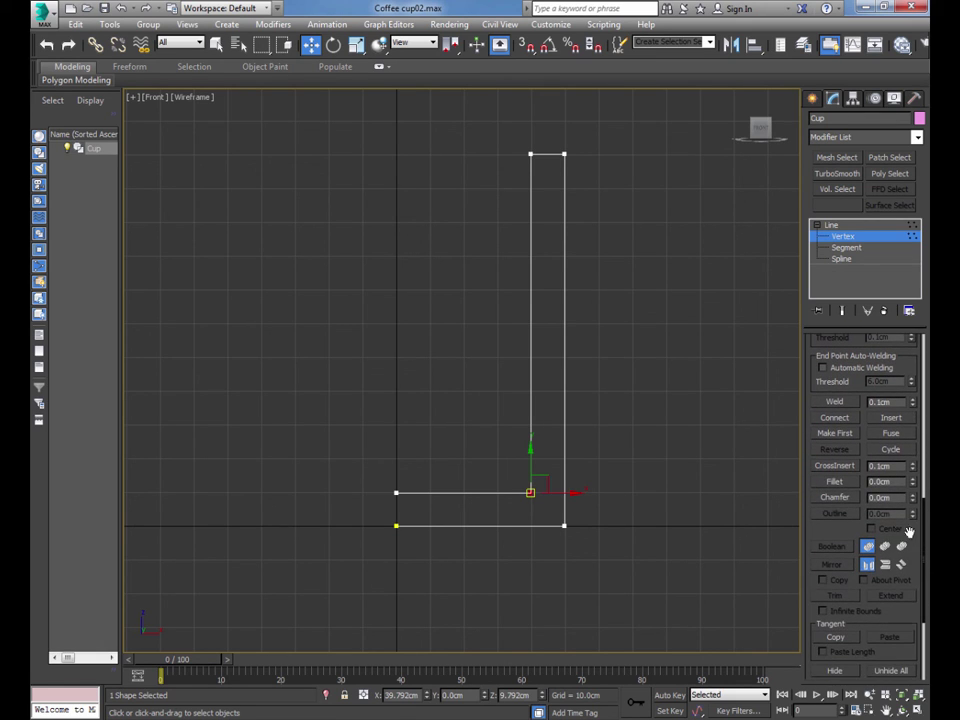
click(836, 482)
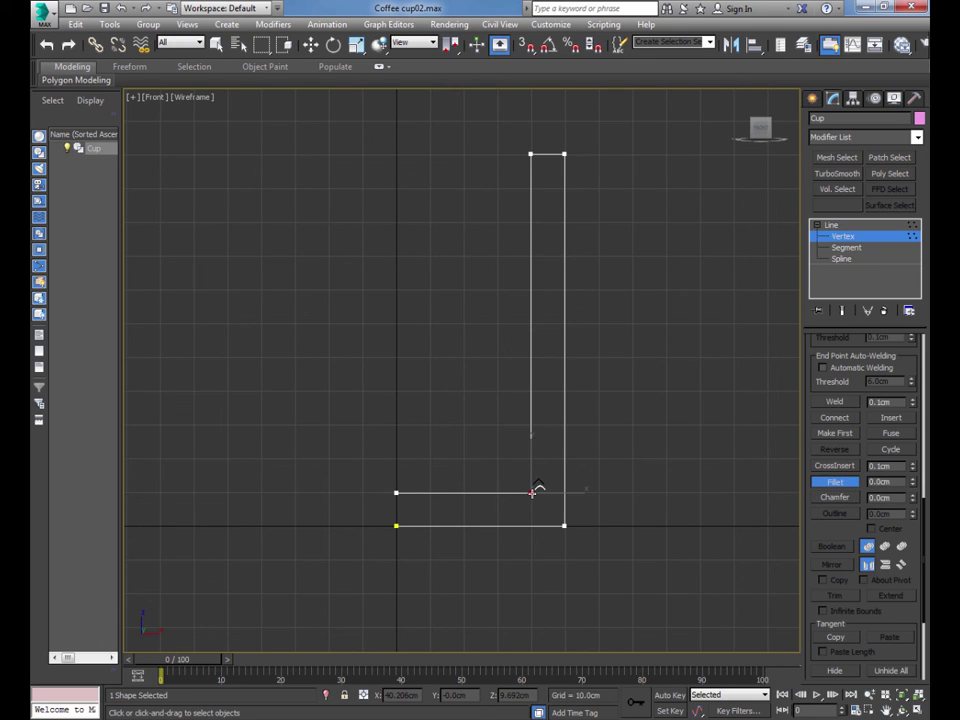
drag(532, 492, 532, 459)
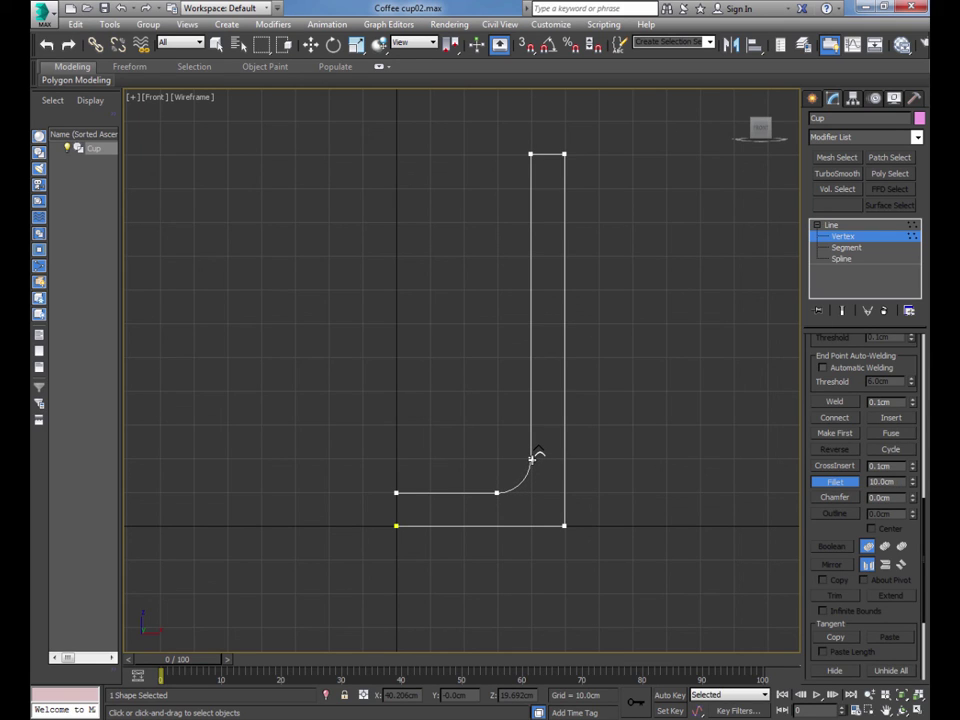
mouse_move(532, 458)
mouse_down()
mouse_move(536, 486)
mouse_move(540, 460)
mouse_up()
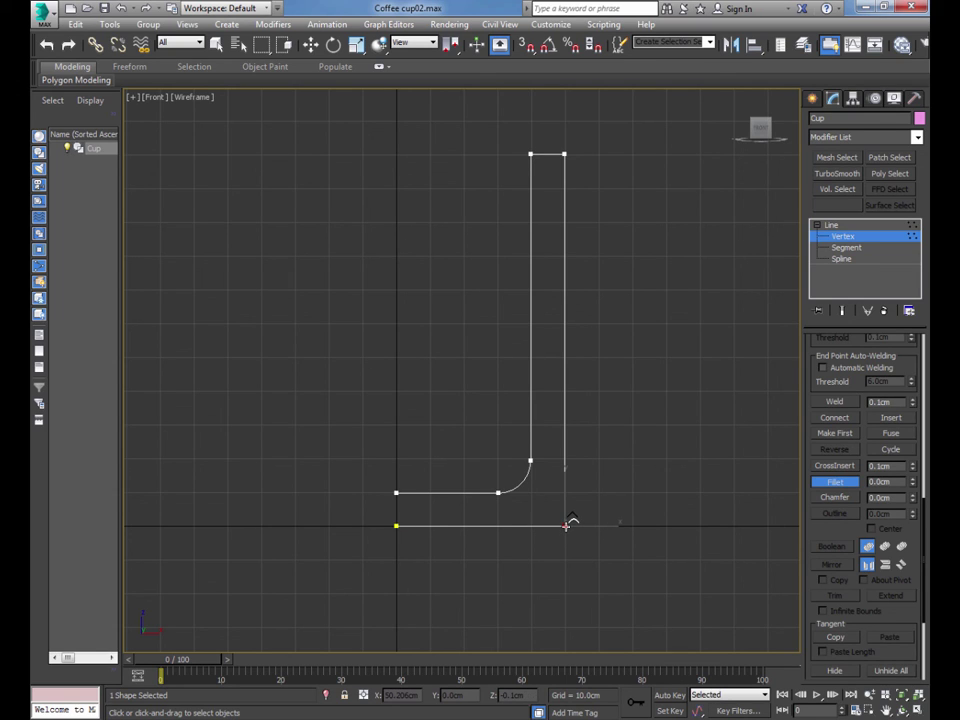
Step: Try filleting the profile's outer bottom corner by about 20 cm and by a smaller amount, undoing each attempt
drag(566, 525, 566, 457)
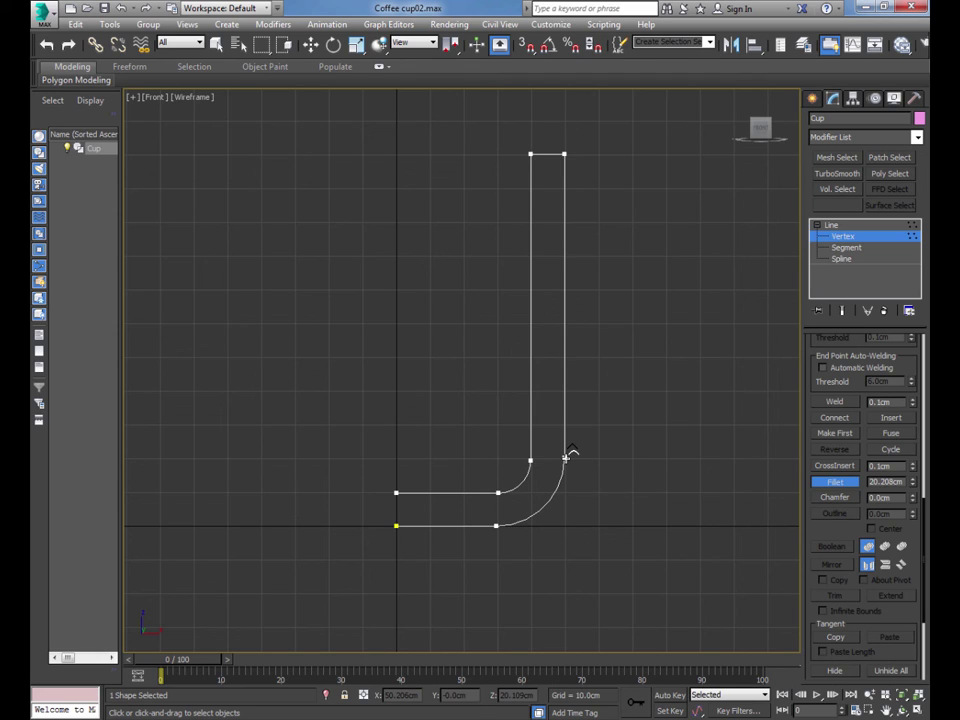
drag(566, 457, 568, 454)
key(ctrl+z)
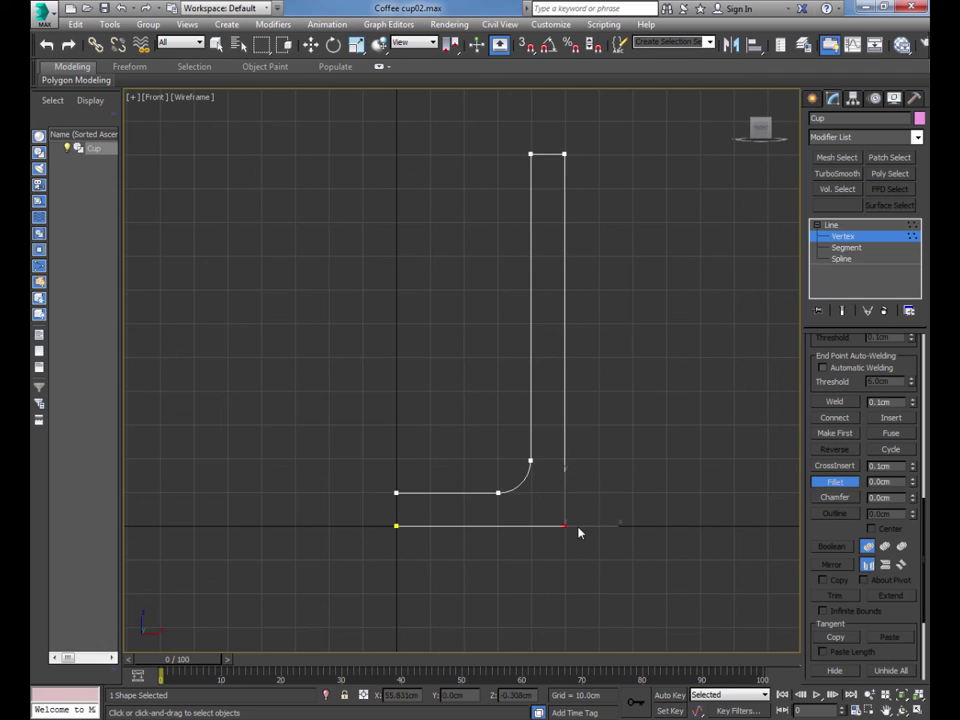
drag(559, 524, 568, 474)
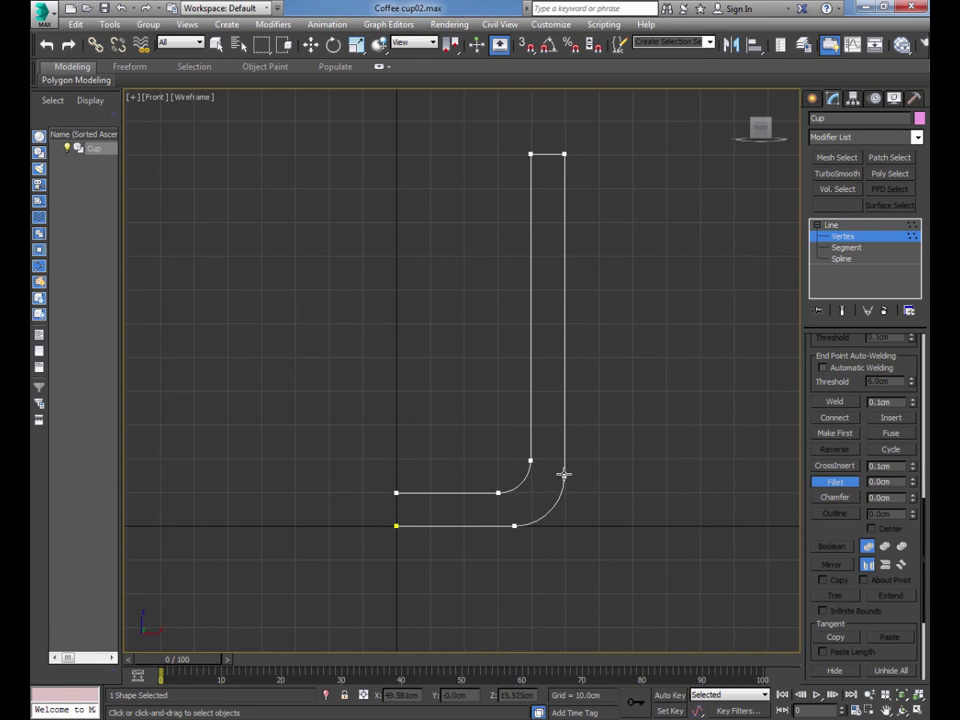
drag(564, 474, 575, 444)
key(ctrl+z)
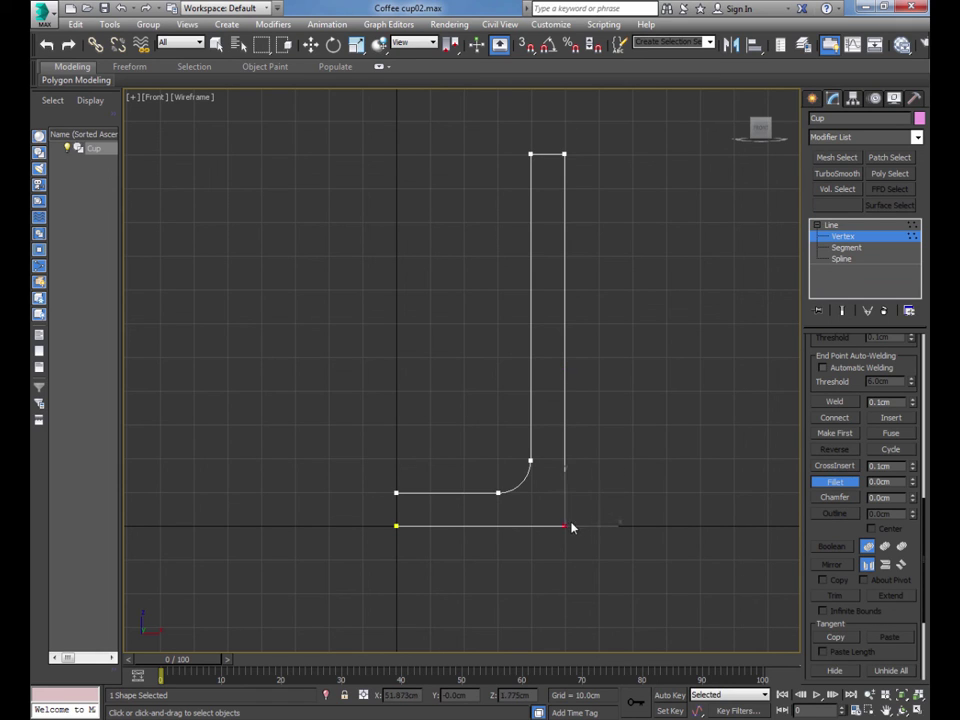
Step: Fillet the profile's outer bottom corner by about 20 cm, so its curve ends level with the inner fillet
drag(570, 521, 569, 459)
Step: Fillet the outer corner at the top rim of the profile by about 4 cm
middle_drag(596, 315, 579, 576)
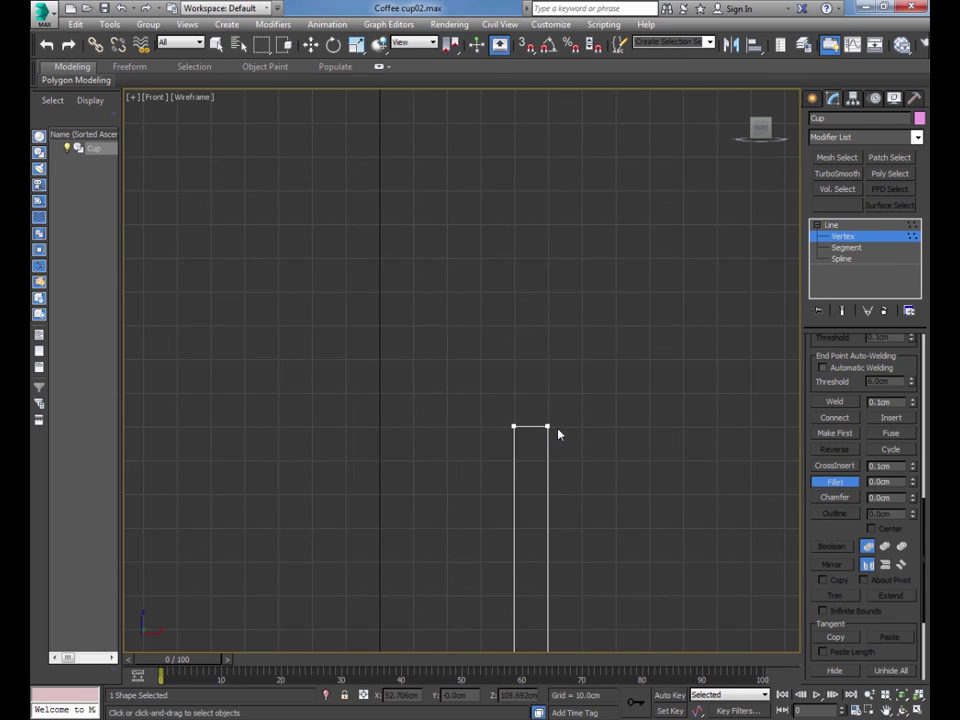
scroll(558, 433, up, 4)
scroll(582, 430, up, 2)
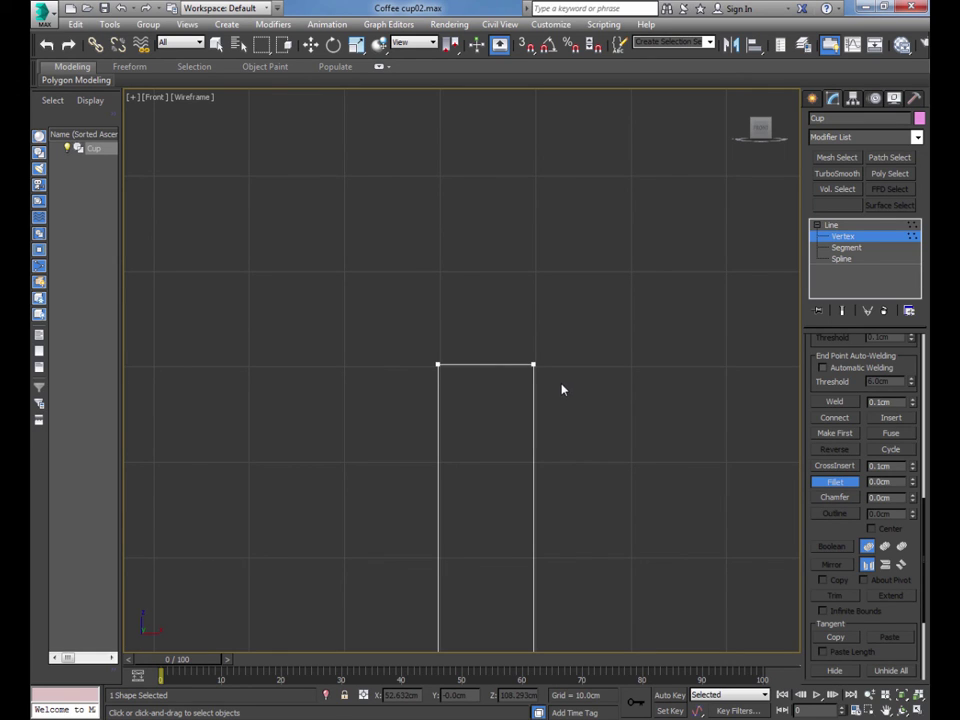
mouse_move(561, 388)
middle_down()
mouse_move(559, 396)
mouse_move(581, 396)
mouse_move(516, 408)
mouse_move(566, 380)
mouse_move(594, 394)
mouse_move(529, 401)
mouse_move(541, 355)
mouse_move(561, 377)
mouse_move(546, 403)
mouse_move(551, 386)
middle_up()
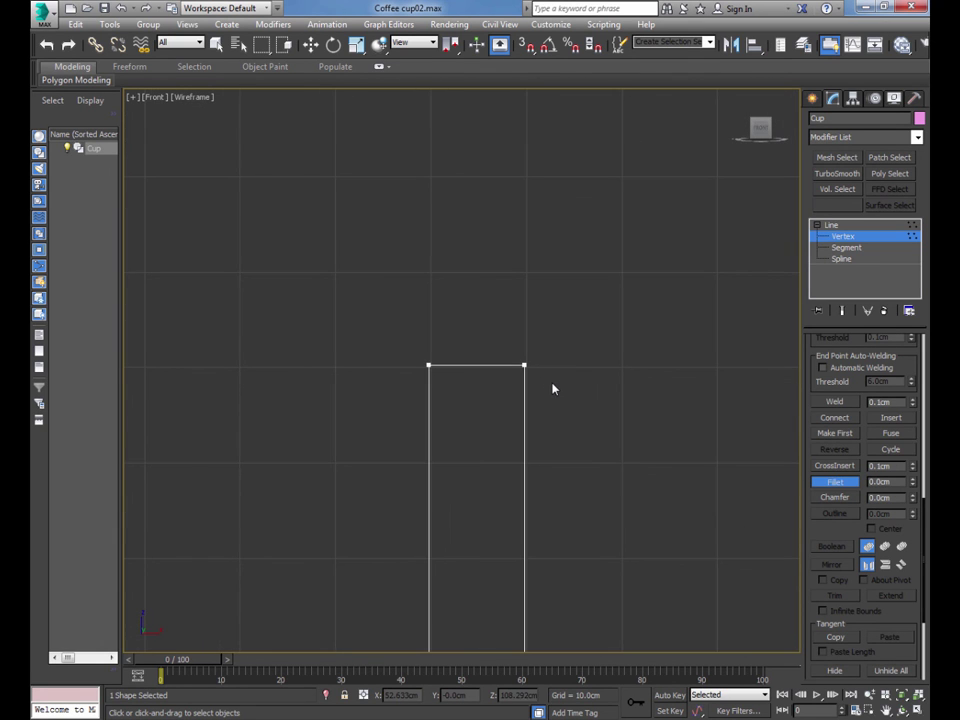
scroll(552, 388, down, 4)
scroll(551, 385, up, 8)
scroll(551, 384, down, 4)
middle_drag(548, 400, 557, 381)
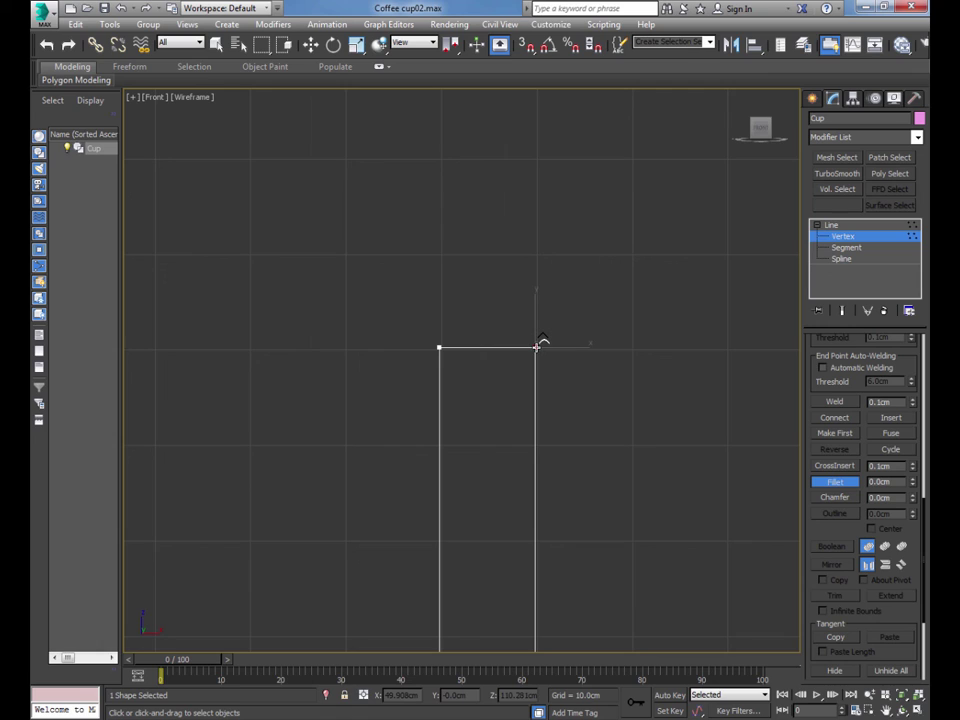
drag(537, 347, 540, 304)
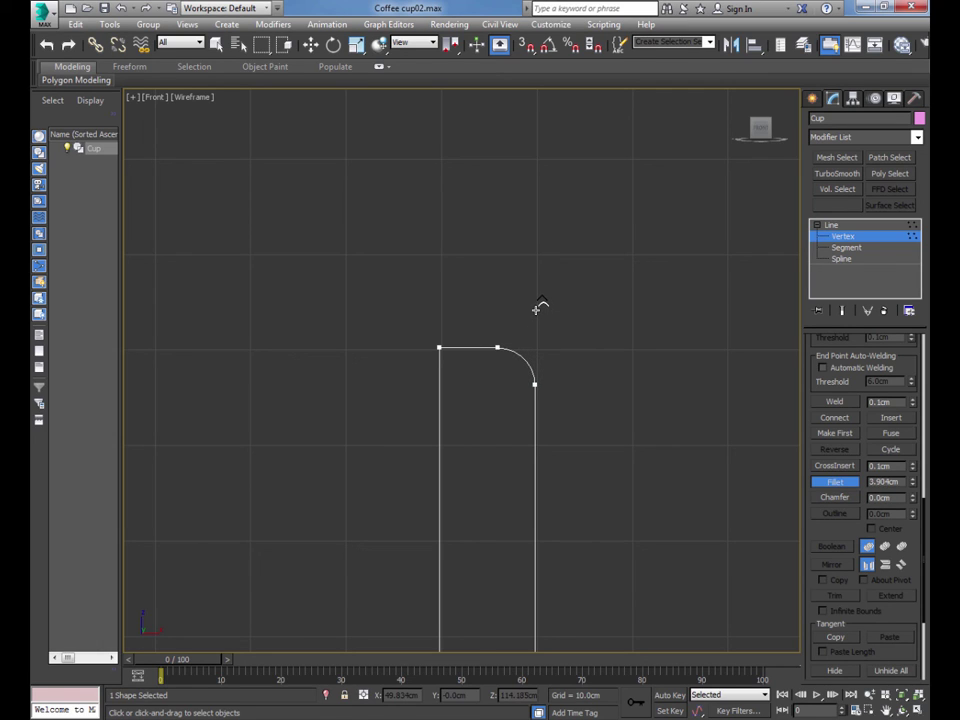
Step: Fillet the rim's inner top corner by a similar amount to round off the rim, and end the Fillet tool
drag(438, 347, 448, 315)
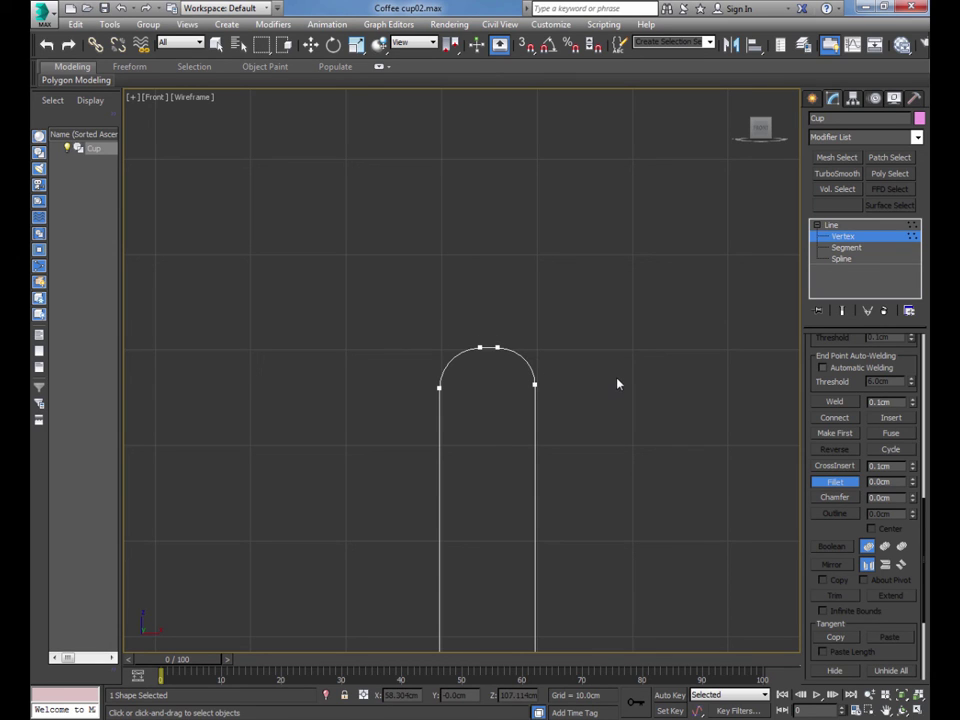
scroll(617, 383, down, 5)
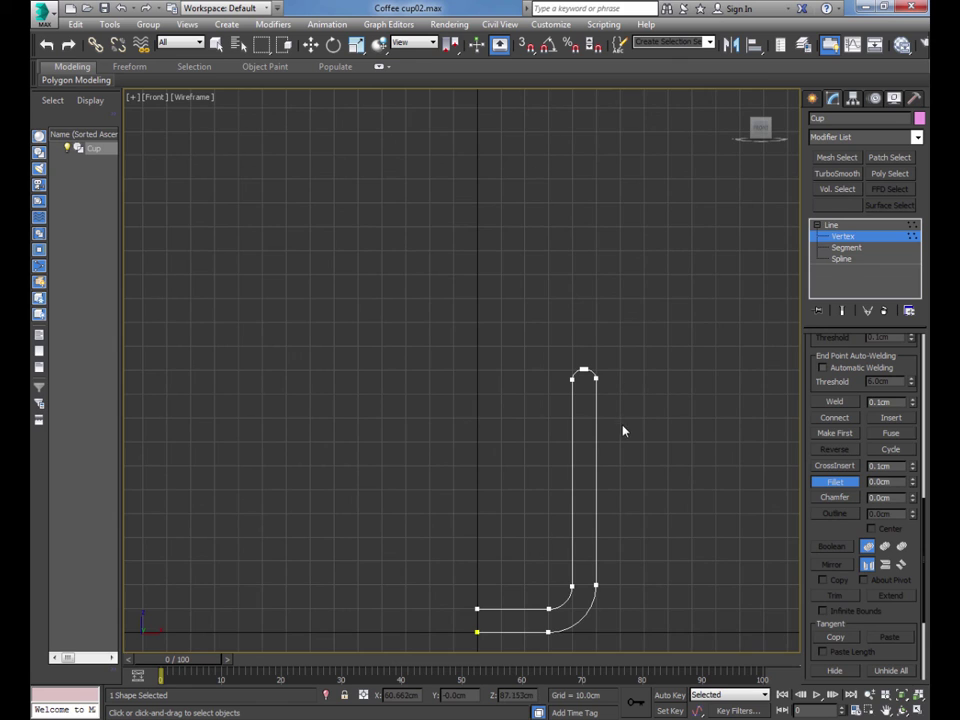
middle_drag(623, 431, 602, 325)
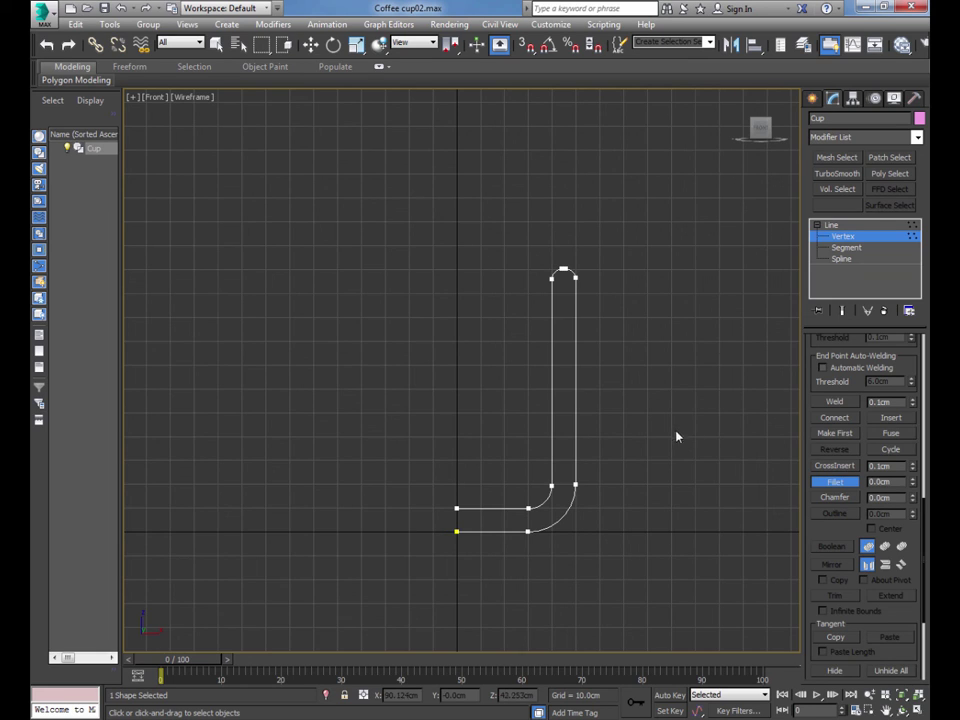
click(842, 484)
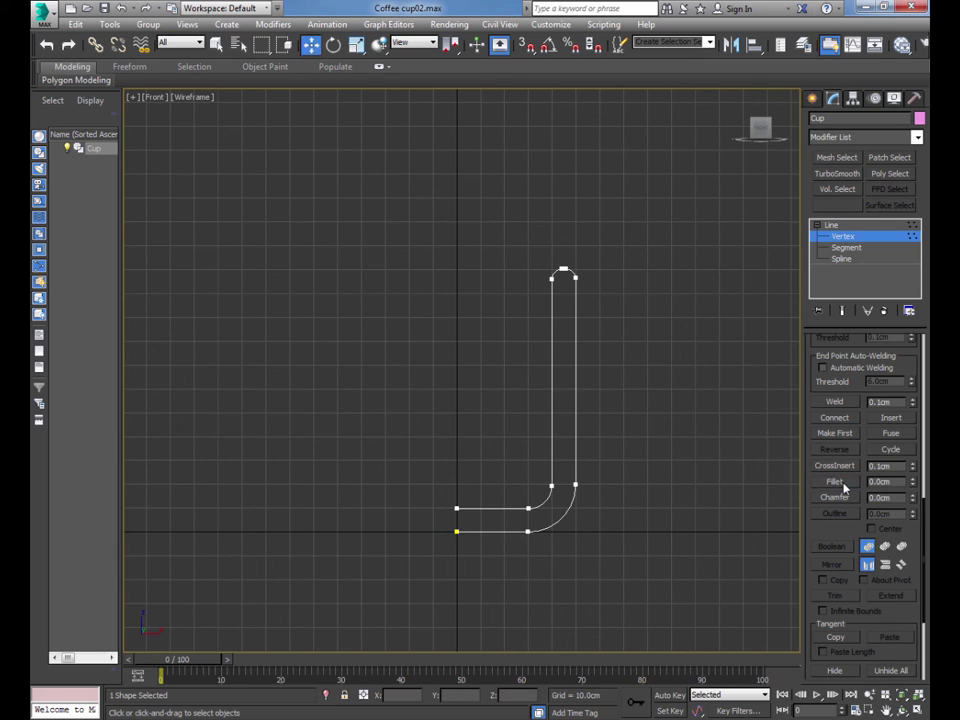
click(842, 484)
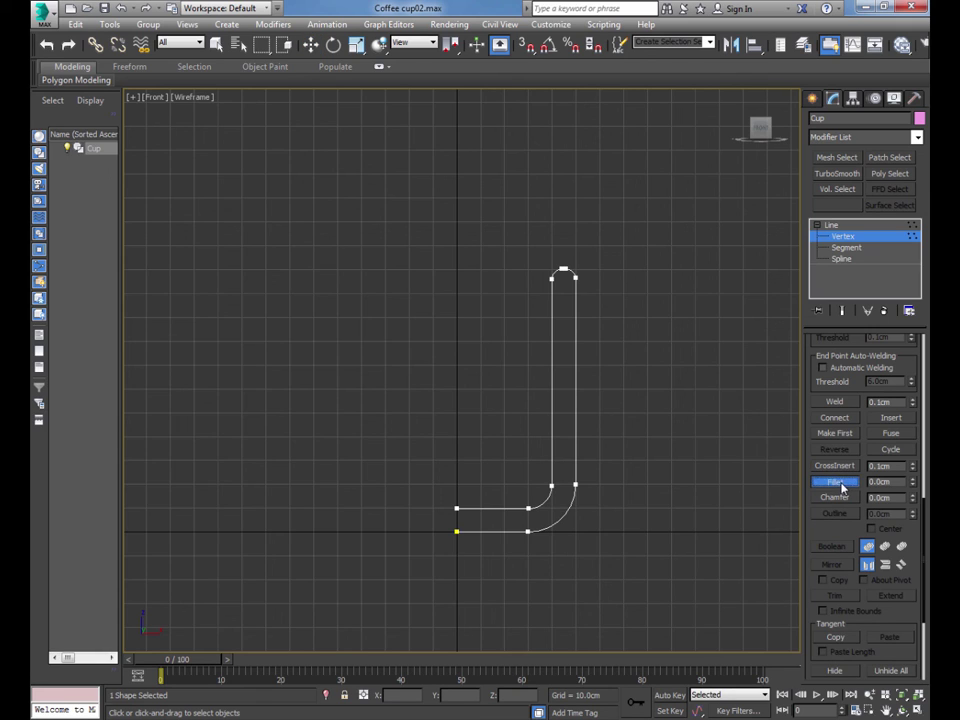
right_click(626, 381)
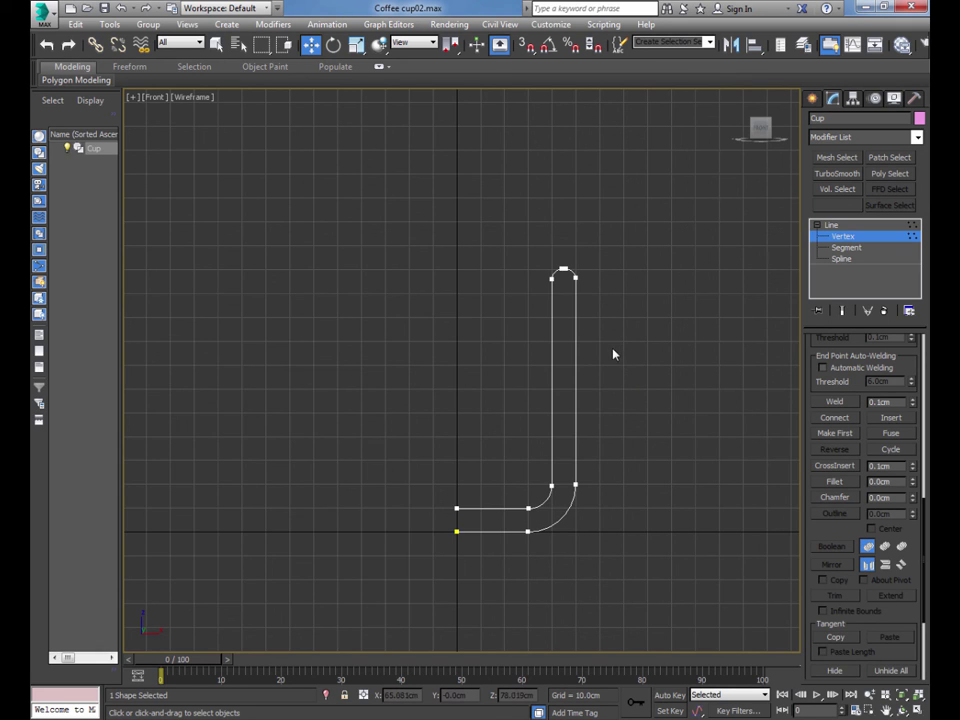
right_click(619, 355)
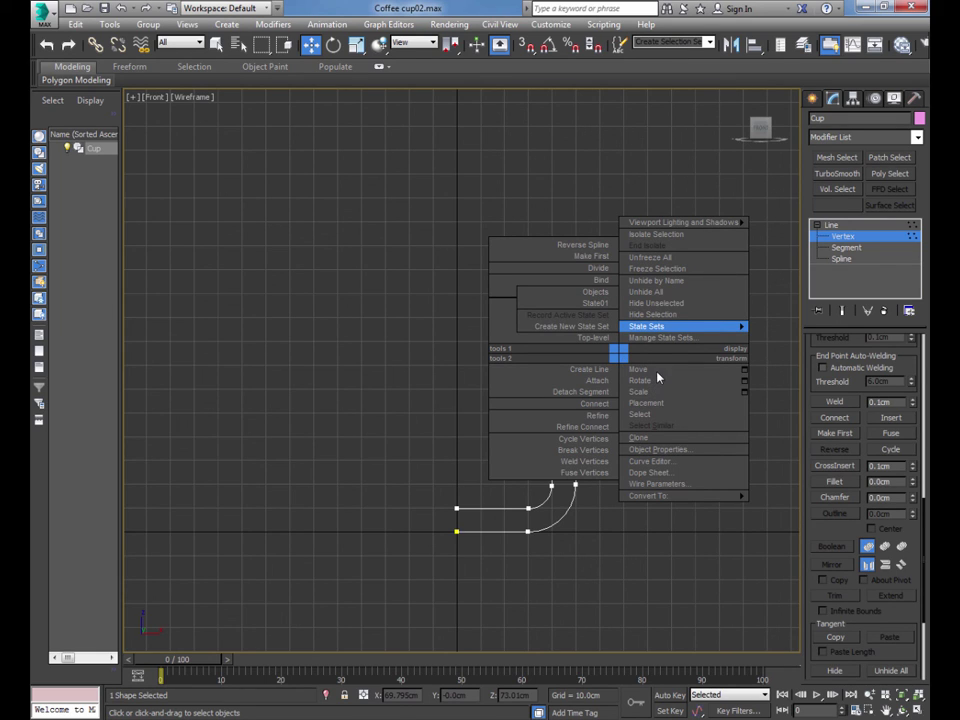
click(422, 335)
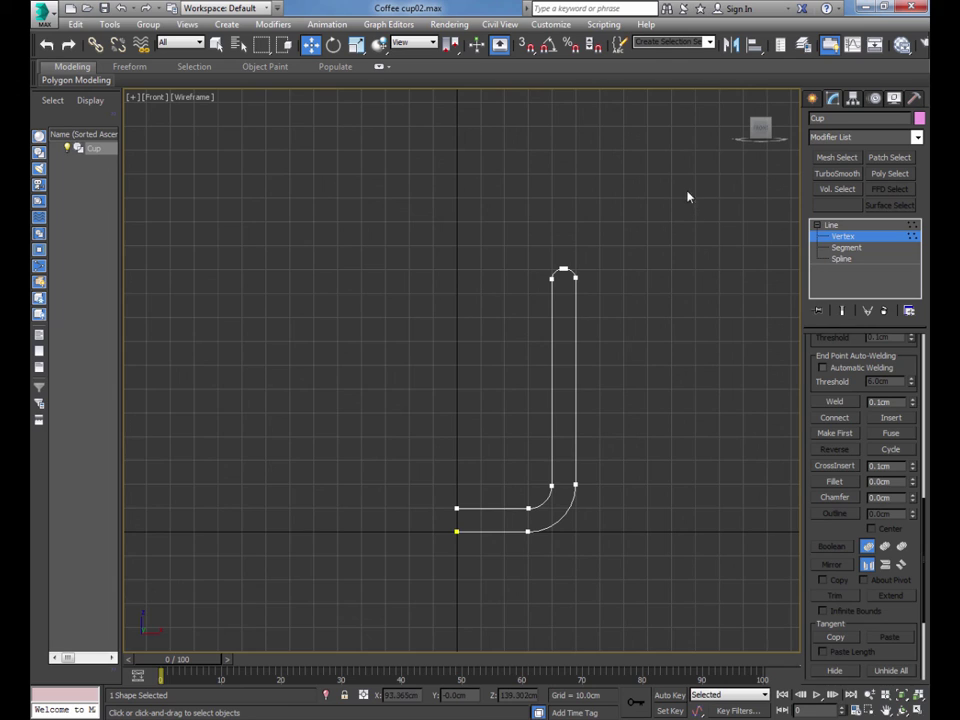
Step: Try the Lathe modifier on the cup profile from vertex level, and remove it from the stack
click(886, 138)
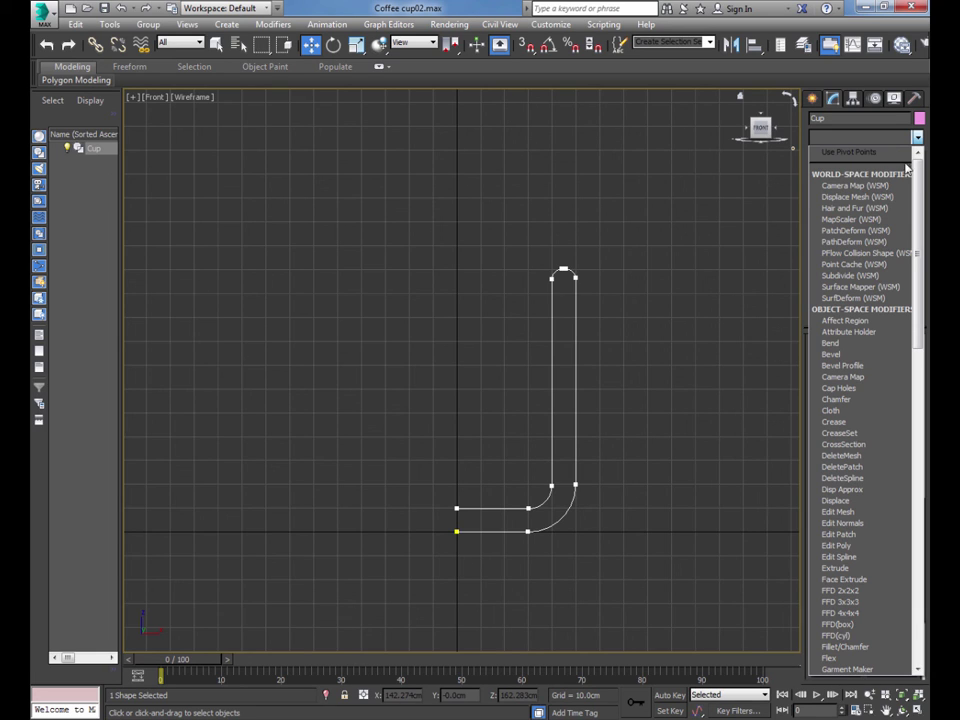
drag(918, 177, 927, 307)
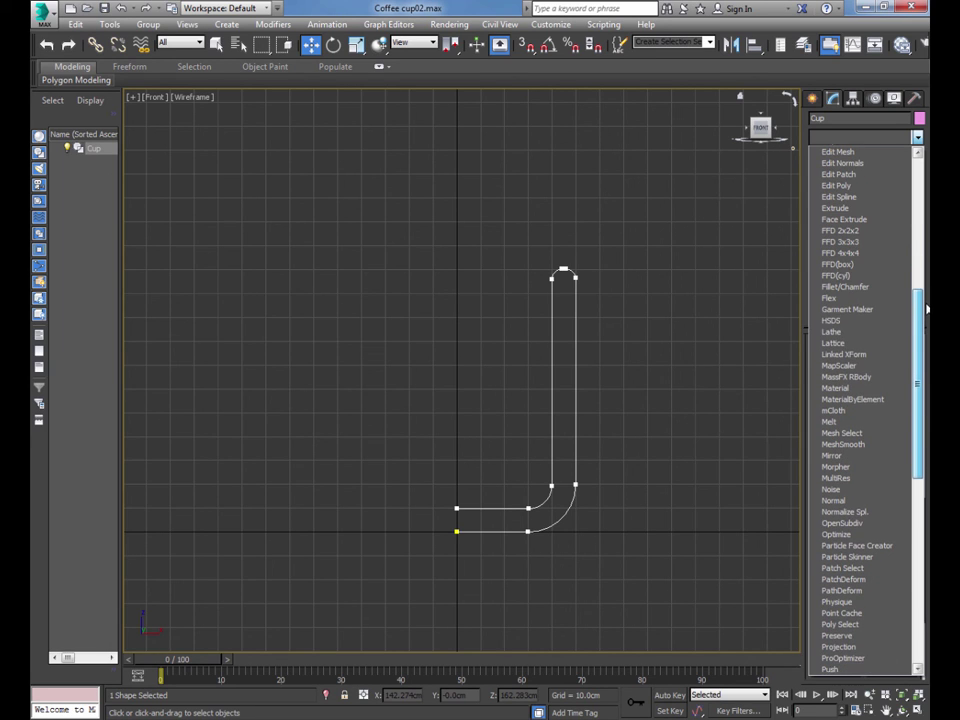
click(855, 336)
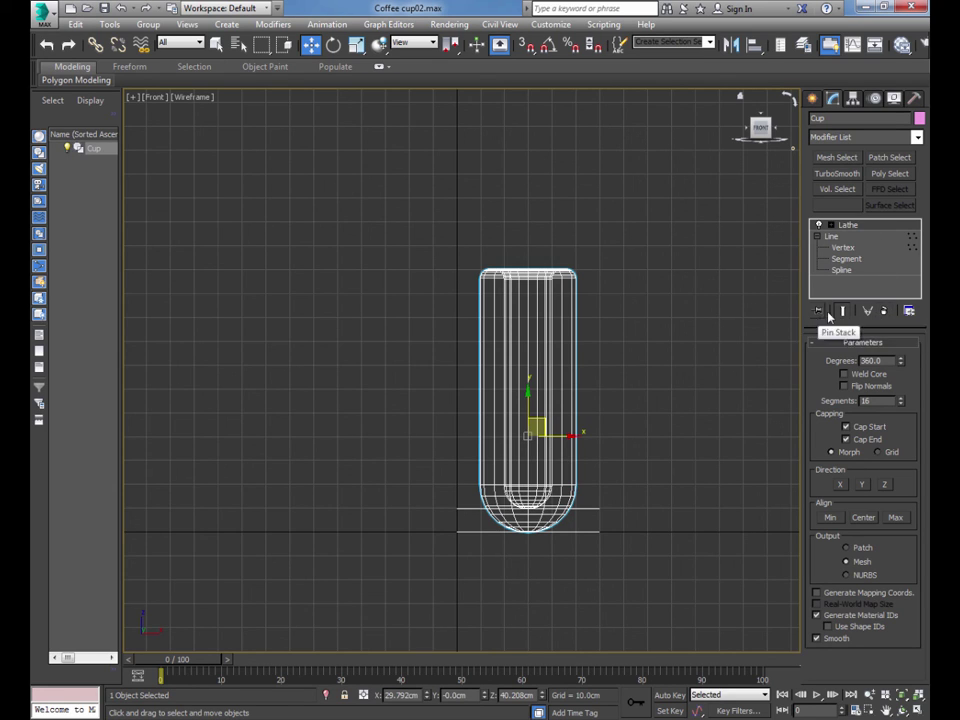
click(884, 313)
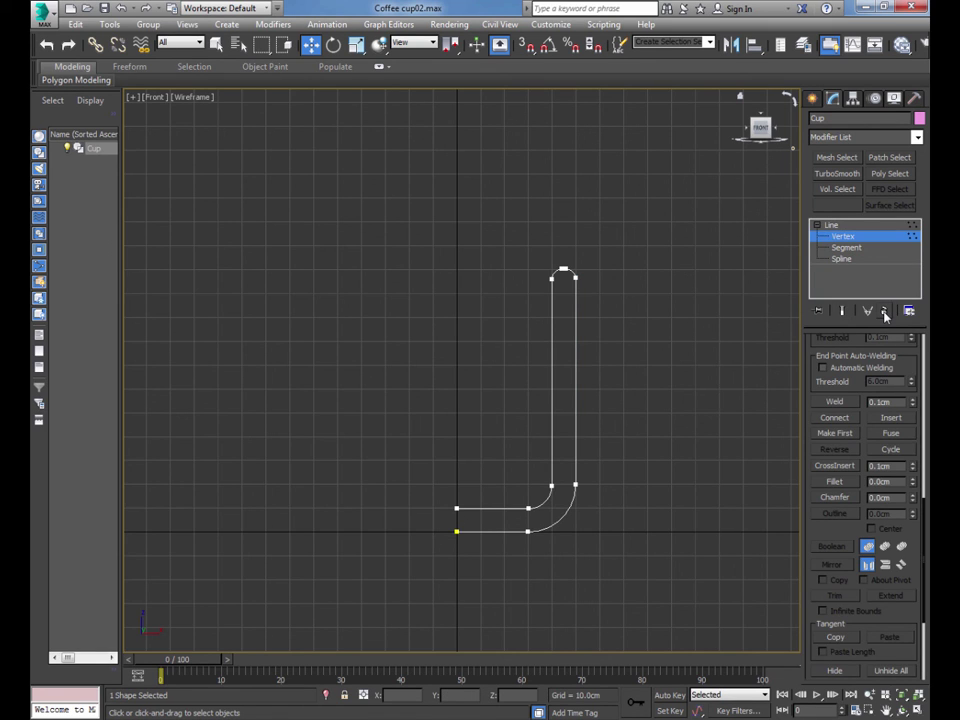
Step: Leave vertex editing and apply the Lathe modifier to the whole cup profile line
click(846, 226)
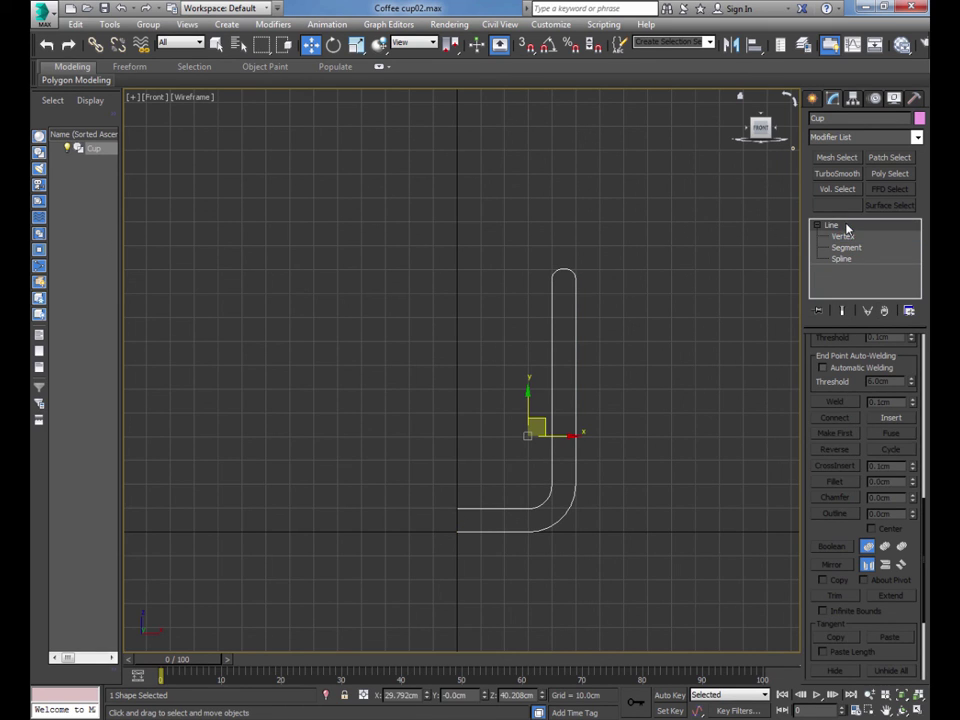
click(870, 140)
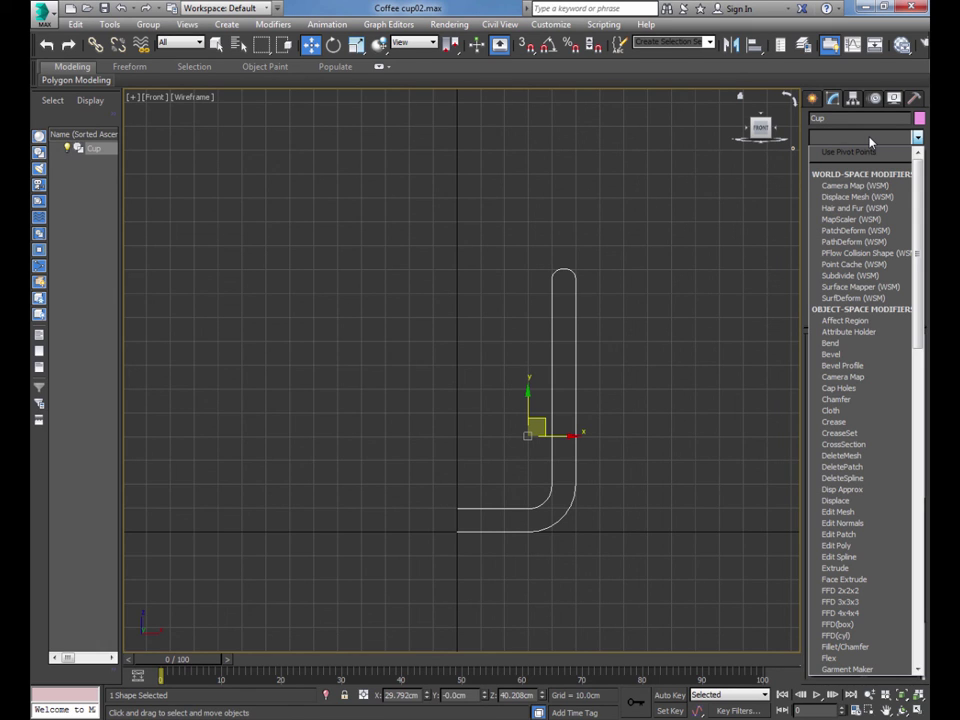
key(o)
key(l)
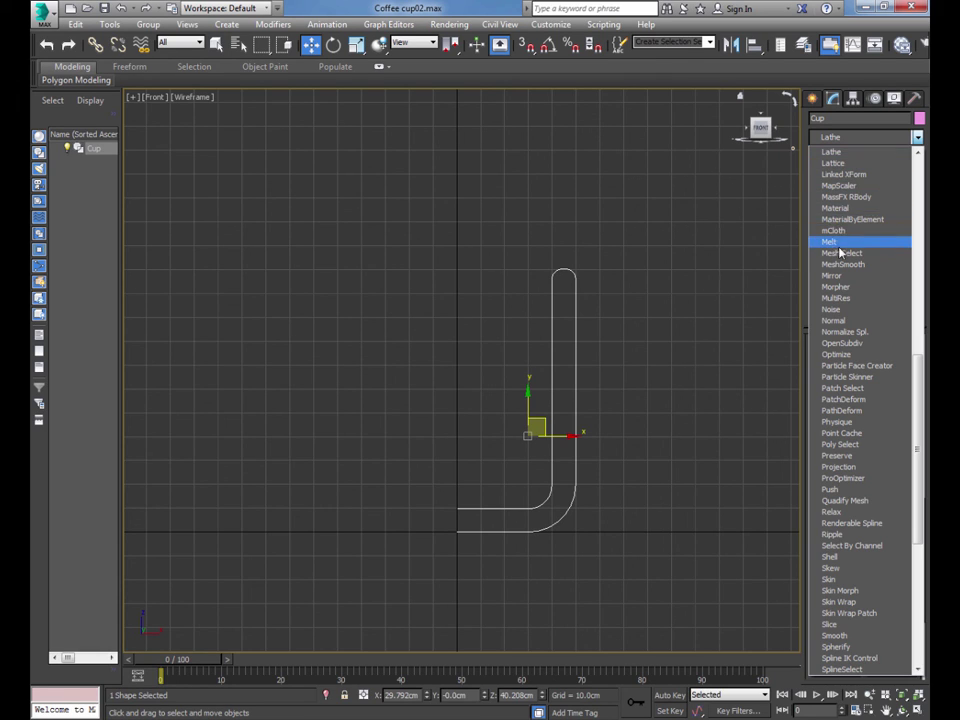
click(859, 140)
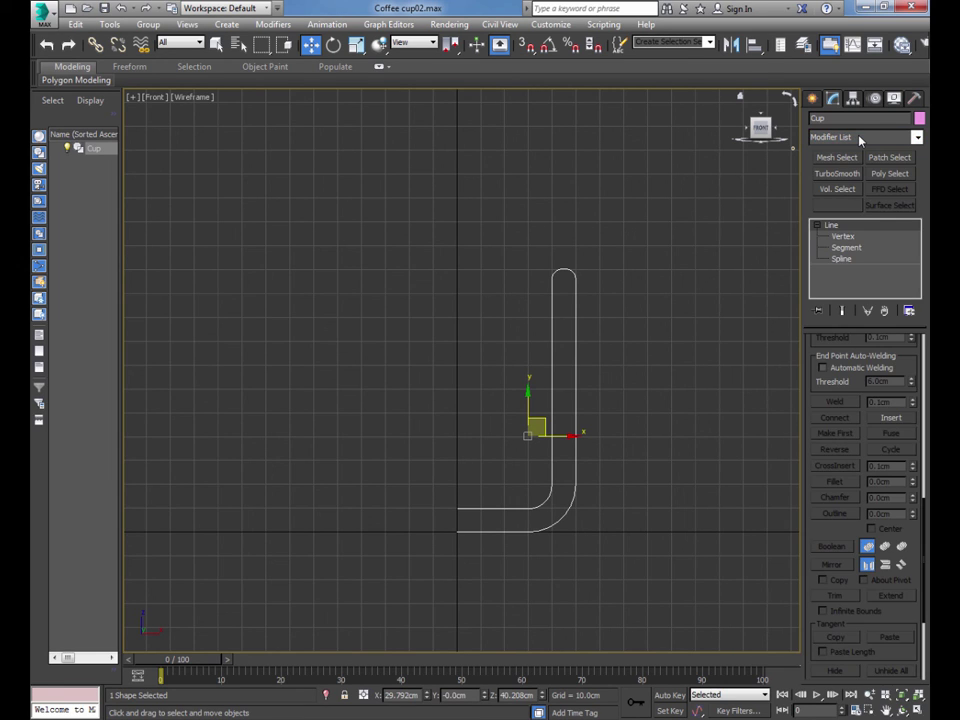
click(859, 140)
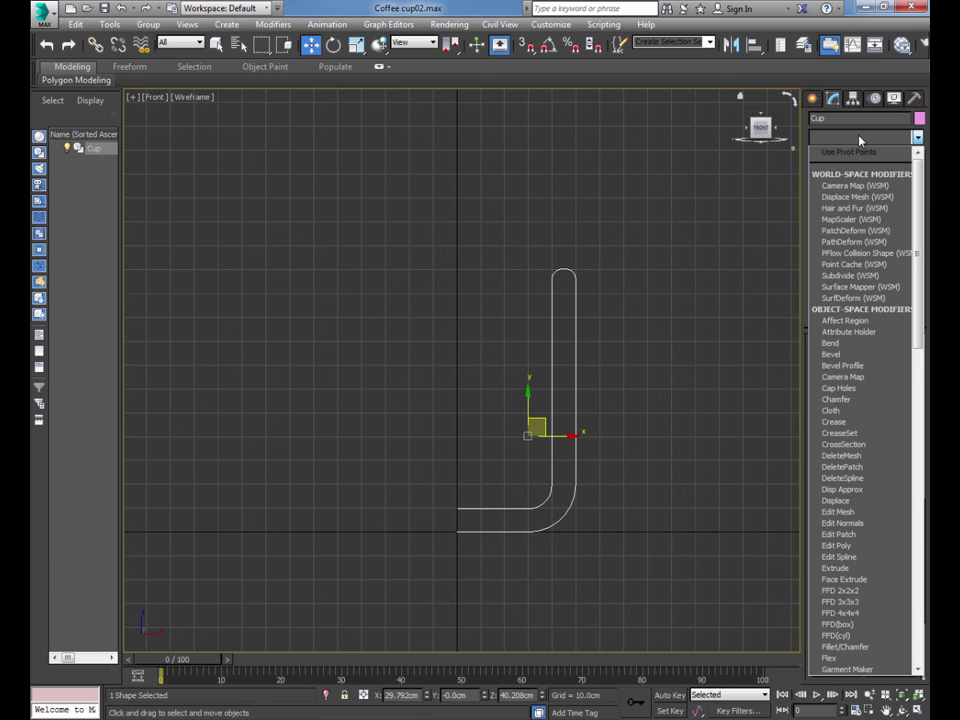
key(l)
click(859, 140)
key(l)
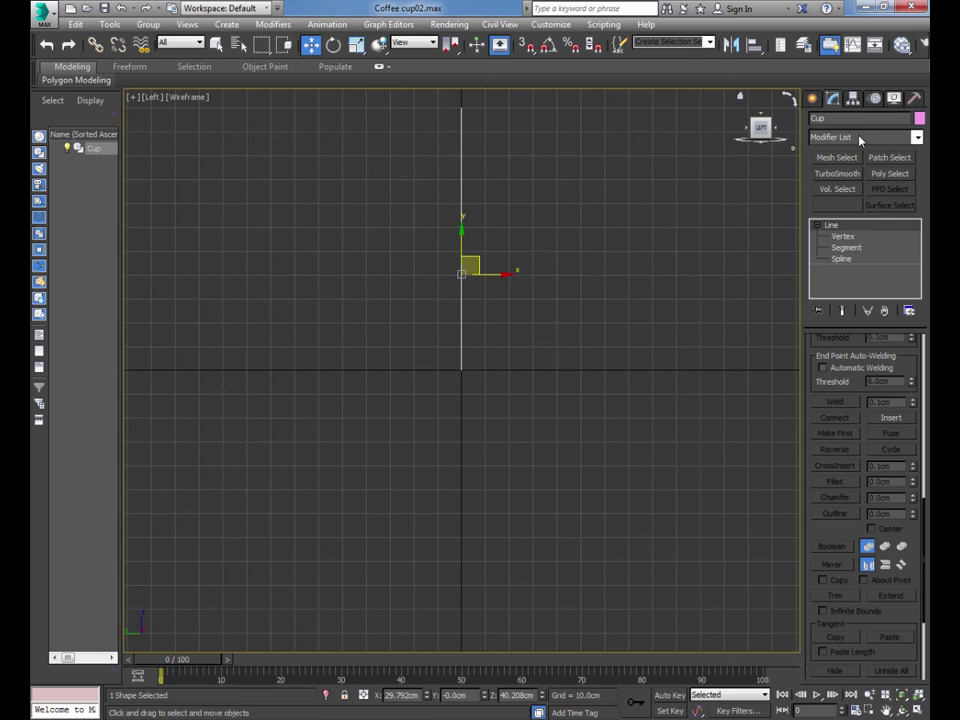
click(859, 140)
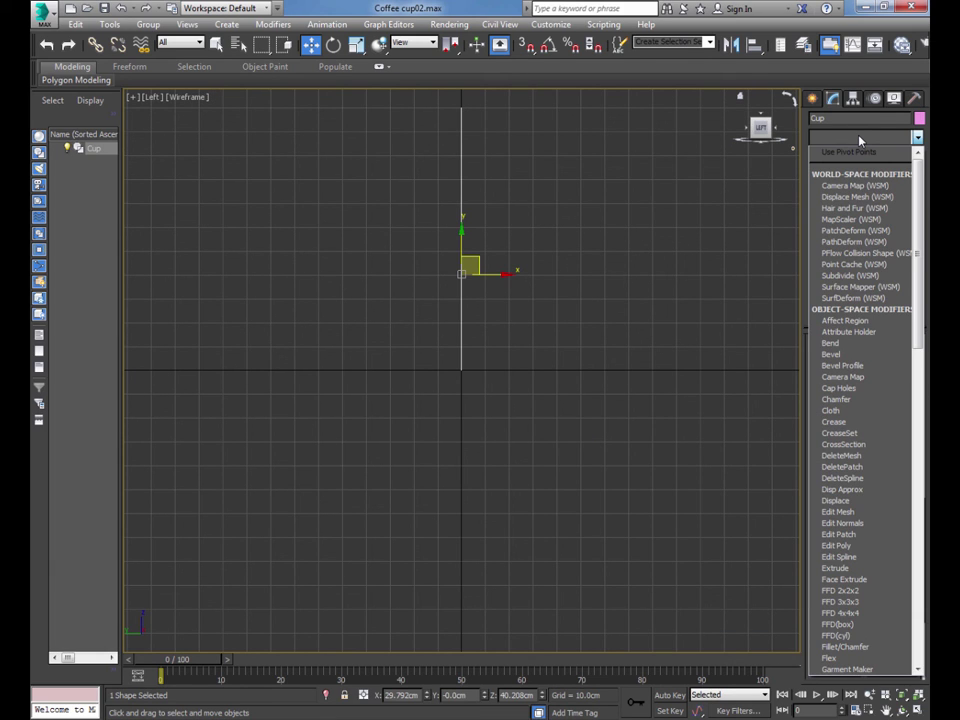
key(l)
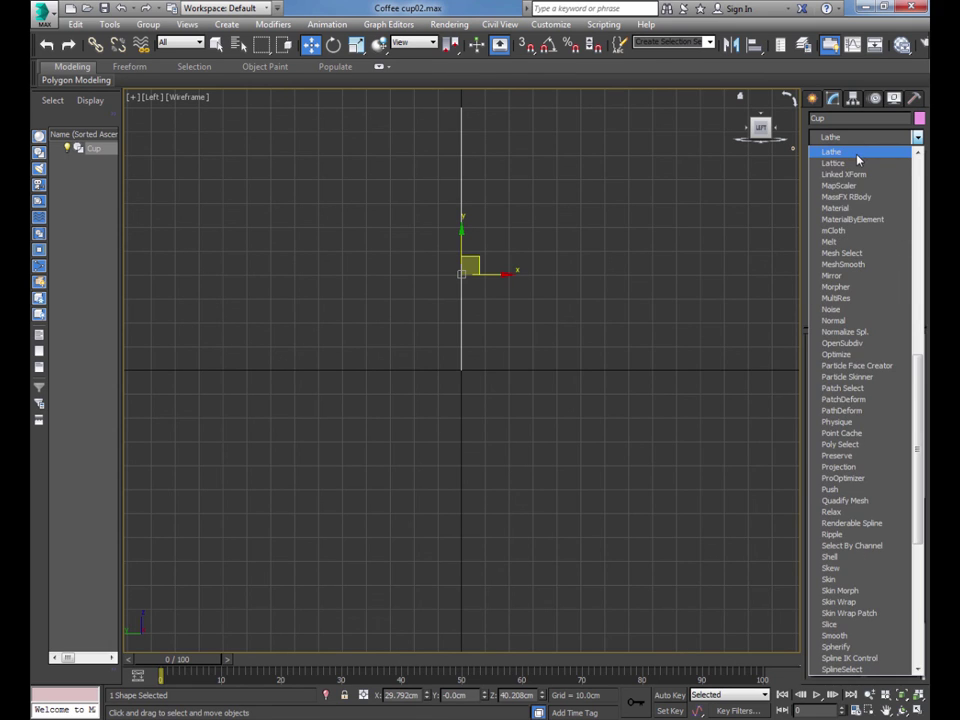
click(857, 155)
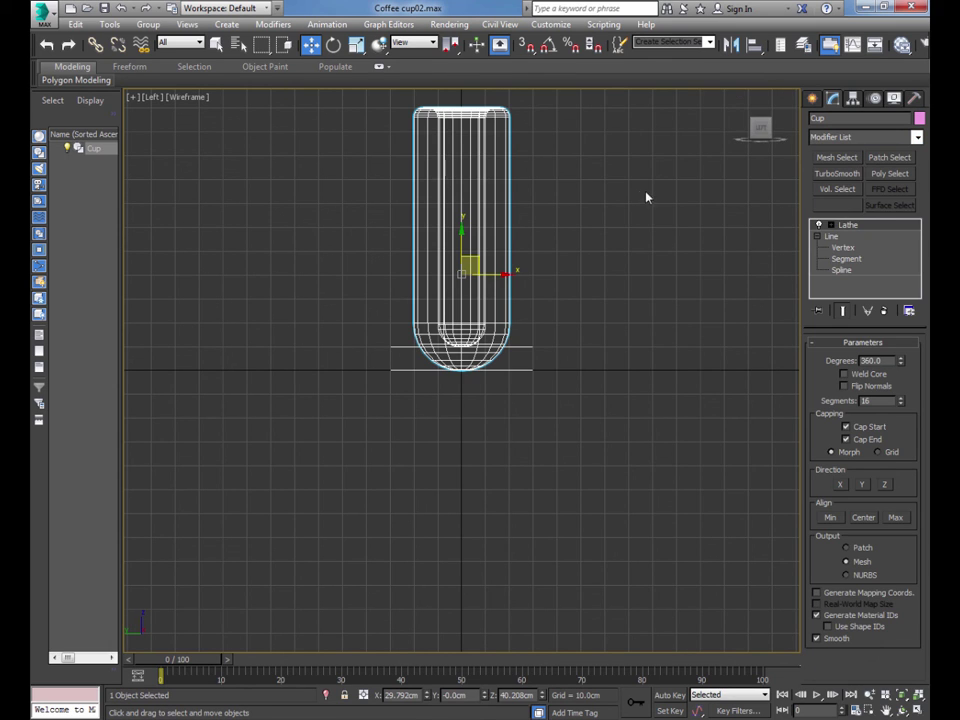
Step: Enable Weld Core and Flip Normals for the lathe and set its segments to 18
middle_drag(646, 197, 645, 262)
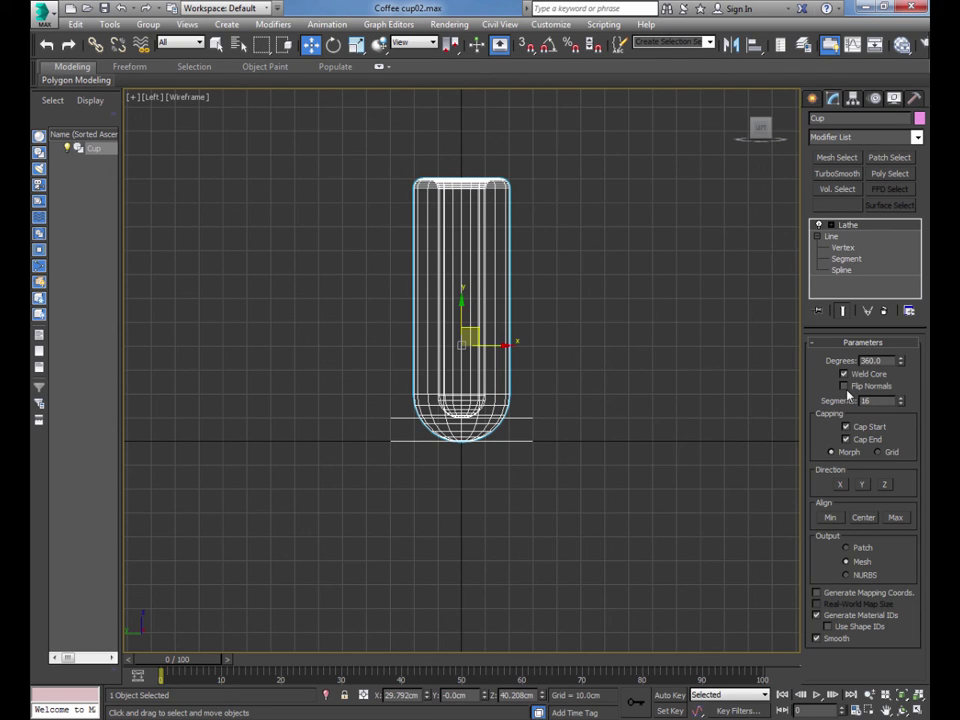
click(900, 398)
click(900, 398)
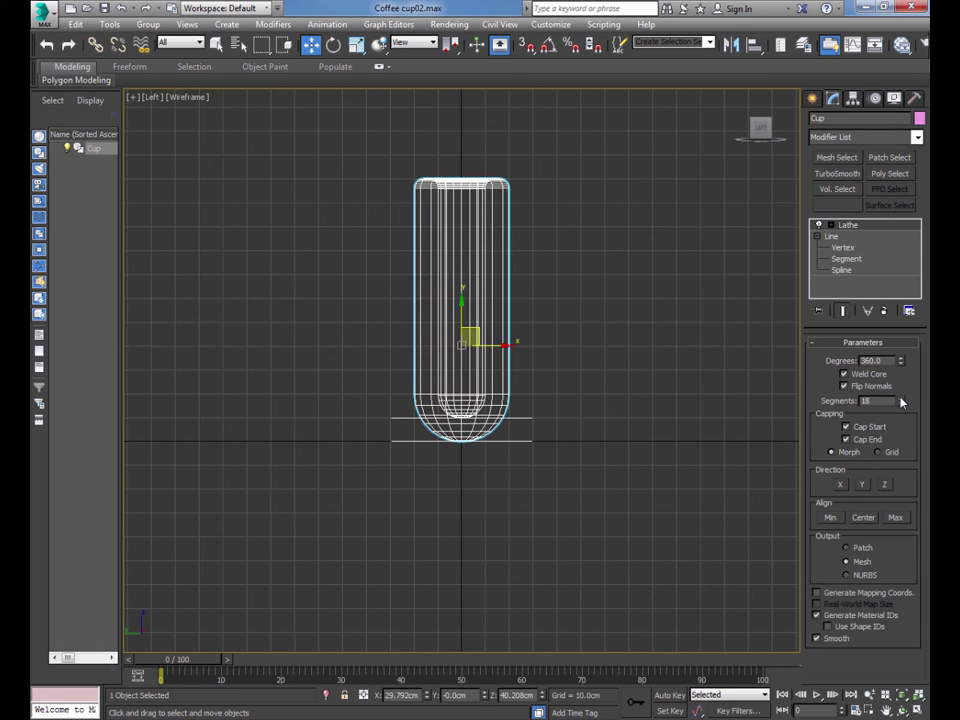
Step: Try the lathe's X, Y and Z axis directions in turn to compare the resulting shapes
click(841, 485)
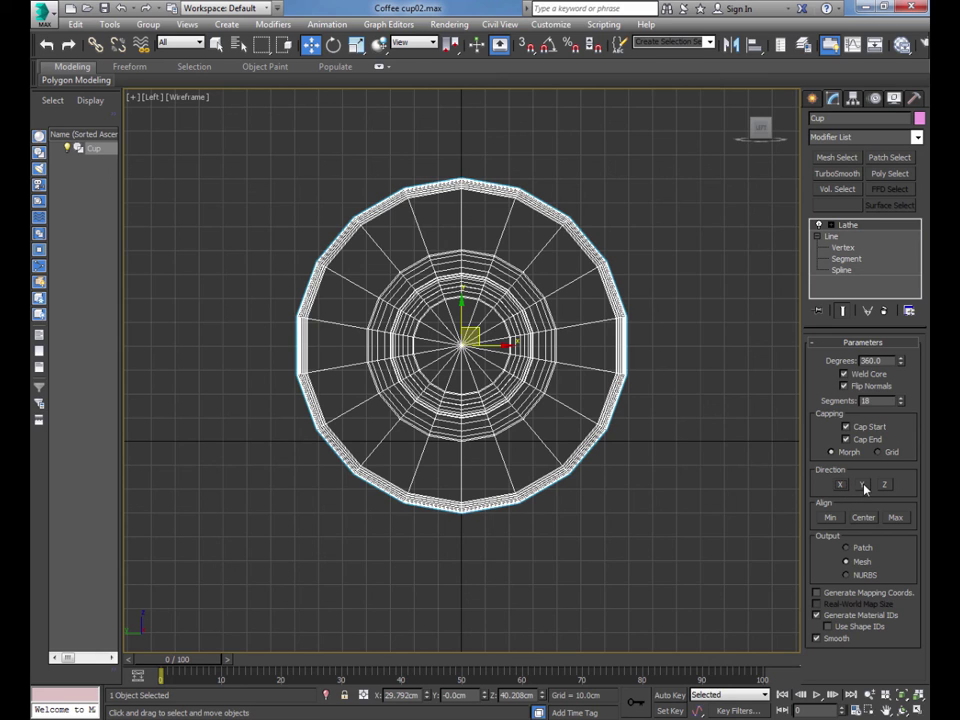
click(863, 485)
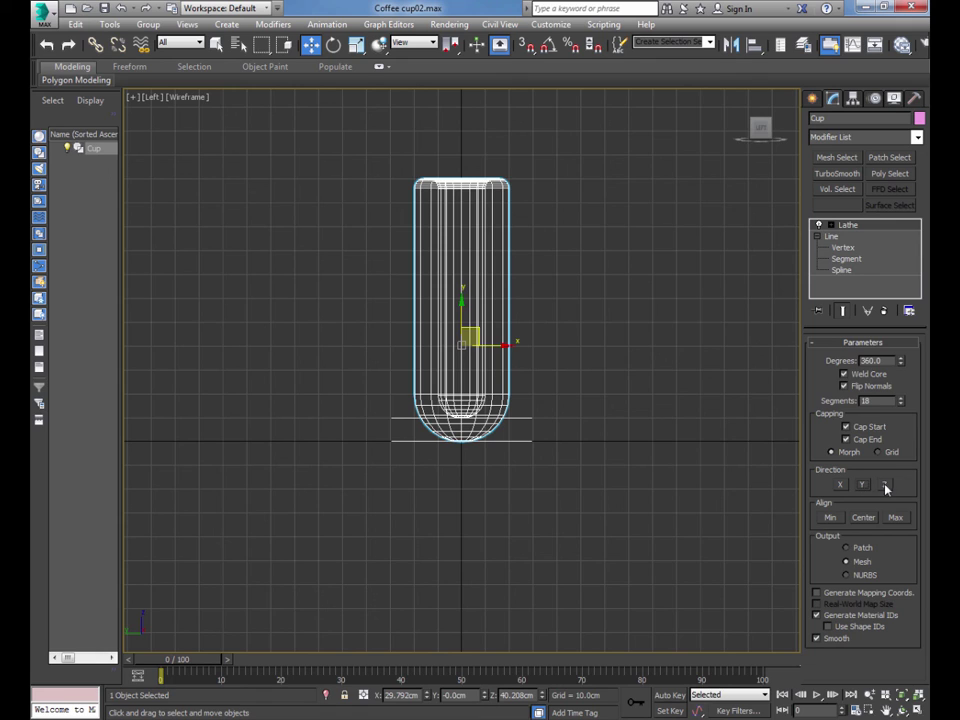
click(885, 485)
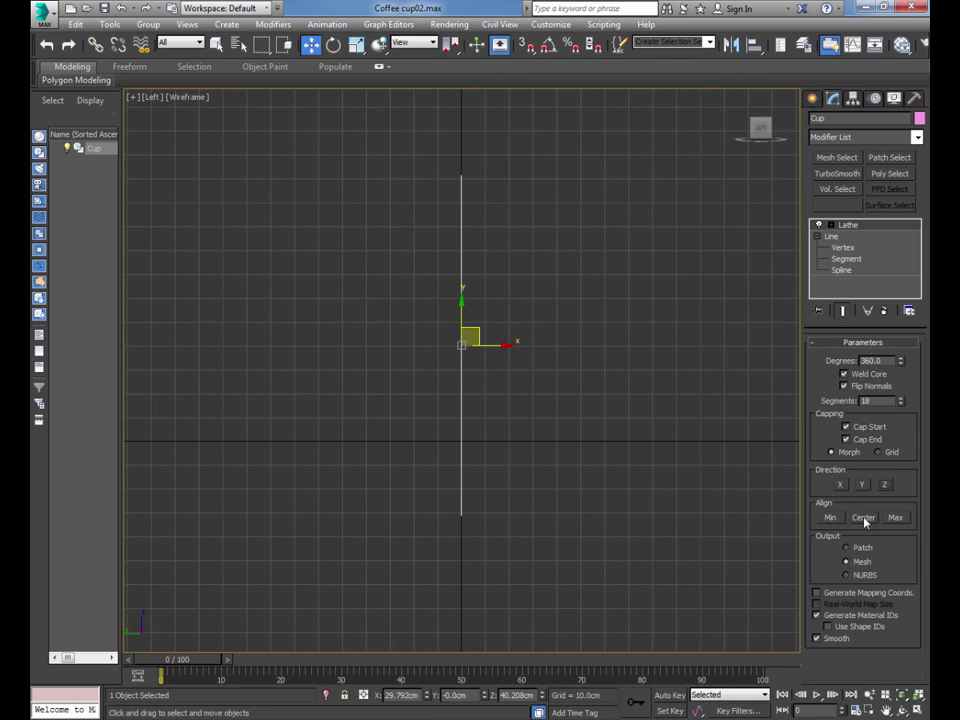
Step: Try the Min alignment of the lathe axis in combination with the X, Y and Z directions
click(830, 518)
click(840, 484)
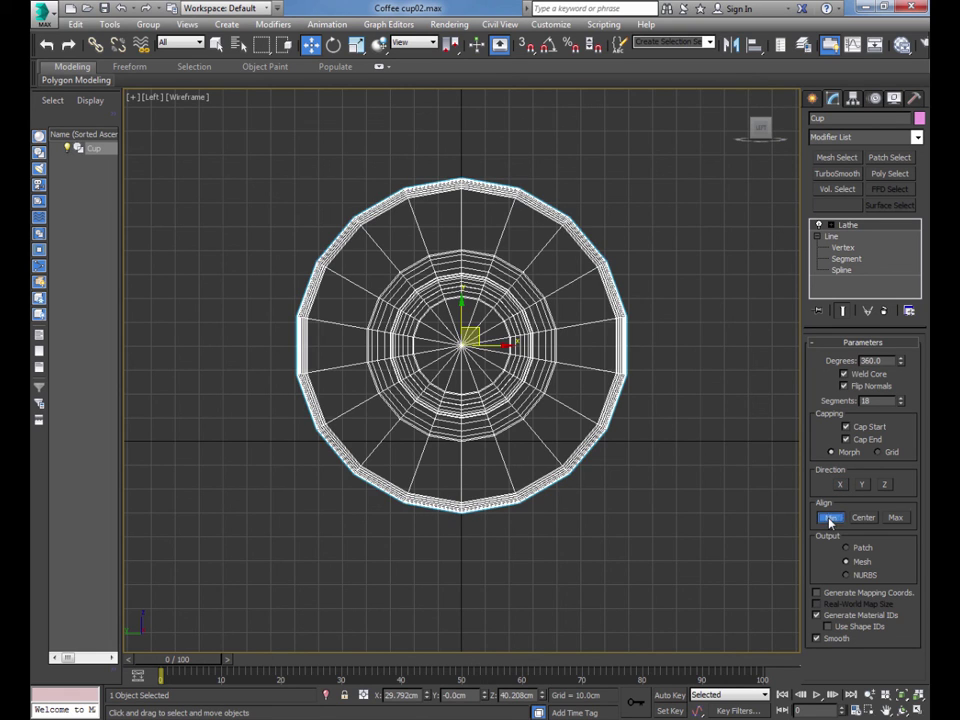
click(829, 518)
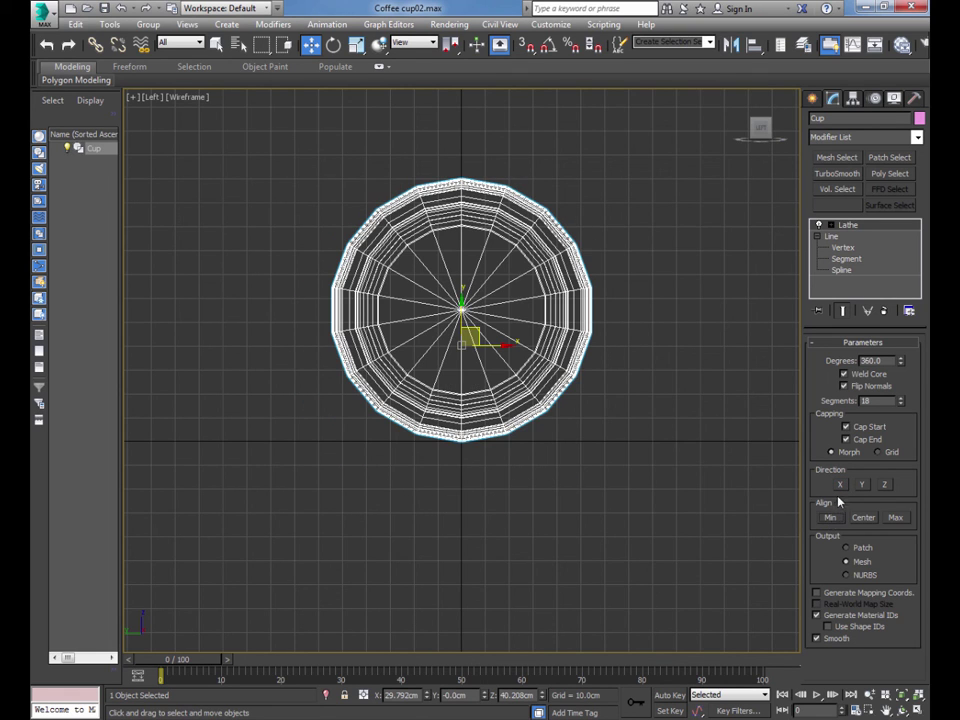
click(861, 484)
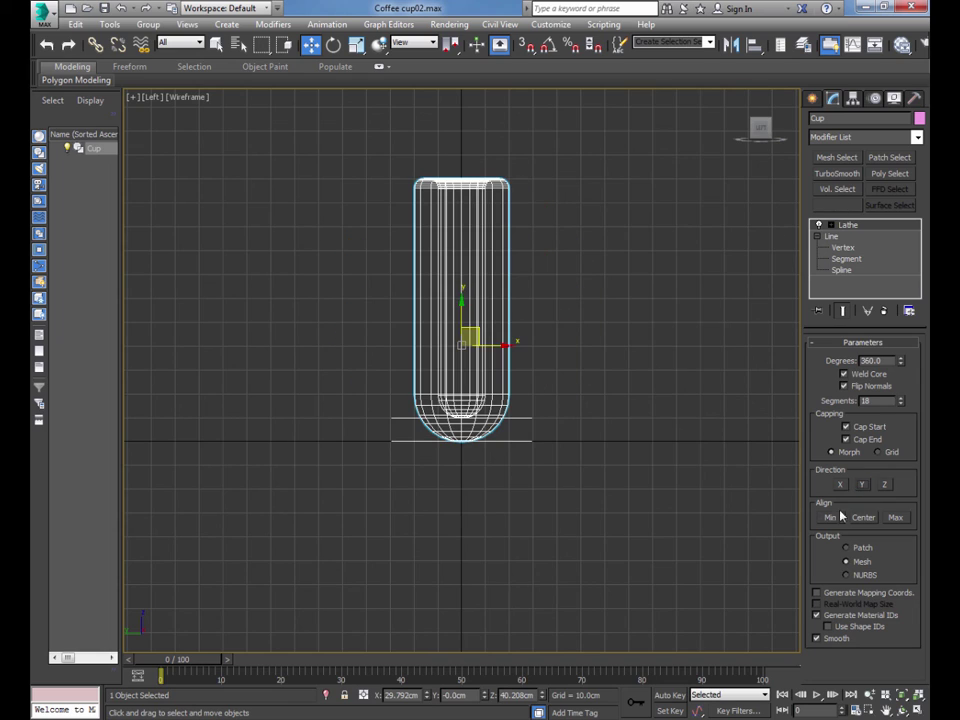
click(831, 518)
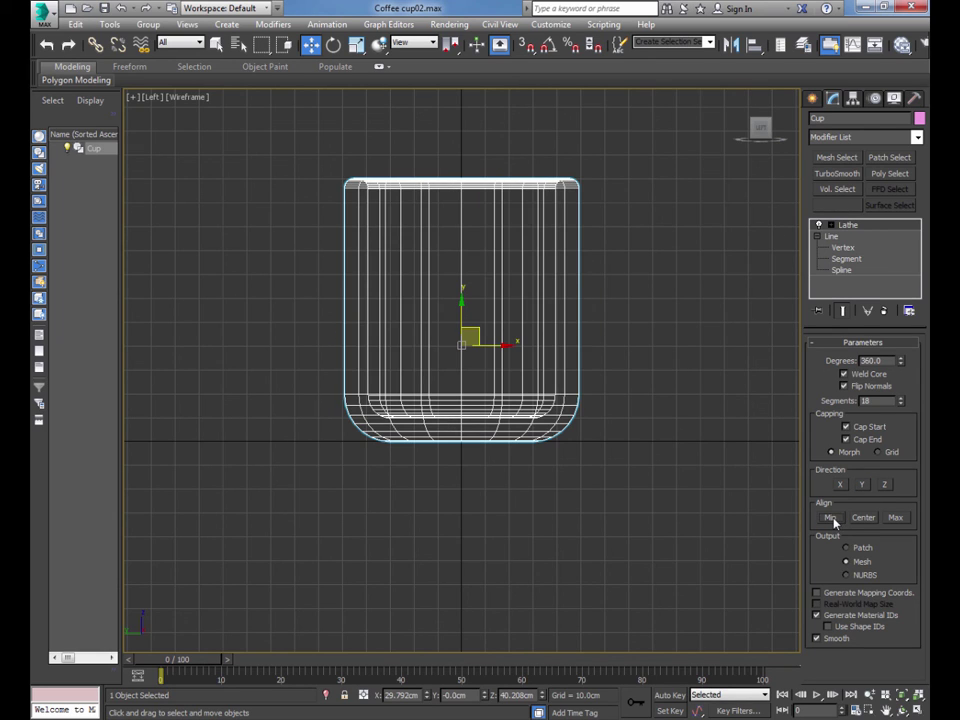
click(884, 484)
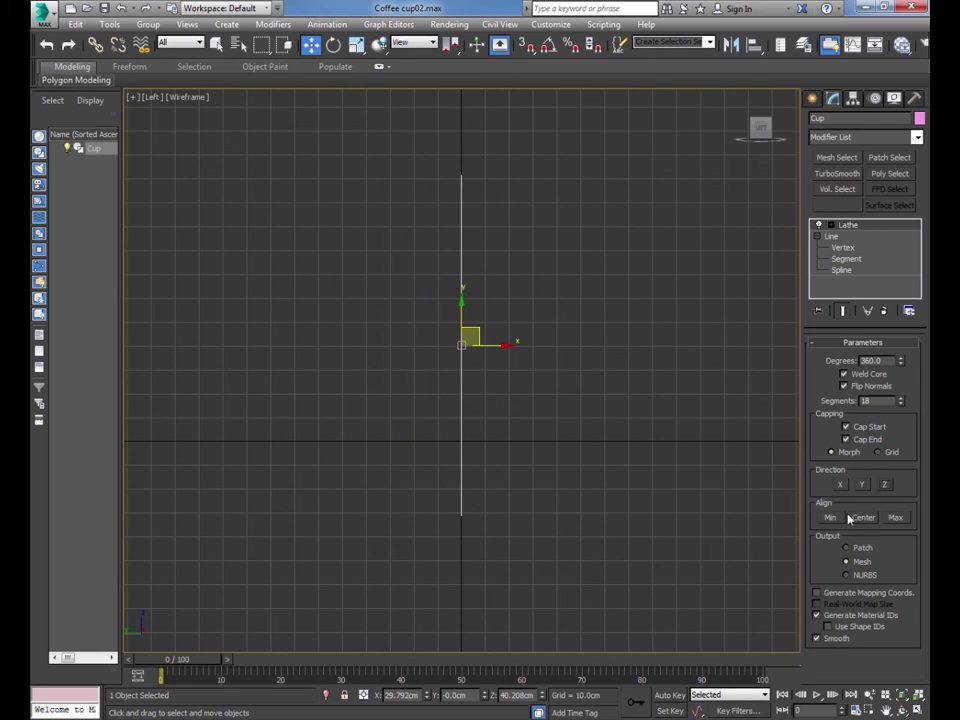
click(829, 517)
Step: Set the lathe direction to Y and align its axis to Min to form the cup
click(863, 485)
click(830, 518)
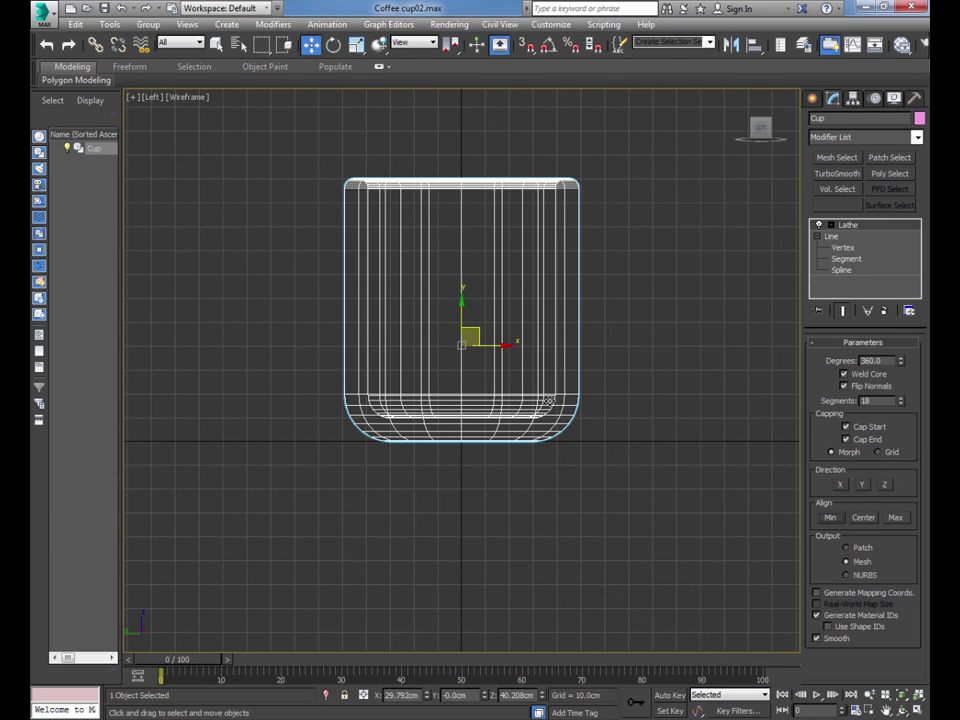
Step: Convert the lathed cup to an Editable Poly
right_click(549, 393)
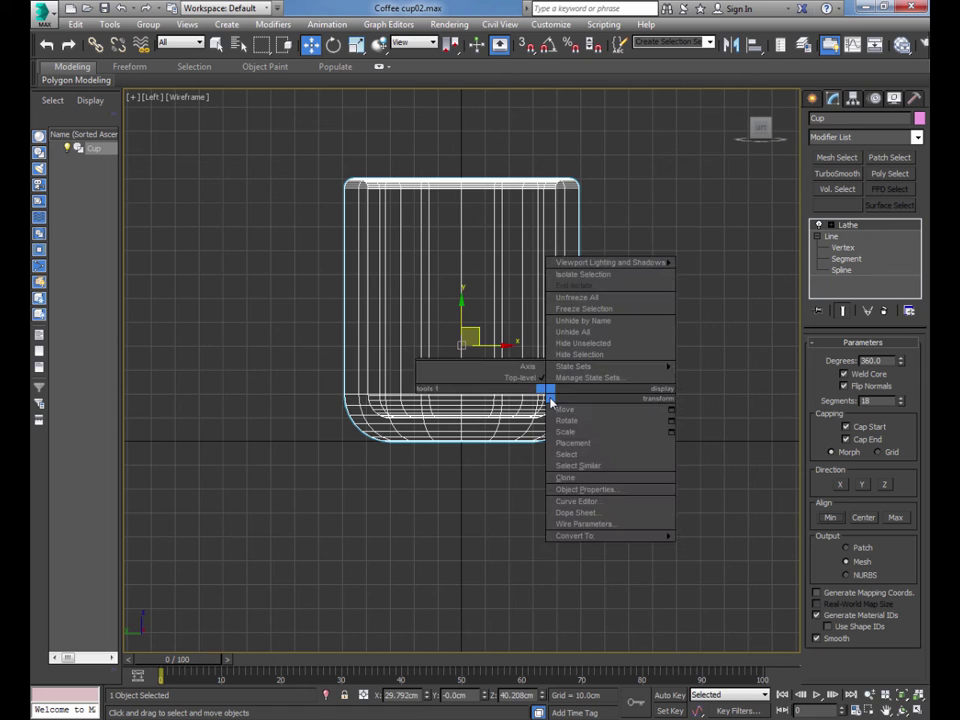
mouse_move(597, 538)
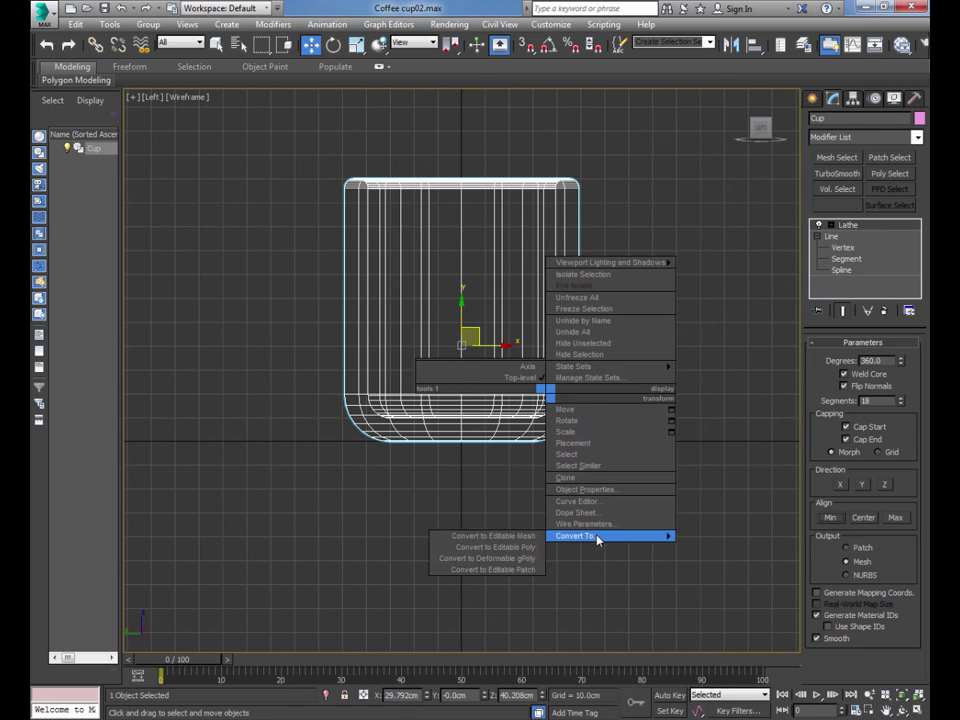
click(527, 551)
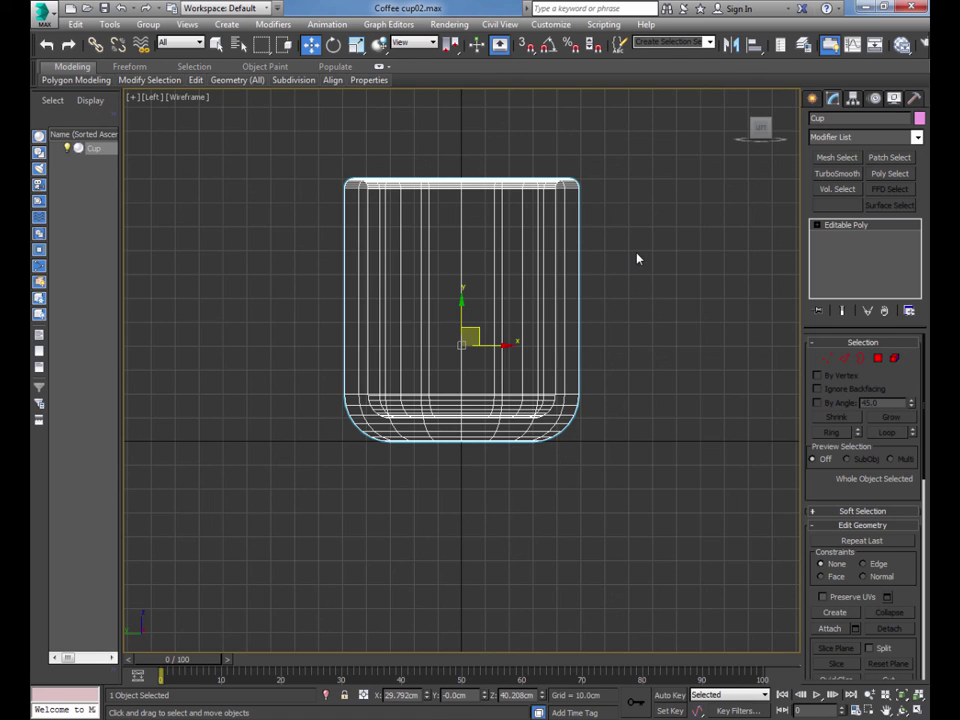
Step: Try the Clay display style on the cup, then return the viewport to Wireframe
middle_drag(636, 257, 631, 263)
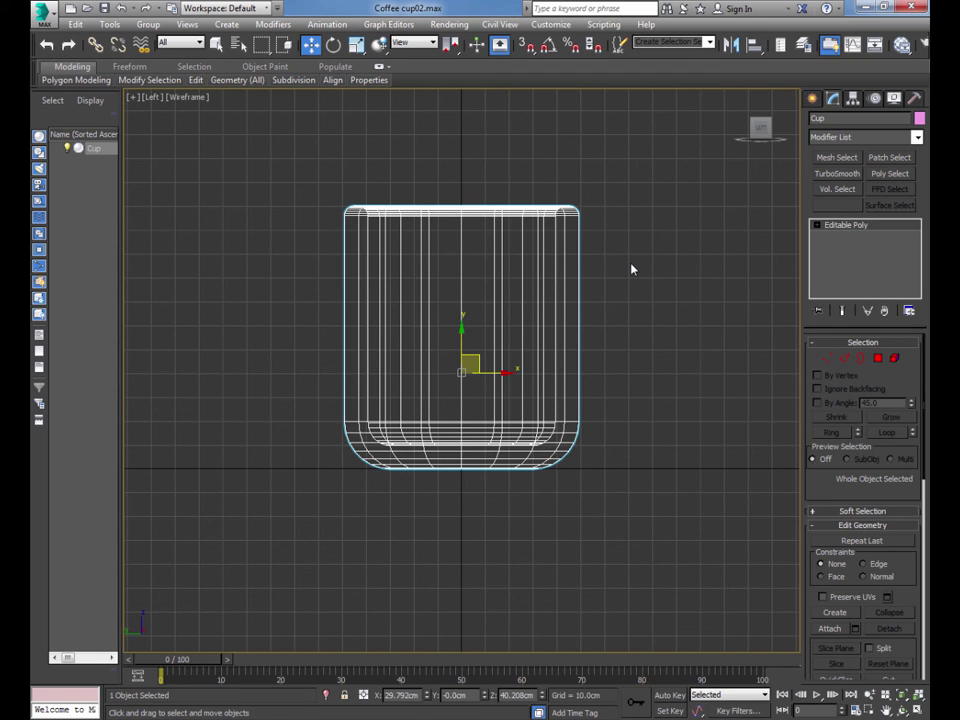
click(188, 99)
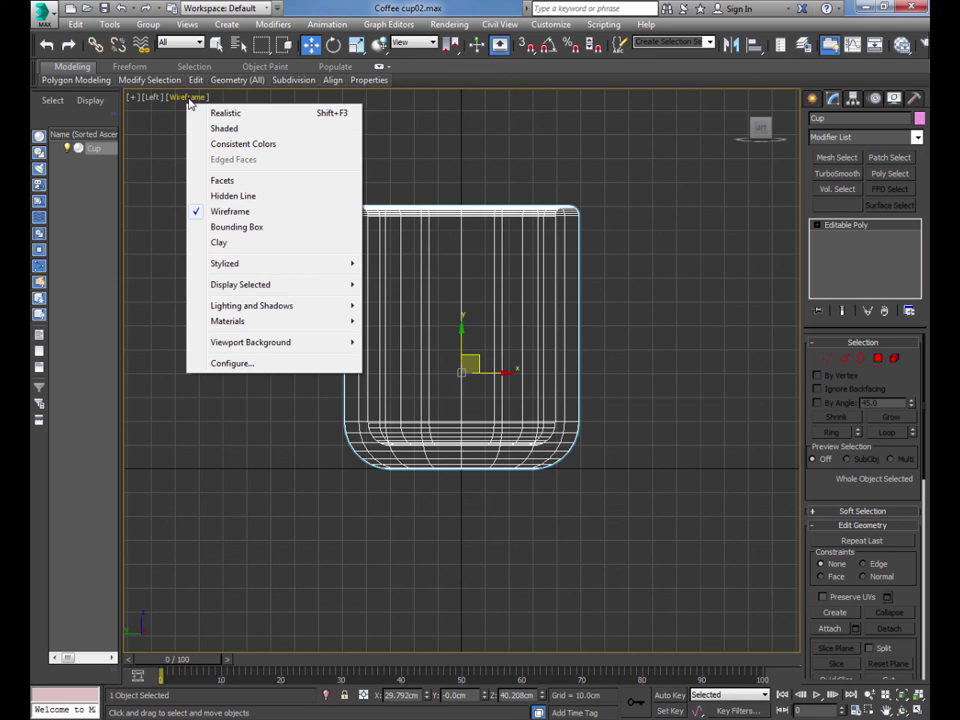
click(200, 217)
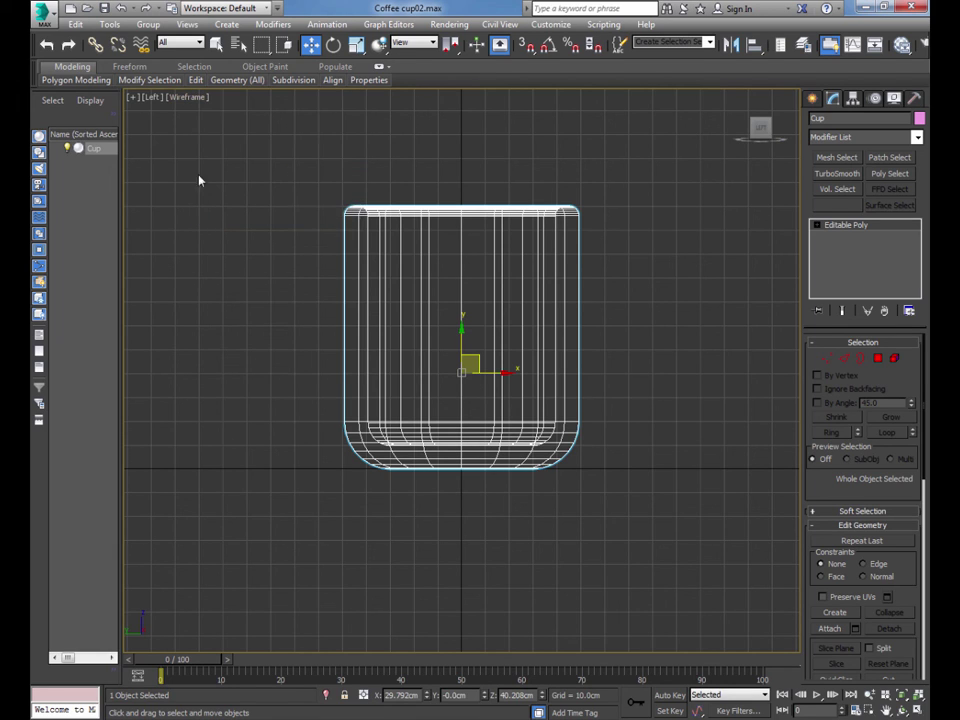
click(185, 99)
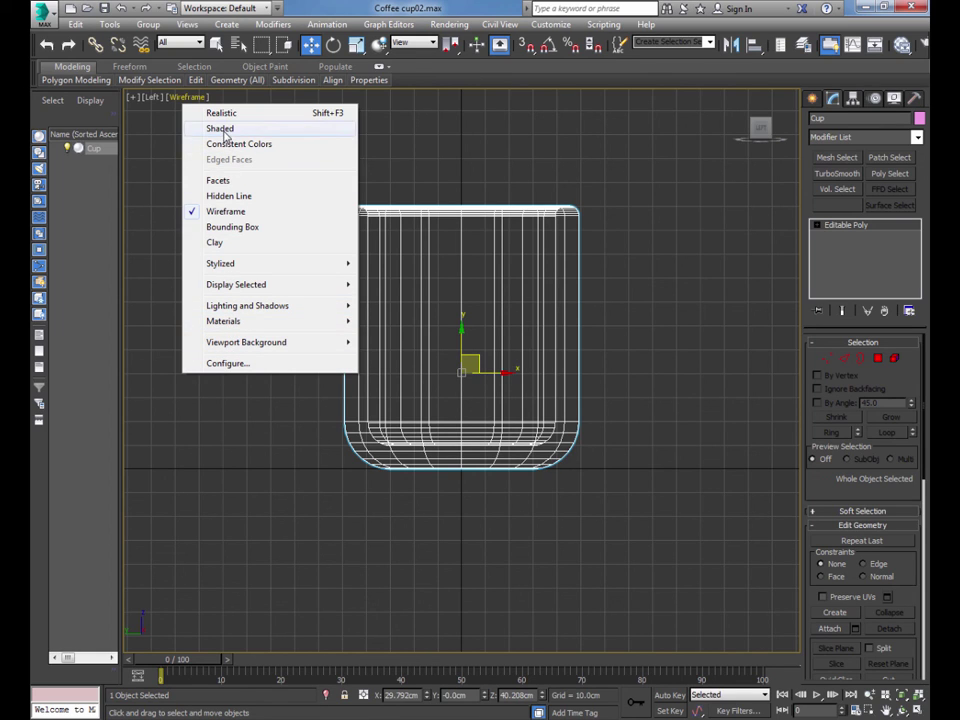
click(220, 243)
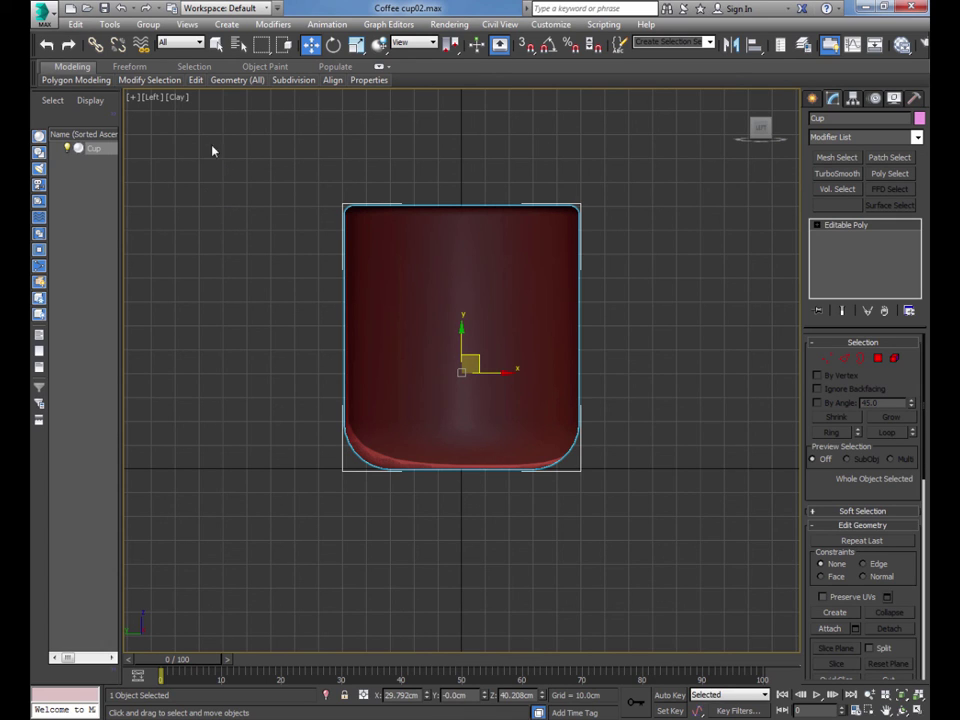
click(178, 98)
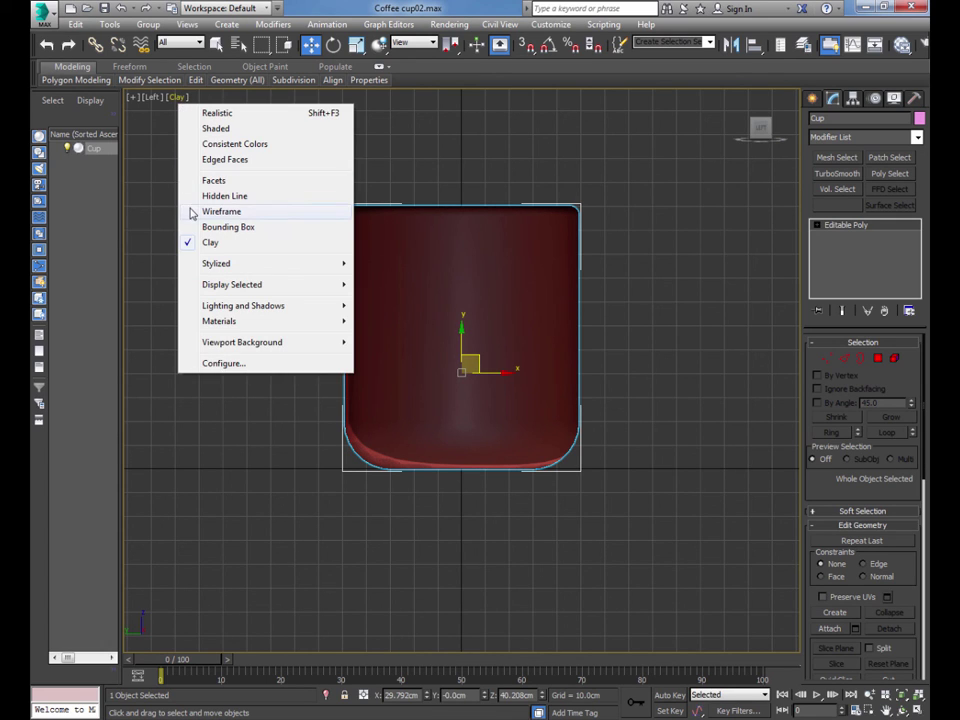
click(220, 211)
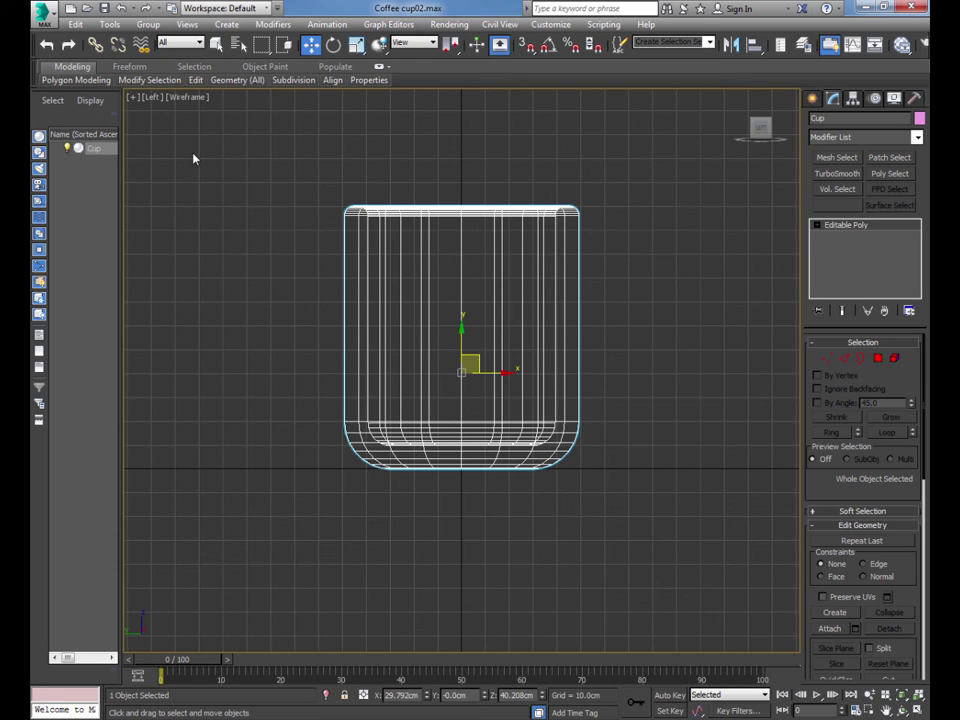
Step: Switch the viewport display from wireframe to Shaded with Edged Faces
key(F3)
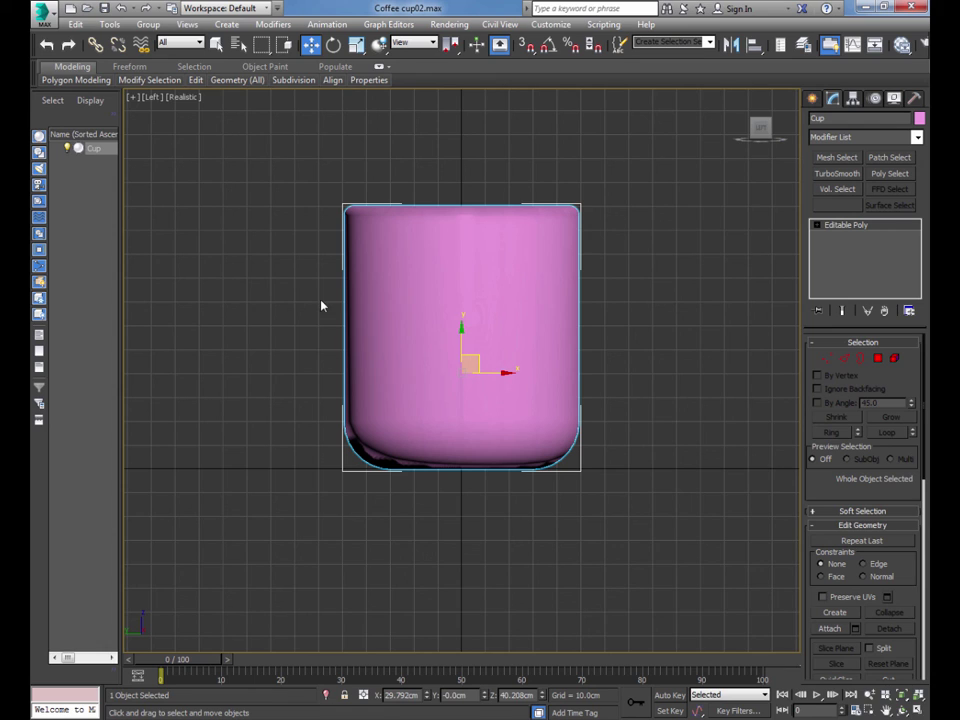
click(185, 99)
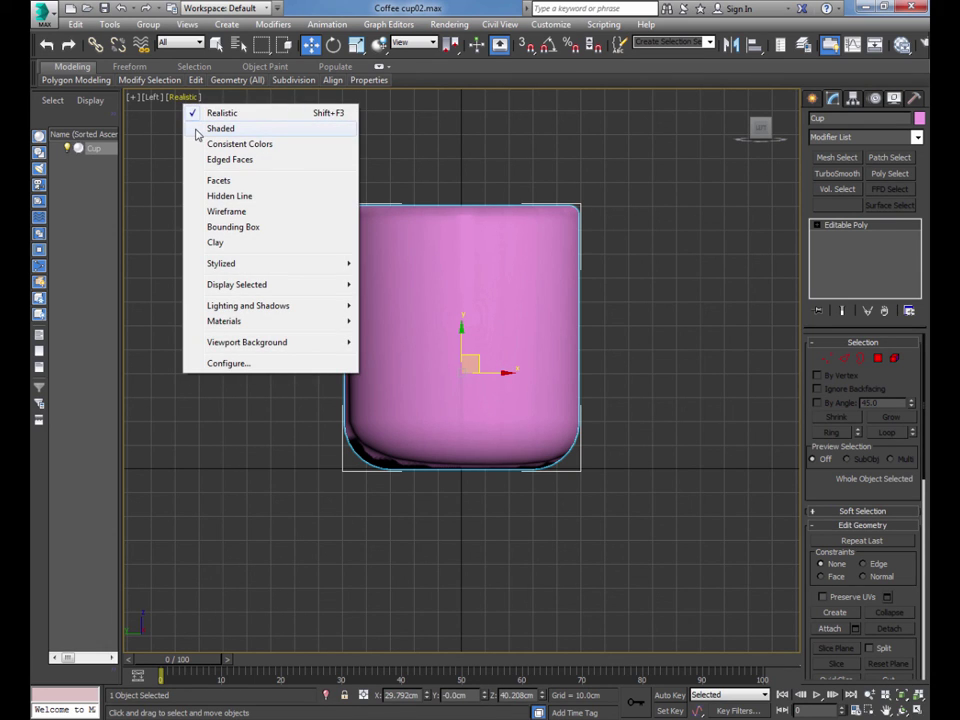
click(218, 129)
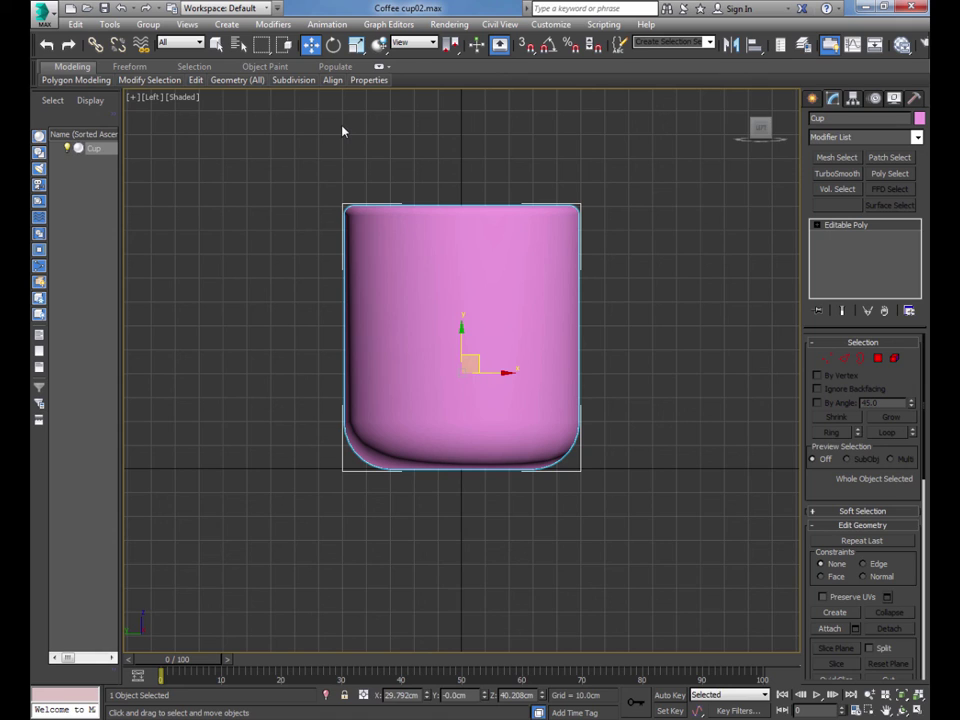
key(F4)
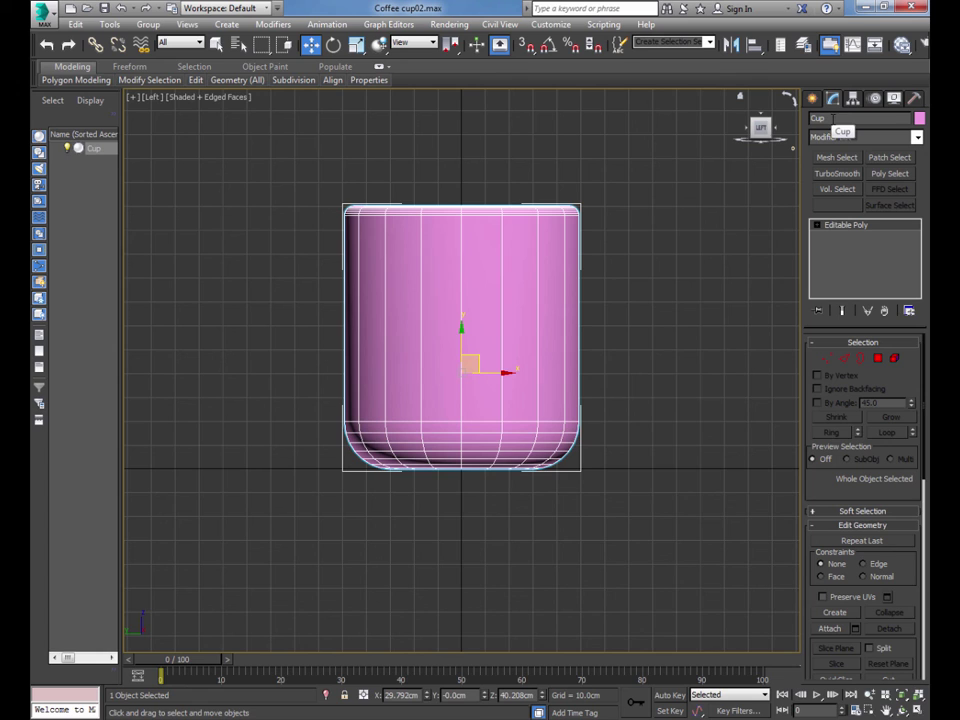
Step: Change the cup's object color to purple from the 3ds Max palette
click(919, 119)
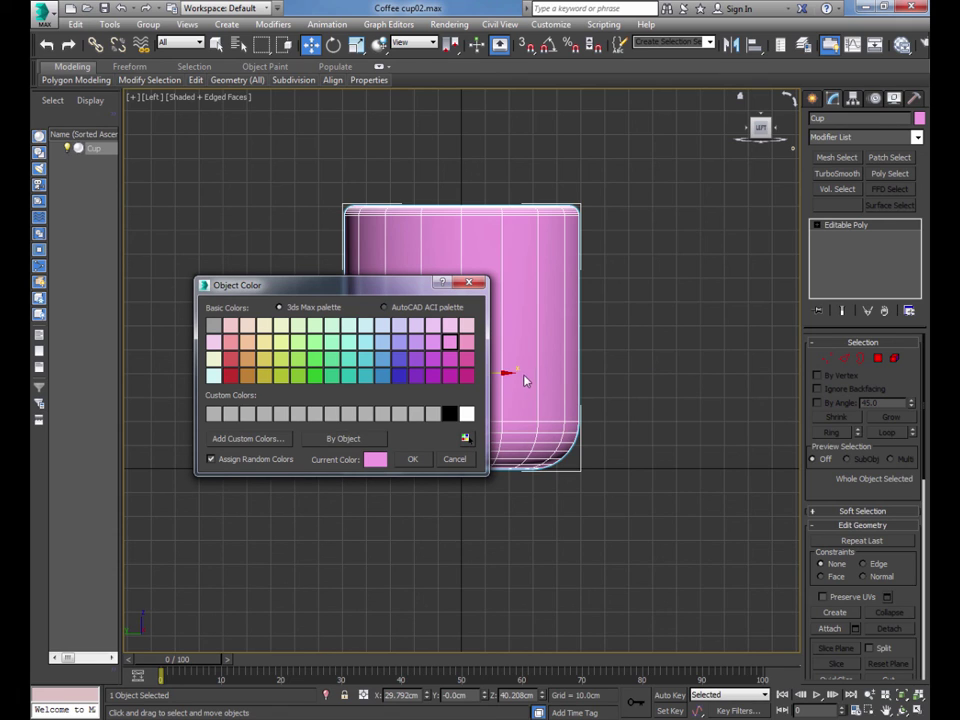
click(399, 362)
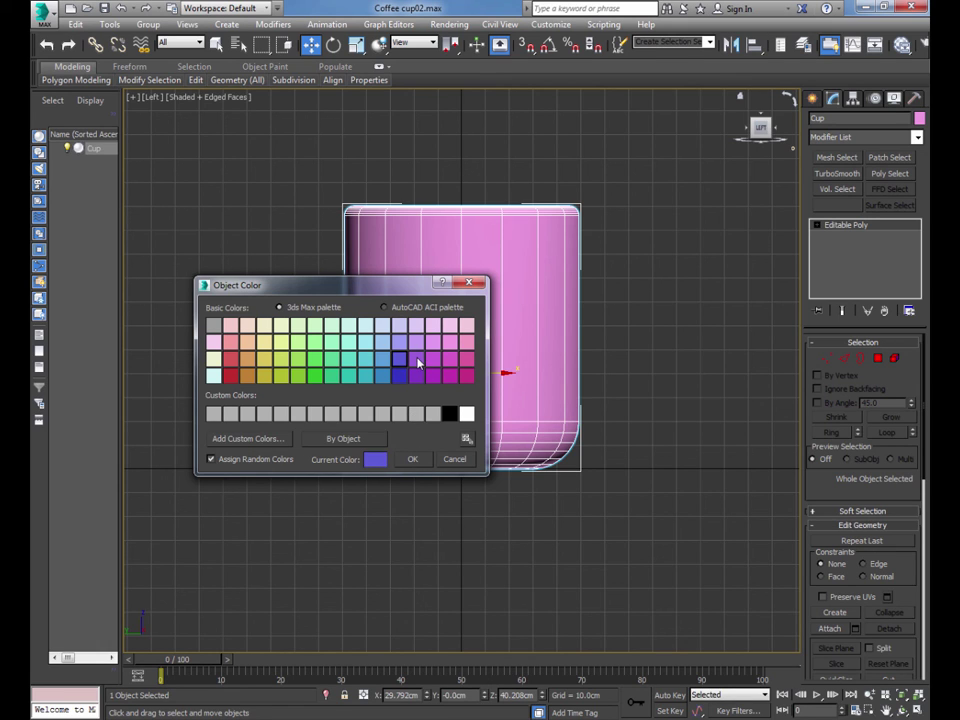
click(419, 362)
click(412, 459)
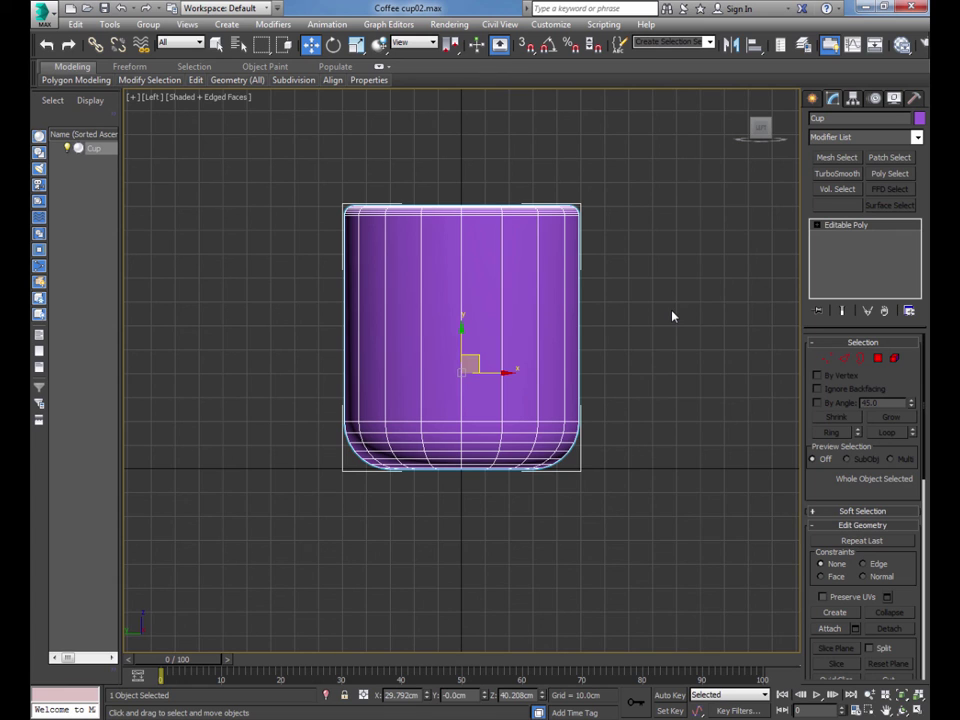
Step: Inspect the shaded cup and its edge layout from near and far in the Left view
scroll(672, 316, down, 4)
scroll(672, 317, up, 6)
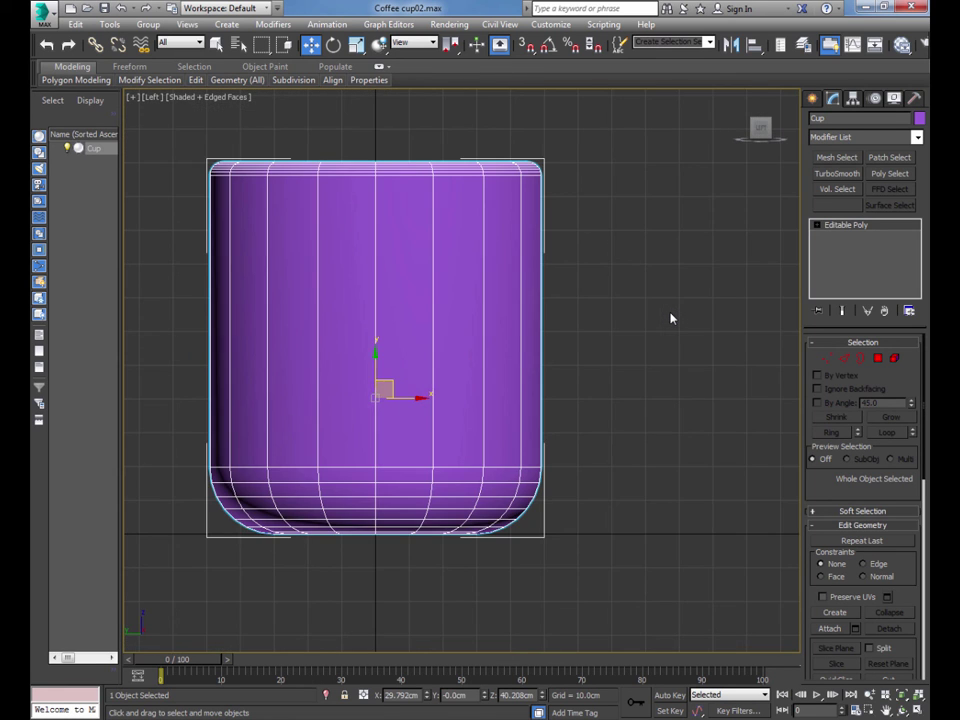
scroll(671, 318, down, 4)
scroll(671, 318, up, 2)
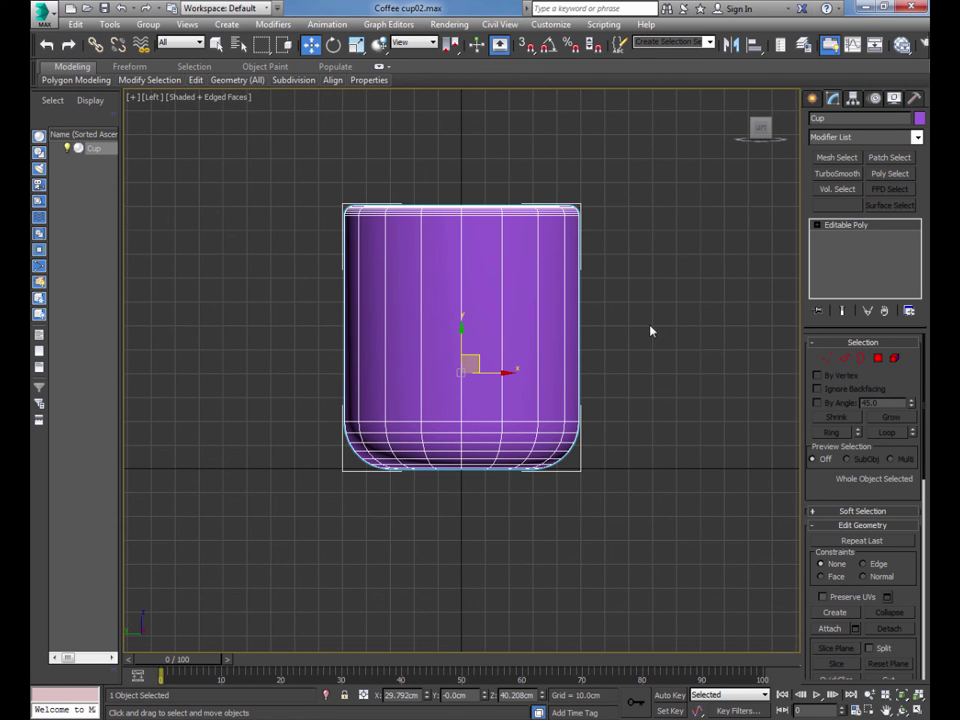
scroll(483, 342, up, 5)
scroll(483, 340, down, 8)
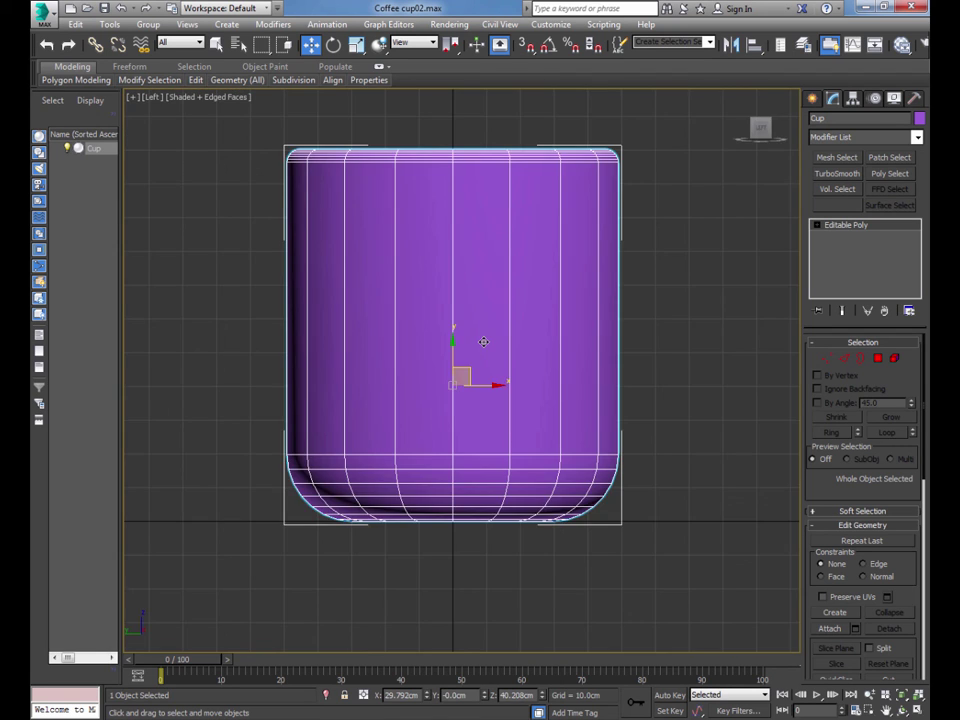
scroll(483, 342, up, 6)
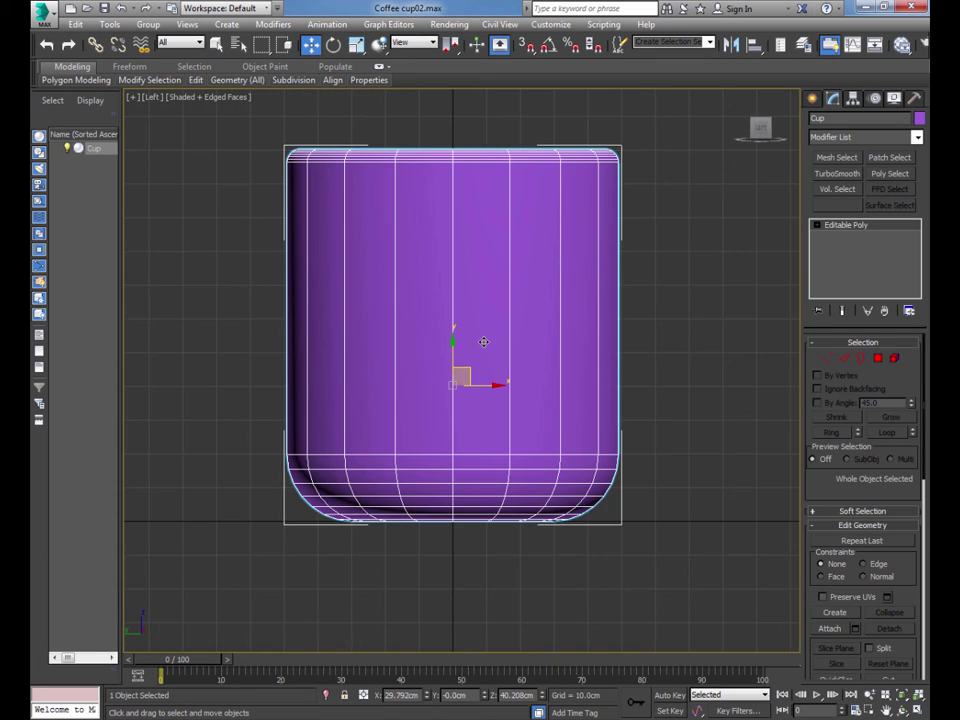
click(656, 343)
click(517, 315)
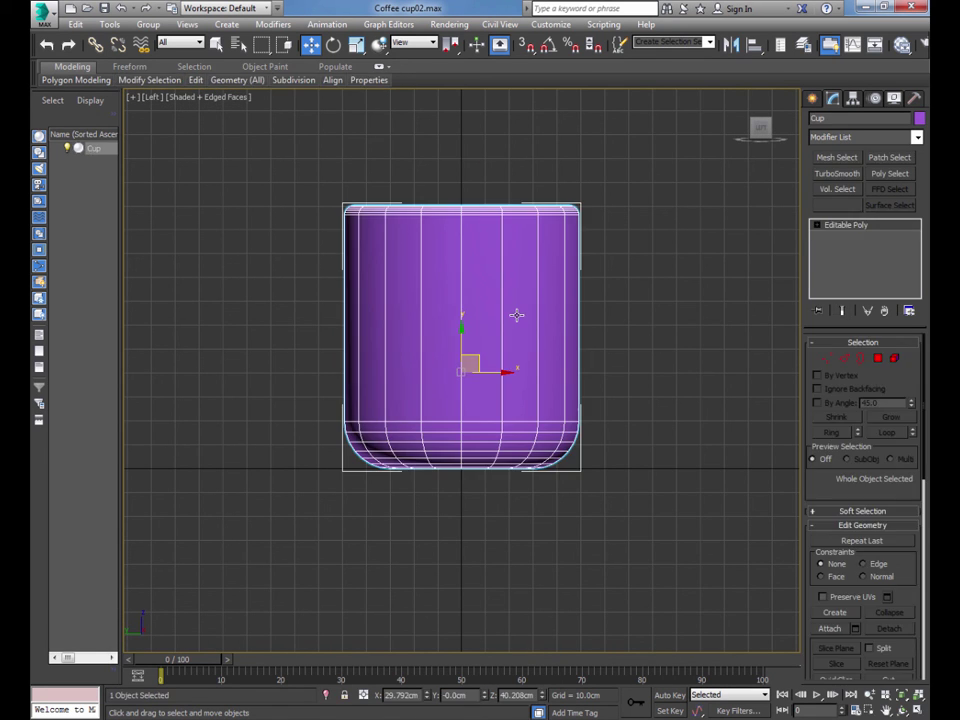
scroll(517, 315, up, 4)
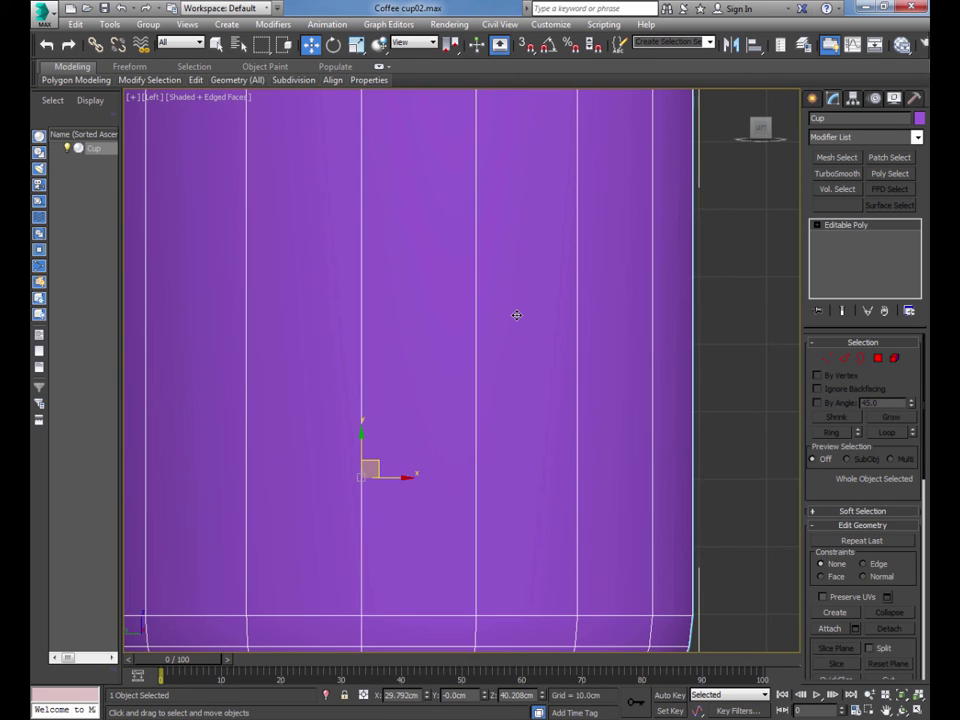
scroll(514, 315, down, 4)
scroll(514, 315, up, 2)
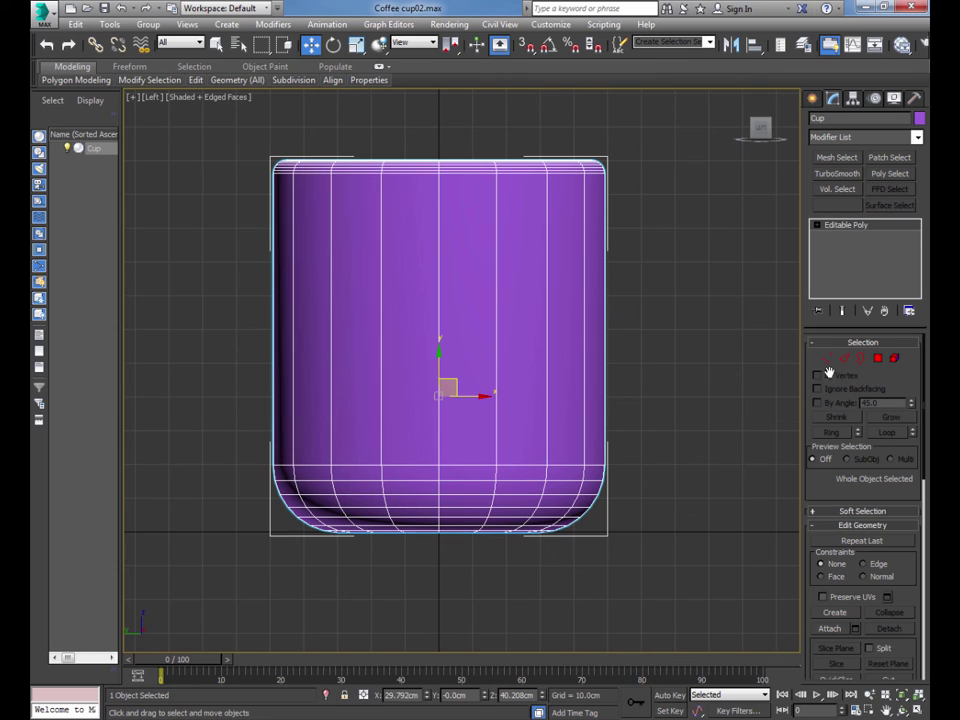
Step: Look at the cup from a slightly rotated angle and switch the viewport to the Front view
middle_drag(537, 345, 565, 326)
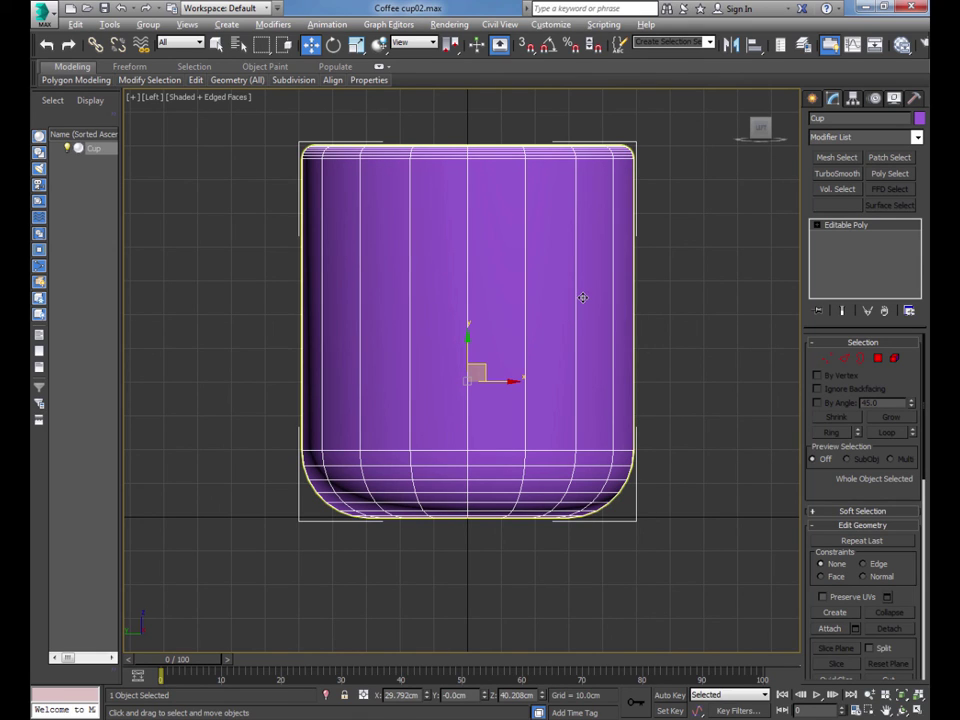
mouse_move(581, 298)
alt+middle_down()
mouse_move(499, 317)
mouse_move(469, 343)
mouse_move(489, 223)
mouse_move(439, 279)
mouse_move(435, 315)
mouse_move(469, 413)
mouse_move(585, 300)
mouse_move(638, 266)
mouse_move(547, 343)
mouse_move(538, 295)
mouse_move(572, 300)
alt+middle_up()
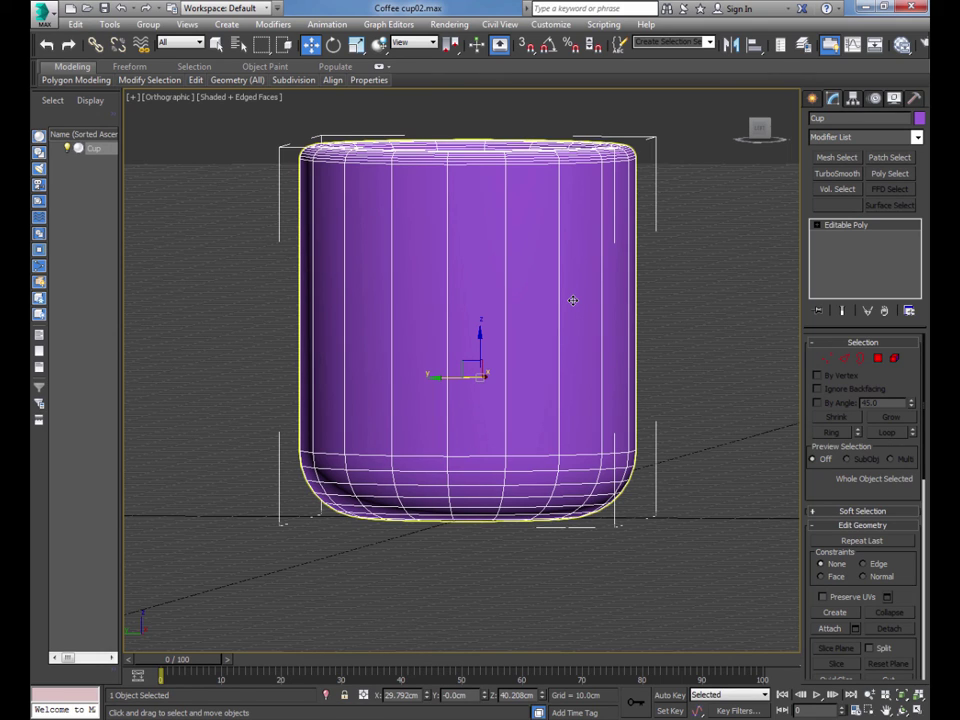
key(f)
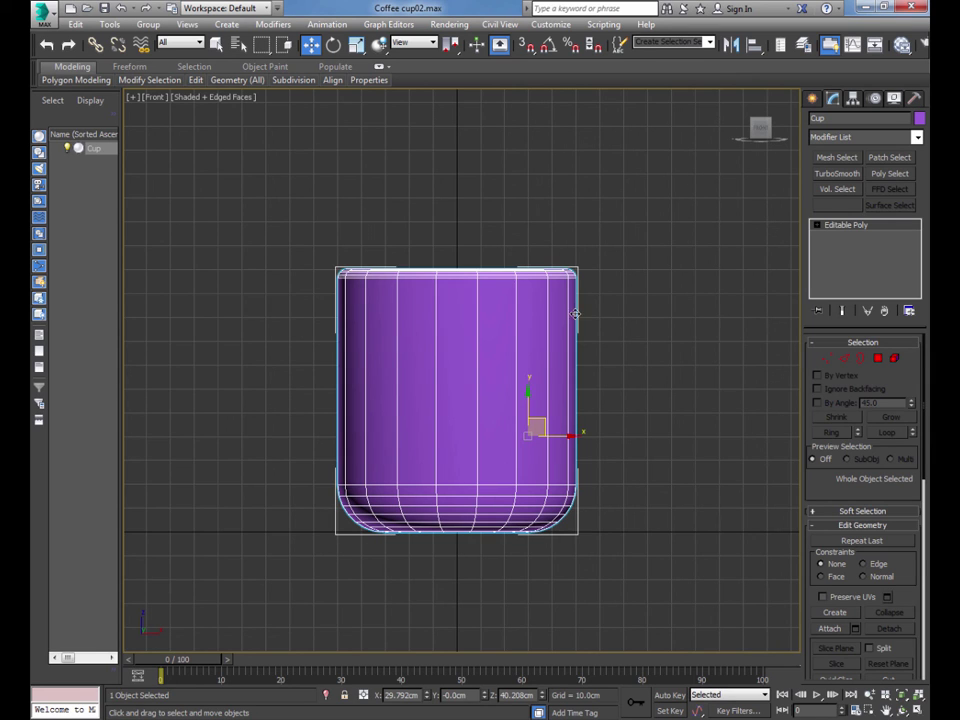
middle_drag(588, 360, 597, 323)
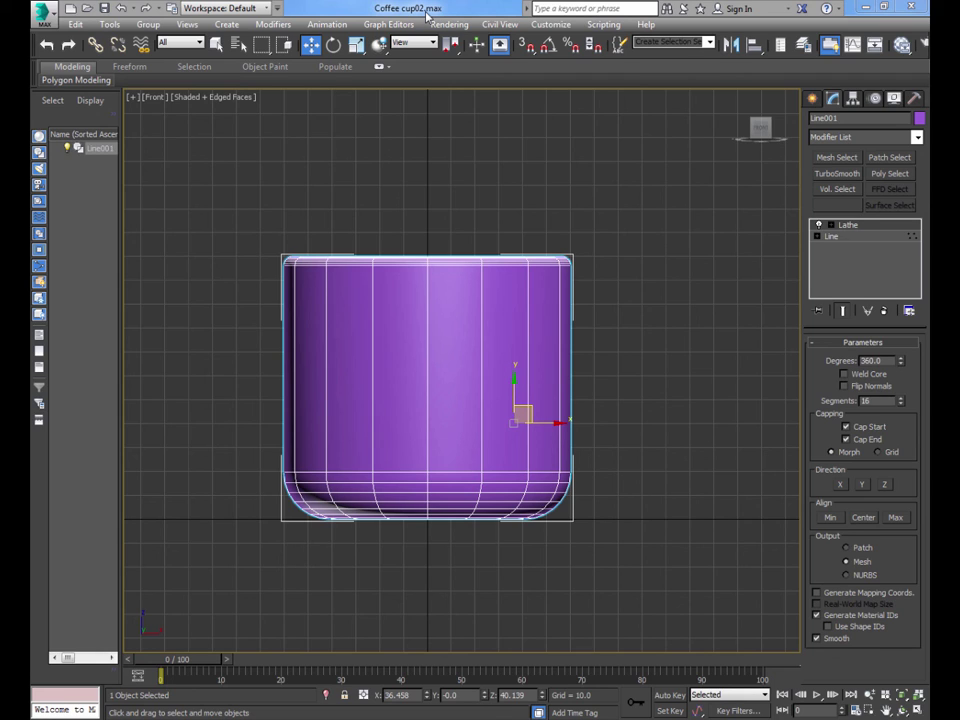
Step: Check the file handling preferences, including Backup on Save, Increment on Save and Auto Backup
click(552, 24)
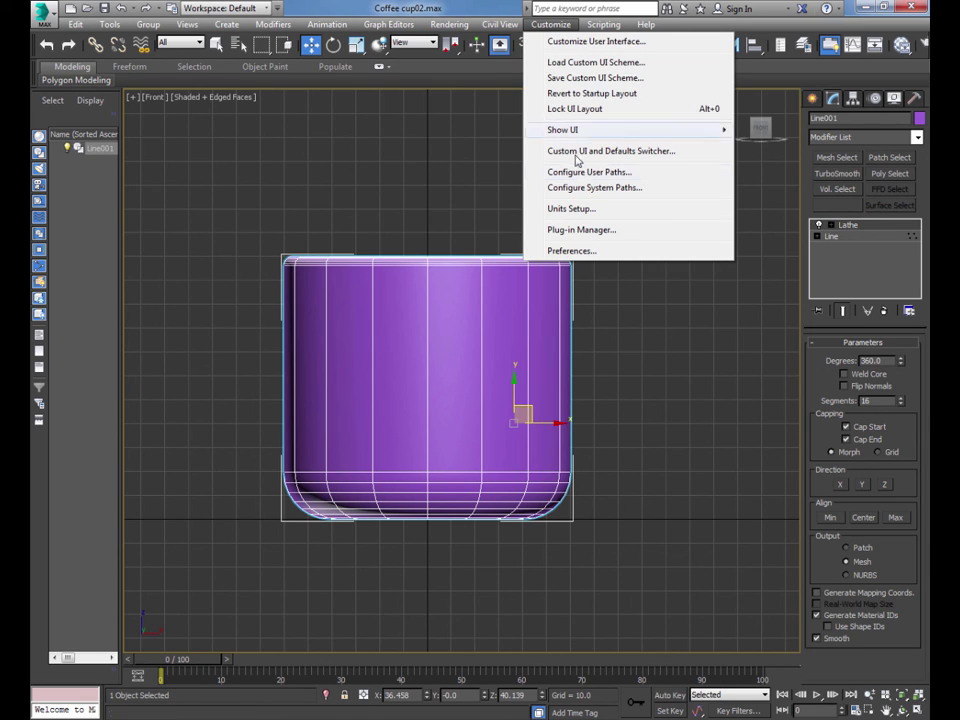
click(576, 252)
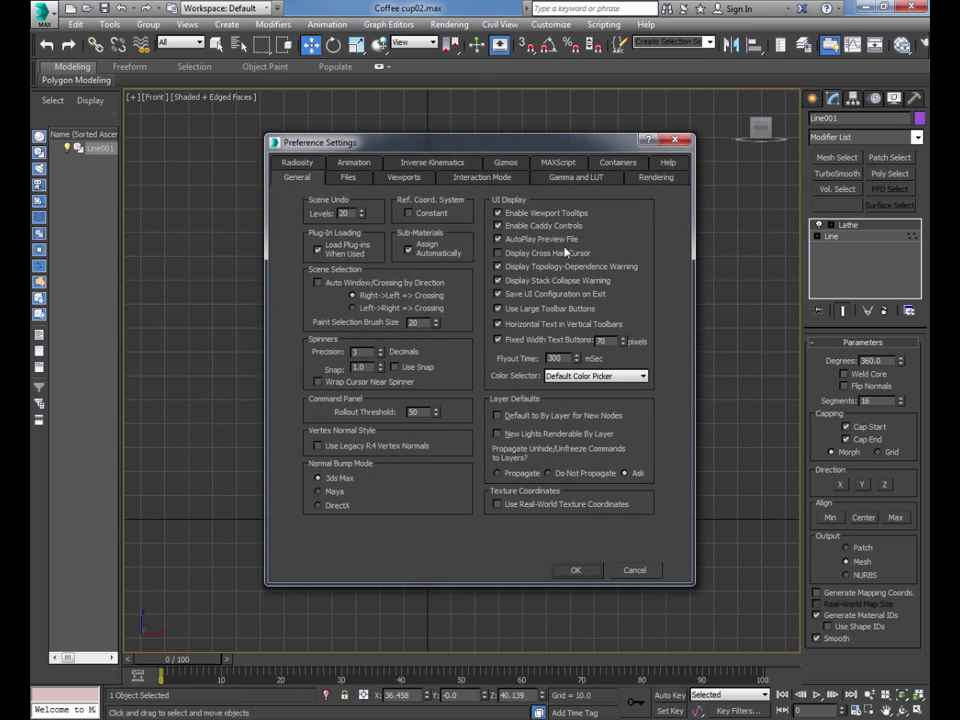
click(352, 179)
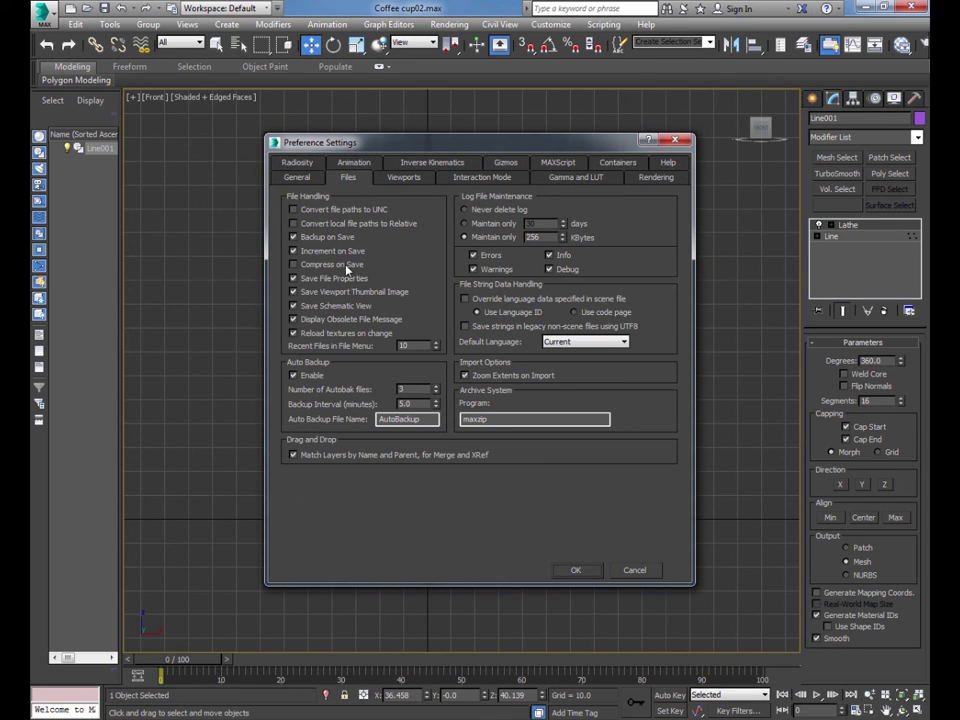
click(578, 571)
Step: Reselect the cup, enable Weld Core and Flip Normals on its lathe, and set the segments to 18
click(622, 466)
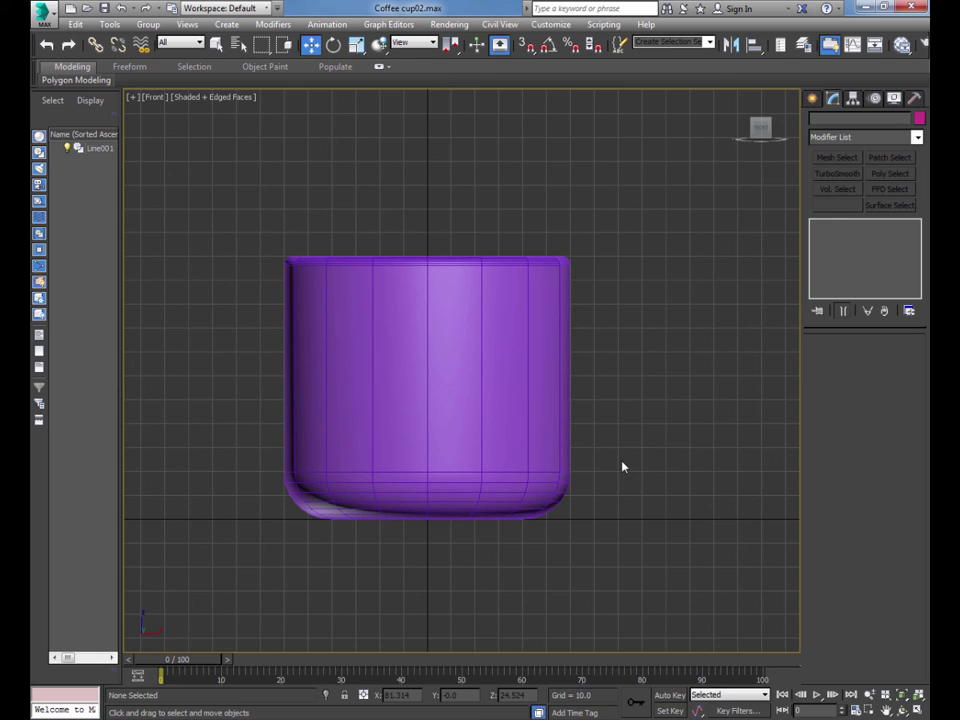
click(491, 358)
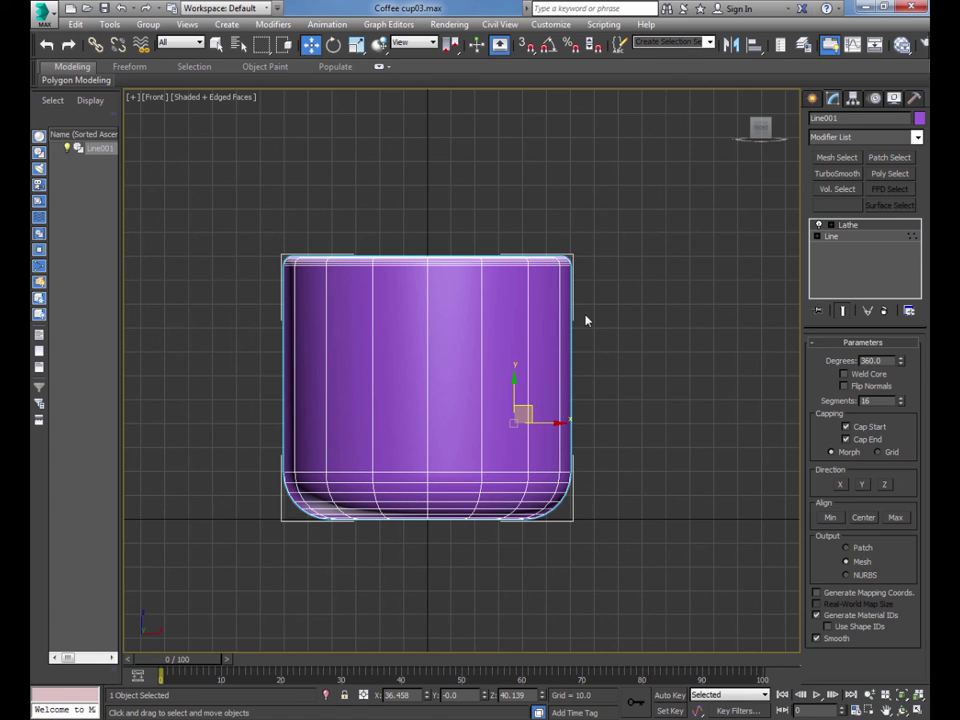
middle_drag(635, 340, 656, 311)
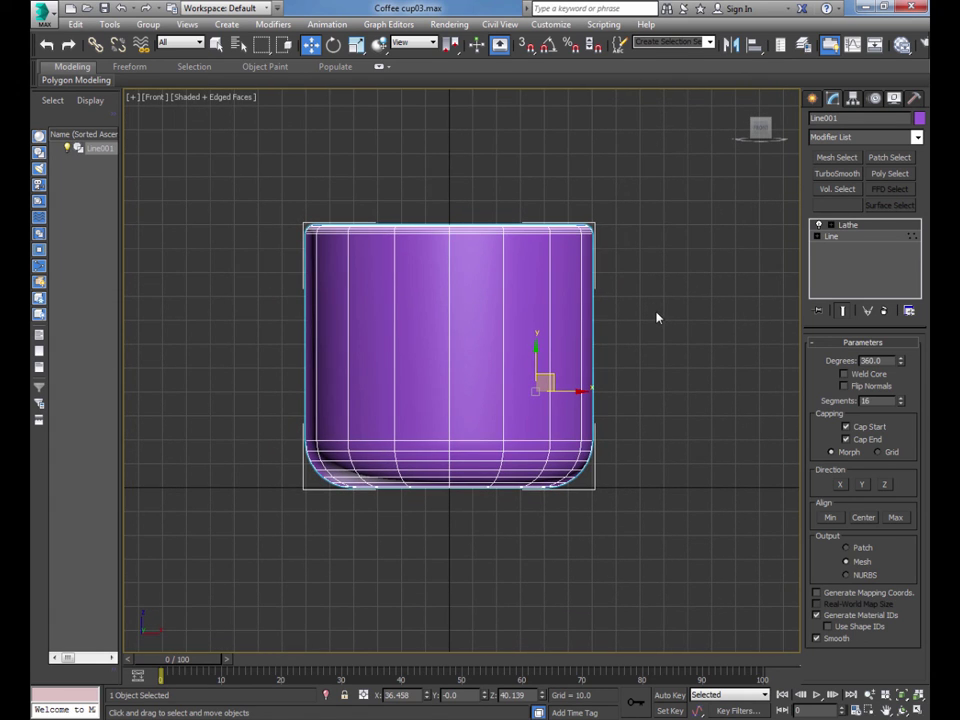
click(844, 375)
click(844, 387)
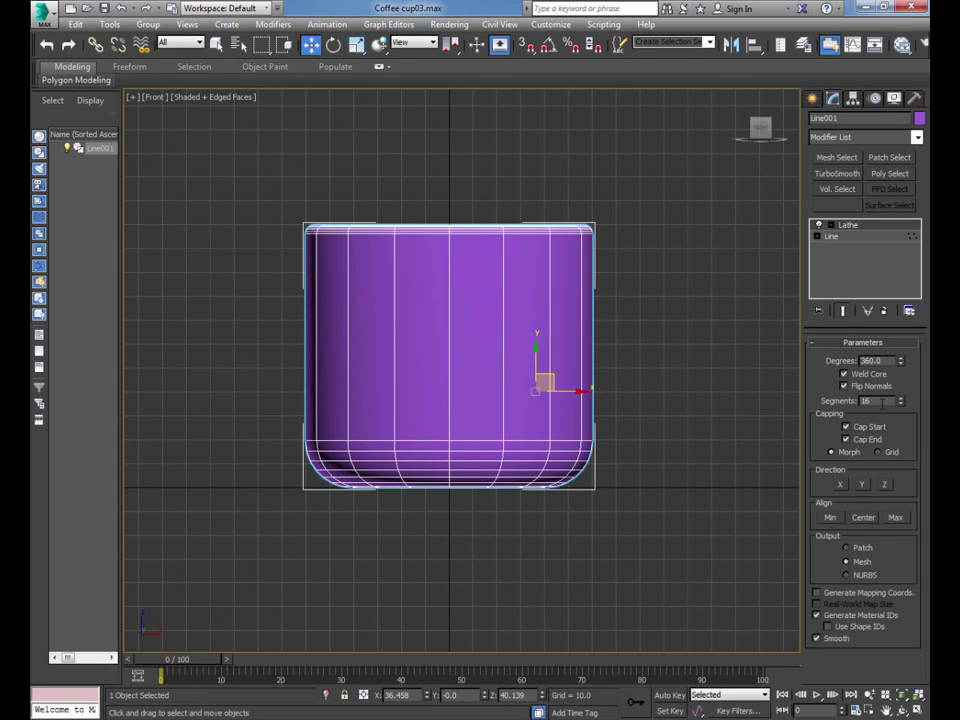
click(901, 398)
click(901, 398)
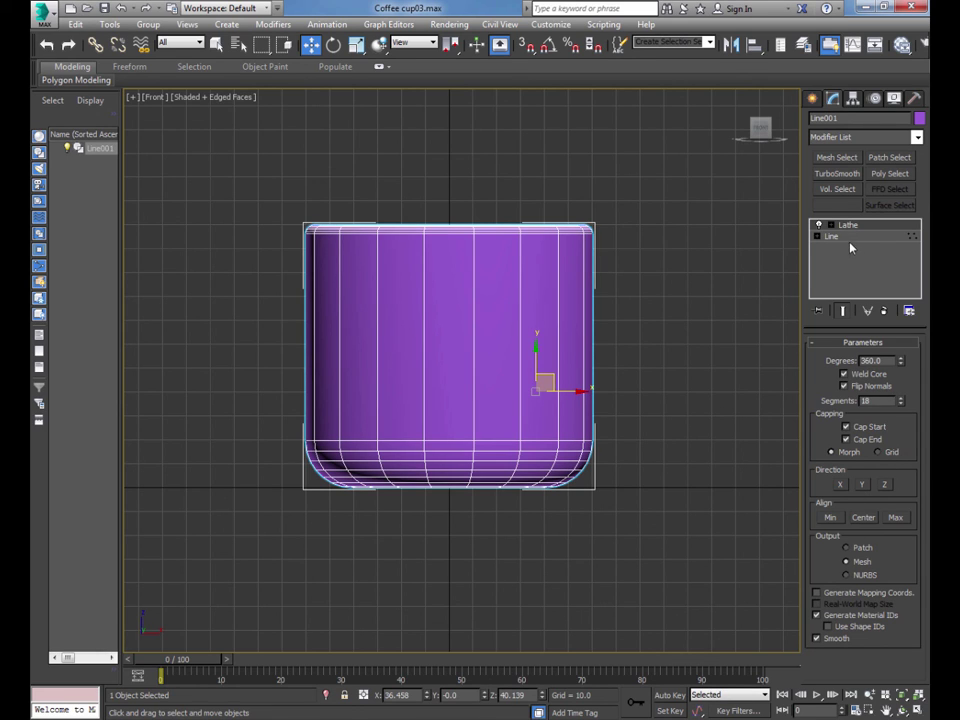
Step: Convert the lathed cup to an Editable Poly and switch to Edge sub-object level
right_click(572, 276)
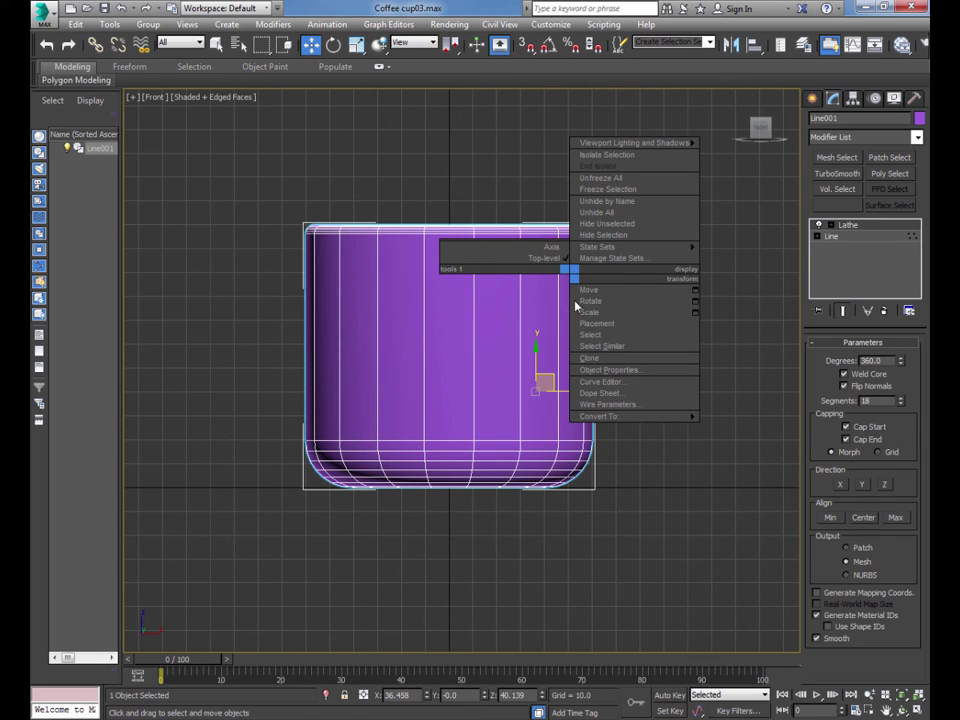
mouse_move(614, 418)
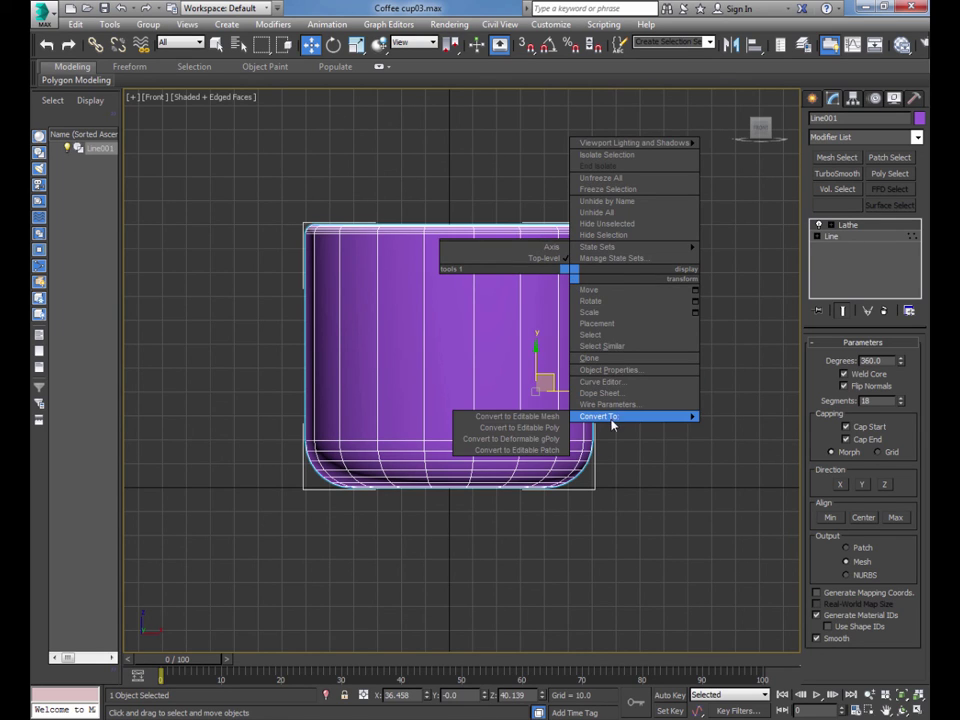
click(545, 430)
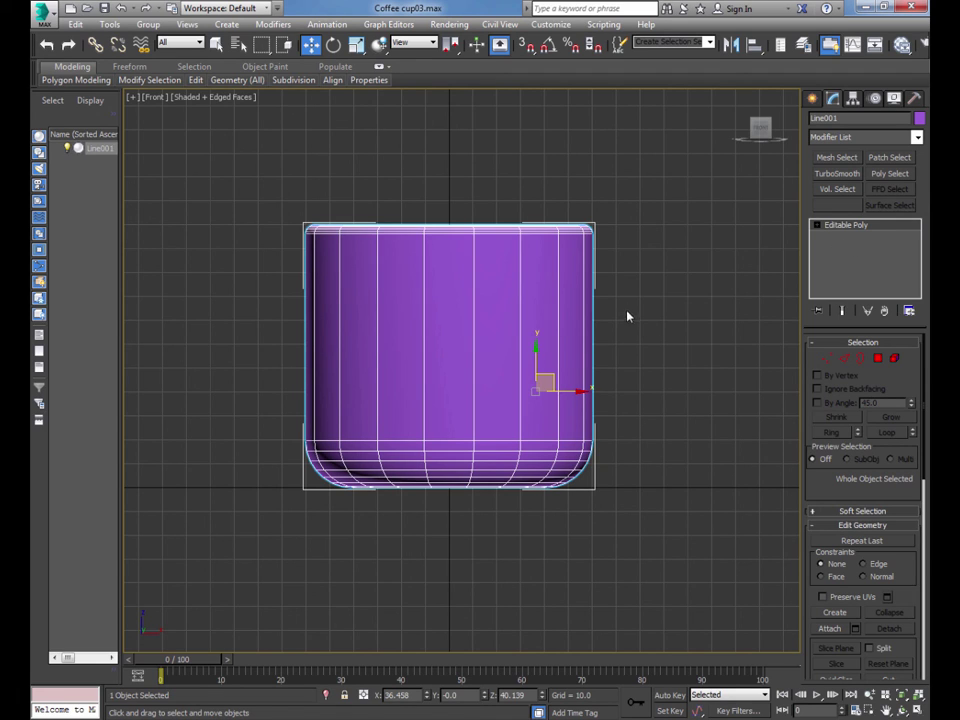
click(846, 364)
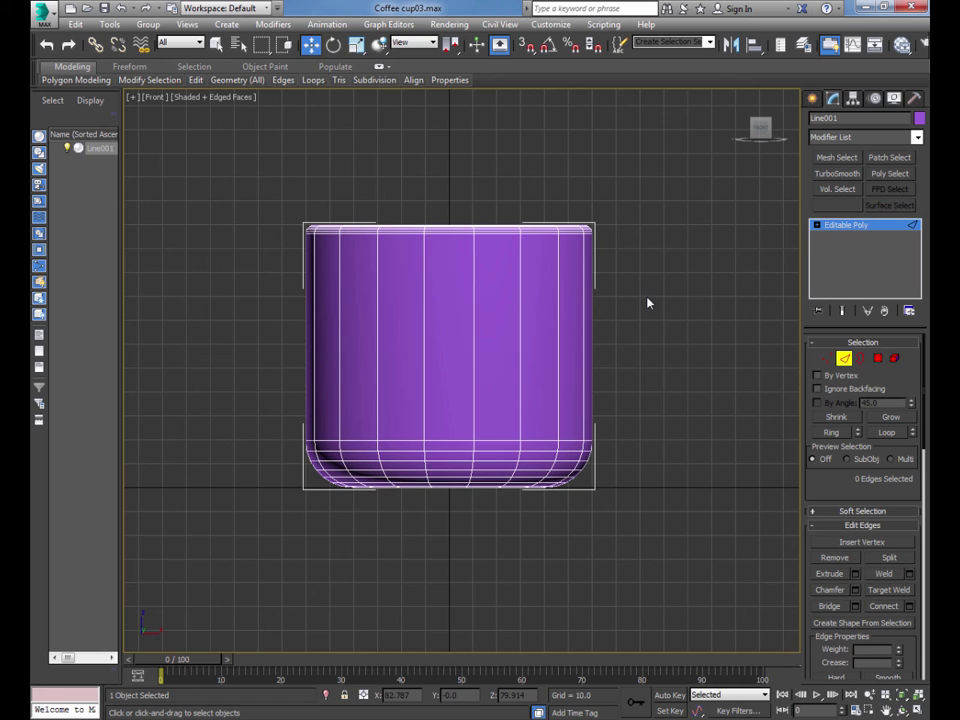
drag(645, 297, 248, 357)
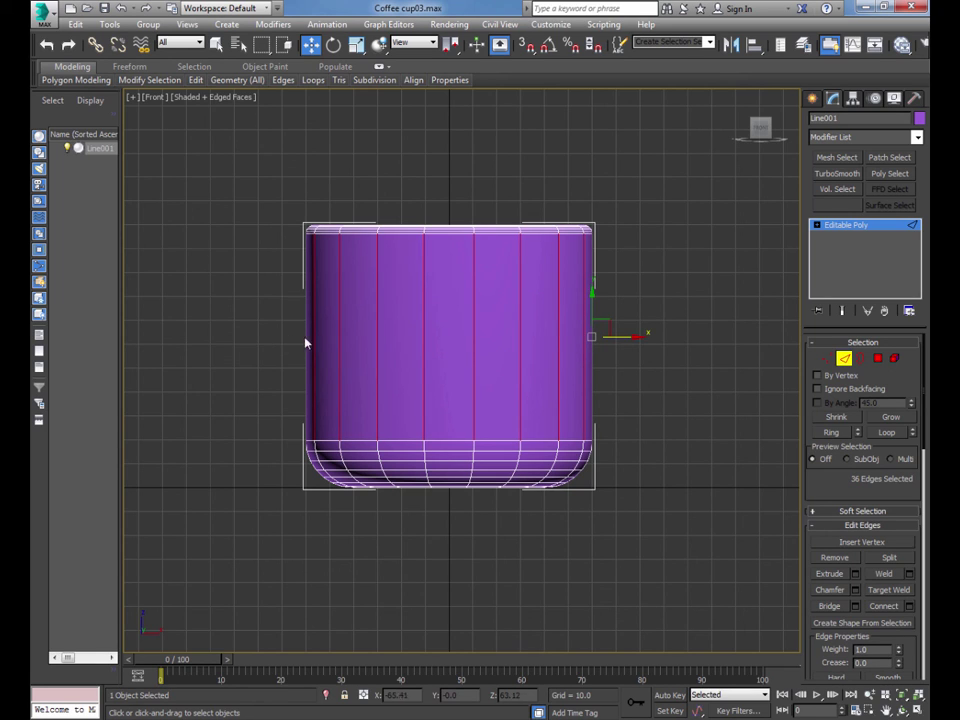
drag(306, 339, 603, 330)
click(663, 326)
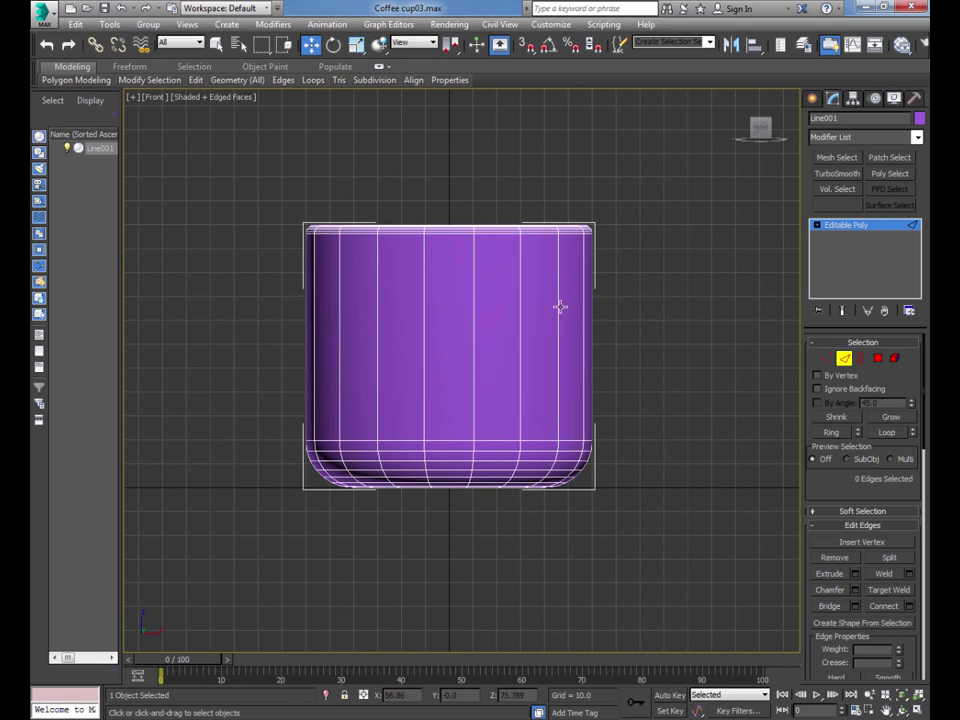
Step: Select one vertical edge on the cup's outer wall and expand it to the full ring around the cup
click(520, 325)
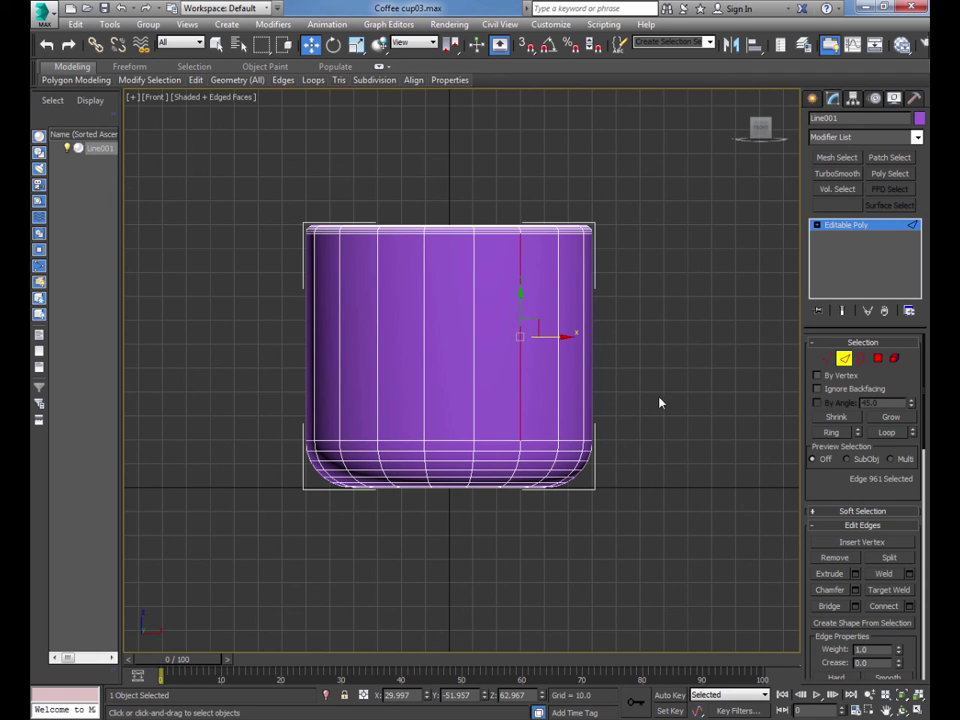
click(831, 432)
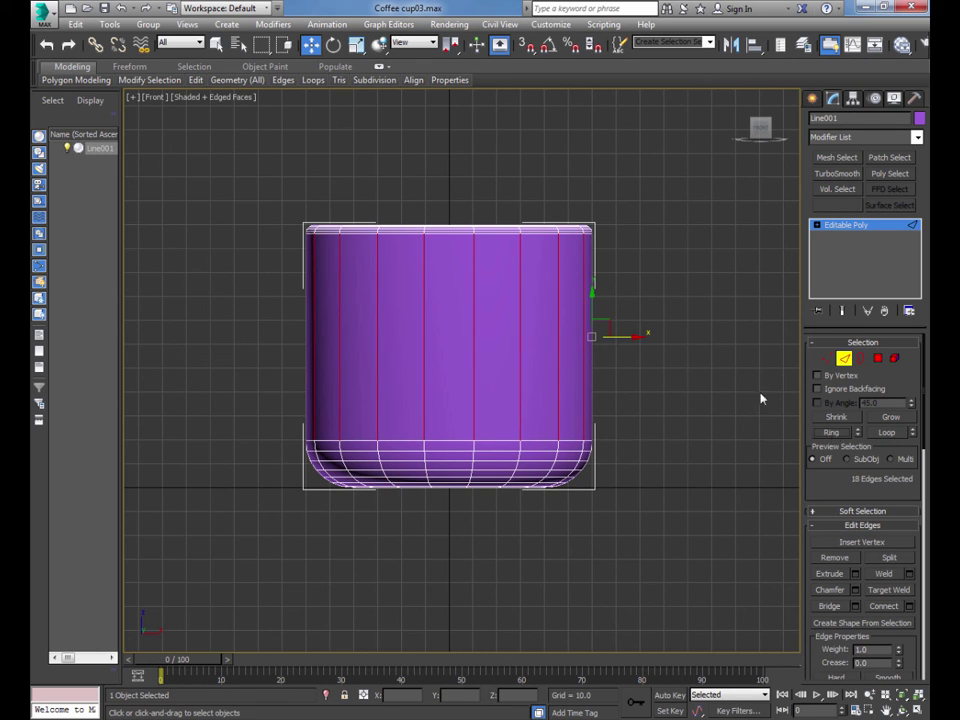
drag(598, 333, 658, 335)
Step: Set up Connect Edges on the ring of vertical wall edges, trying several segment counts and settling on 4 segments
drag(927, 389, 913, 470)
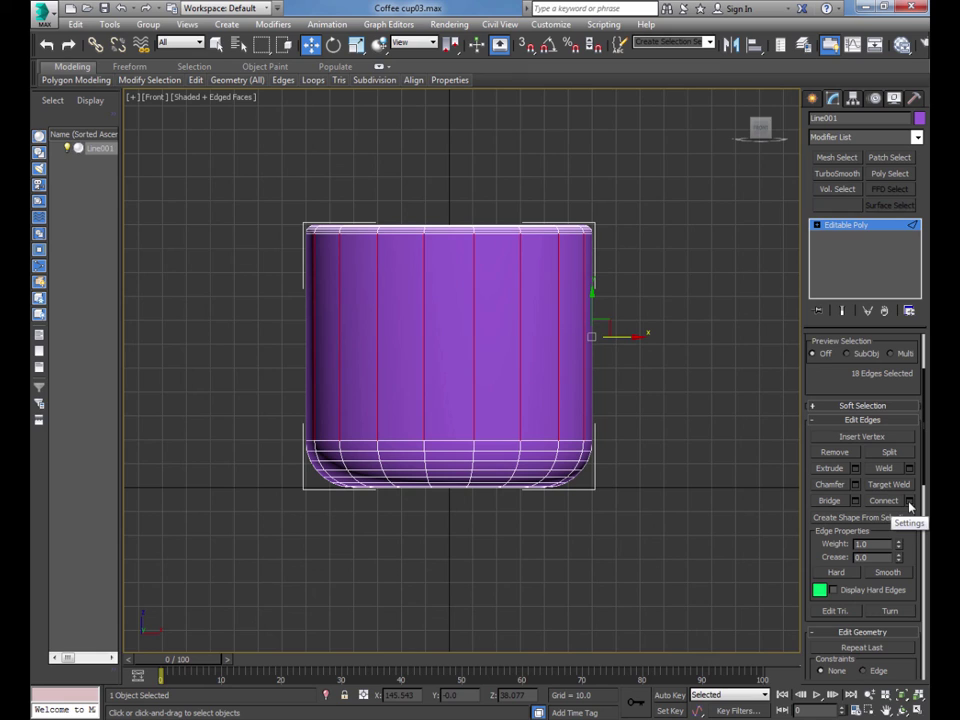
click(909, 502)
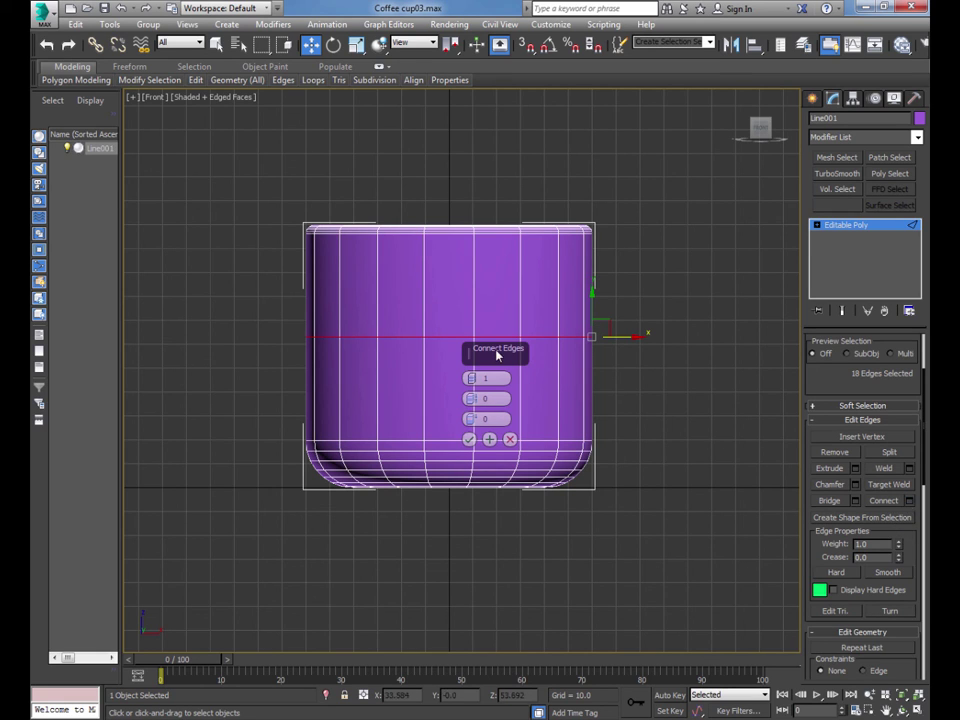
drag(497, 355, 692, 361)
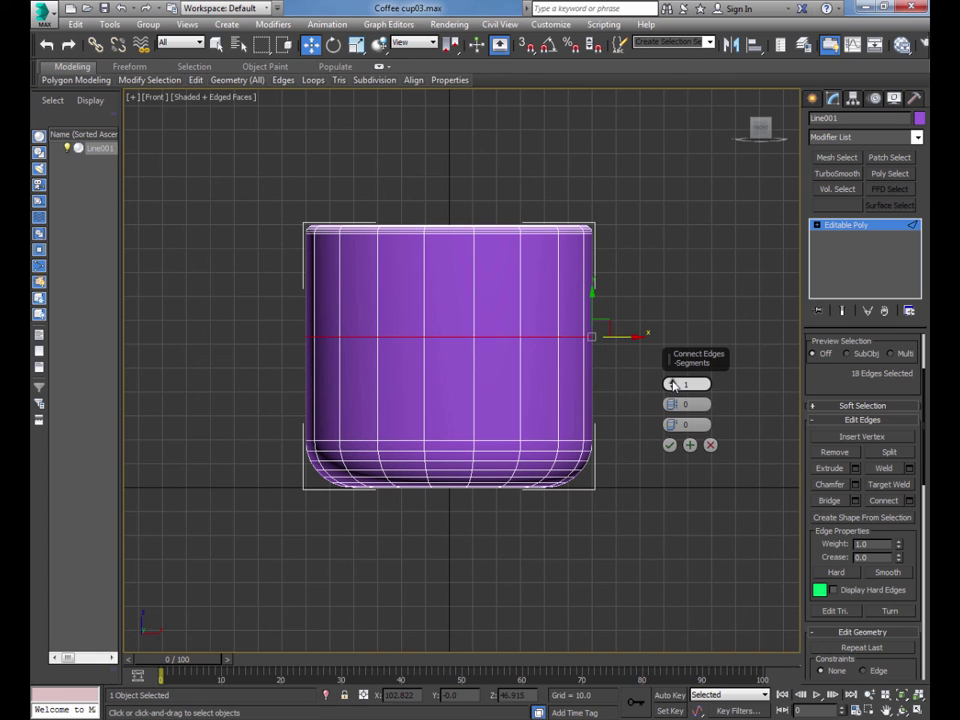
mouse_move(673, 386)
mouse_down()
mouse_move(666, 309)
mouse_move(662, 372)
mouse_up()
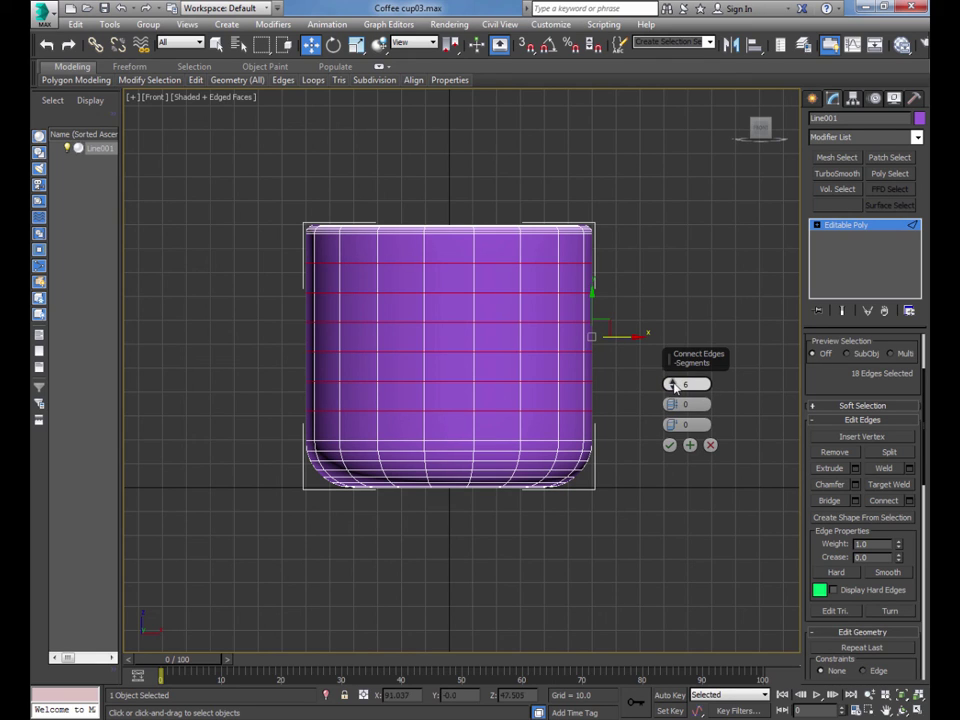
click(672, 383)
click(672, 383)
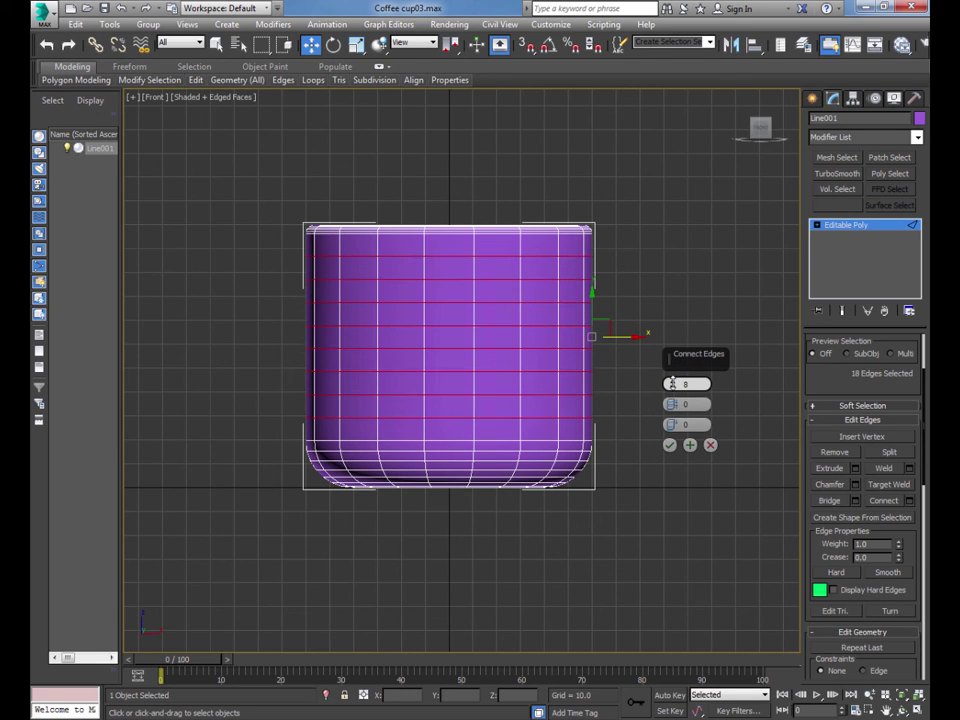
click(672, 389)
click(672, 389)
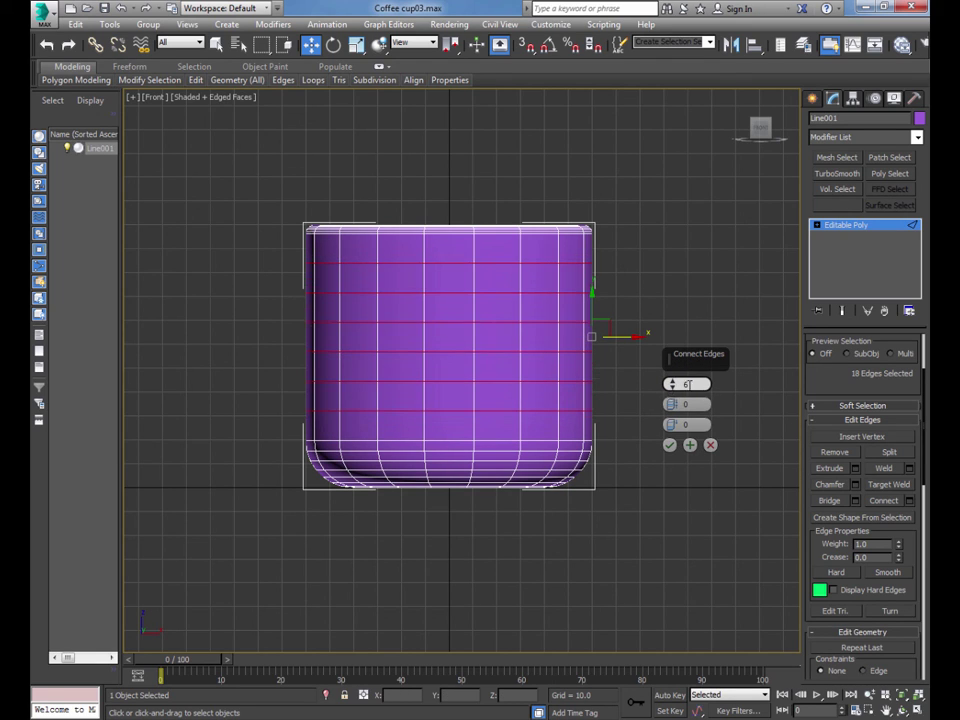
click(697, 384)
text(5)
key(Return)
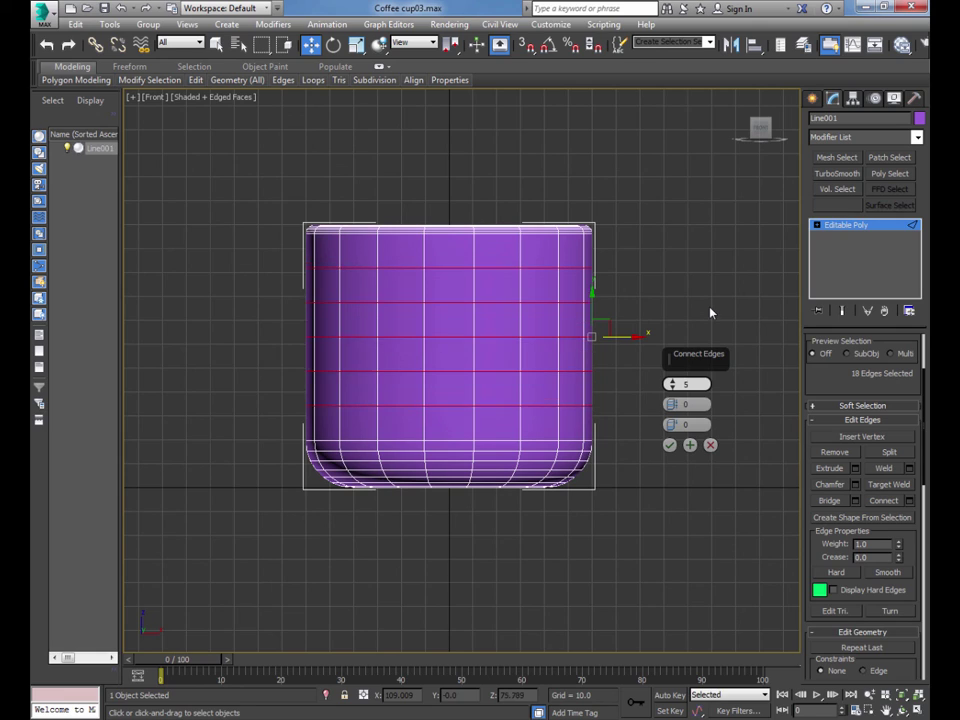
click(672, 388)
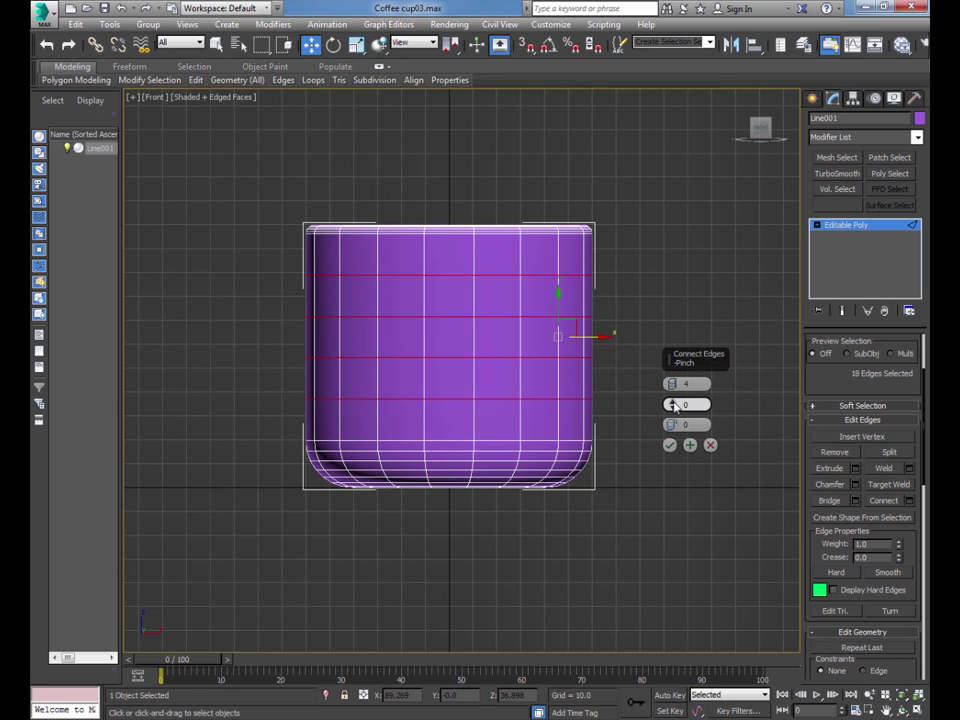
Step: Try out a pinch of -49 and a slide offset, reset both to 0, and apply the edge connection
drag(673, 405, 694, 540)
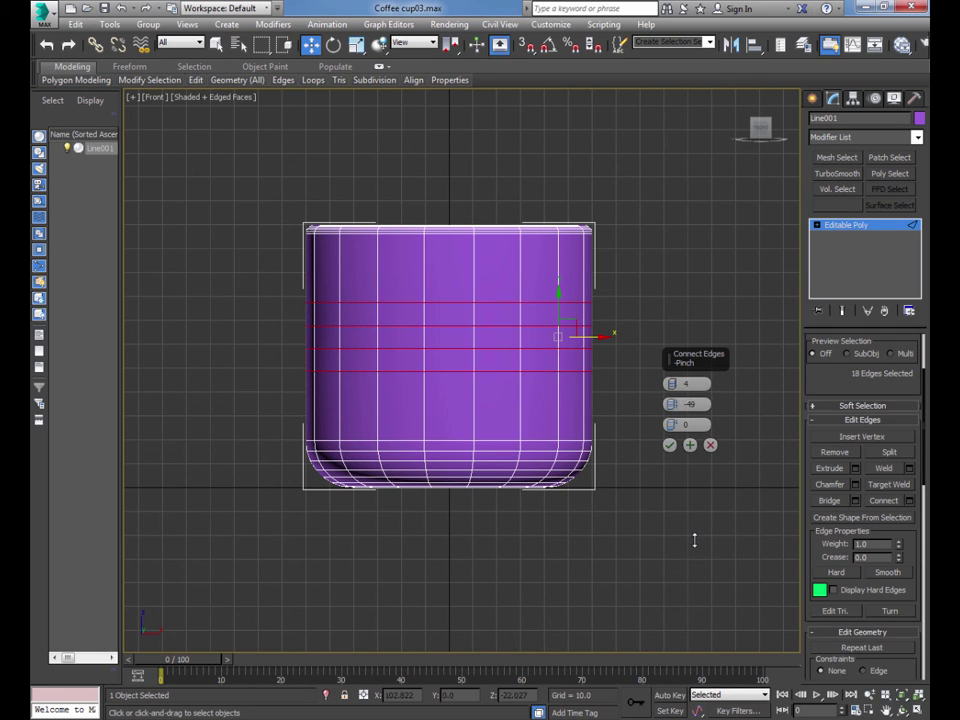
mouse_move(673, 427)
mouse_down()
mouse_move(661, 212)
mouse_move(692, 639)
mouse_move(692, 426)
mouse_up()
double_click(703, 428)
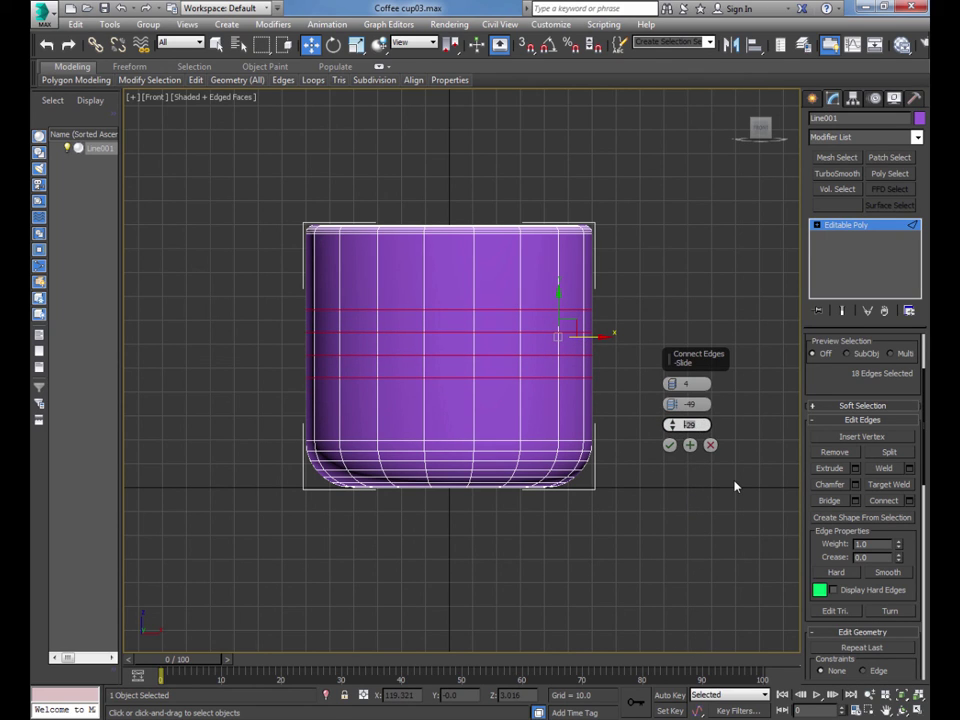
text(0)
key(Return)
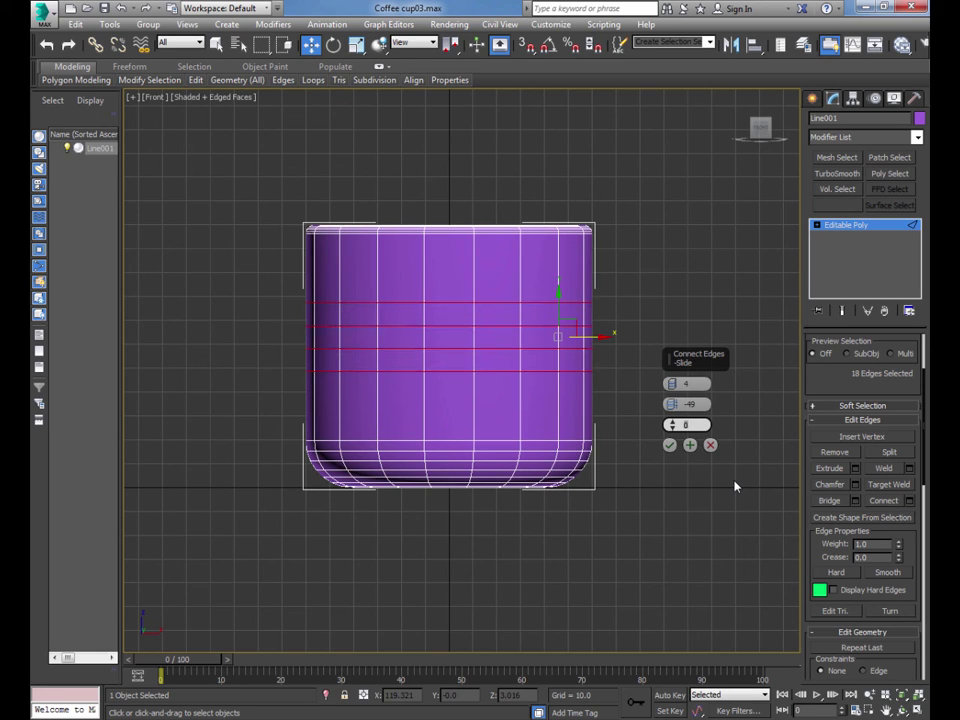
double_click(703, 404)
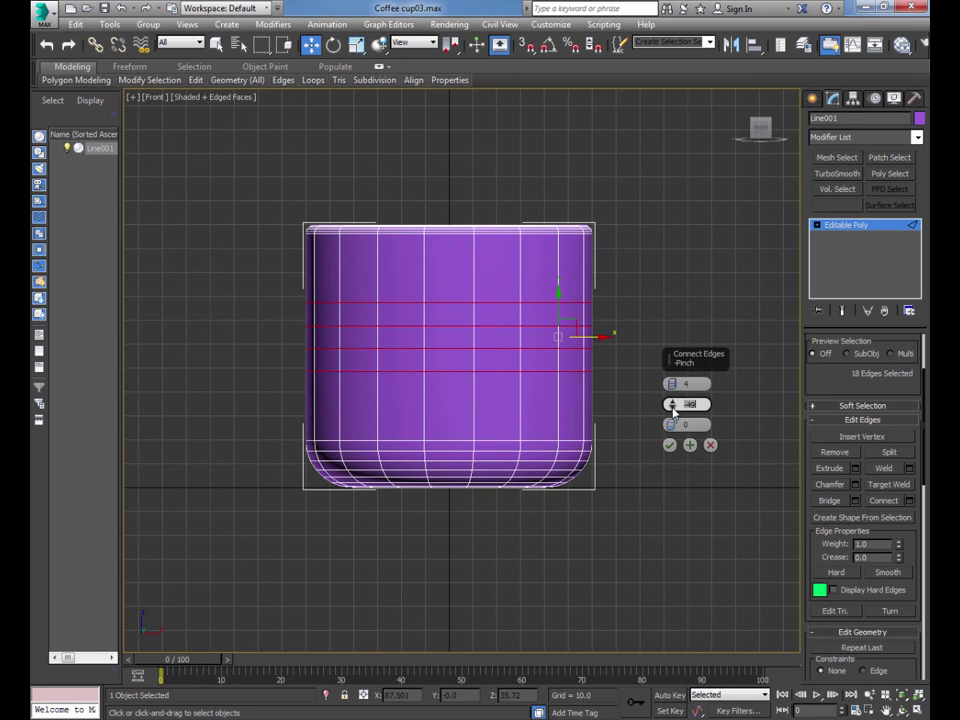
right_click(672, 408)
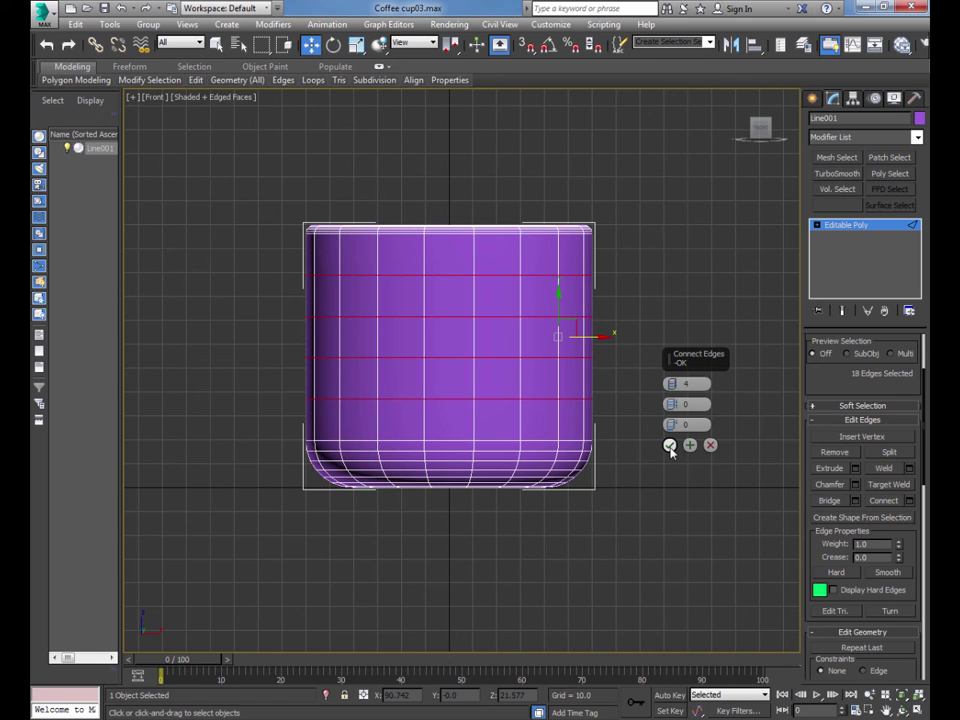
click(670, 446)
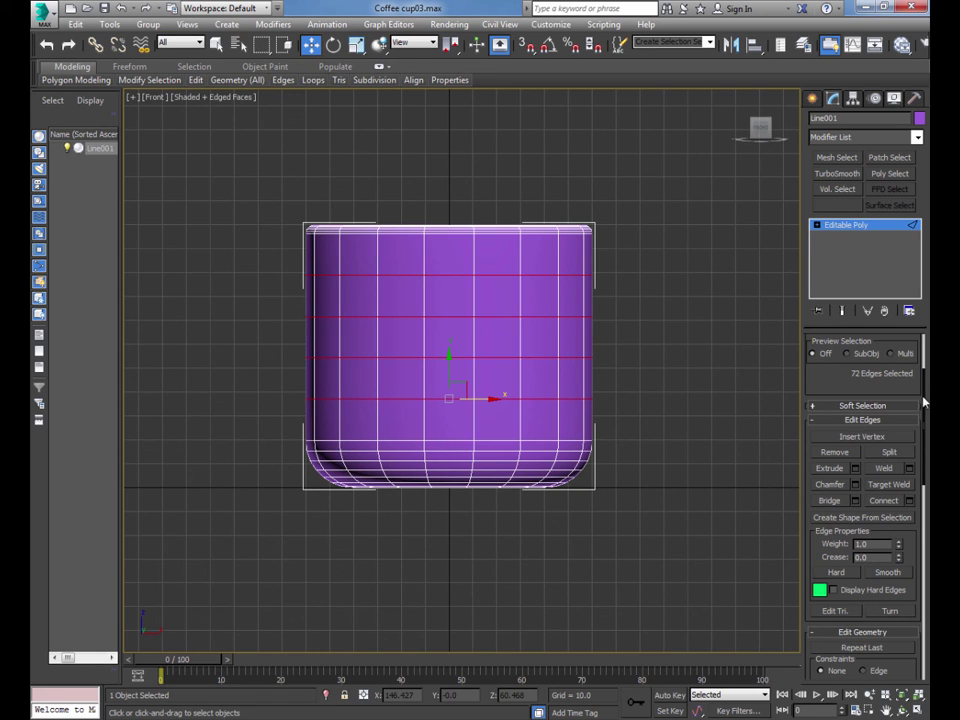
Step: At Polygon level, select the central front polygons in the second and fifth bands of the cup wall
scroll(926, 395, up, 1)
scroll(926, 395, up, 5)
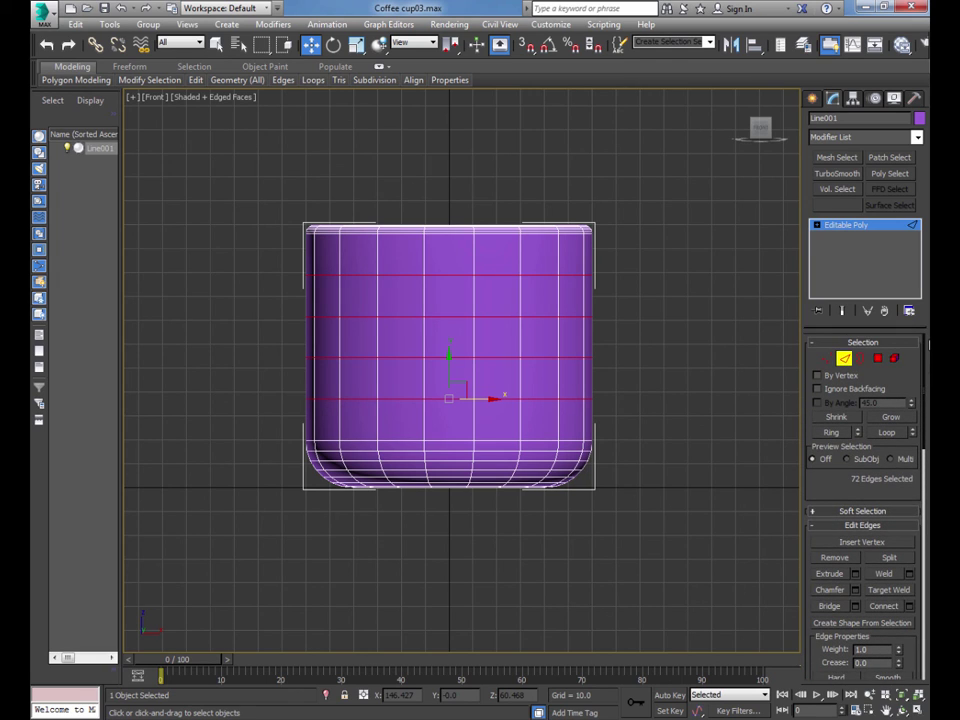
click(877, 360)
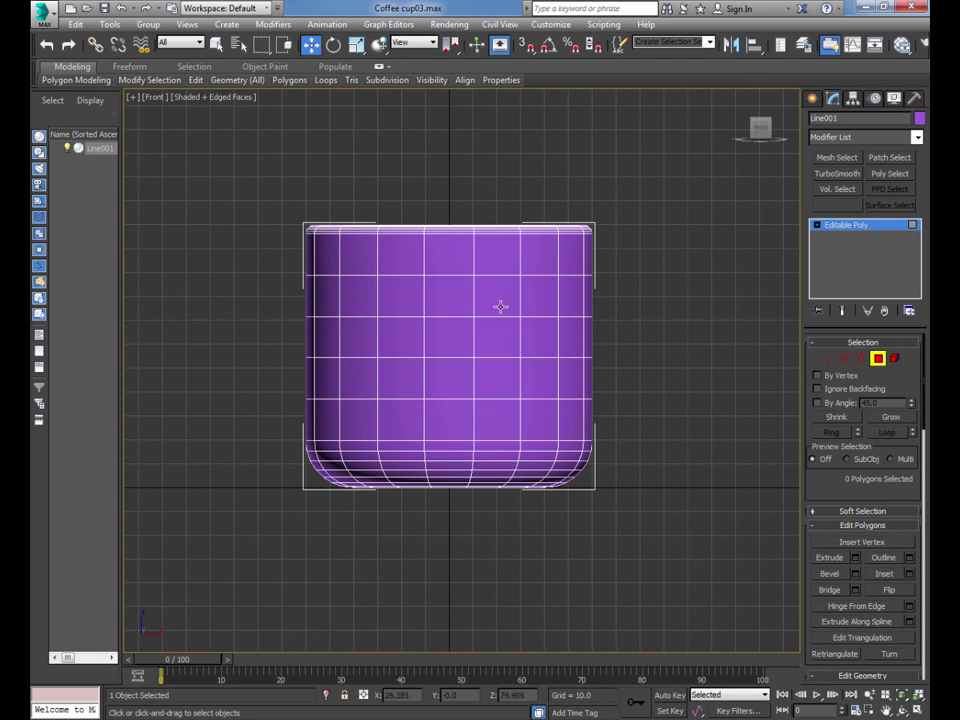
click(451, 297)
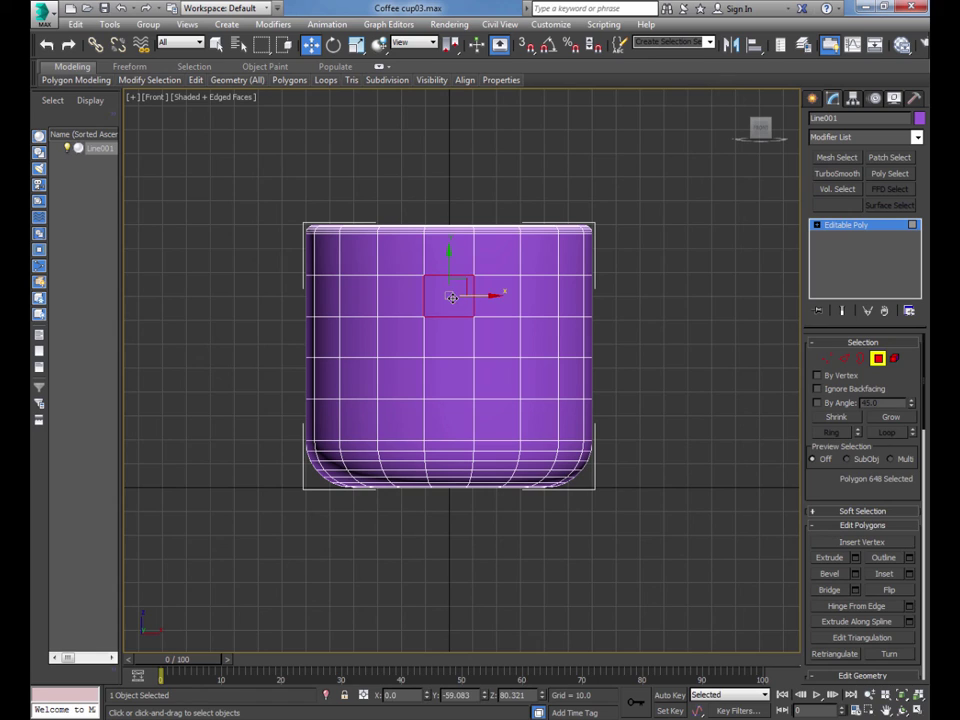
ctrl+click(451, 415)
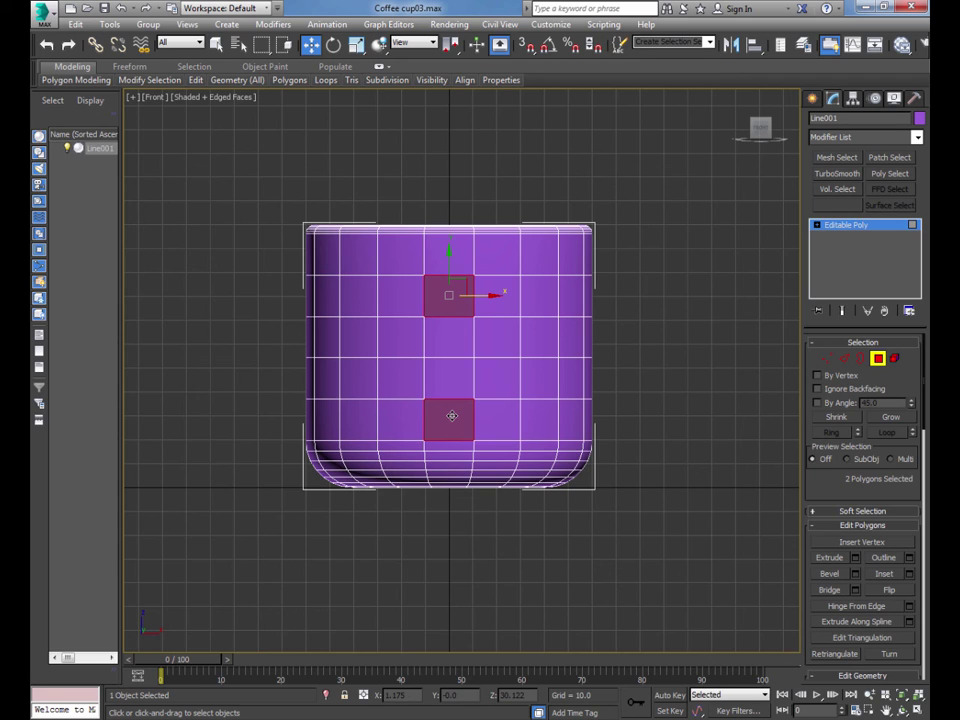
ctrl+click(451, 415)
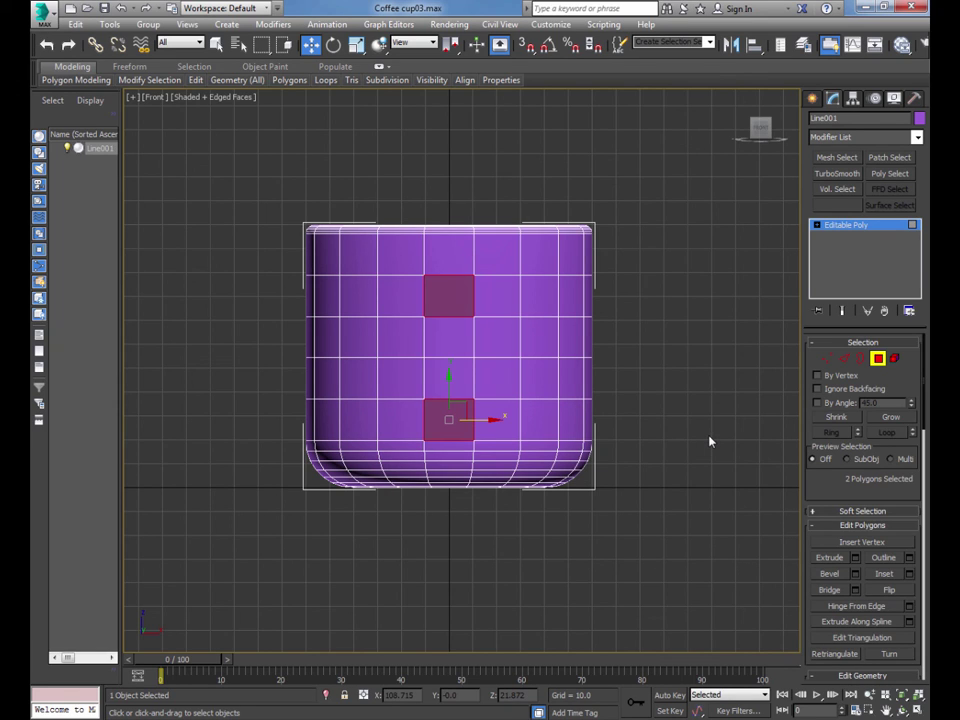
Step: Turn off the shading of selected faces, check the two selected polygons, and turn the shading back on
key(F2)
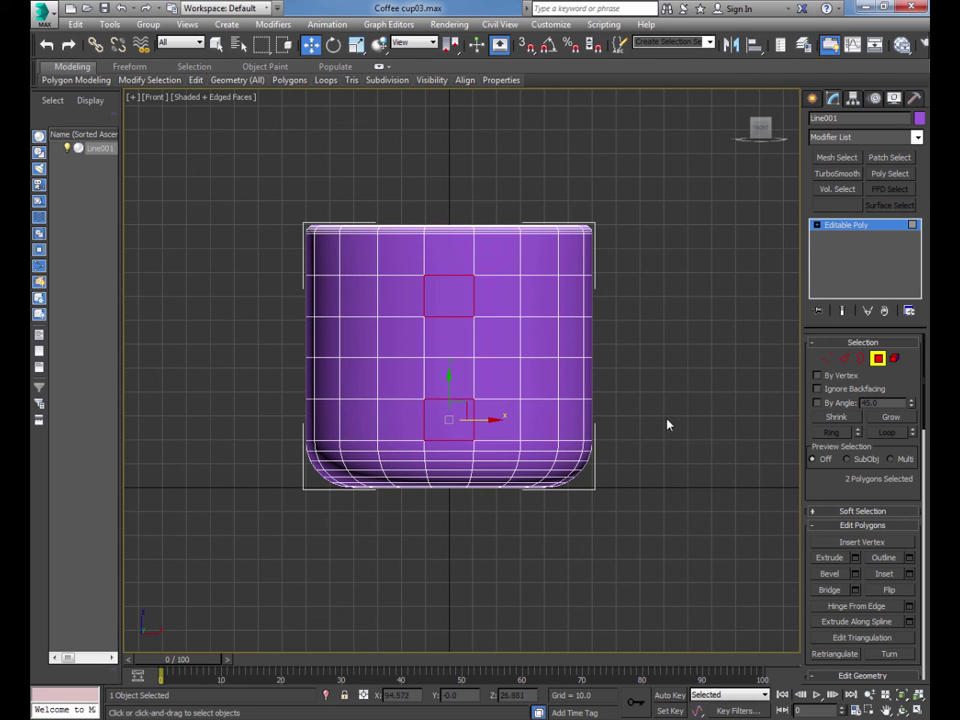
click(455, 300)
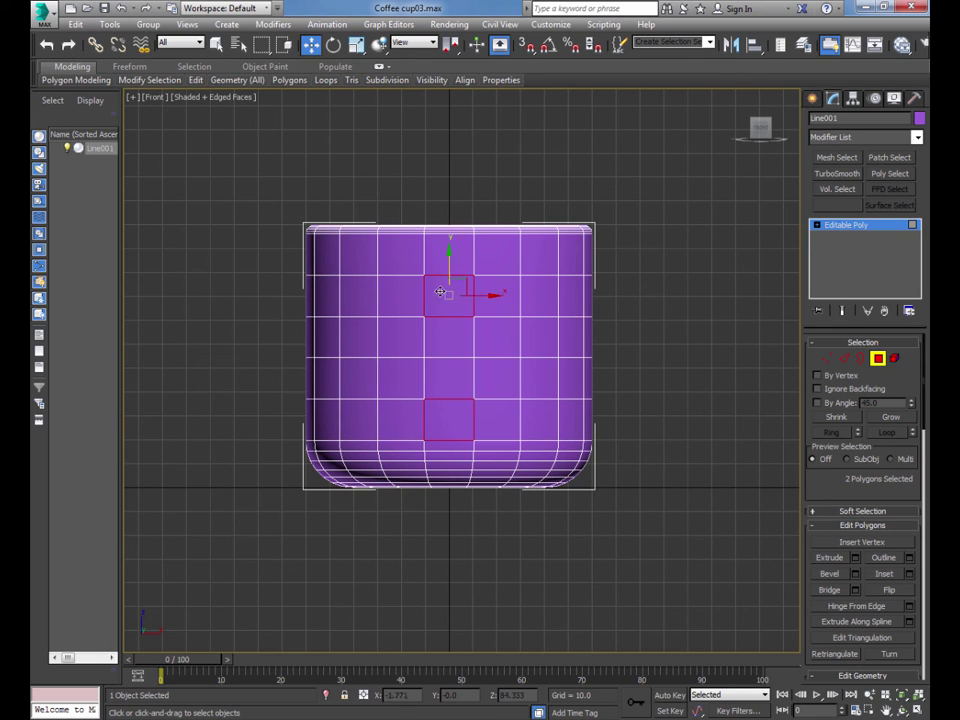
click(448, 418)
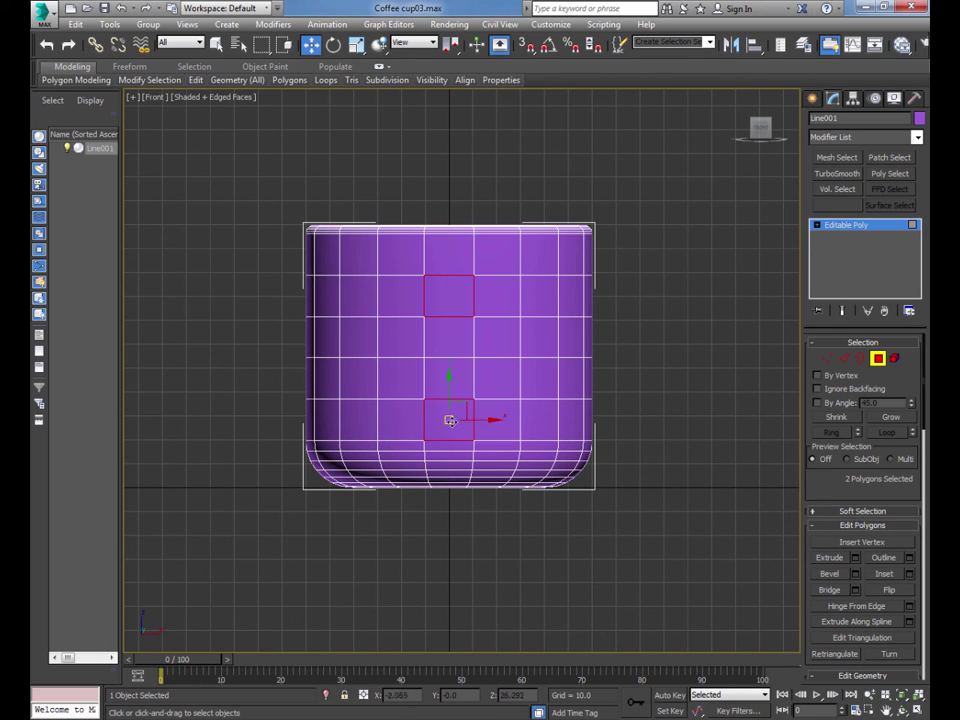
click(446, 300)
key(F2)
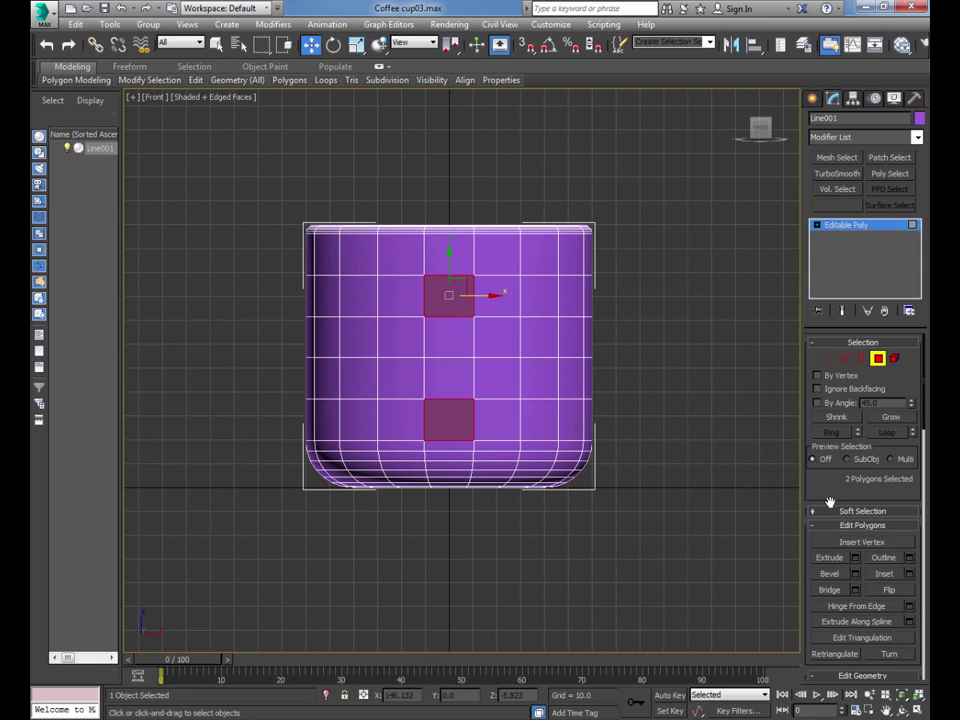
Step: Inset the two selected wall polygons, trying an amount of 2.0 before applying the inset with an amount of 1.0
click(910, 574)
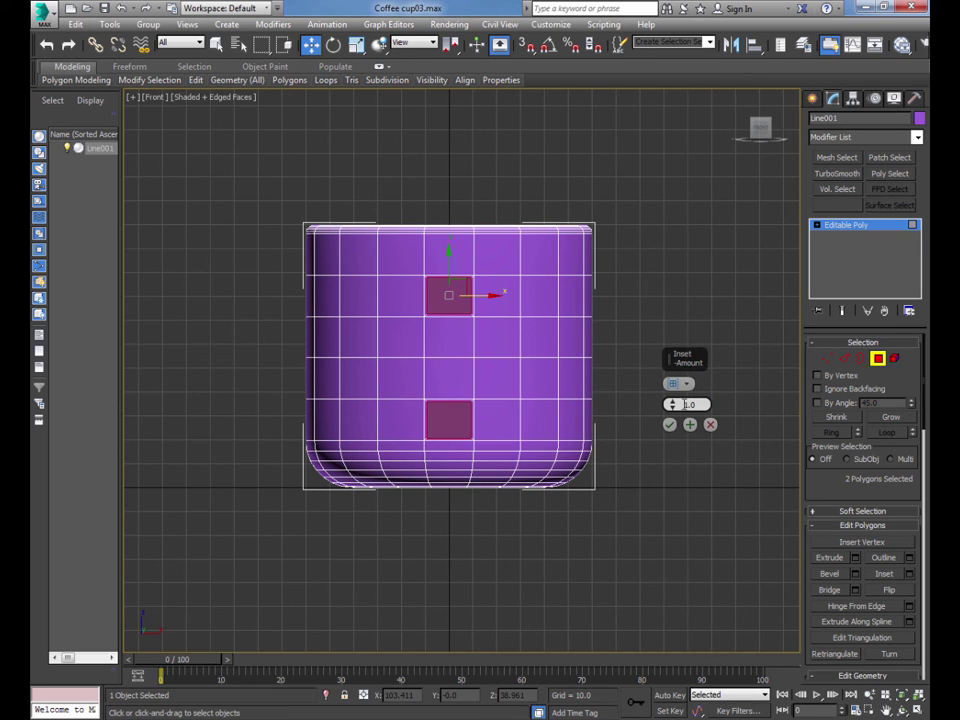
drag(673, 405, 673, 403)
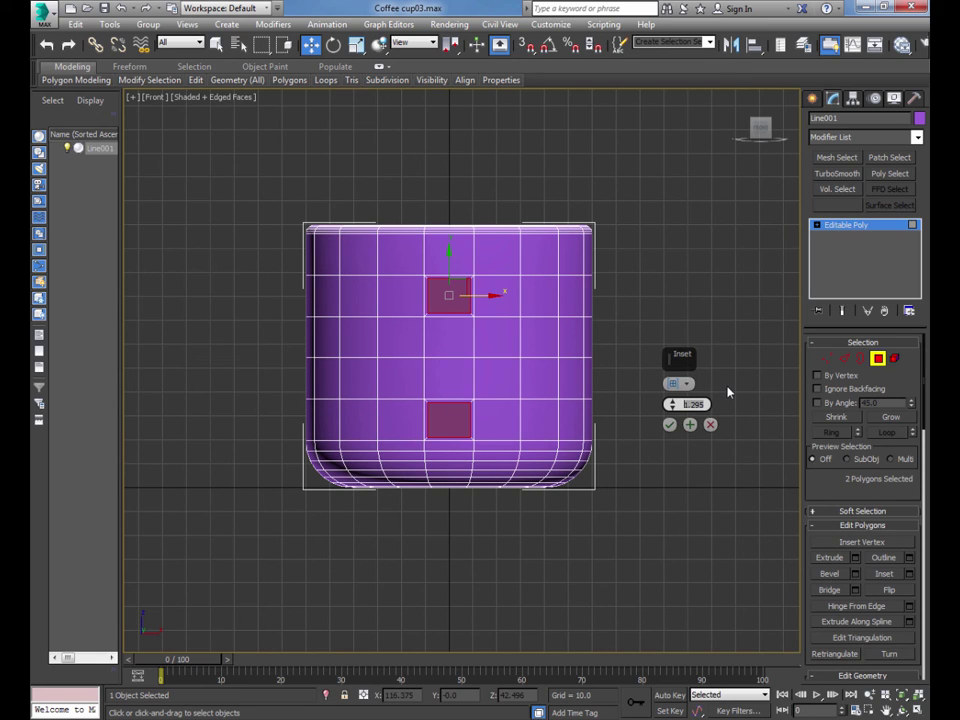
text(2)
key(Return)
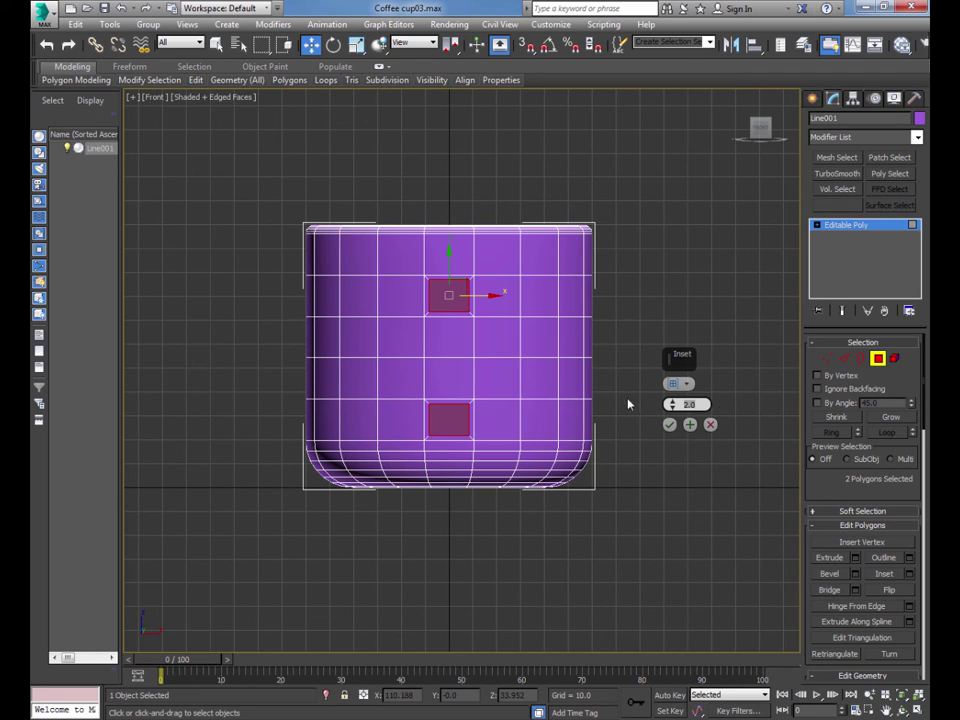
click(448, 415)
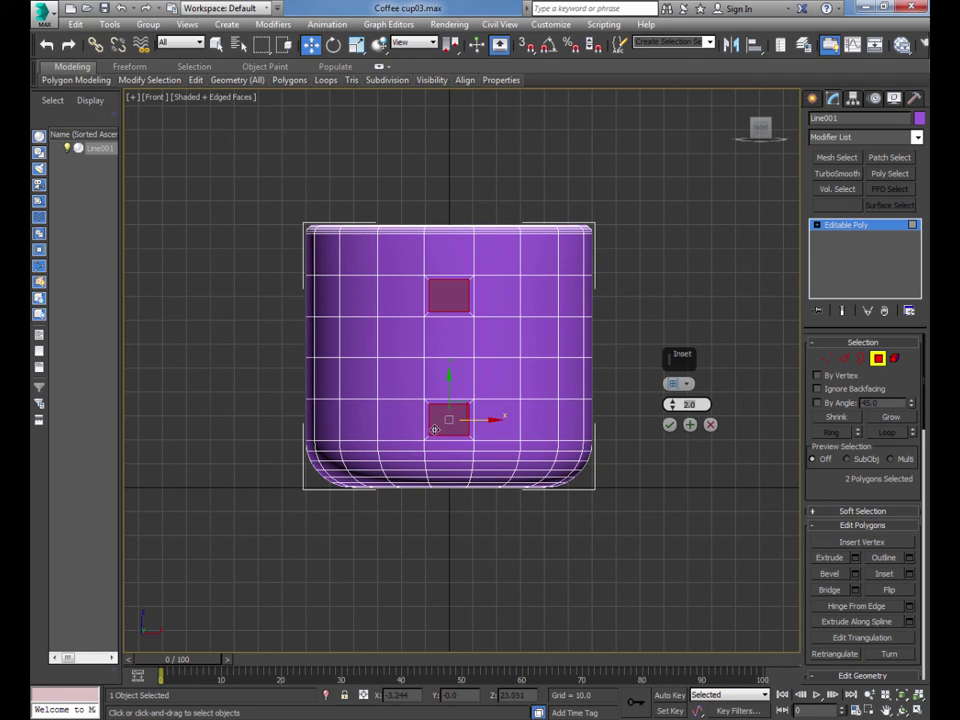
click(452, 294)
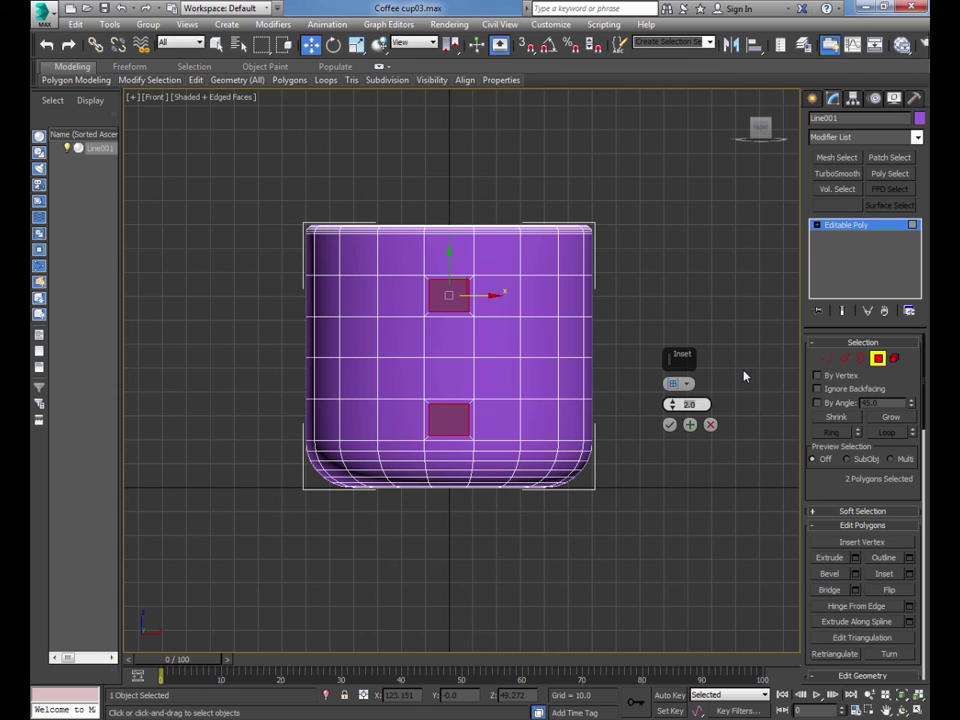
text(1)
key(Return)
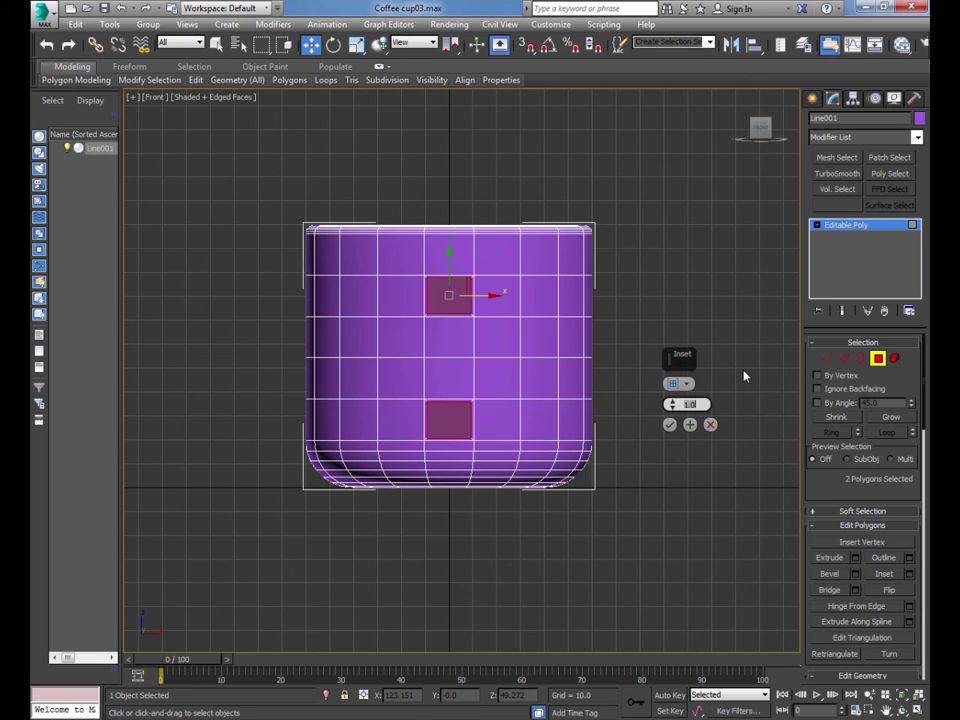
click(670, 425)
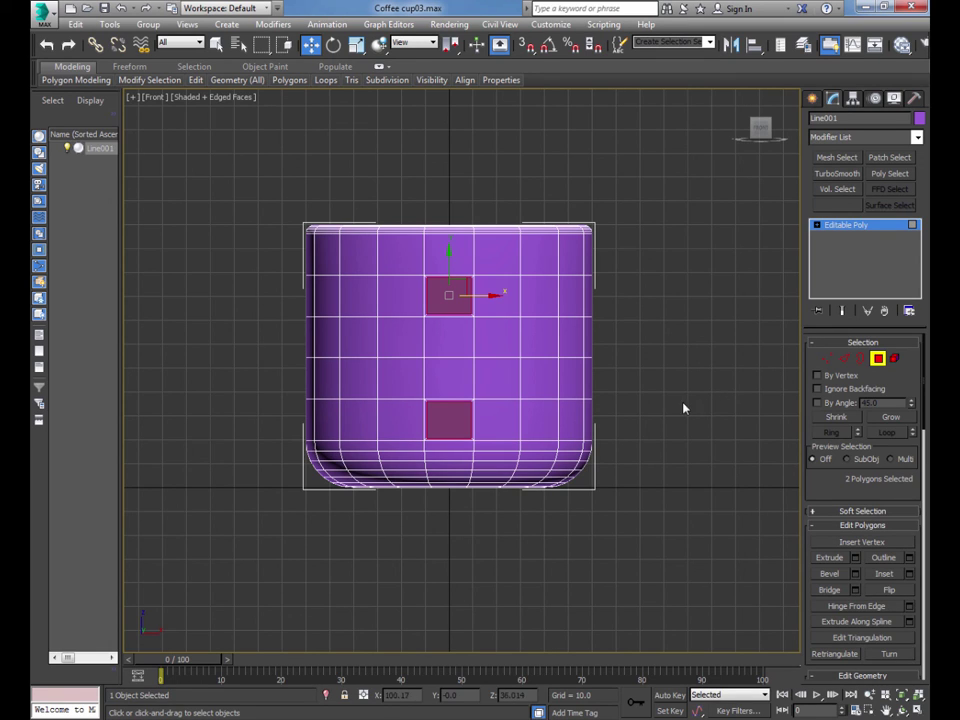
Step: Try adding and removing wall polygons from the selection, ending with only the upper inset polygon selected
click(452, 299)
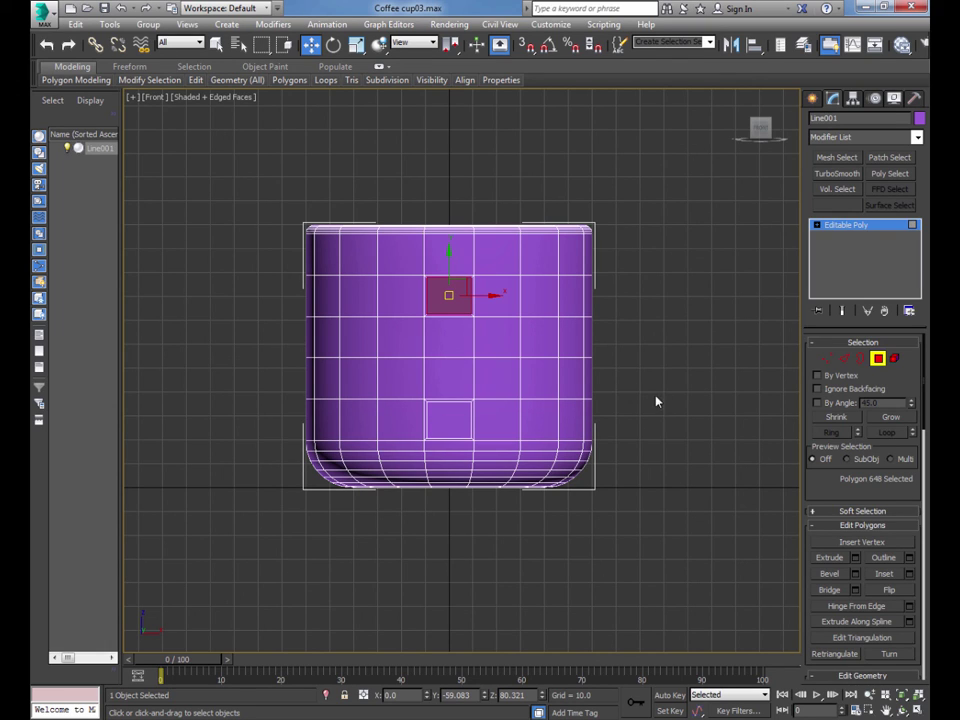
ctrl+click(450, 427)
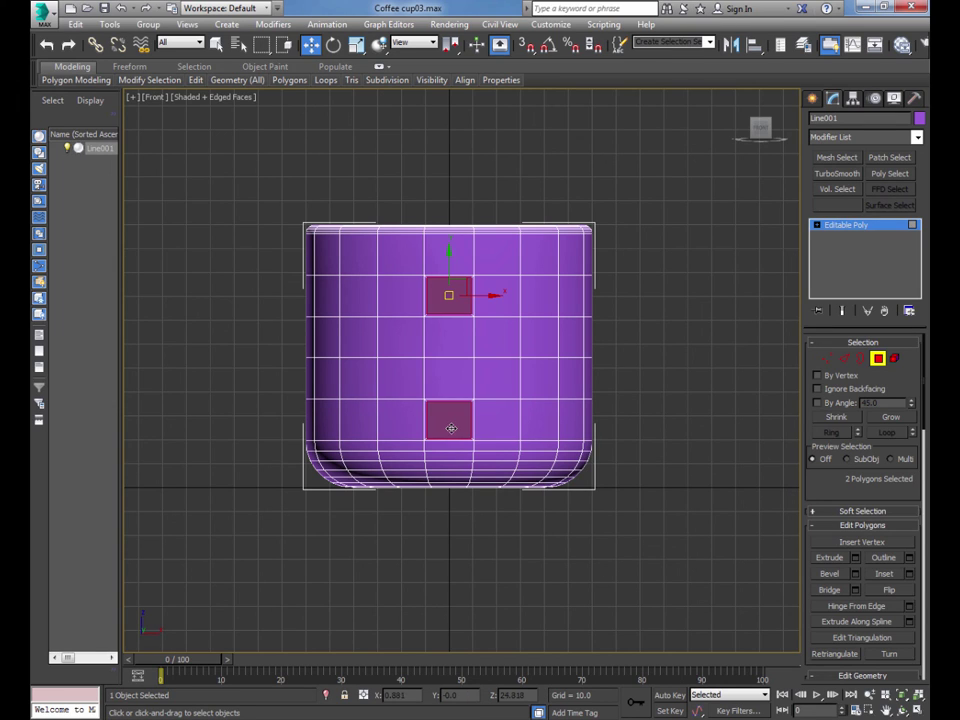
click(450, 426)
ctrl+click(505, 340)
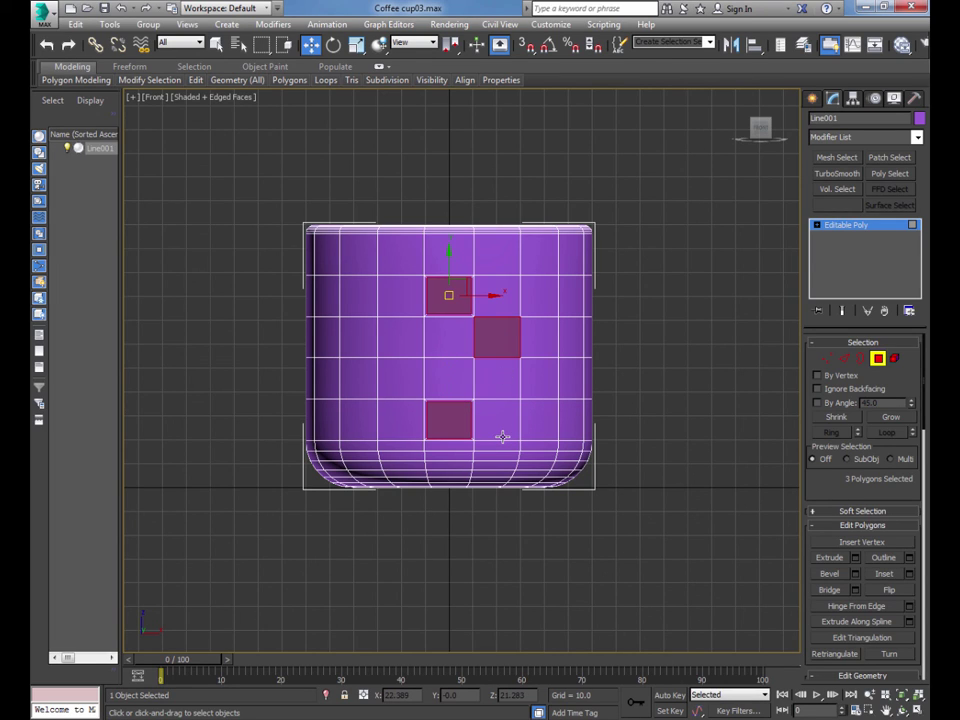
alt+click(450, 420)
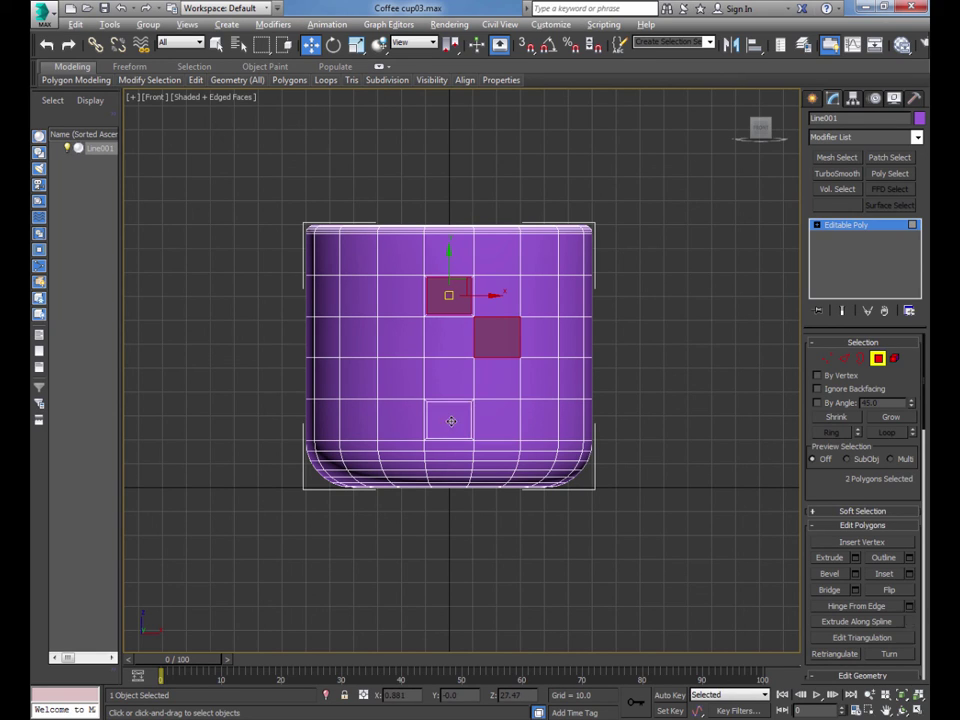
alt+click(500, 341)
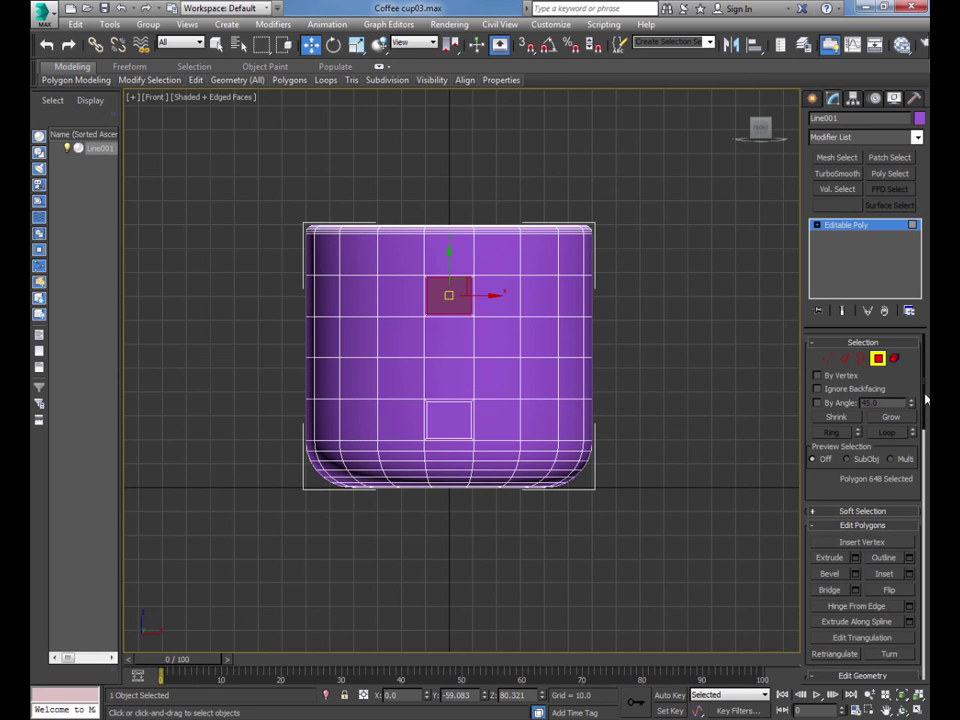
Step: Start Hinge From Edge on the upper inset polygon with an angle of 160 and 7 segments
drag(926, 399, 928, 433)
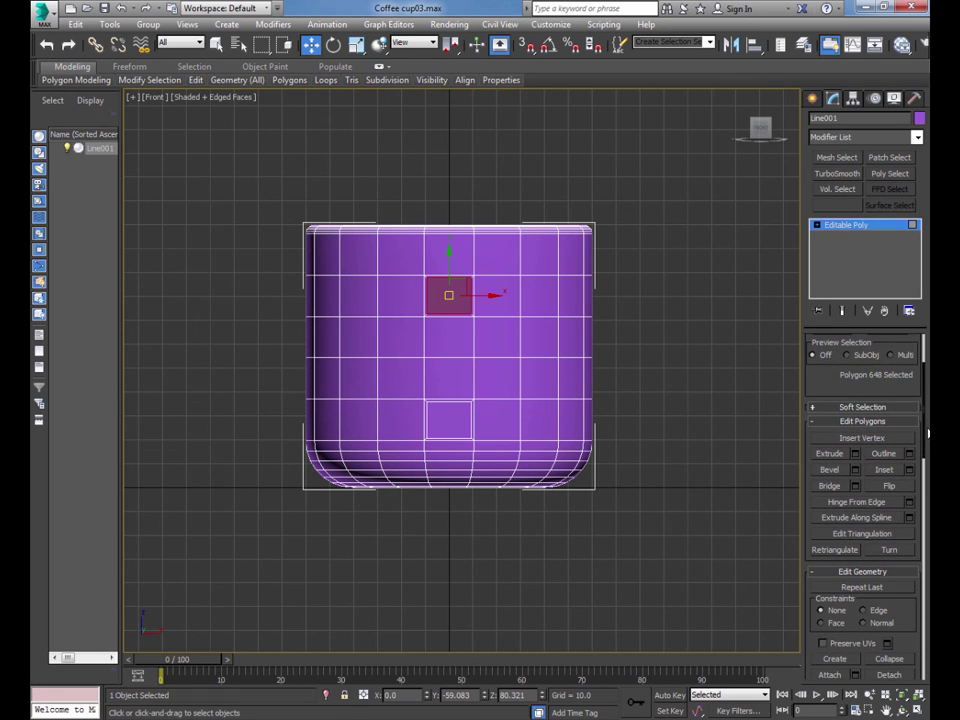
click(909, 504)
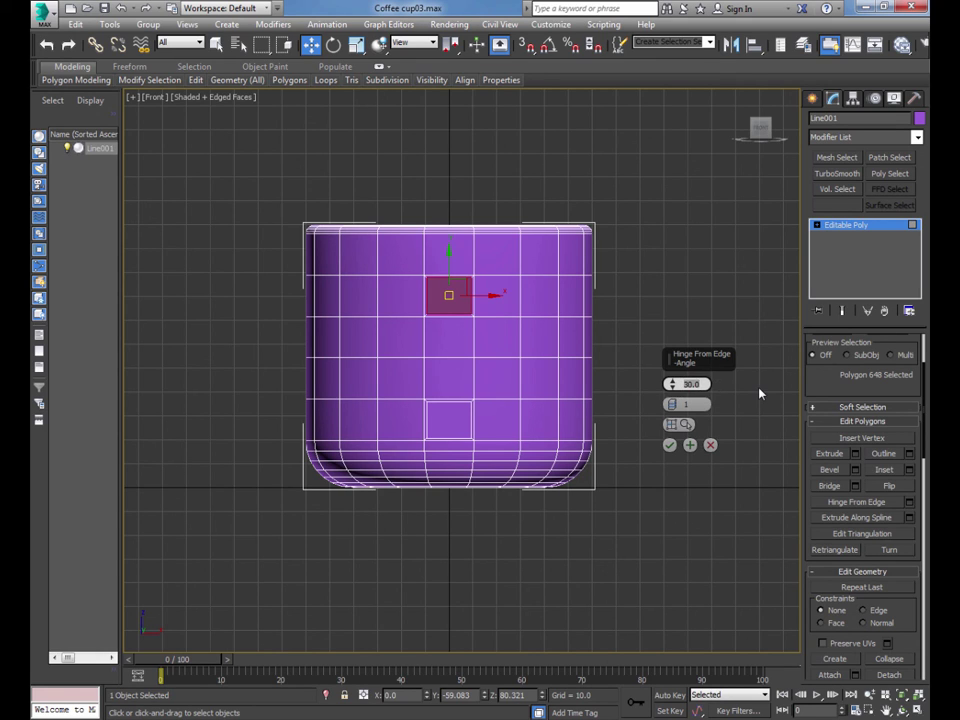
text(160)
click(672, 408)
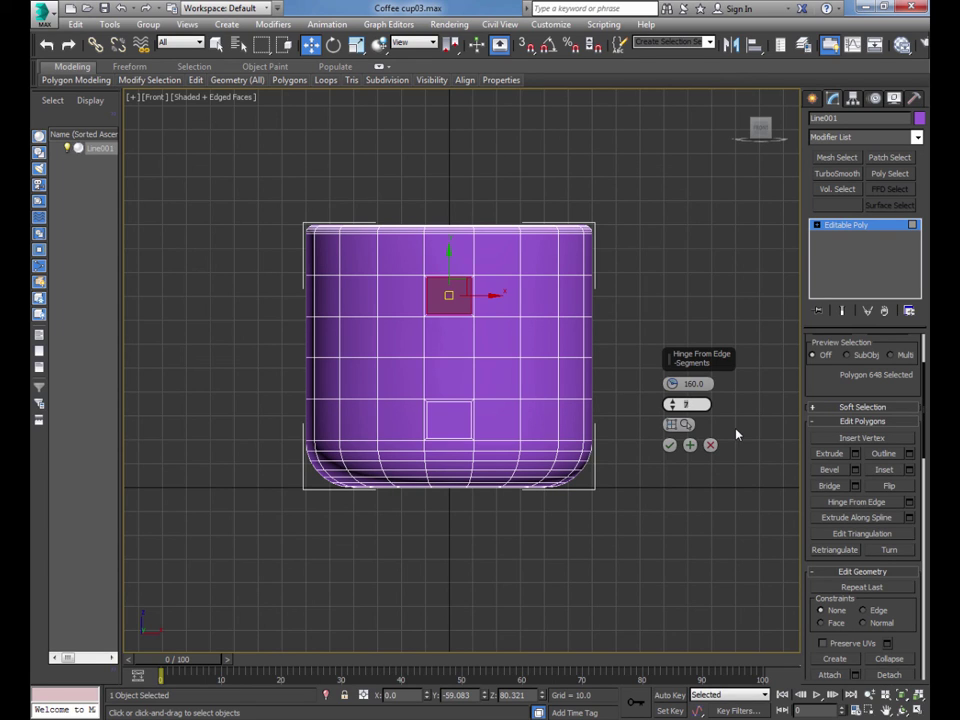
Step: Pick the horizontal wall edge midway between the two inset polygons as the hinge
click(684, 425)
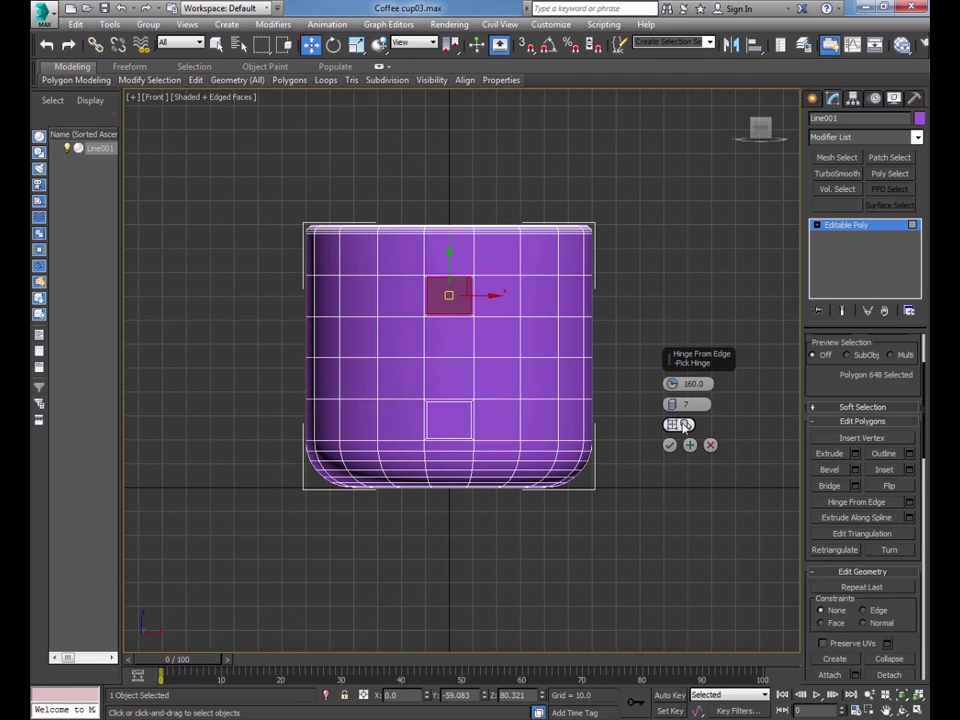
click(448, 352)
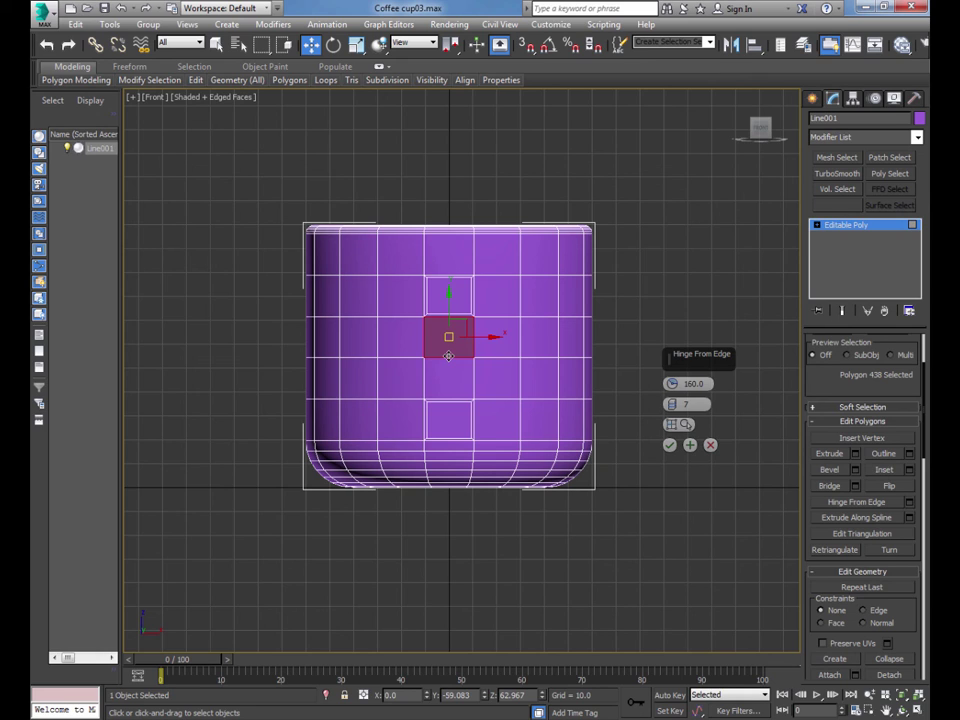
mouse_move(448, 355)
alt+middle_down()
mouse_move(521, 354)
mouse_move(453, 357)
alt+middle_up()
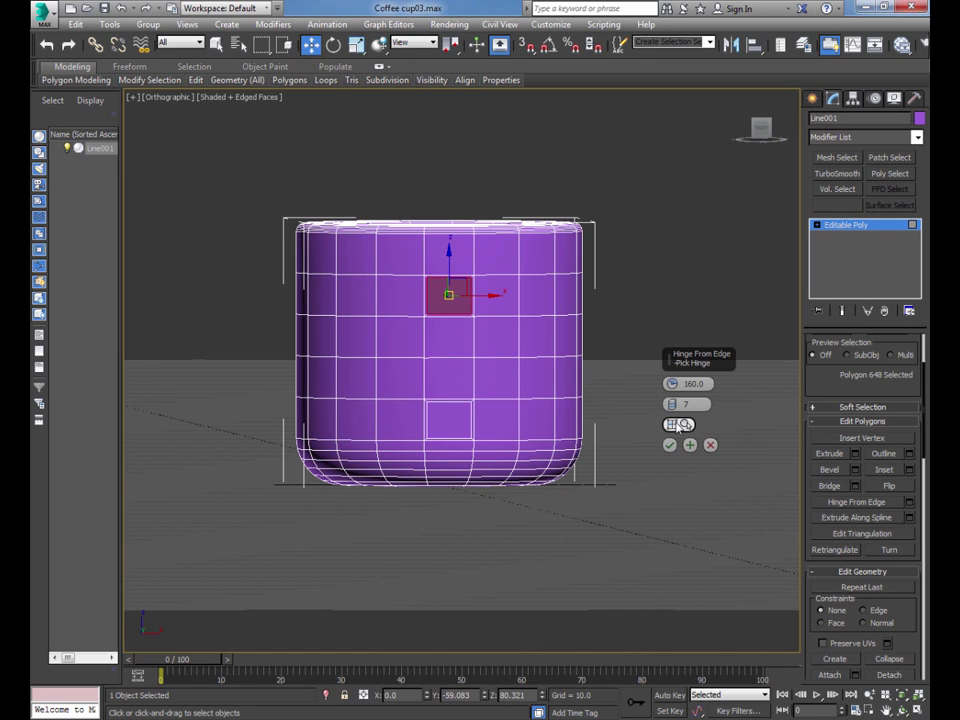
click(678, 424)
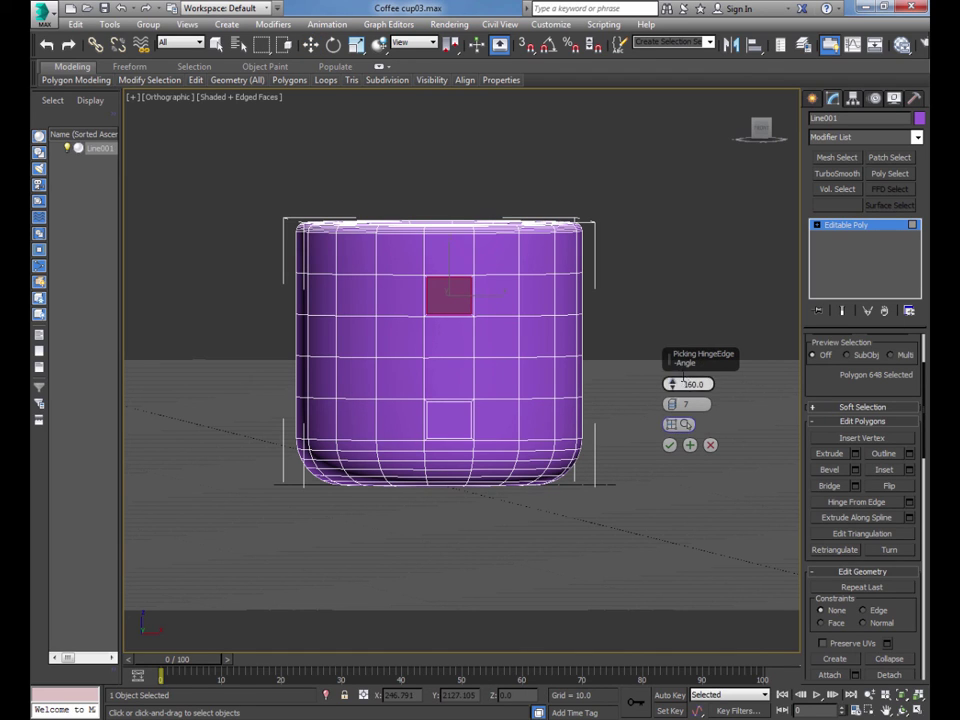
click(452, 357)
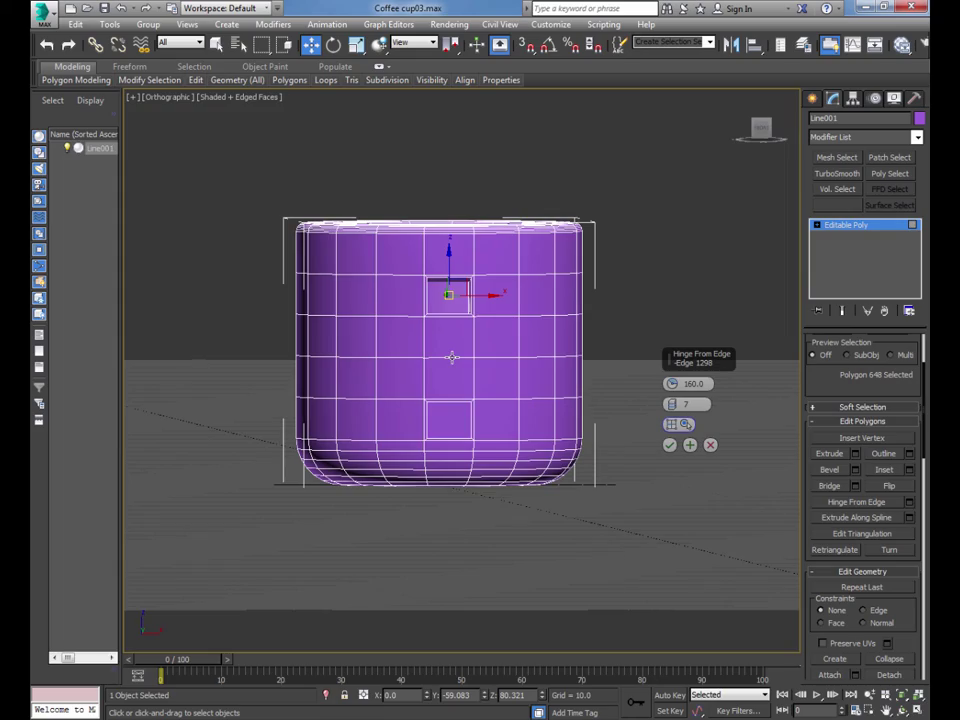
Step: Reverse the hinge direction so the handle curves outward from the cup, and set the angle to -160
alt+middle_drag(452, 357, 505, 391)
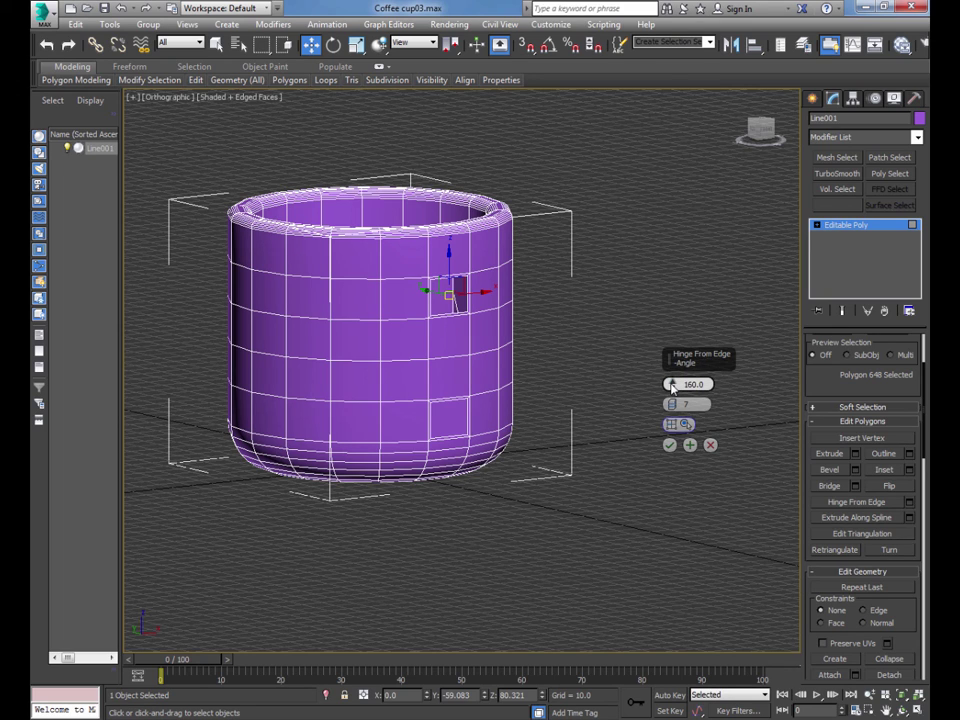
drag(671, 391, 696, 8)
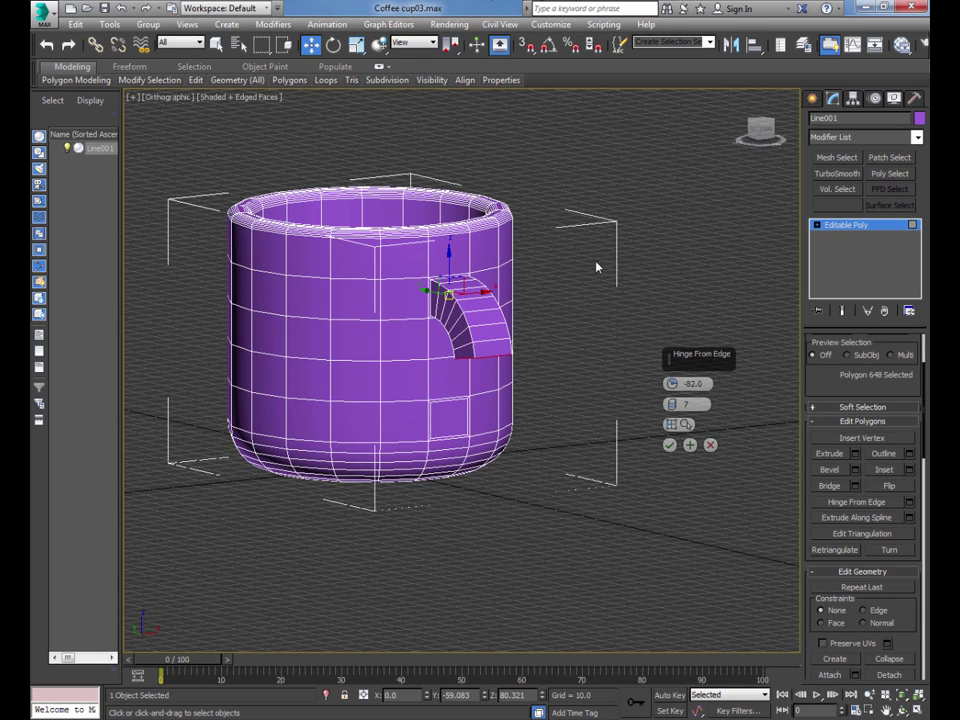
drag(671, 384, 673, 492)
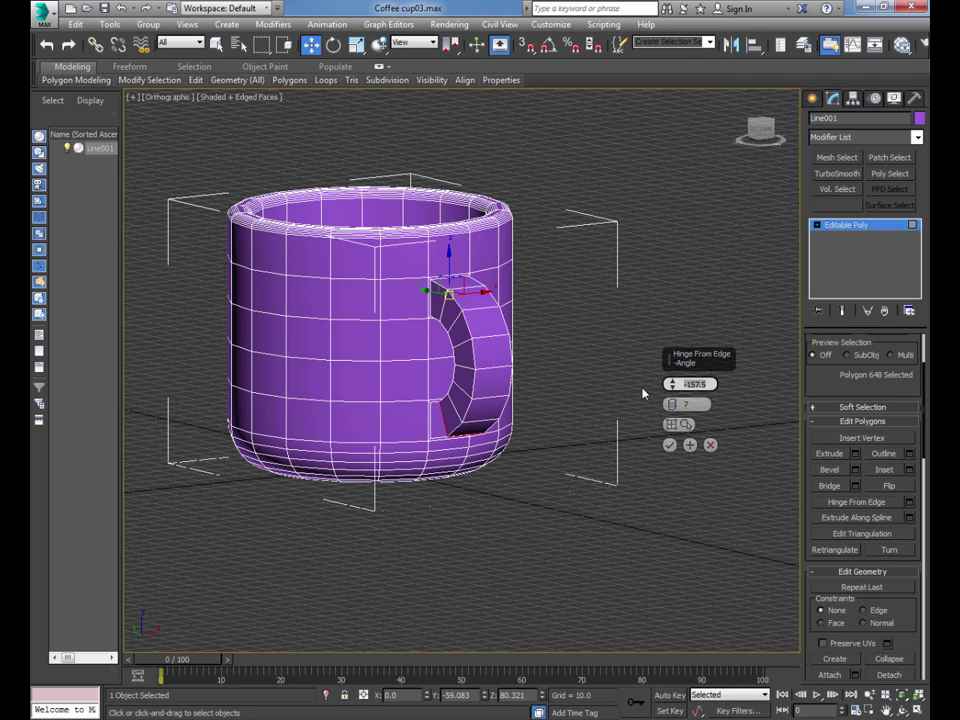
text(-16)
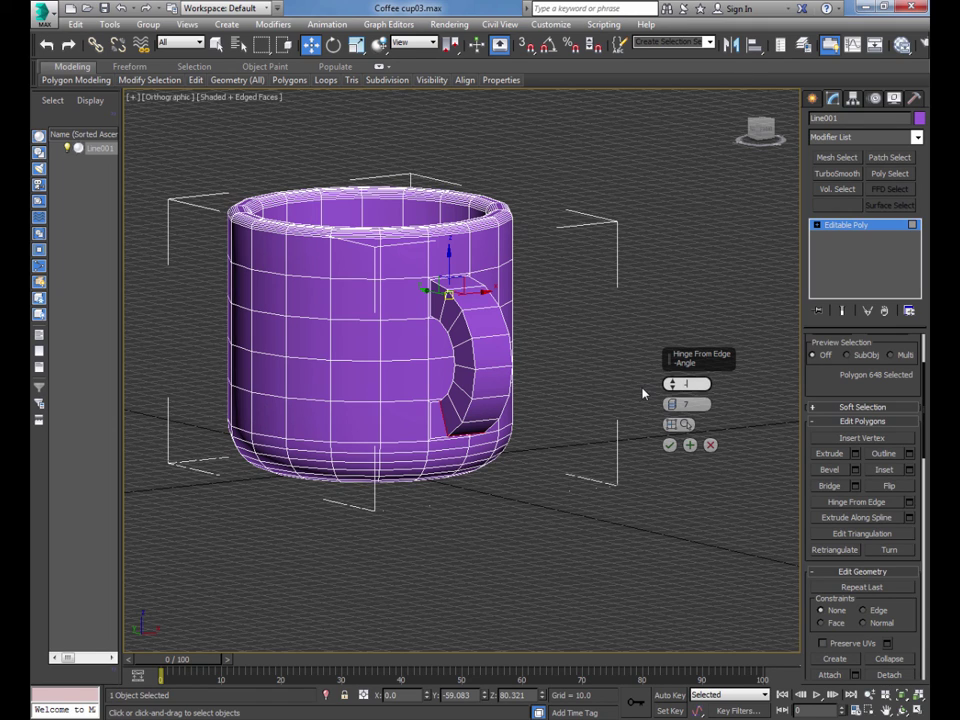
text(0)
key(Return)
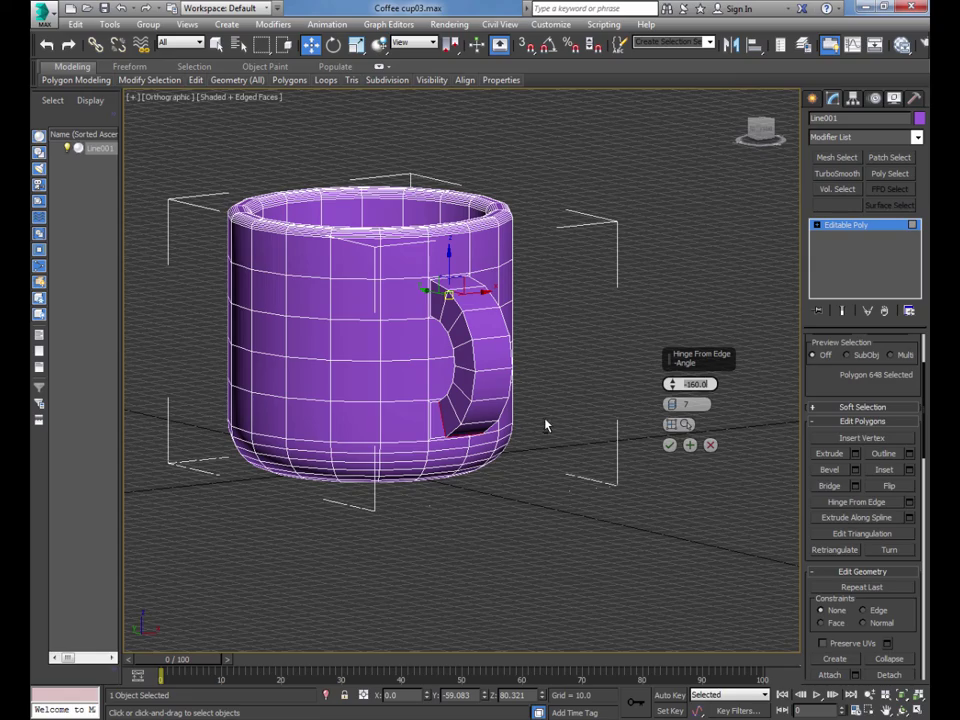
Step: Hide the grid, check the handle from the side, and apply the hinge with angle -160 and 7 segments
mouse_move(546, 422)
alt+middle_down()
mouse_move(583, 403)
mouse_move(573, 427)
mouse_move(558, 428)
alt+middle_up()
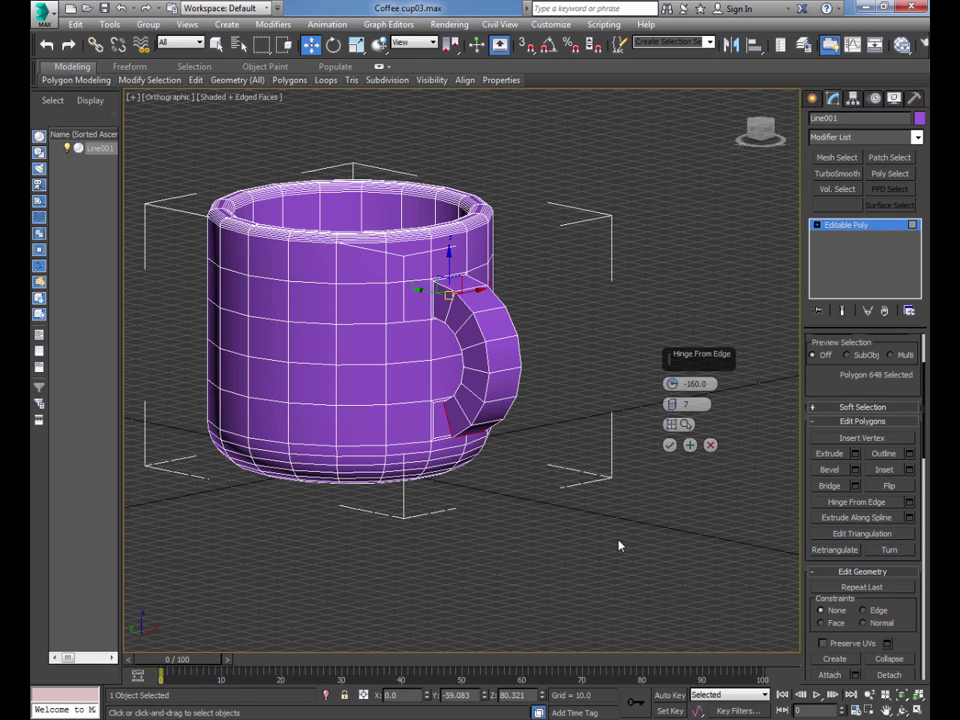
key(g)
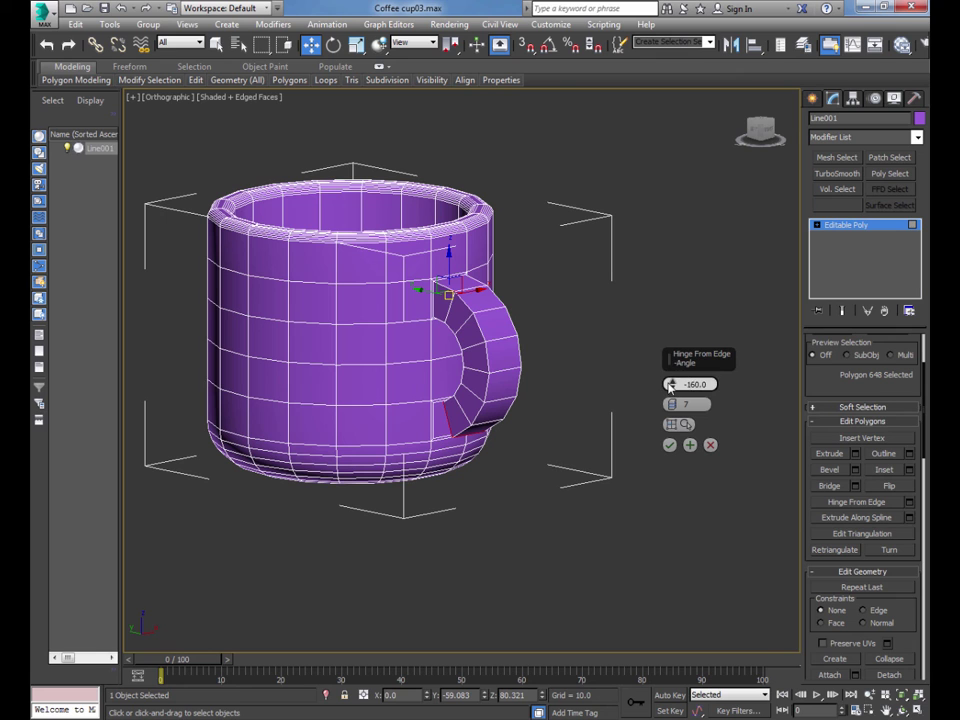
alt+middle_drag(521, 371, 566, 394)
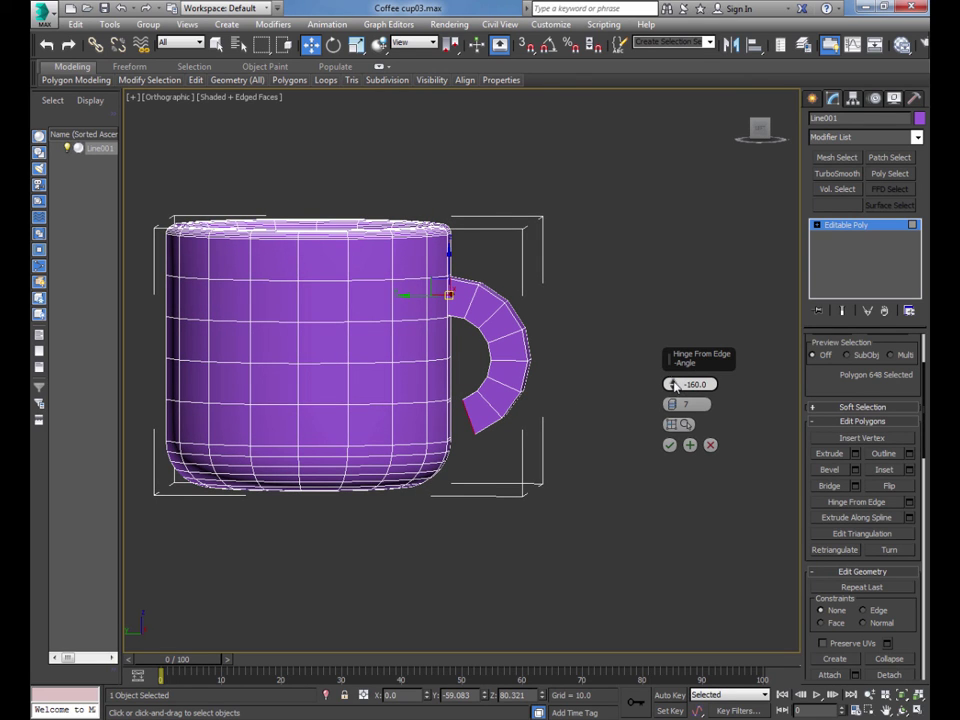
mouse_move(674, 387)
mouse_down()
mouse_move(673, 292)
mouse_move(667, 406)
mouse_move(669, 382)
mouse_up()
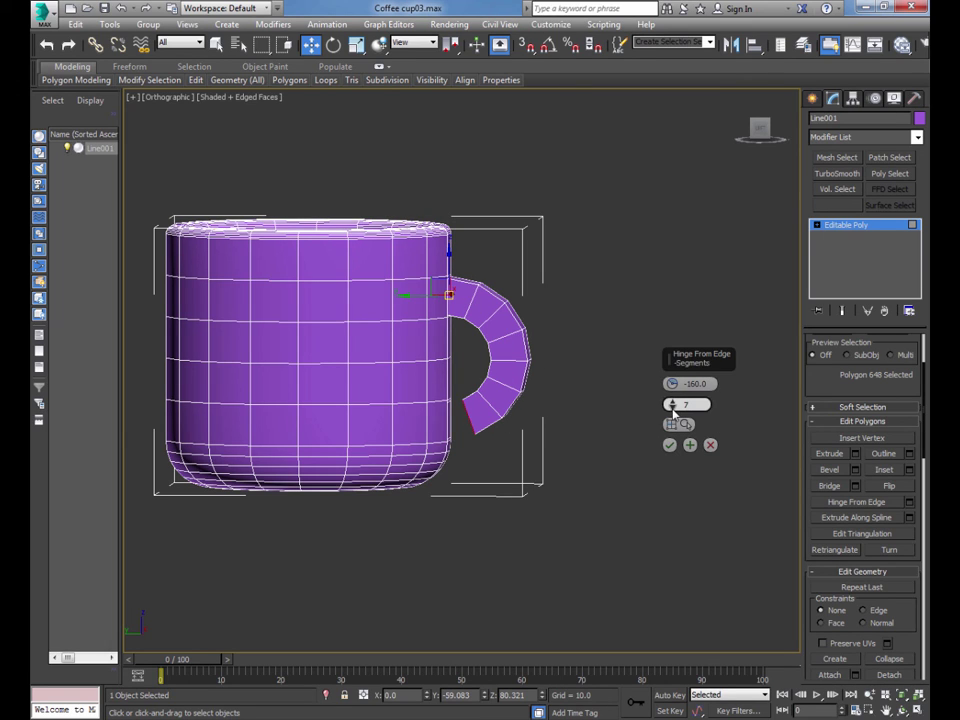
drag(672, 401, 672, 401)
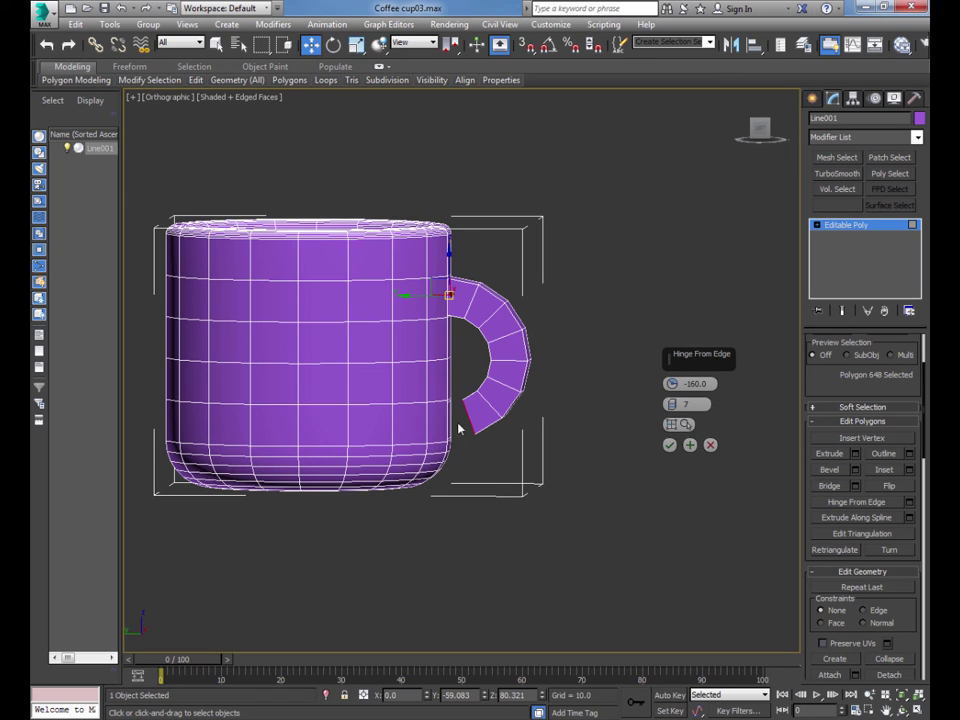
click(670, 446)
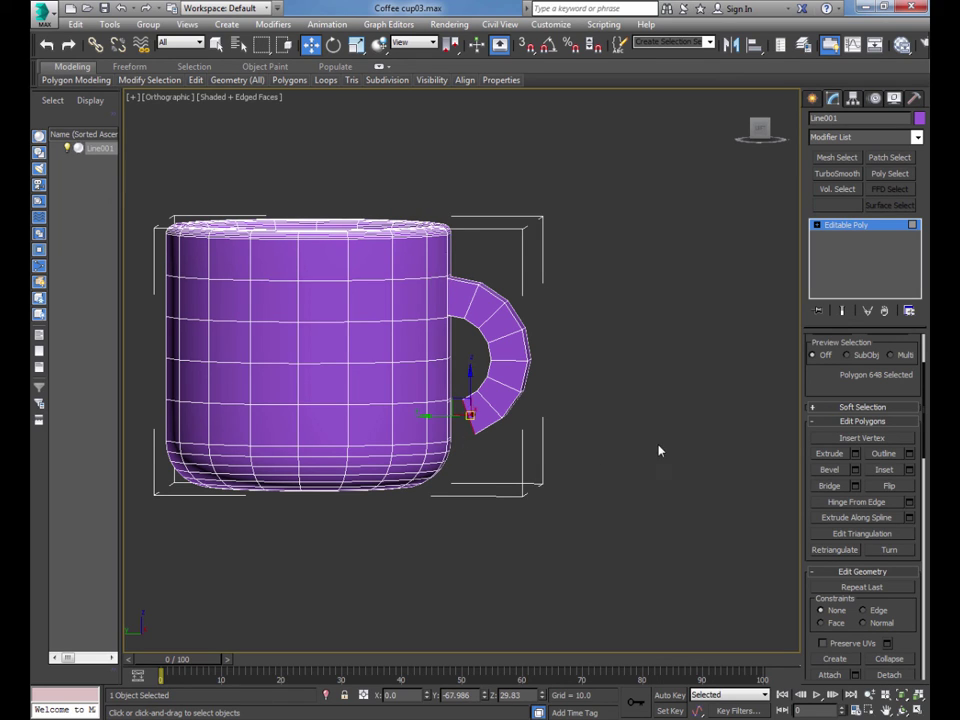
Step: Select the lower inset polygon on the cup wall, facing the open end of the handle
middle_drag(600, 439, 652, 420)
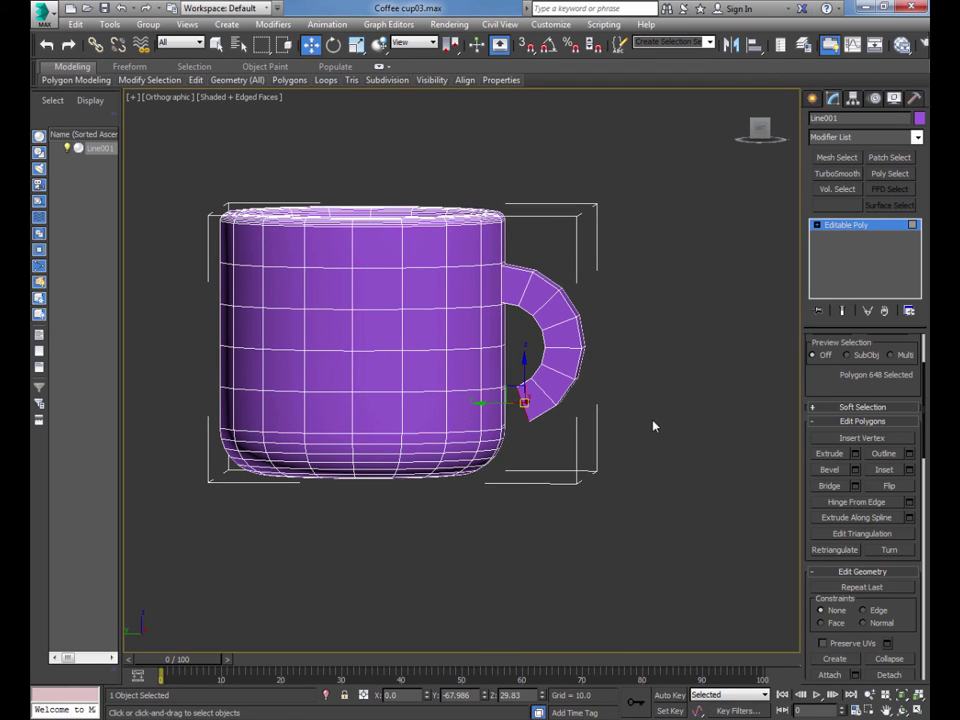
alt+middle_drag(598, 454, 575, 370)
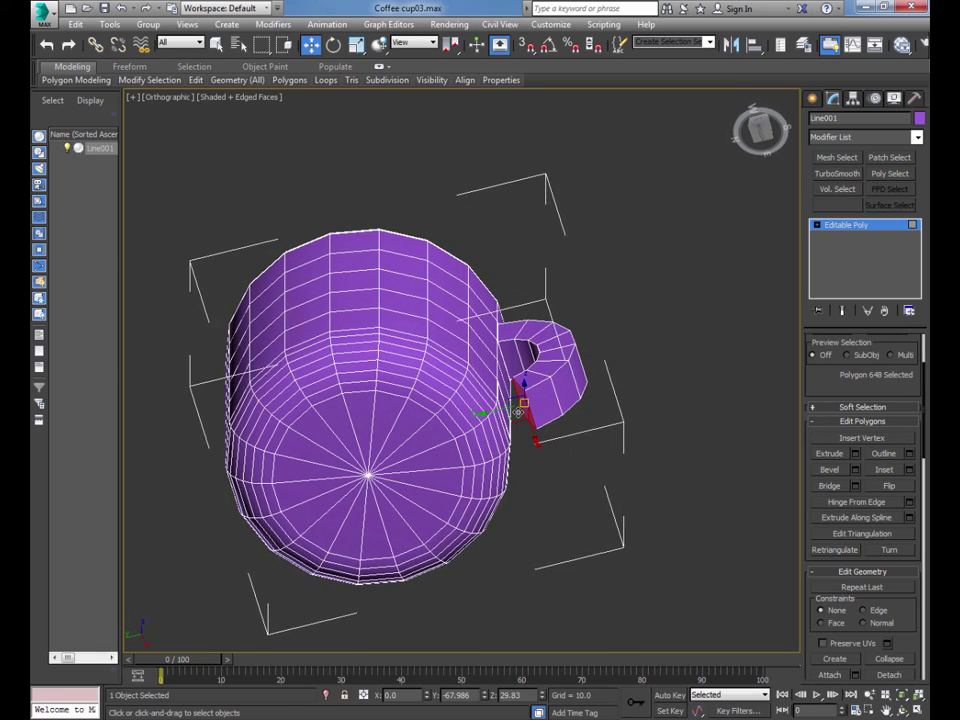
scroll(519, 413, up, 6)
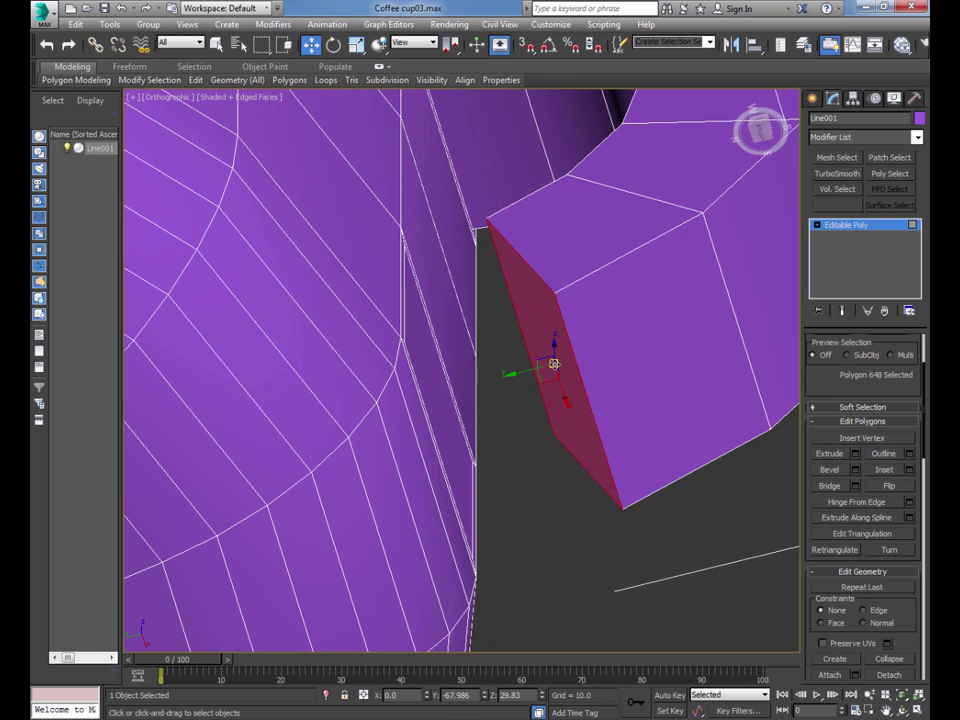
click(437, 407)
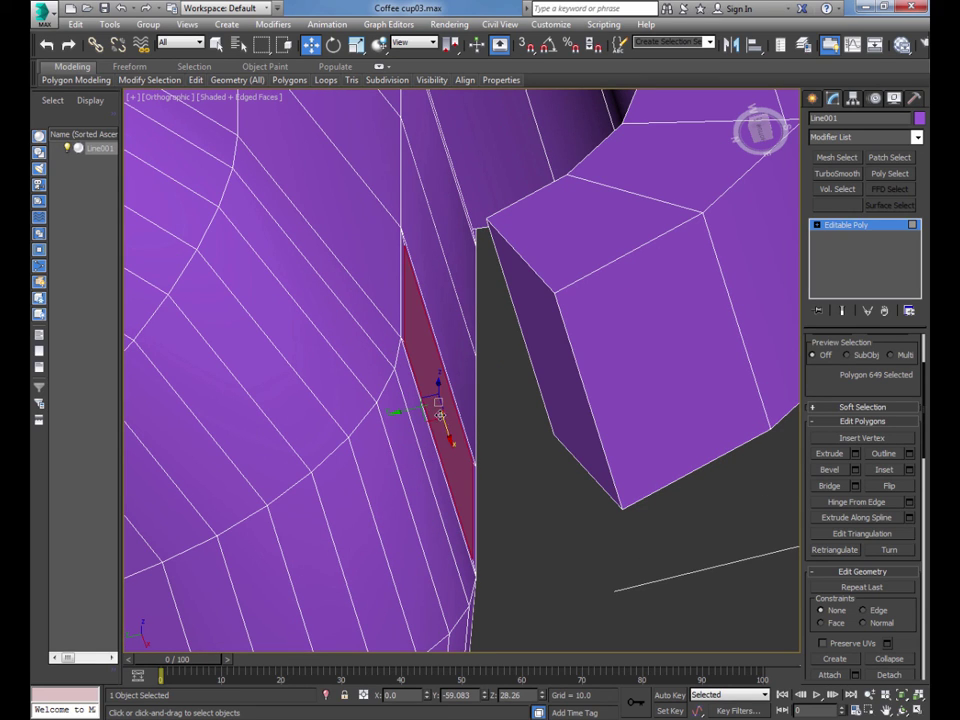
Step: Bridge the handle's open end polygon to the lower inset polygon on the cup wall, and clear the selection
click(557, 373)
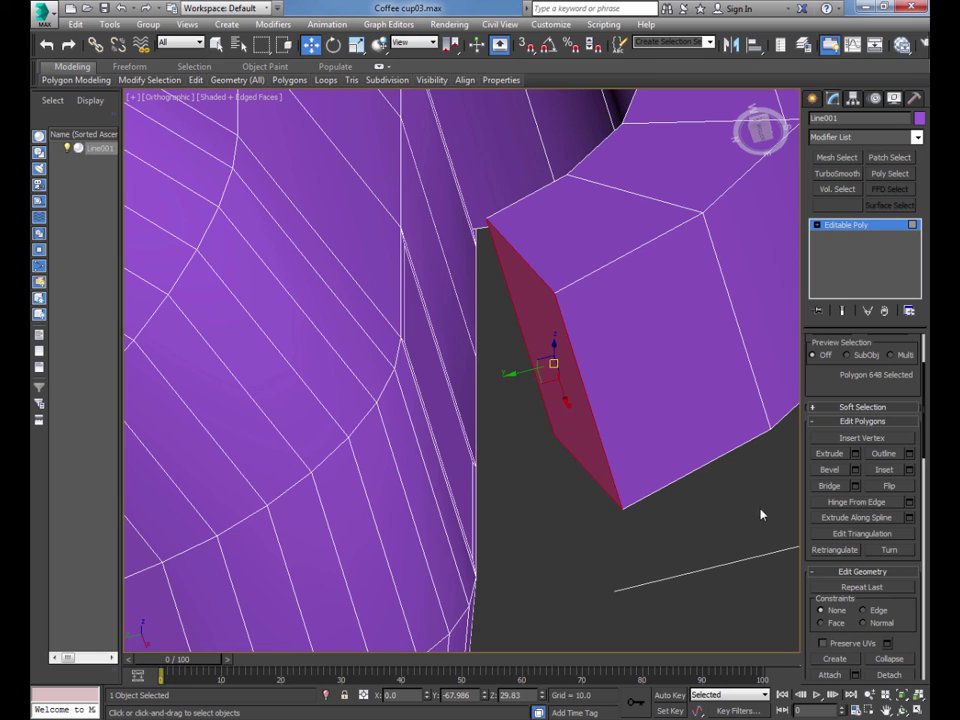
click(833, 488)
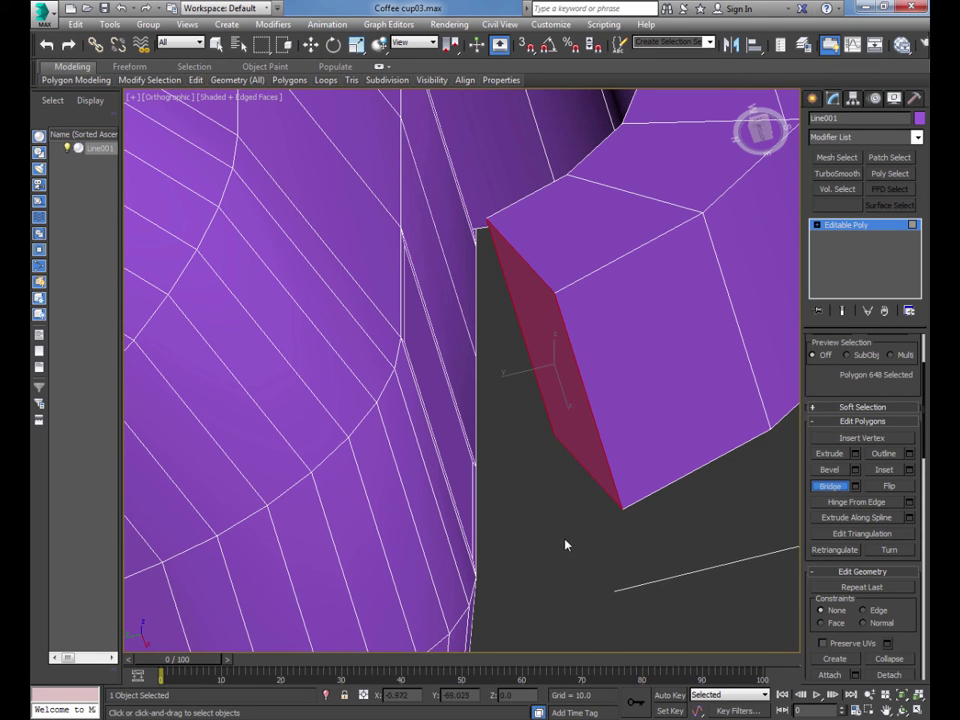
click(554, 372)
click(450, 428)
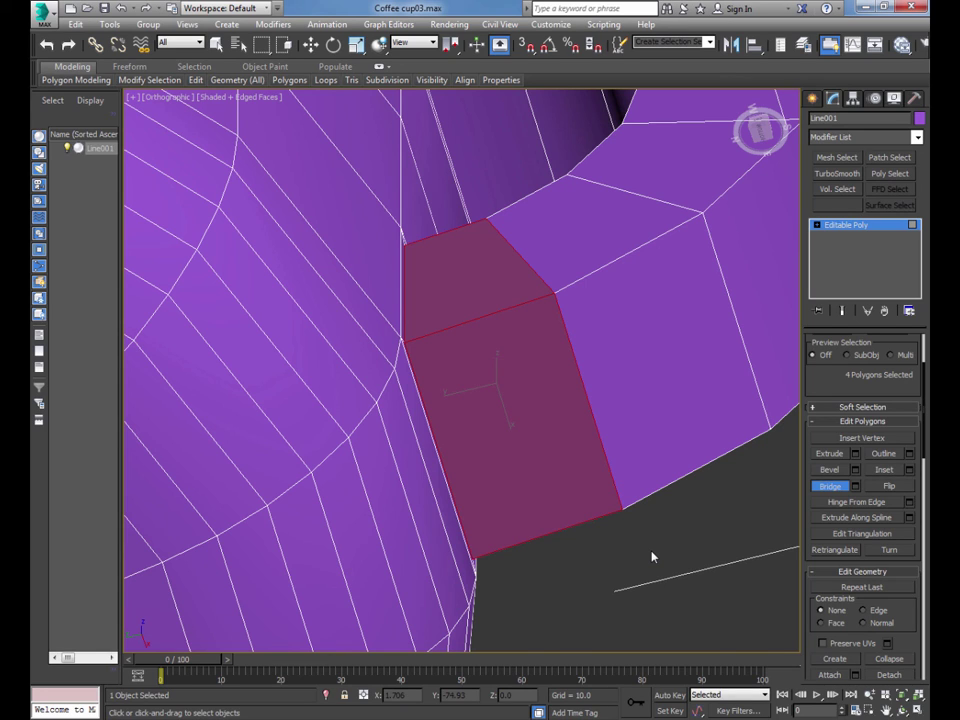
key(w)
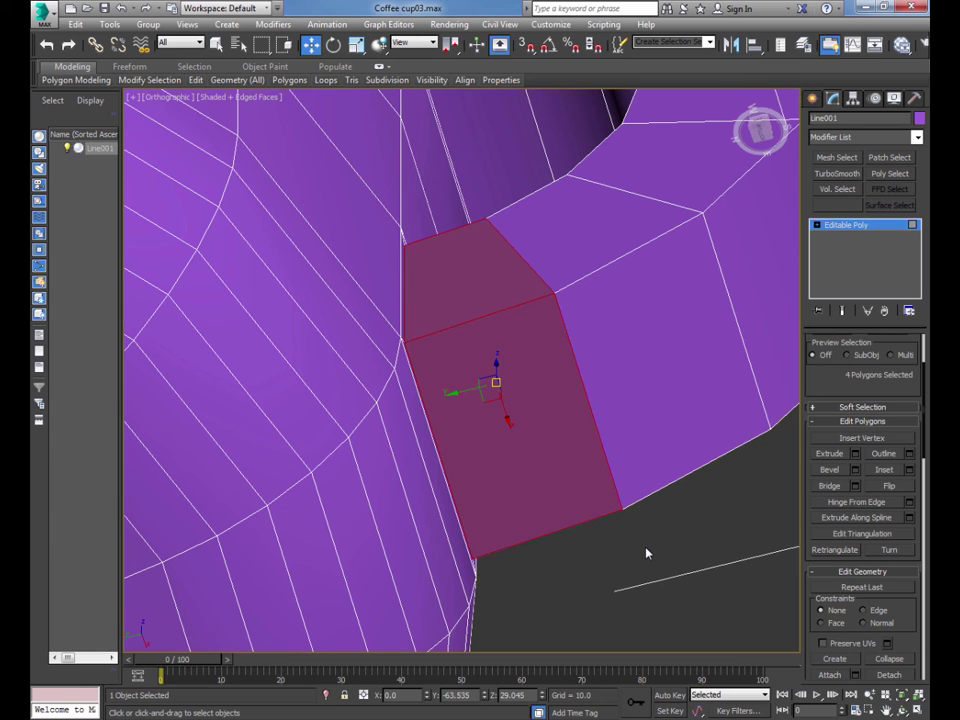
click(646, 553)
Step: Show the model in wireframe and switch to edge editing with no edges selected
scroll(647, 553, down, 5)
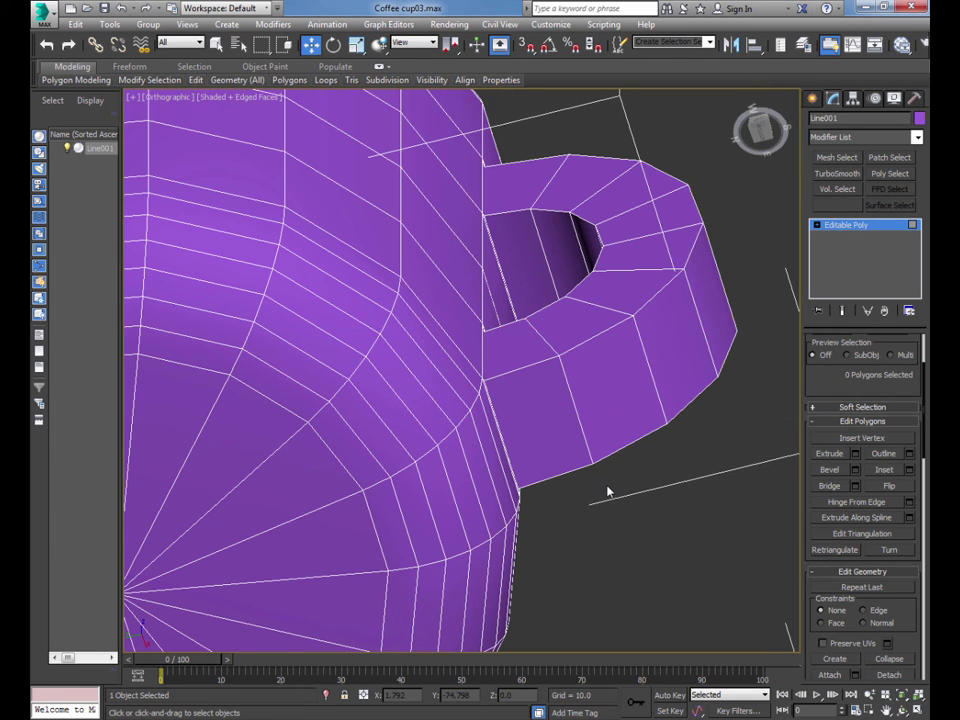
alt+middle_drag(608, 493, 599, 566)
scroll(598, 565, down, 2)
scroll(597, 564, up, 4)
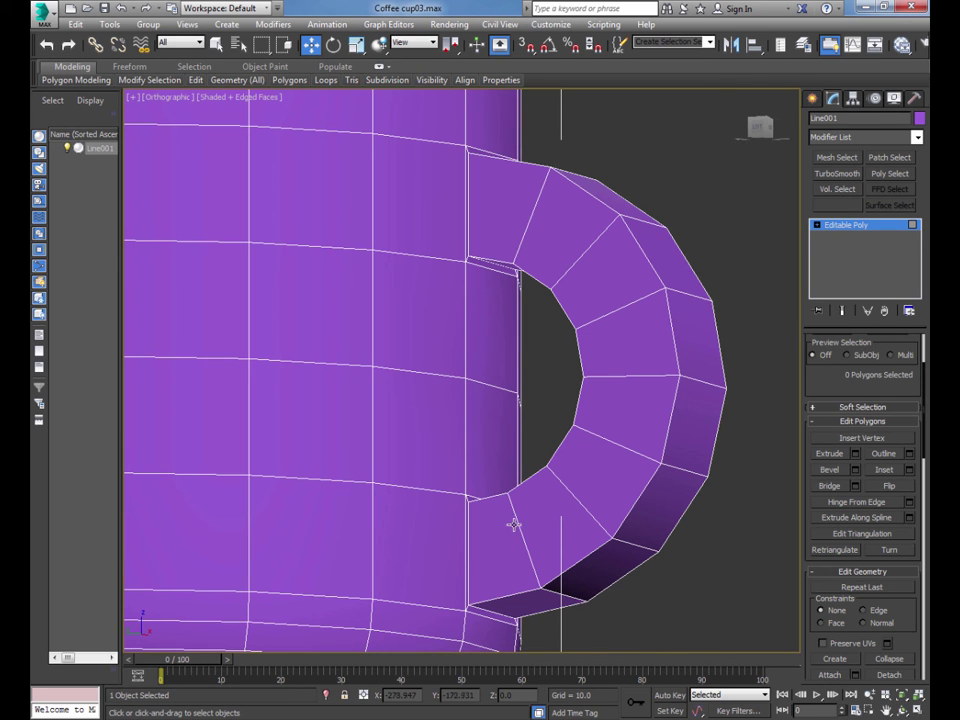
middle_drag(512, 521, 553, 536)
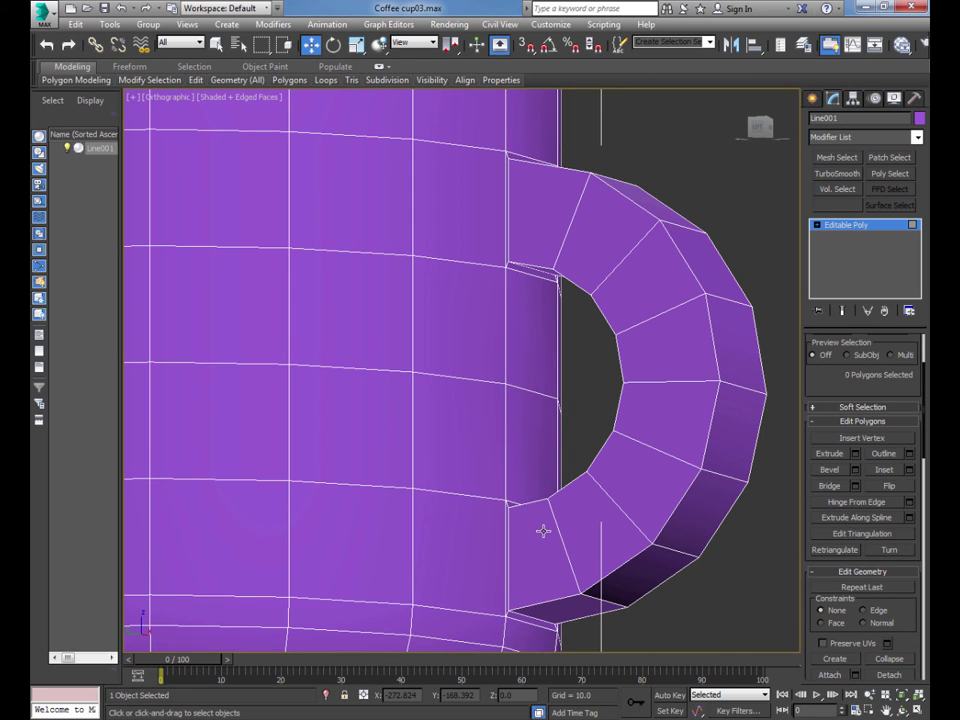
key(F3)
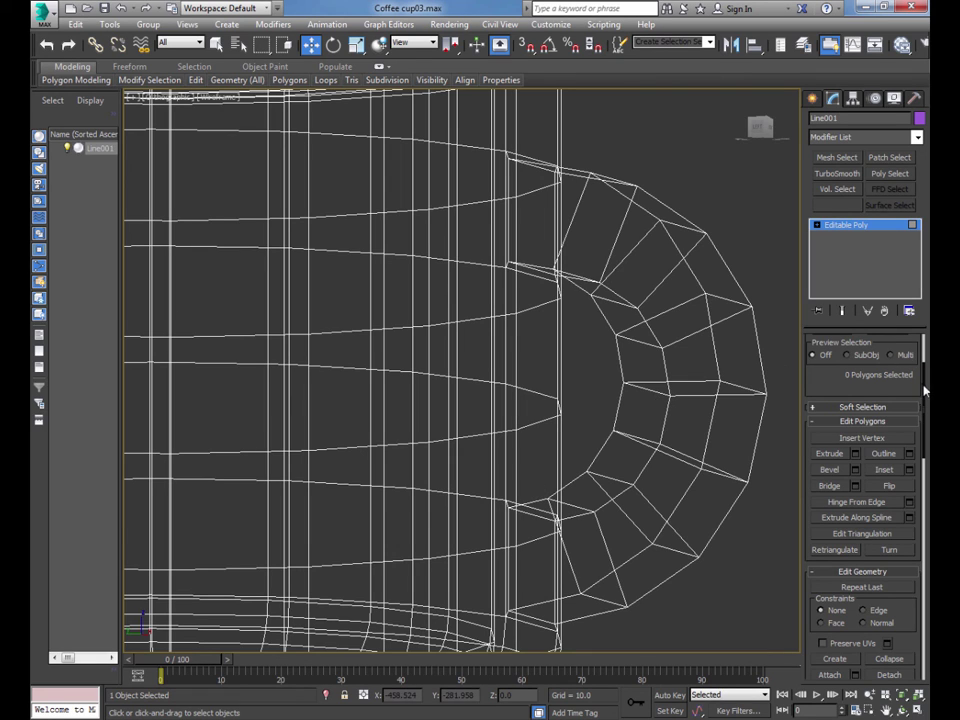
drag(920, 380, 922, 344)
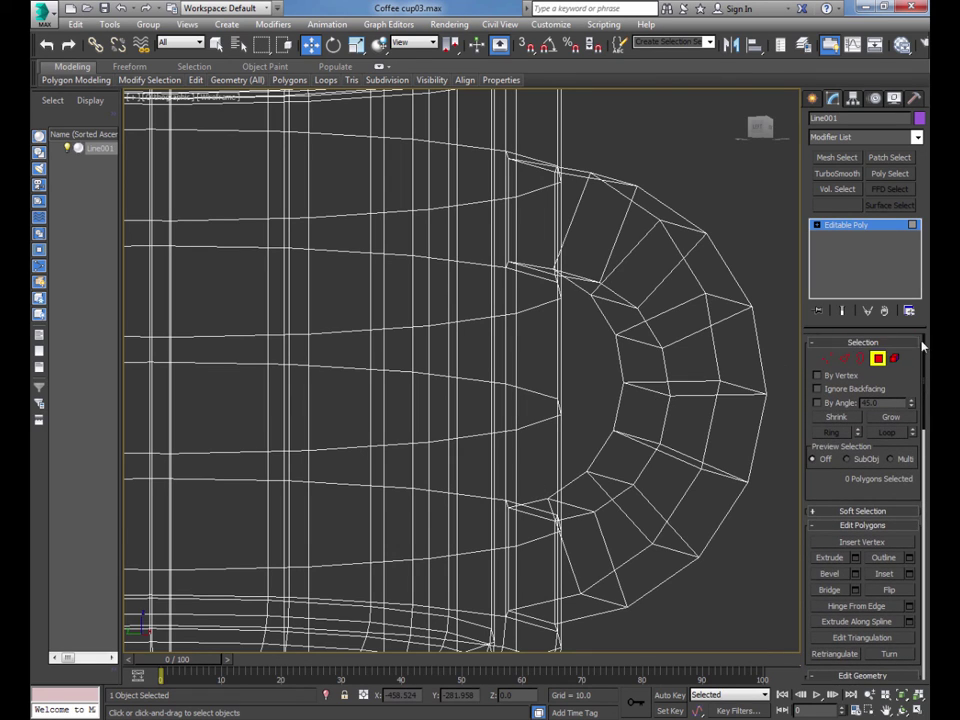
click(846, 363)
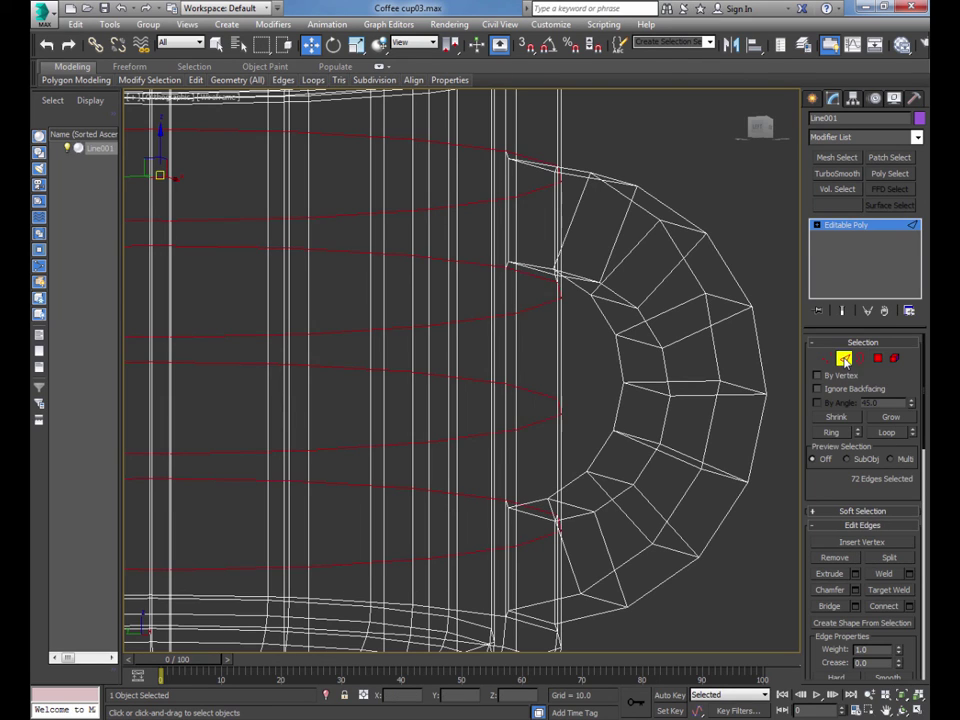
click(594, 370)
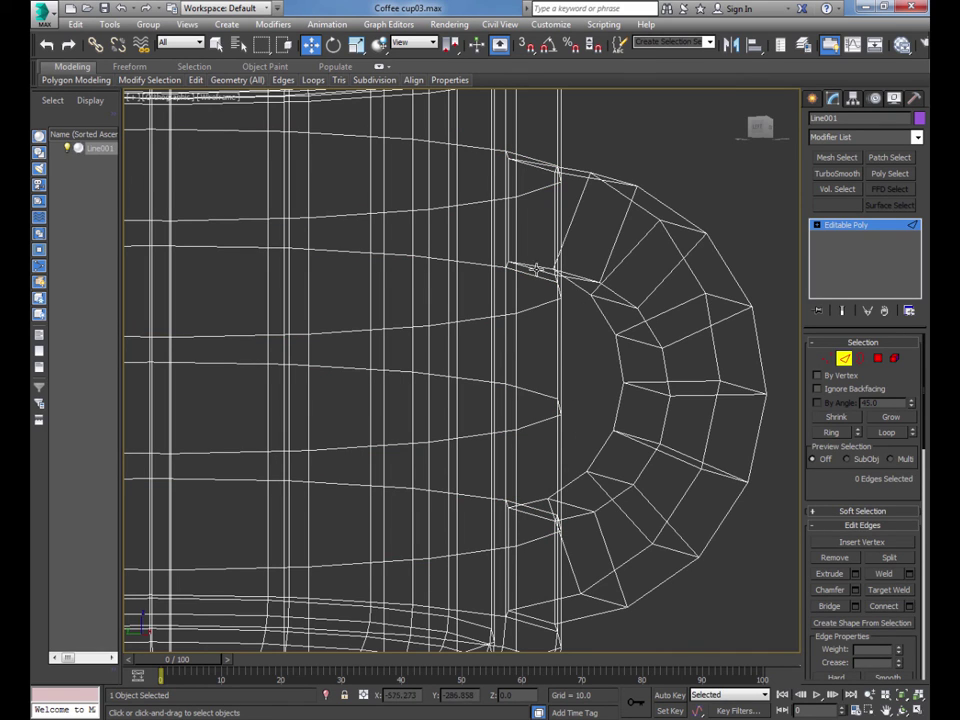
Step: Select the four-edge loop where the handle's upper end joins the inset on the cup wall
middle_drag(536, 214, 525, 381)
scroll(510, 389, up, 2)
scroll(510, 389, up, 2)
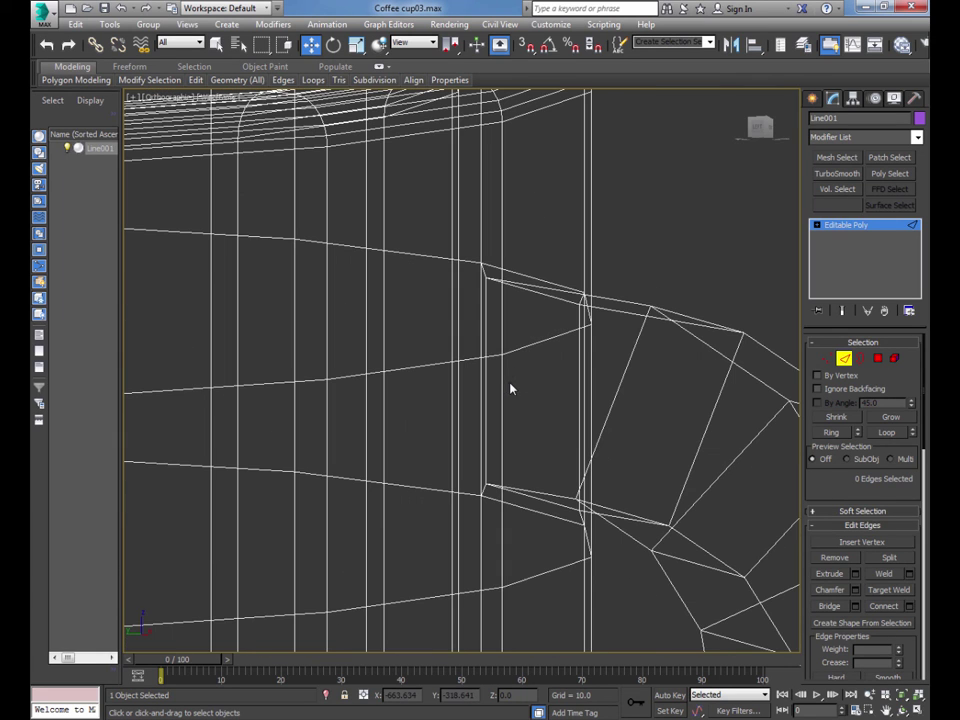
alt+middle_drag(539, 365, 529, 379)
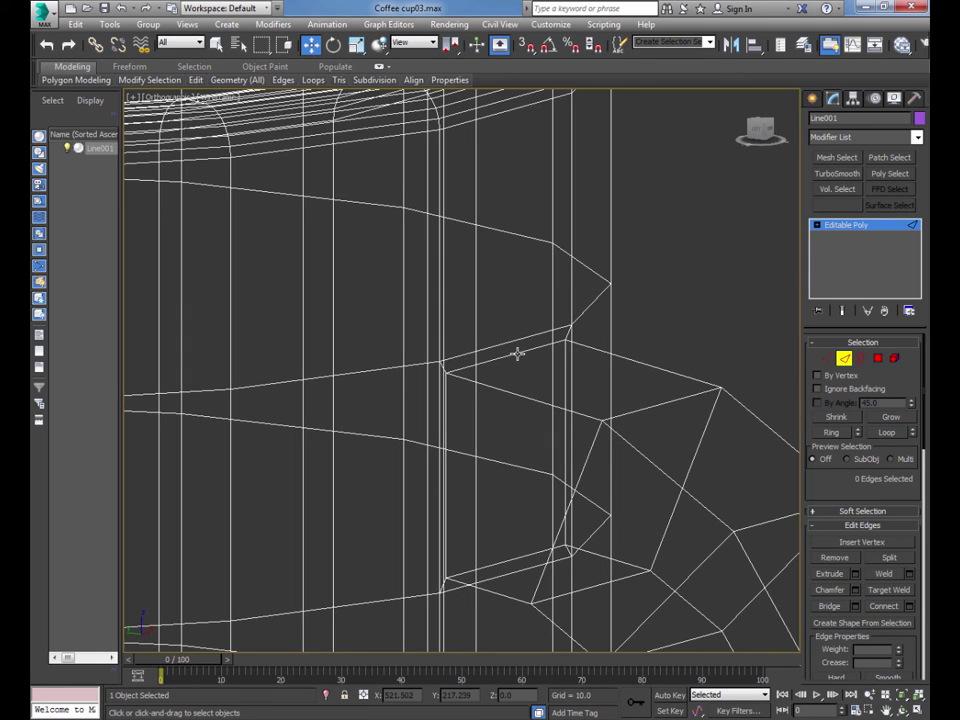
click(517, 354)
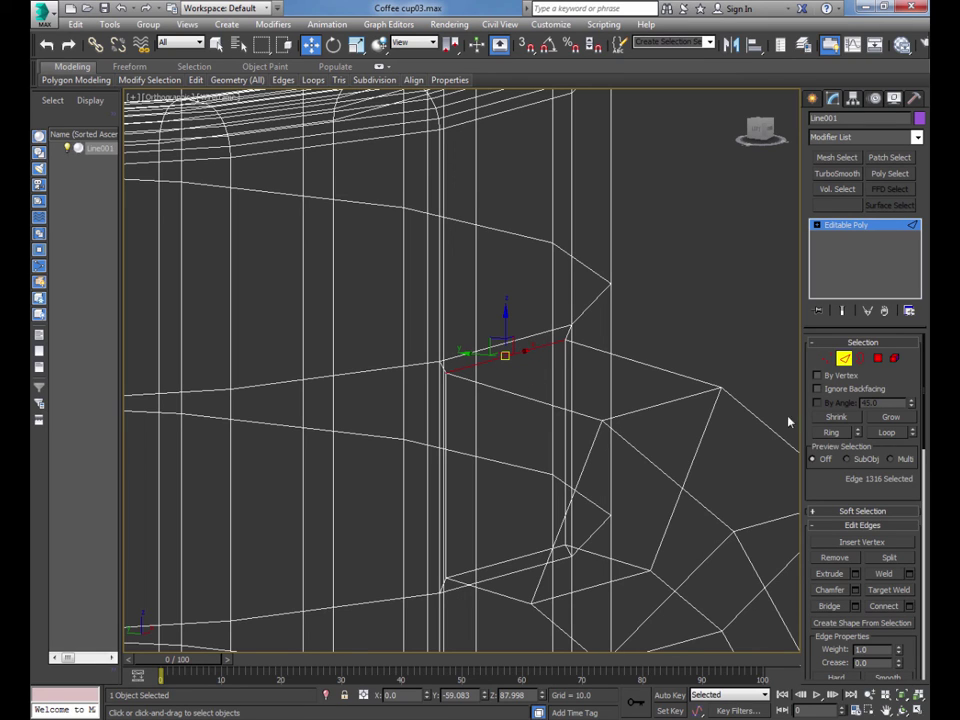
click(887, 432)
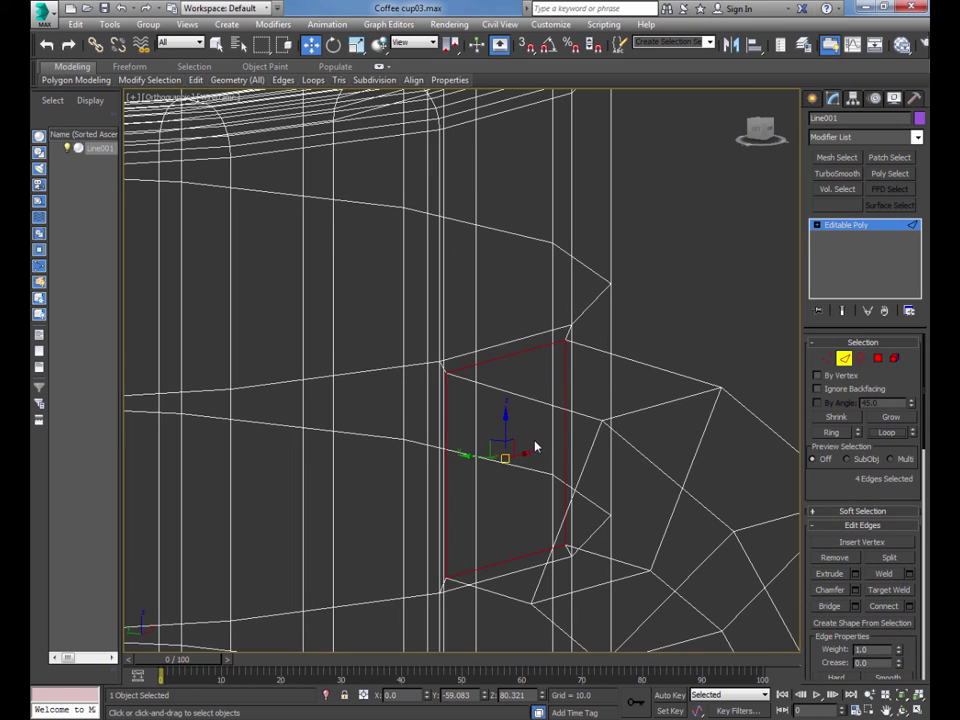
Step: Add the edge loop at the handle's lower joint with the cup wall to the selection
middle_drag(532, 441, 513, 209)
scroll(510, 211, down, 4)
middle_drag(512, 505, 509, 441)
scroll(509, 441, up, 6)
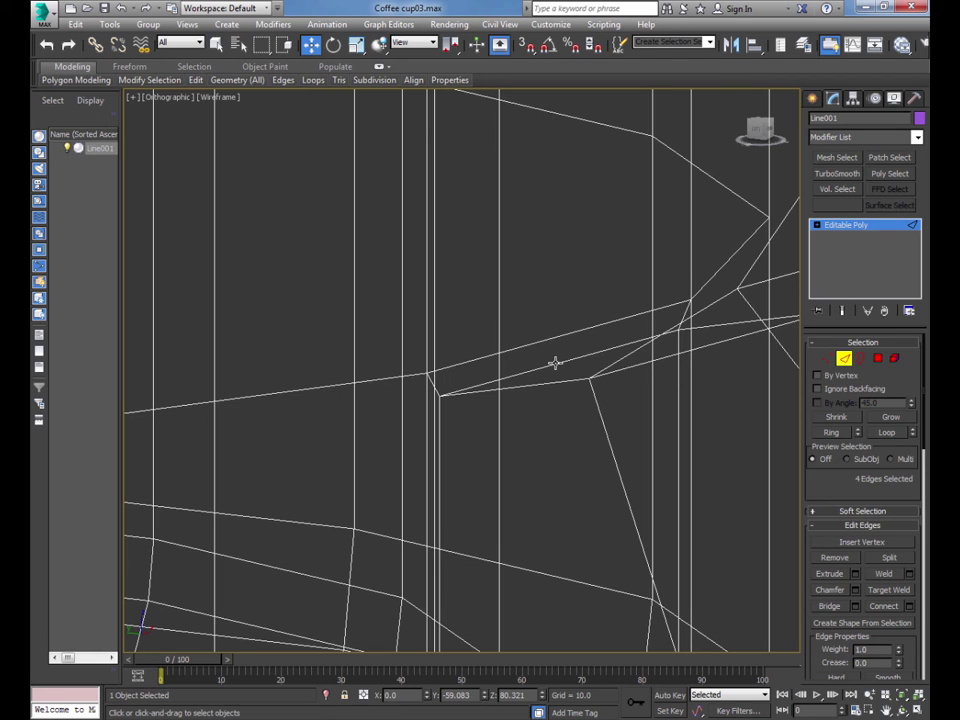
ctrl+click(556, 363)
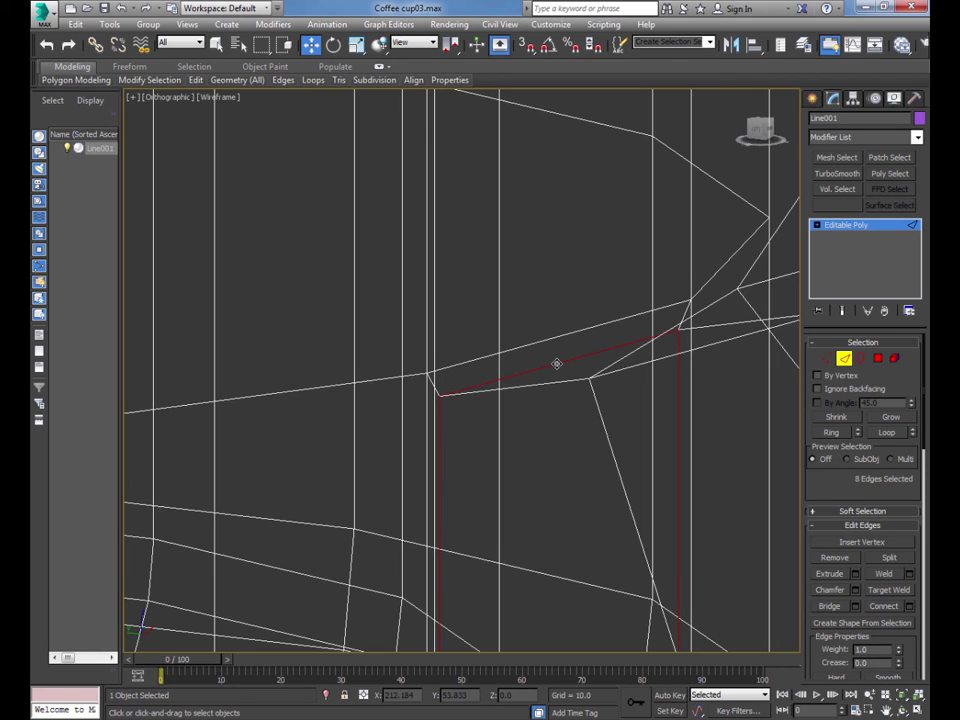
Step: Move both handle joint loops along Y slightly outward from the cup wall, and deselect them
middle_drag(564, 399, 528, 325)
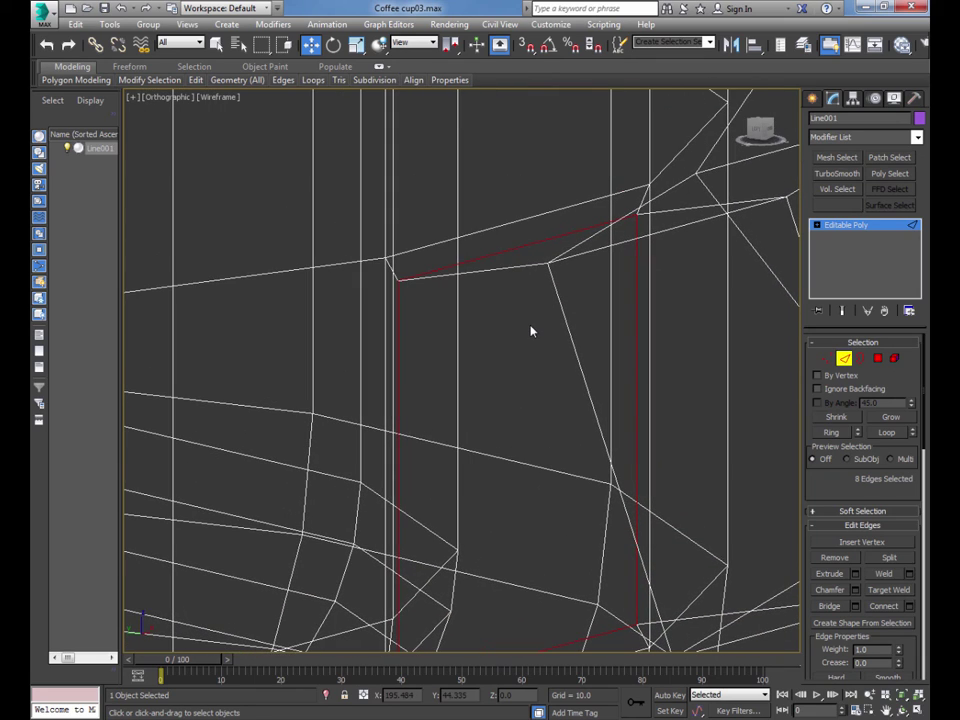
scroll(531, 321, down, 5)
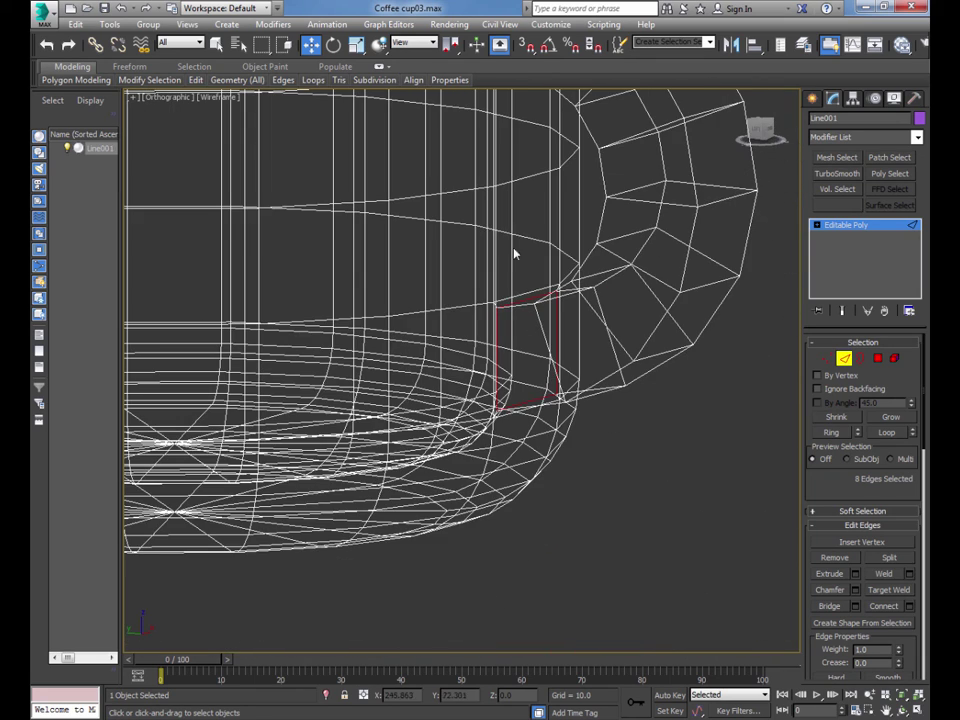
middle_drag(514, 253, 489, 441)
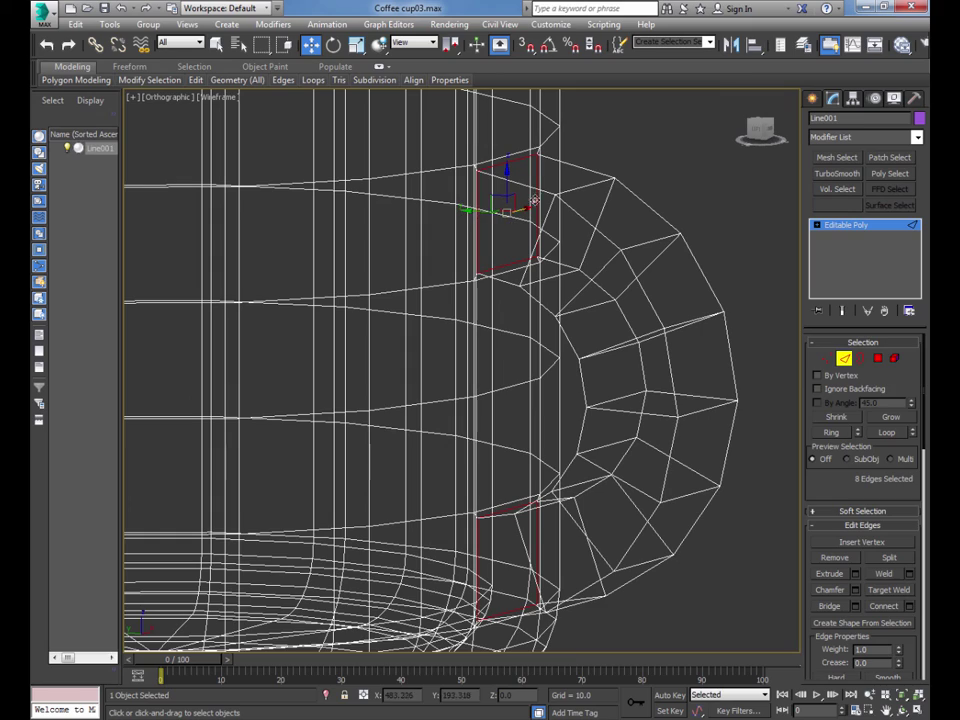
alt+middle_drag(487, 246, 507, 261)
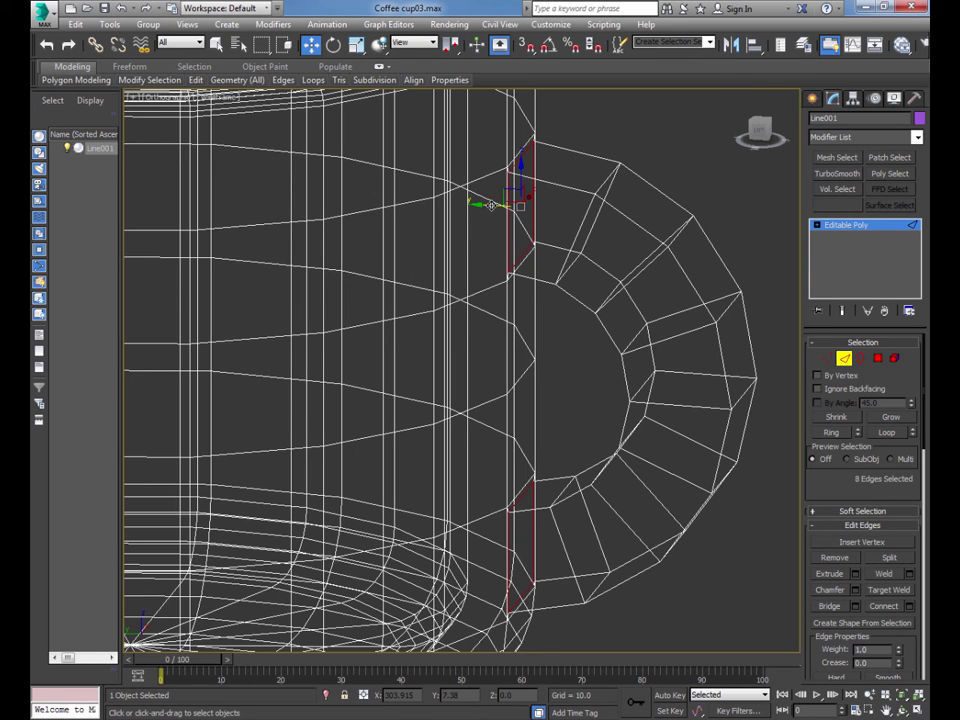
drag(490, 205, 512, 207)
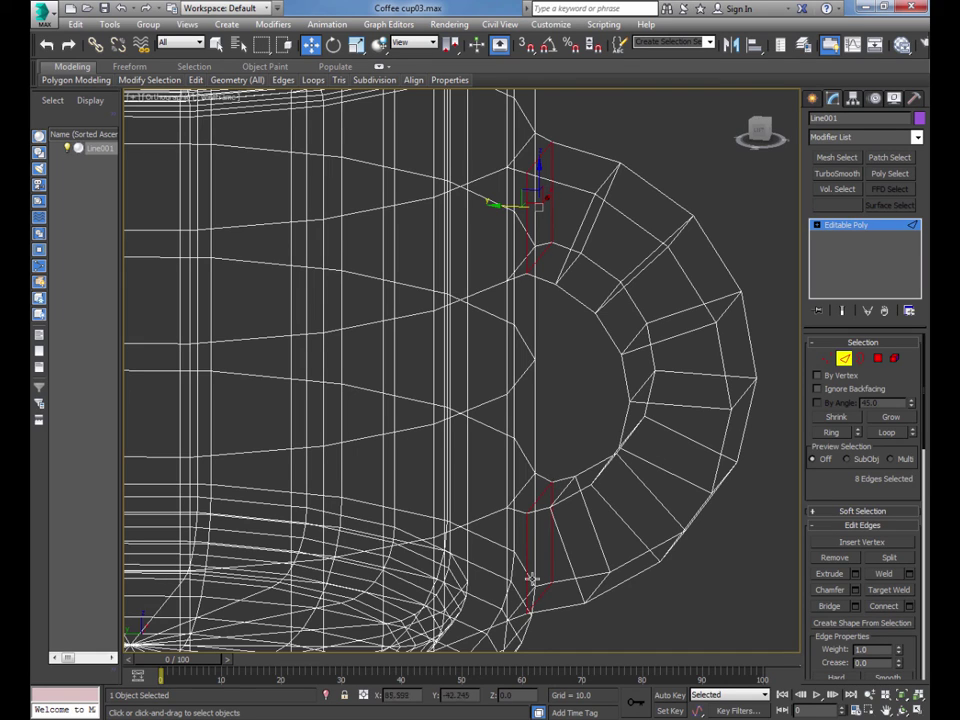
click(570, 400)
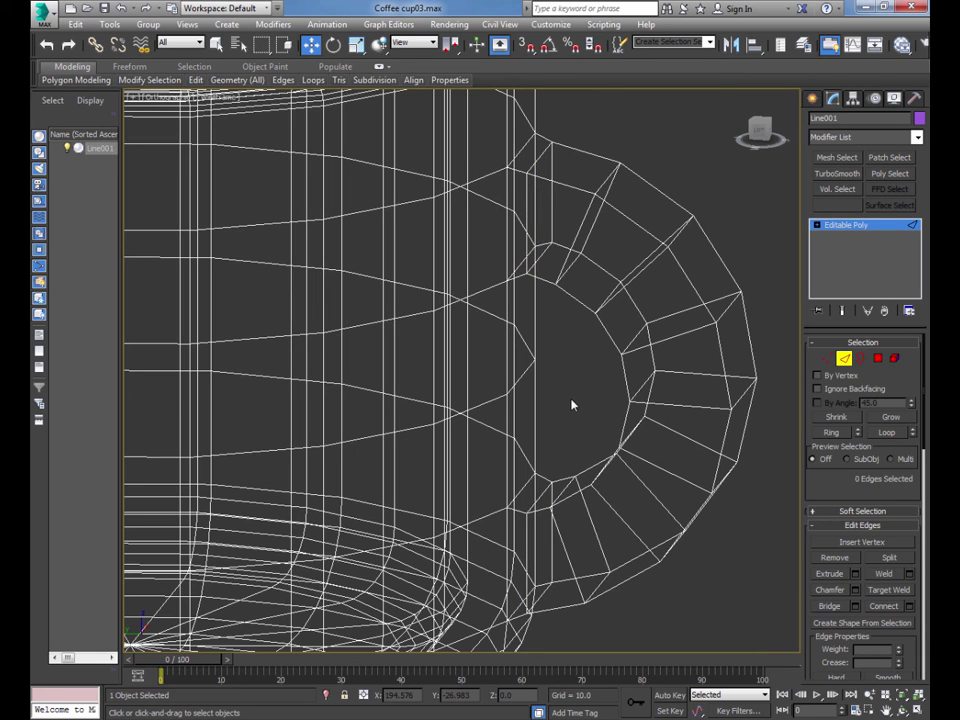
Step: Return to shaded display and examine the handle joints and the whole cup
key(F3)
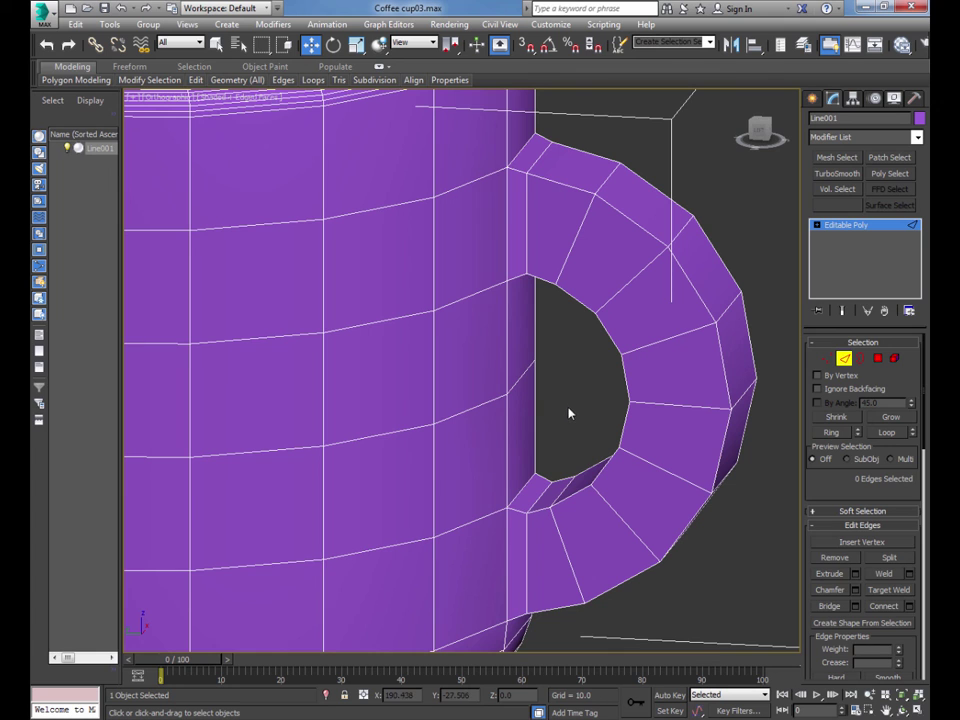
middle_drag(568, 401, 558, 367)
scroll(558, 367, down, 8)
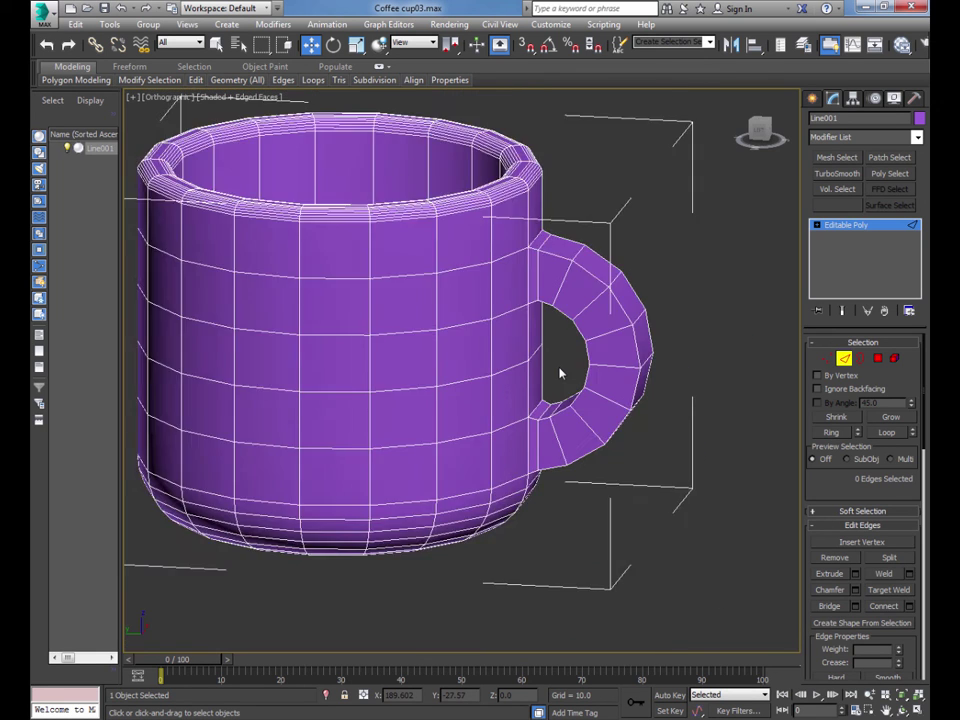
alt+middle_drag(562, 413, 540, 407)
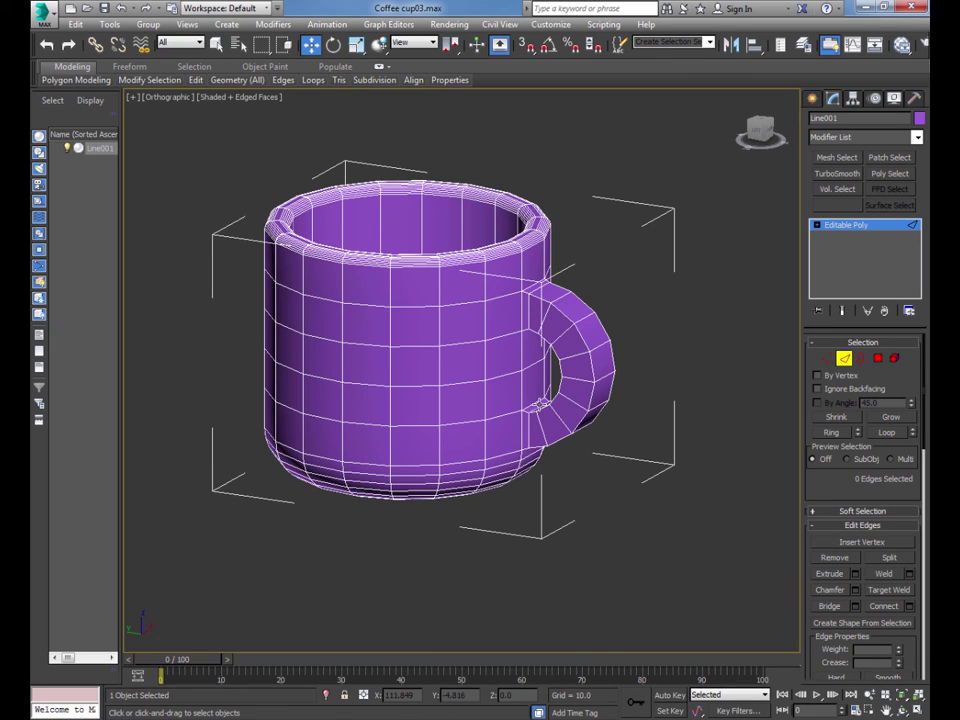
scroll(557, 413, down, 6)
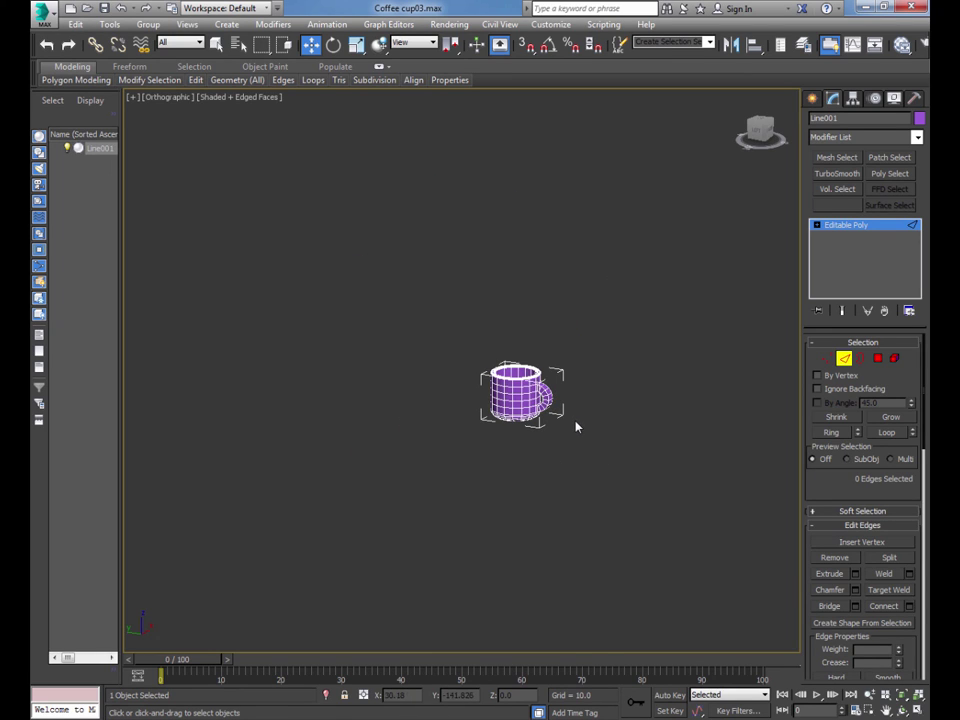
middle_drag(576, 427, 621, 291)
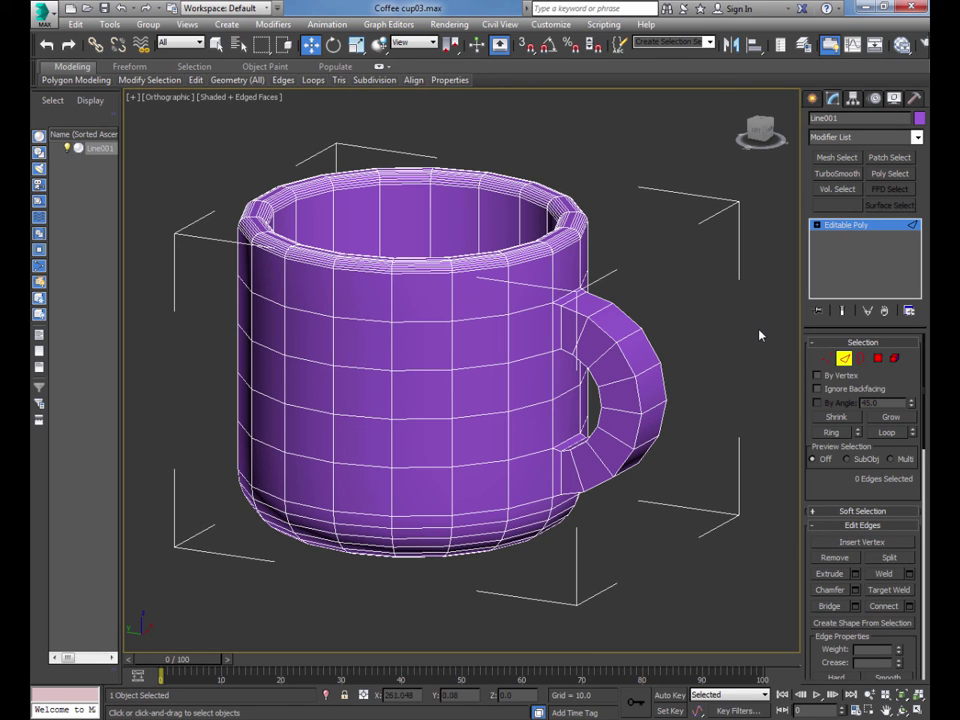
Step: Leave edge editing on the Editable Poly and deselect the cup
click(818, 226)
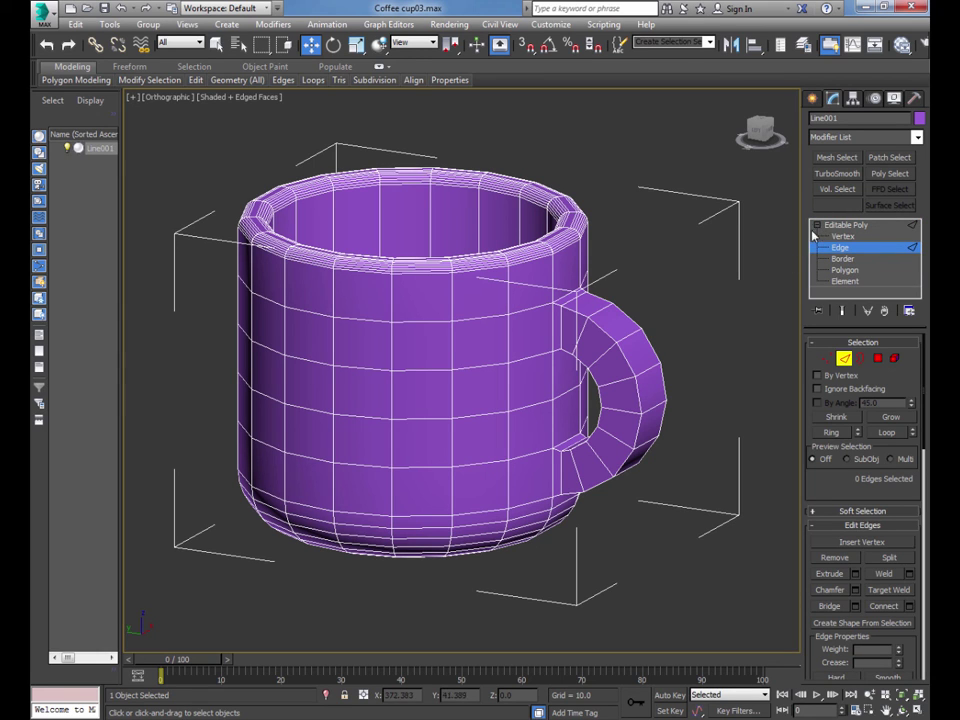
click(836, 226)
click(716, 283)
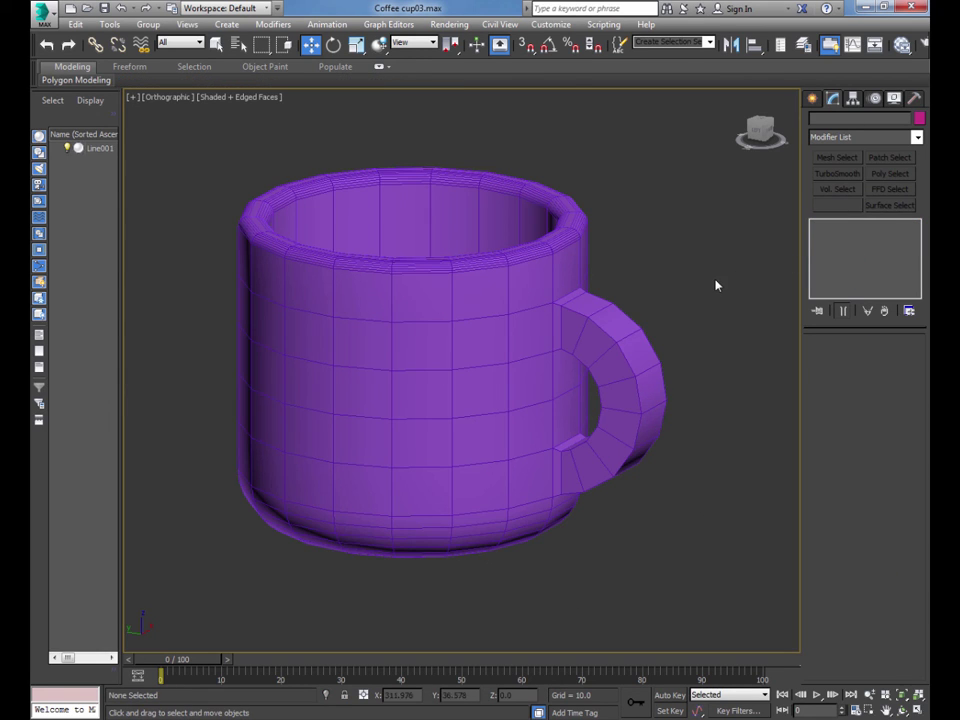
right_click(718, 281)
click(596, 272)
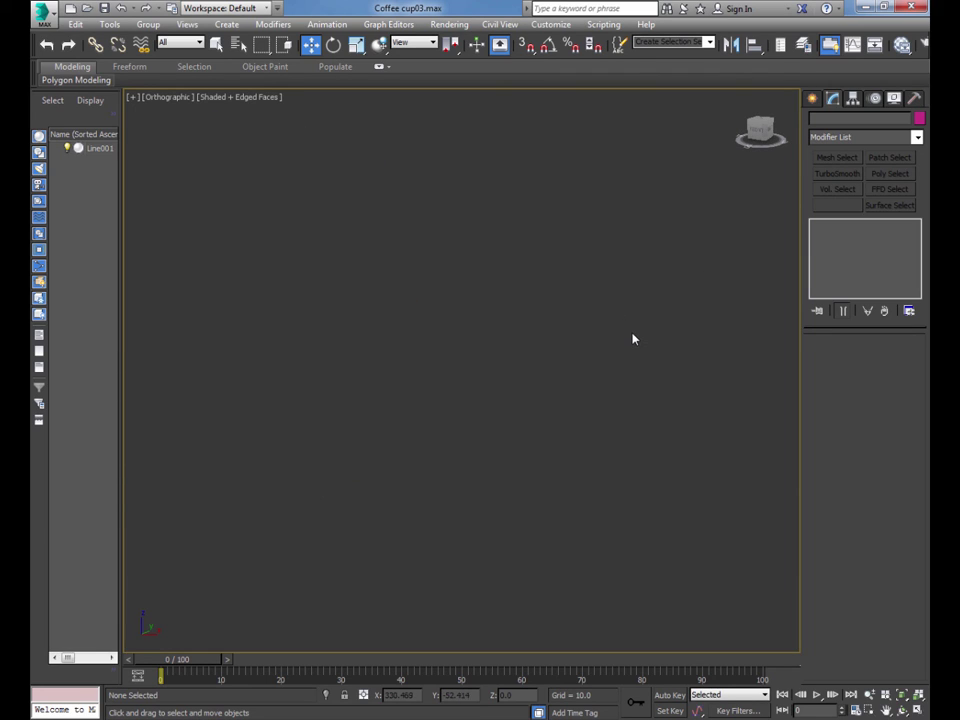
Step: Select the Line001 object from the scene's object list and rename it "cup"
click(98, 150)
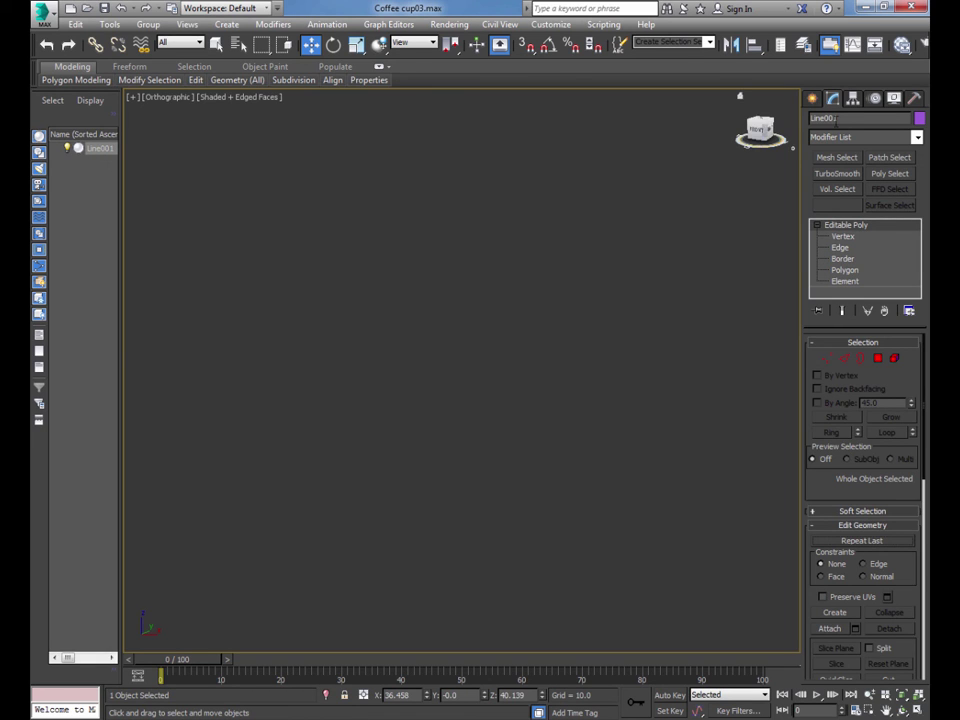
text(cup)
Step: Frame the renamed cup object in the viewport and turn it to show the handle in profile
click(93, 149)
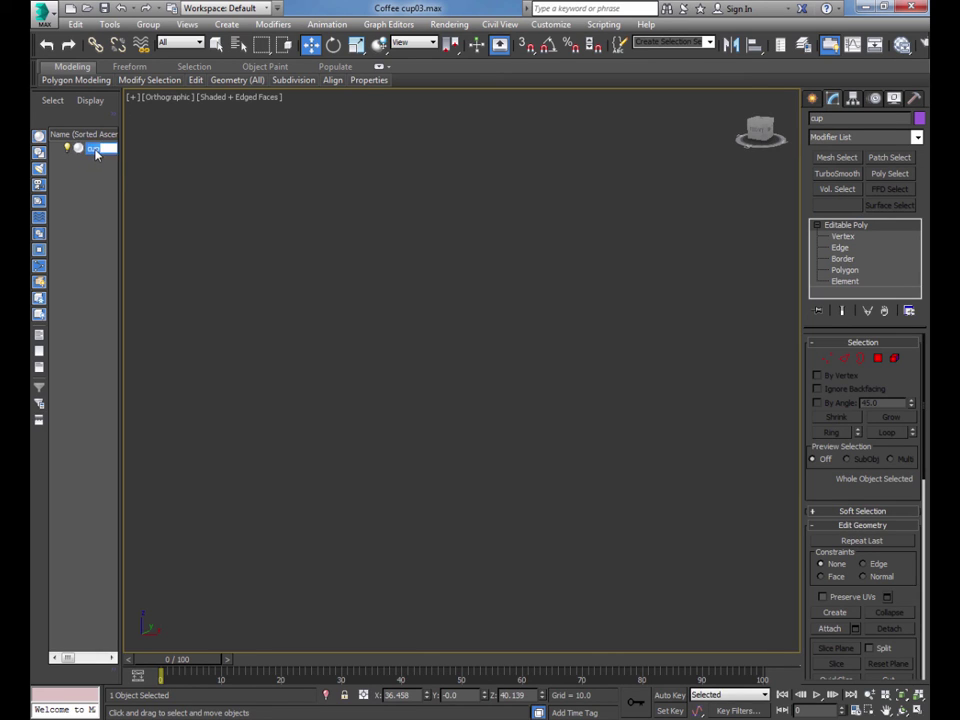
click(95, 152)
click(95, 152)
key(z)
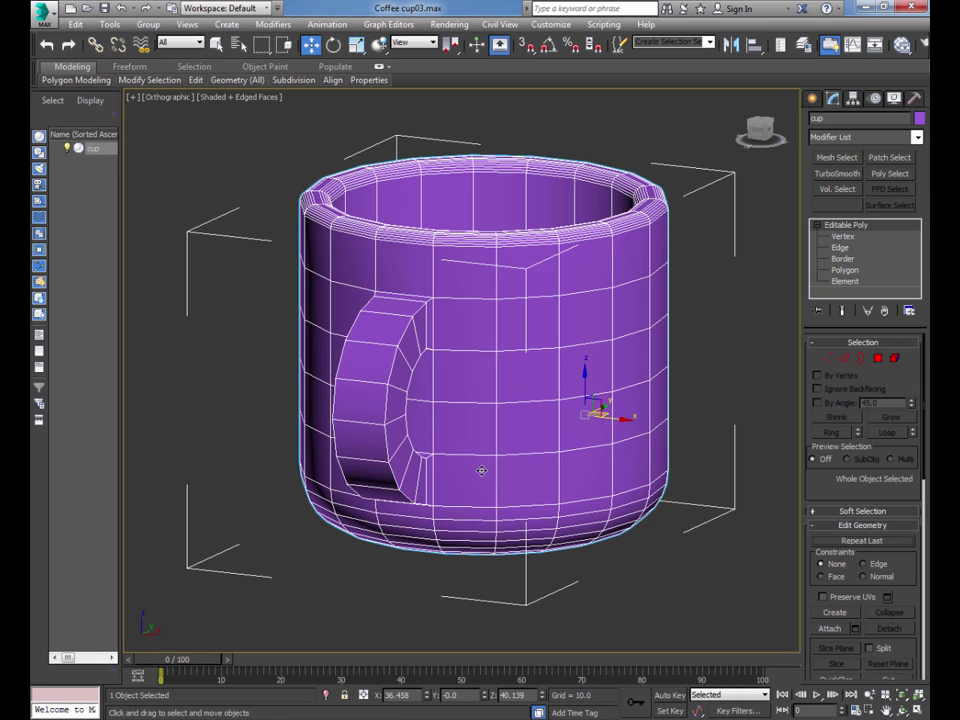
middle_drag(502, 444, 576, 427)
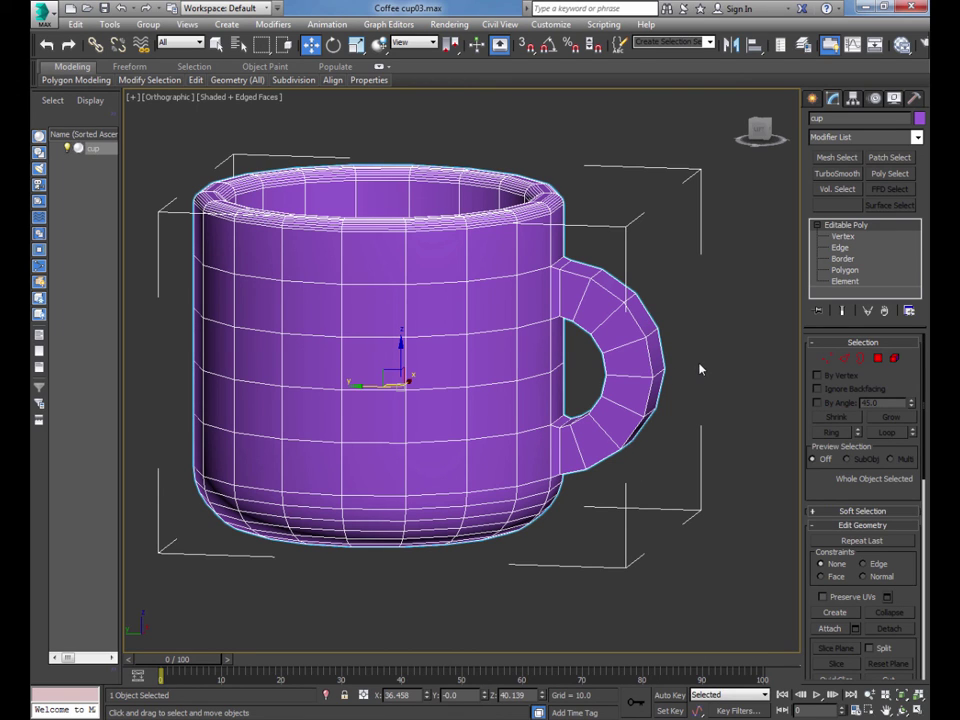
Step: Add a TurboSmooth modifier to the cup above its Editable Poly
click(881, 137)
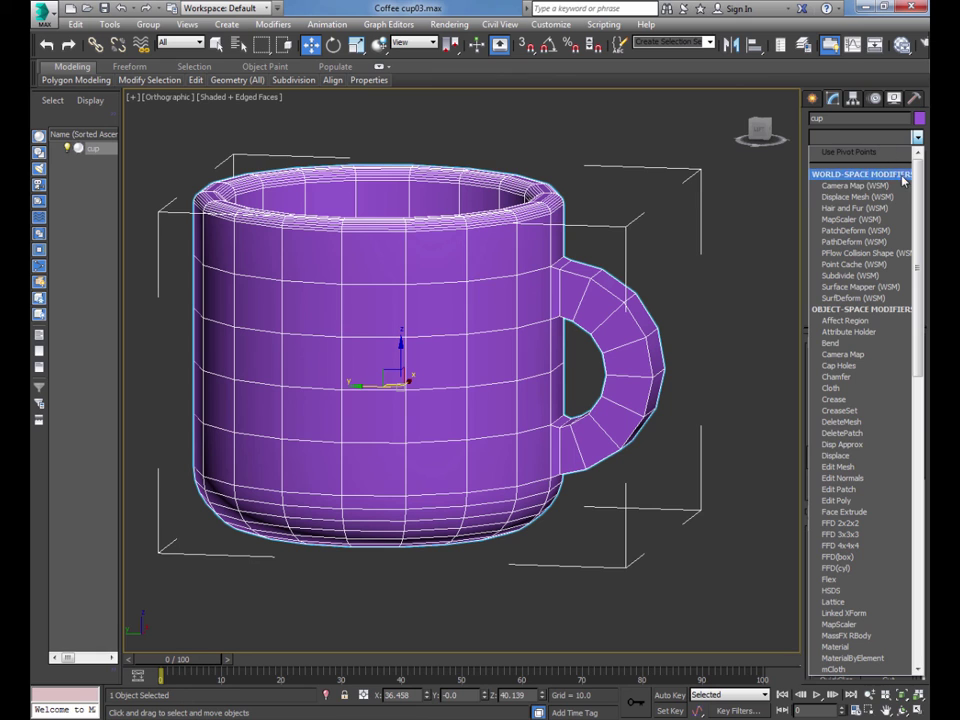
drag(918, 181, 926, 467)
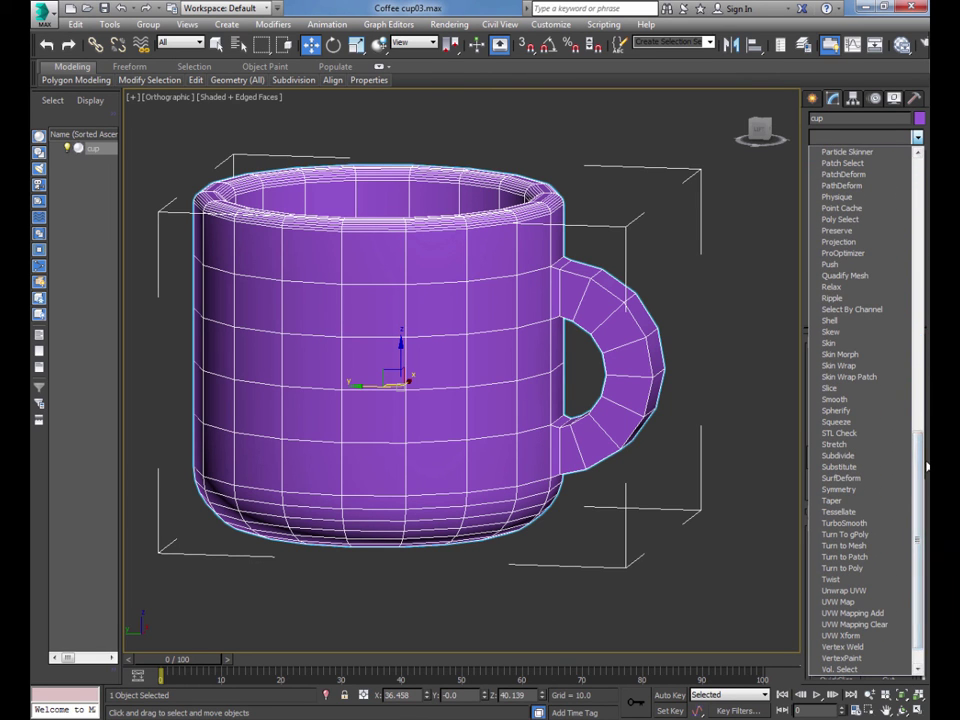
click(845, 523)
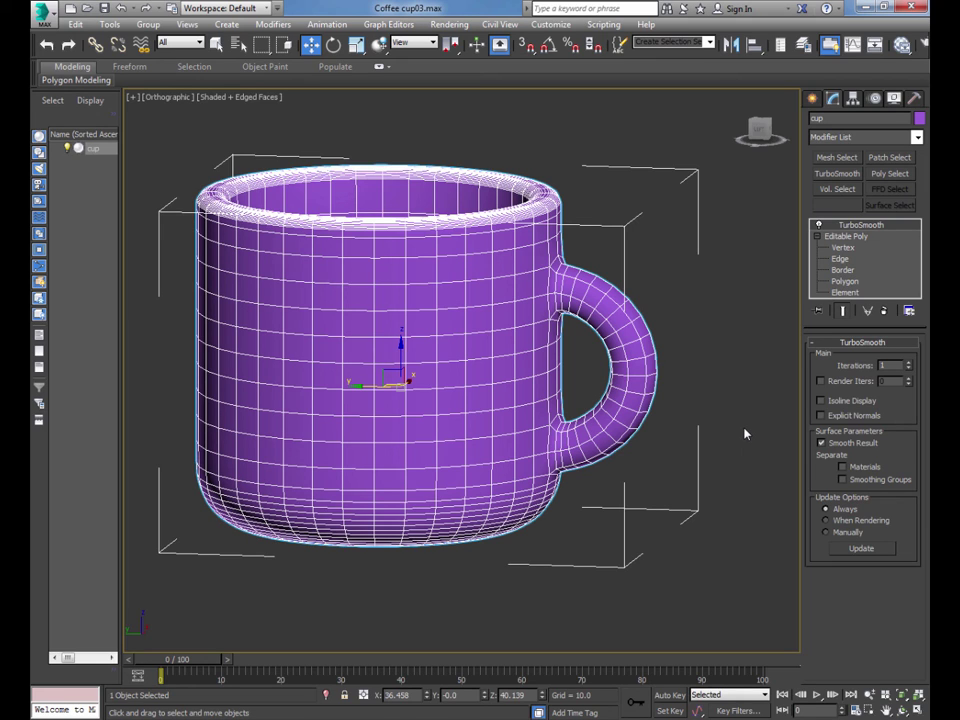
Step: Set the TurboSmooth iterations to 2, compare the cup with and without edged faces, and leave it plain shaded
key(F4)
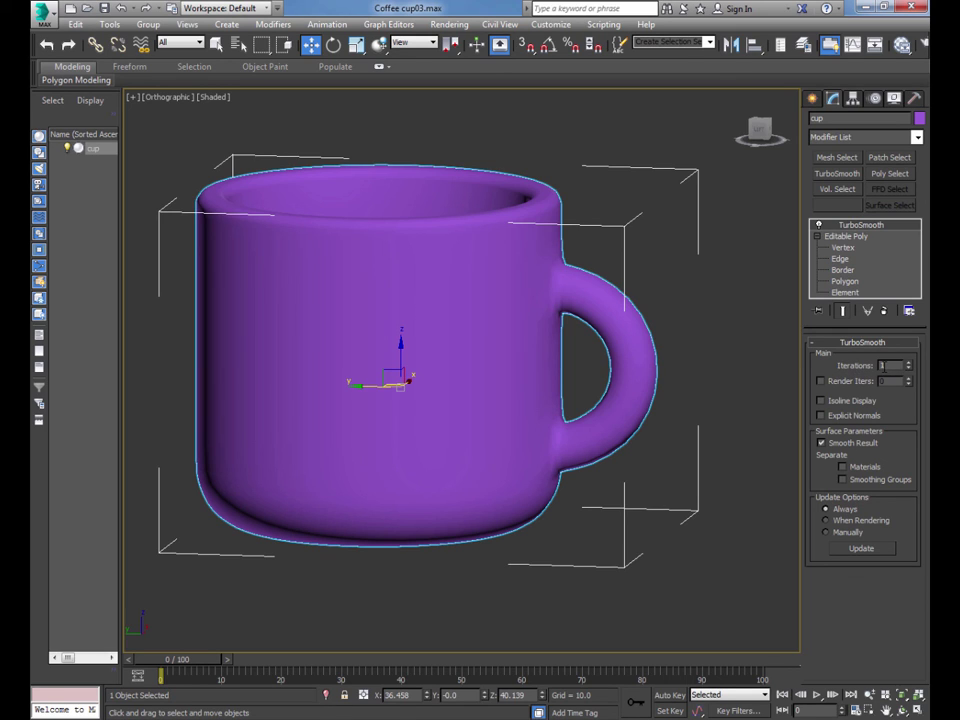
click(907, 363)
click(908, 364)
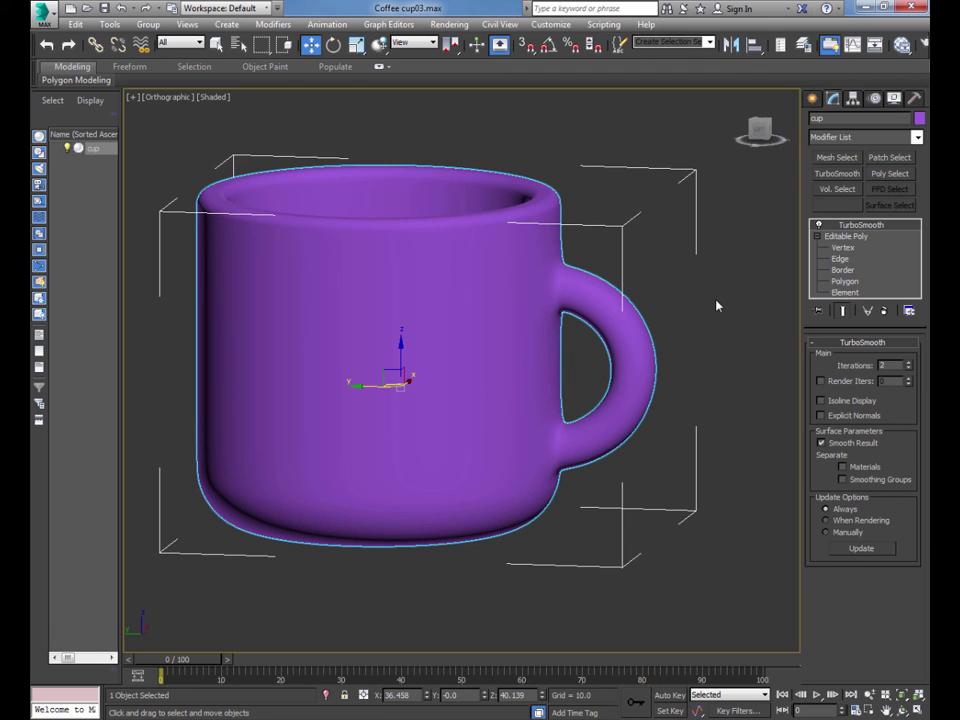
key(F4)
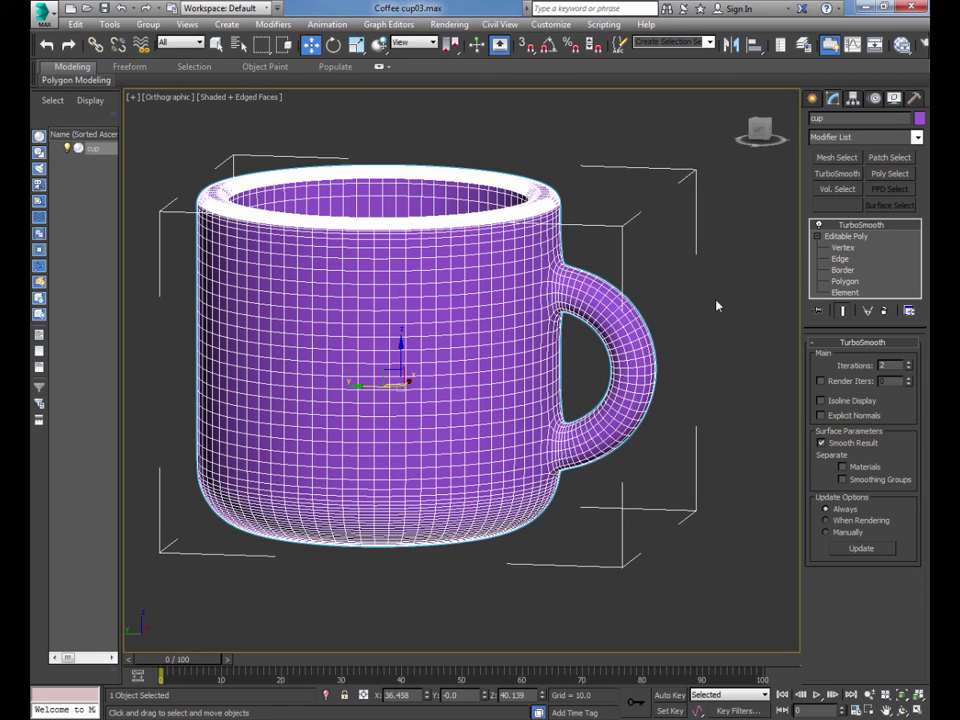
key(F4)
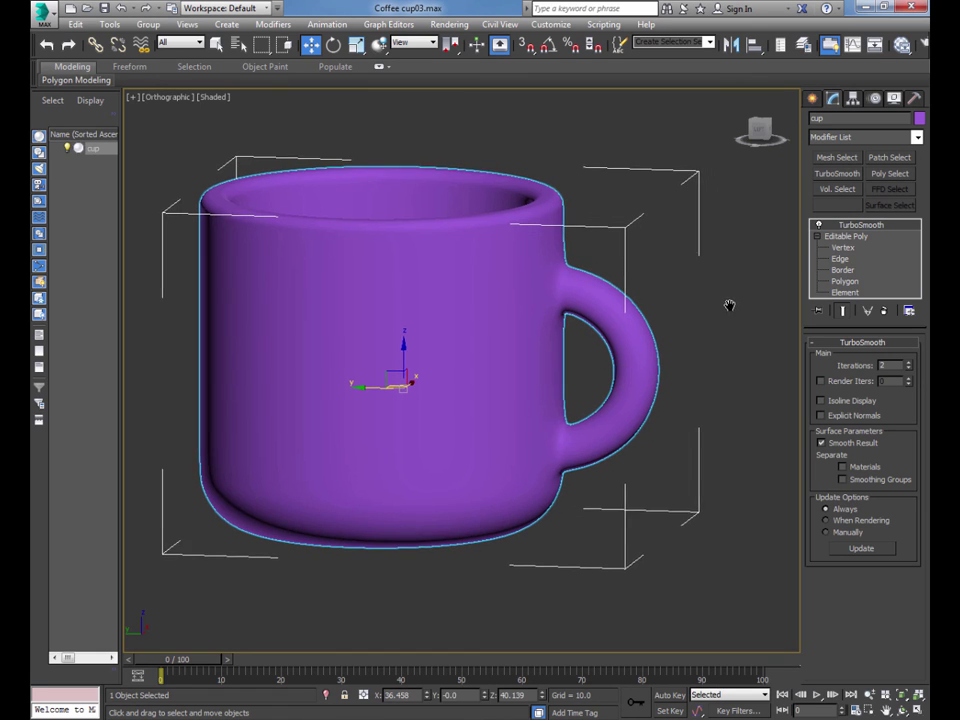
middle_drag(717, 306, 739, 312)
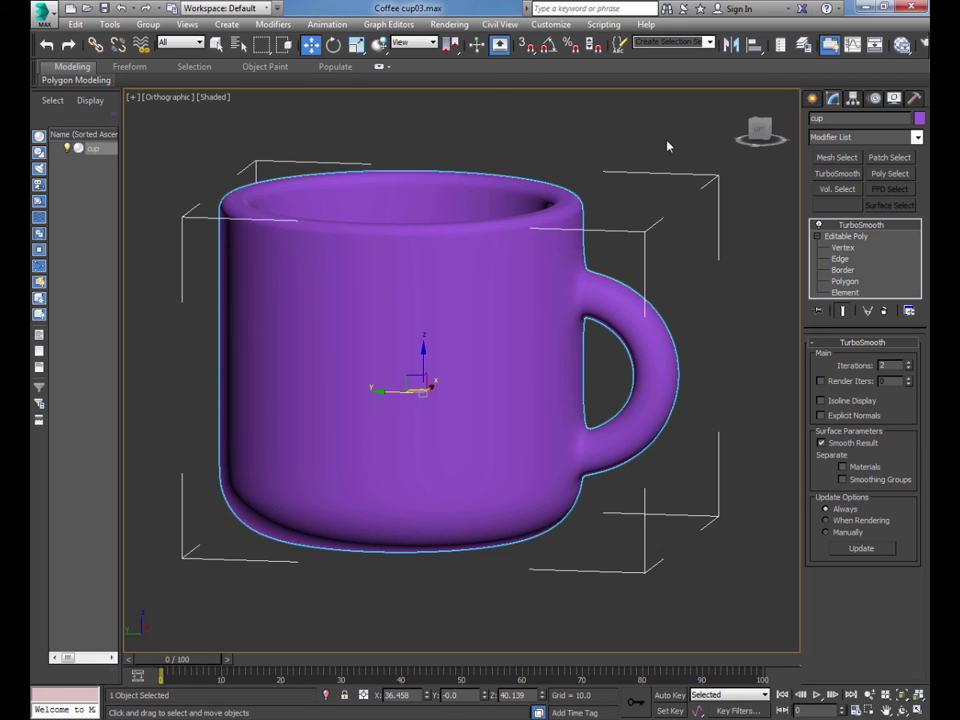
middle_drag(382, 340, 412, 340)
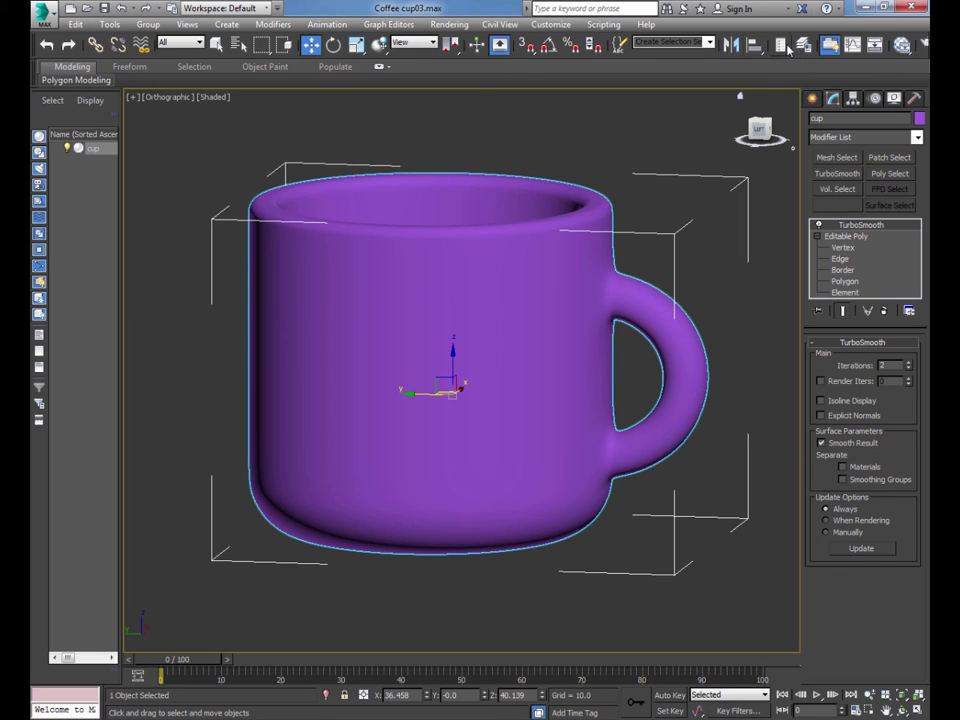
Step: Test render the smoothed cup from the orthographic view with the Default Scanline Renderer, and close the render windows
click(925, 46)
drag(35, 50, 278, 102)
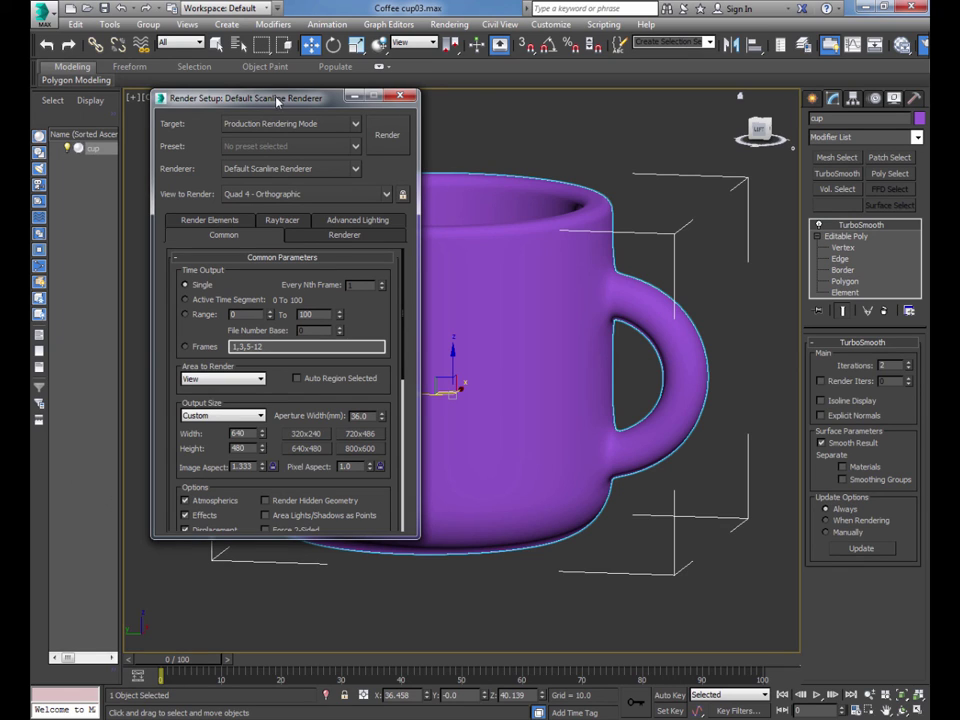
click(385, 137)
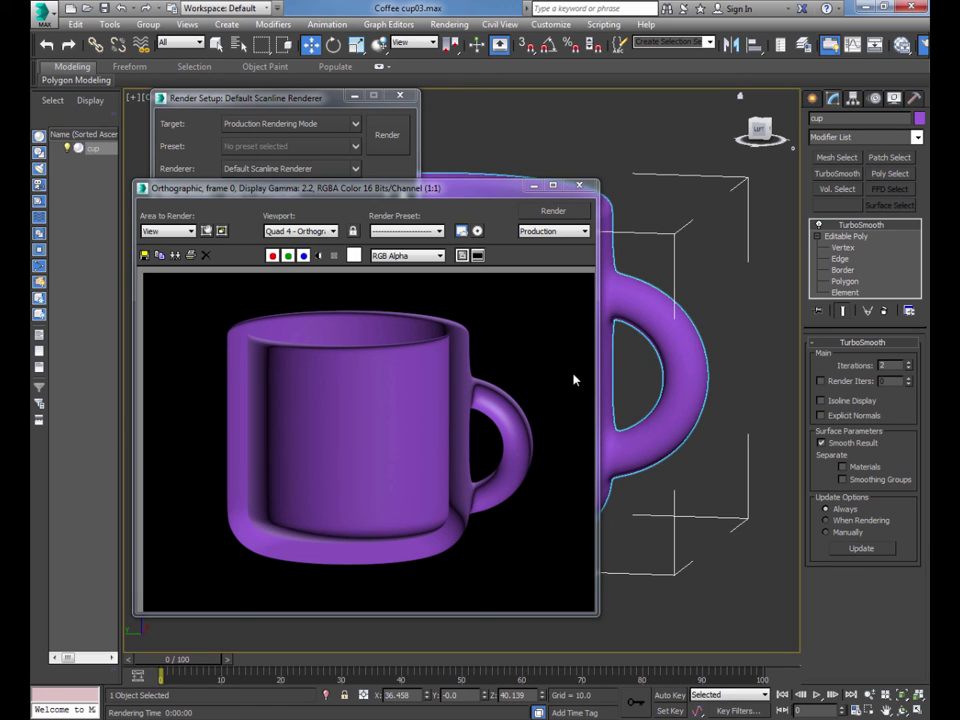
click(579, 187)
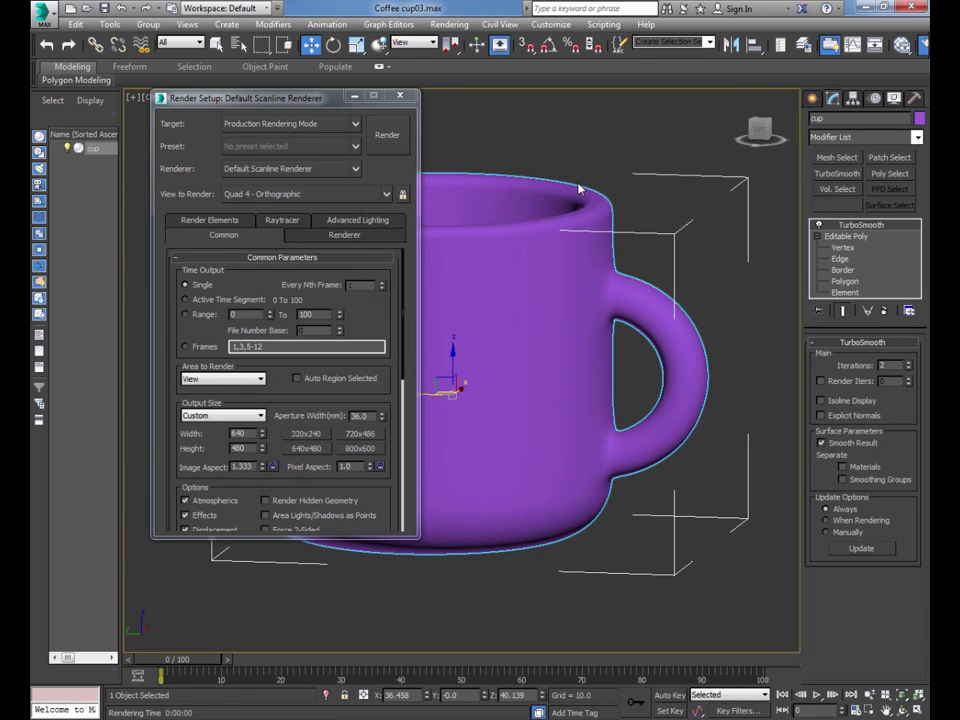
click(399, 98)
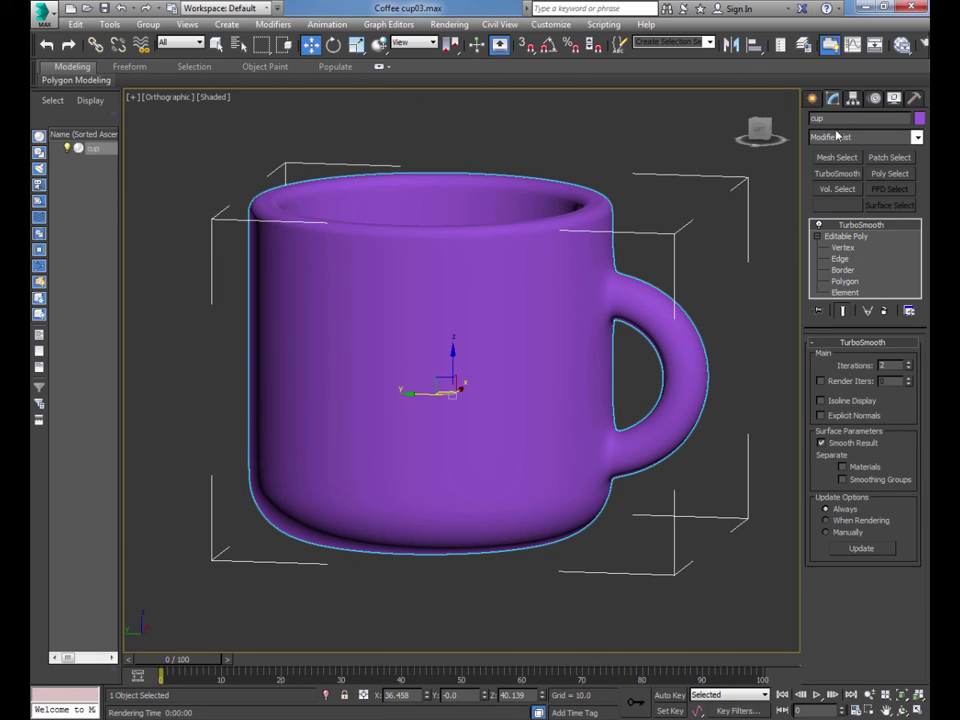
Step: Flip the normals of all the cup's polygons at the Editable Poly's Polygon level and clear the polygon selection
click(845, 281)
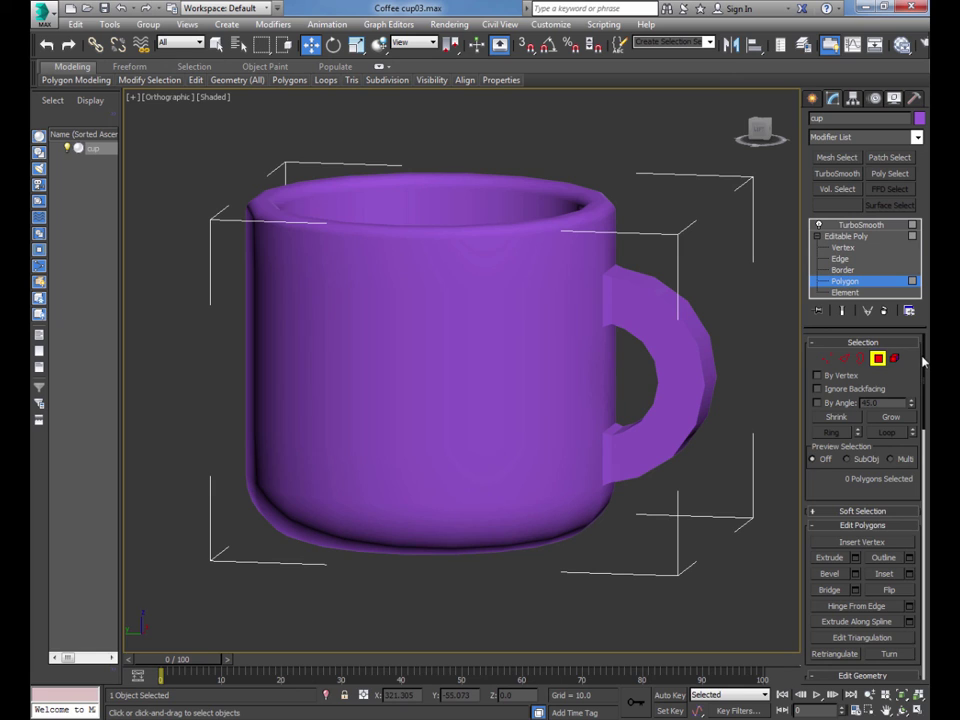
drag(924, 362, 924, 418)
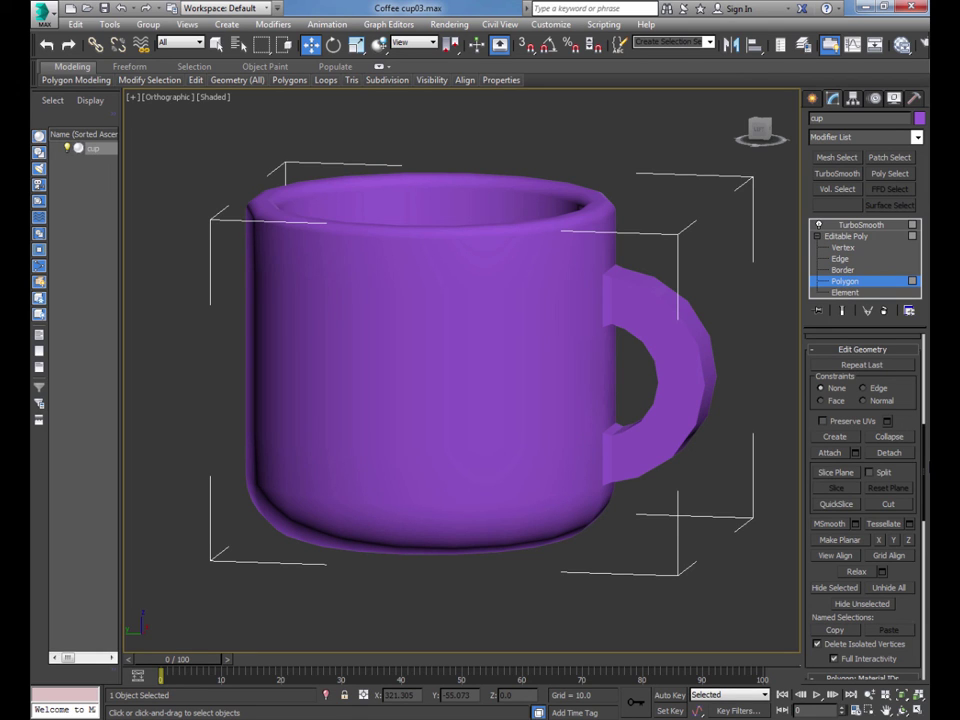
scroll(864, 500, down, 10)
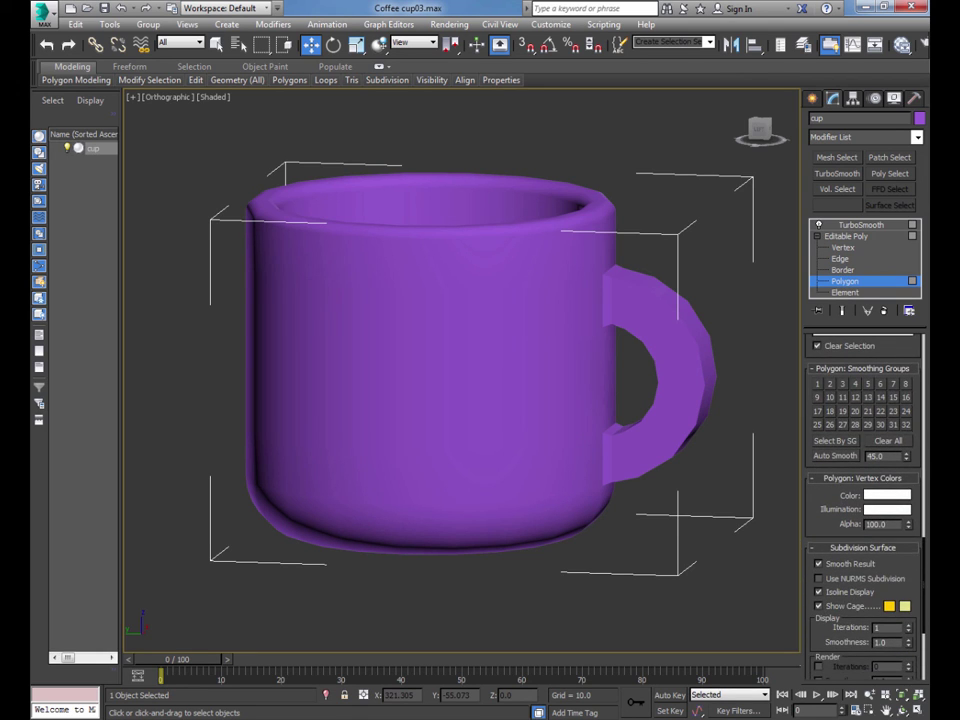
scroll(864, 500, down, 5)
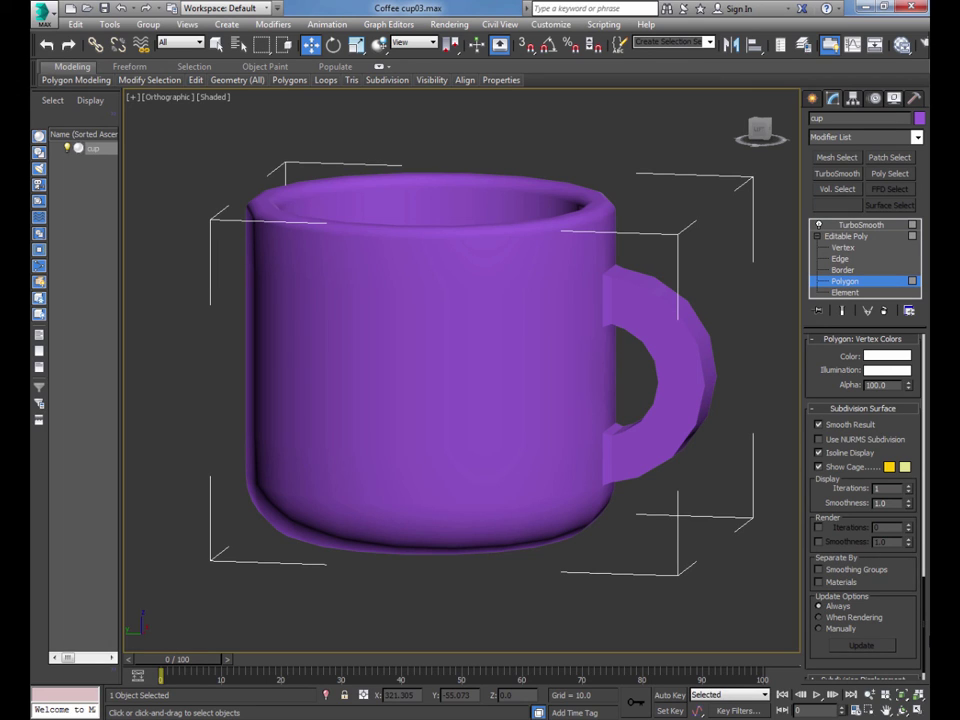
scroll(864, 500, down, 1)
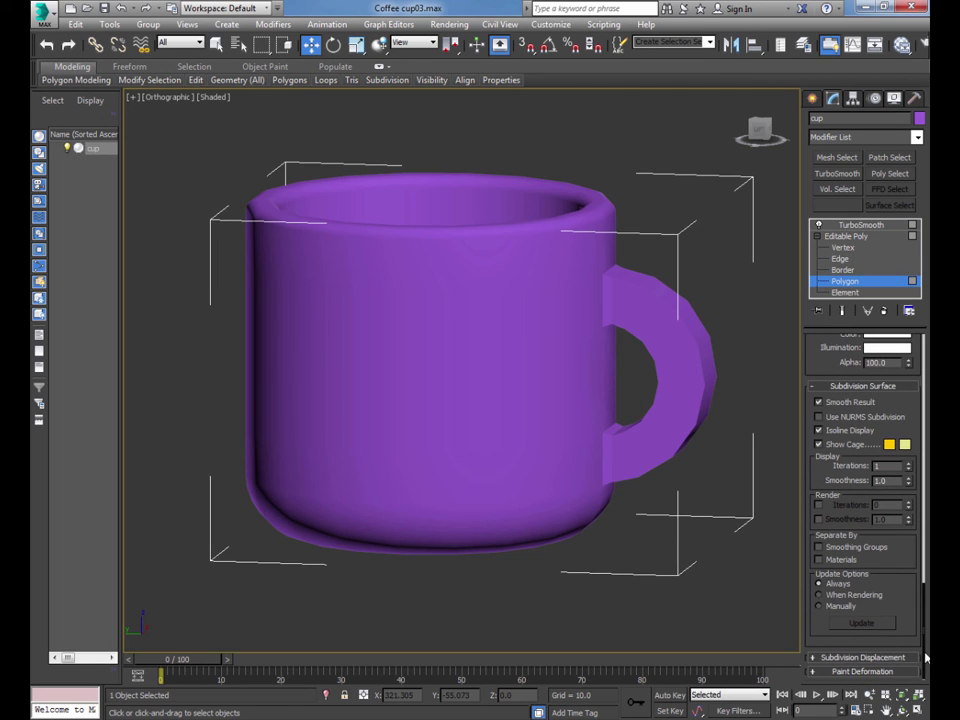
scroll(924, 636, up, 2)
scroll(924, 636, up, 1)
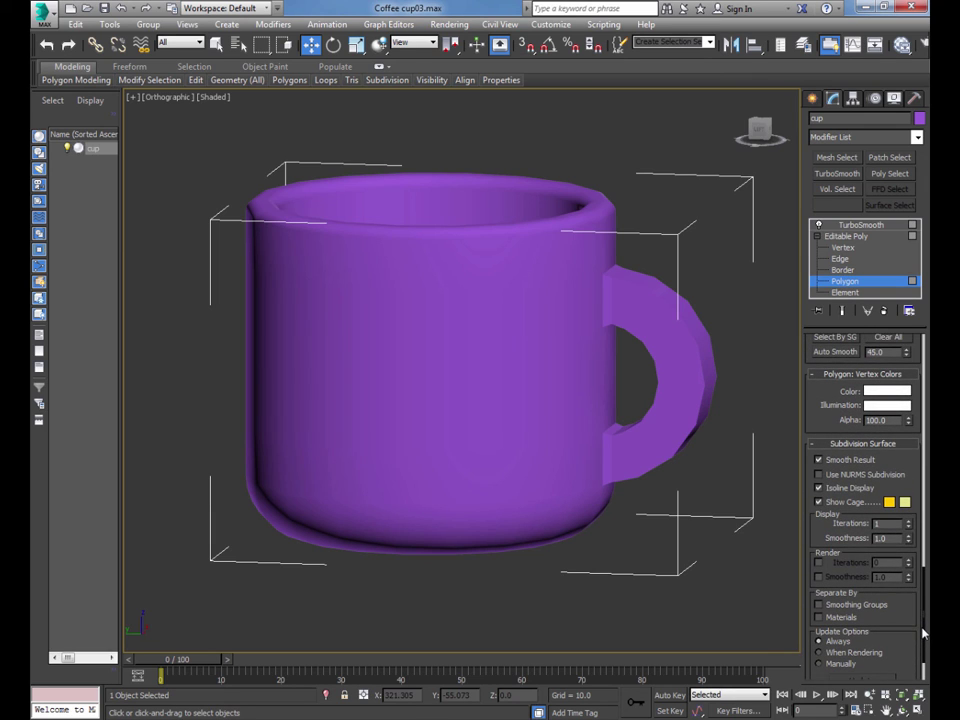
drag(924, 636, 914, 523)
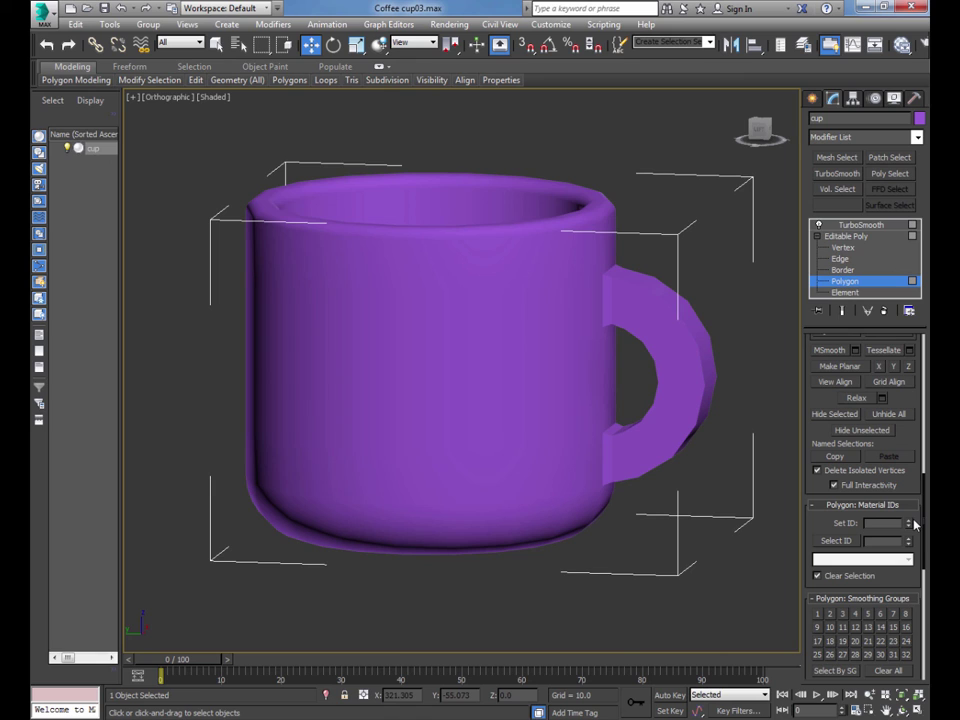
drag(914, 523, 928, 407)
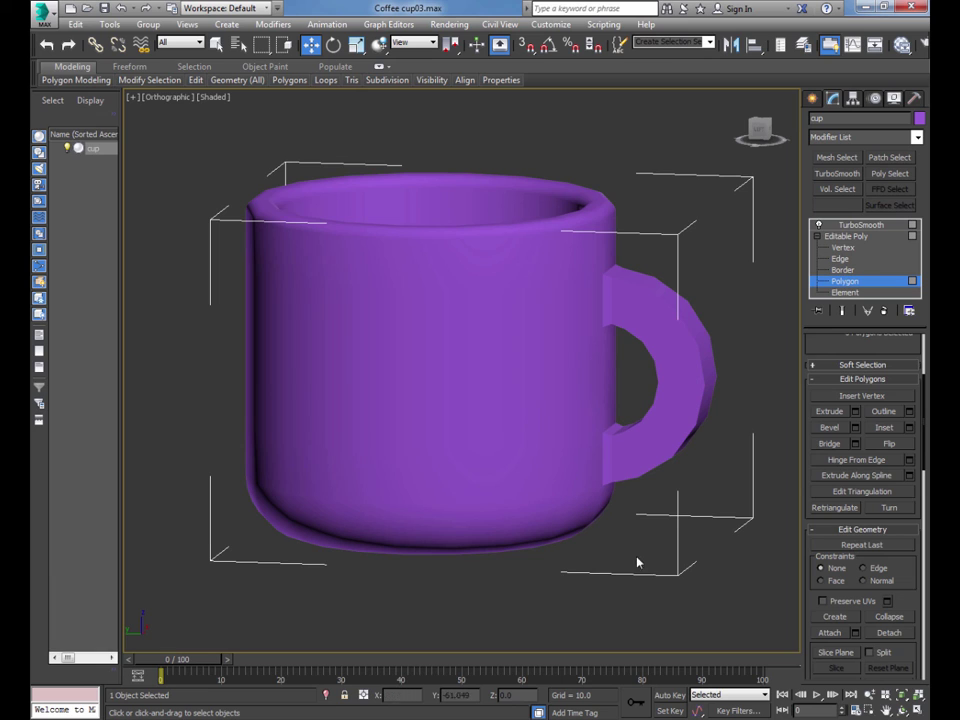
drag(767, 612, 206, 144)
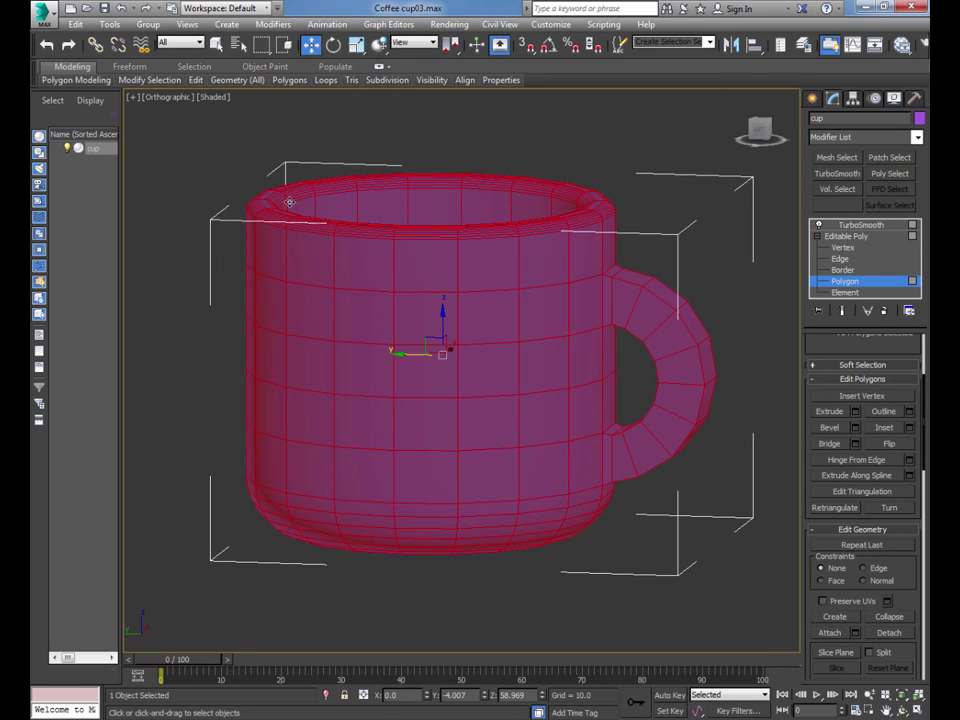
click(891, 444)
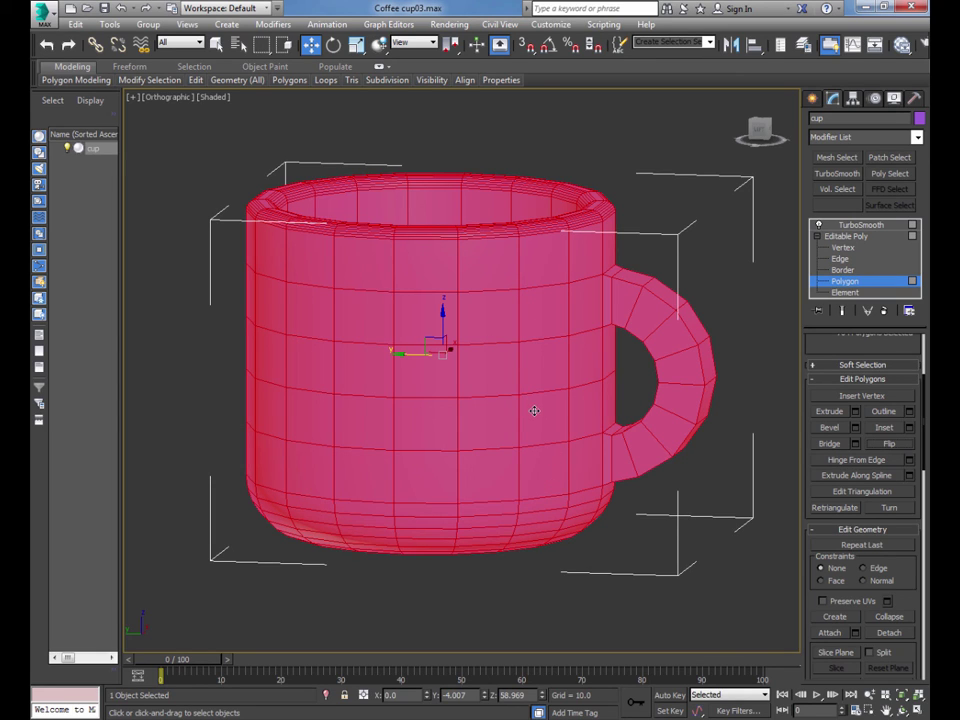
click(690, 265)
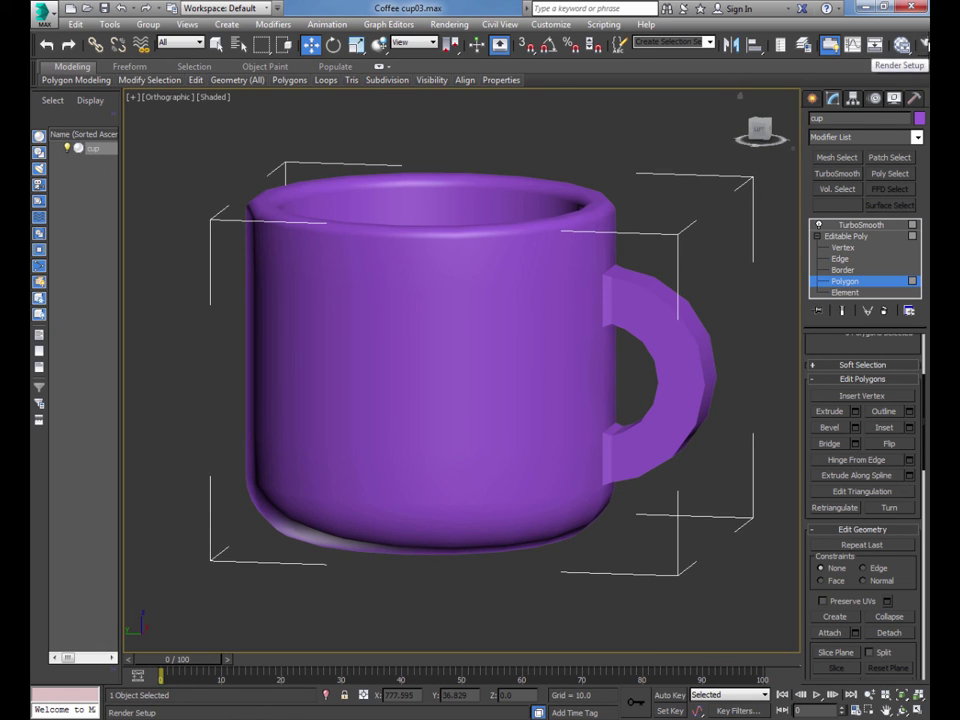
Step: Render the cup again to check its flipped polygons, and close the render windows
click(830, 44)
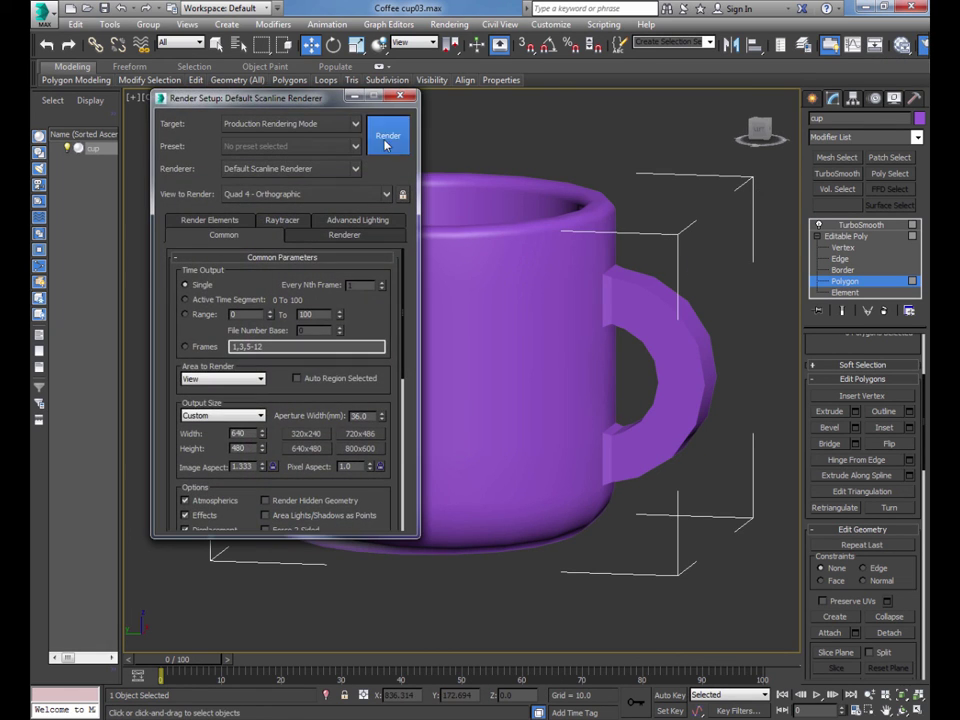
click(386, 140)
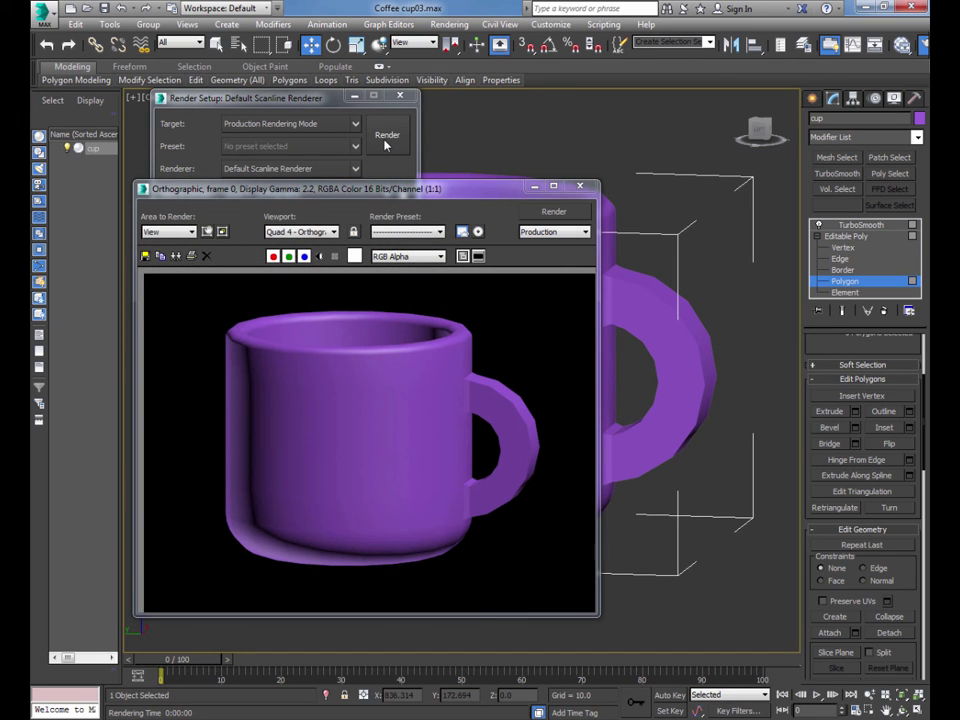
click(580, 187)
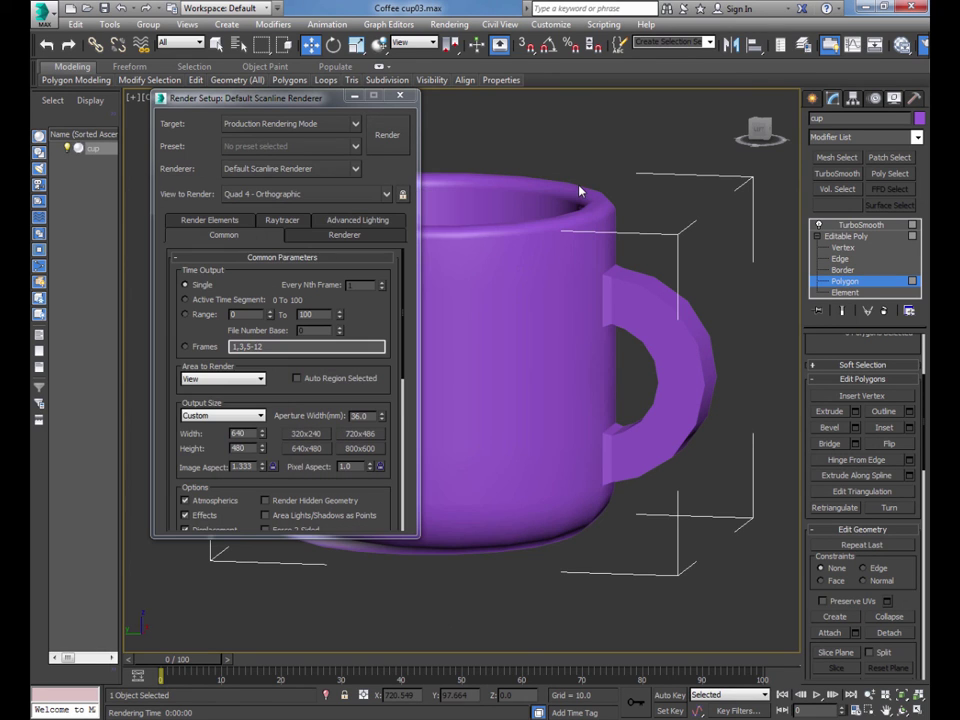
click(401, 99)
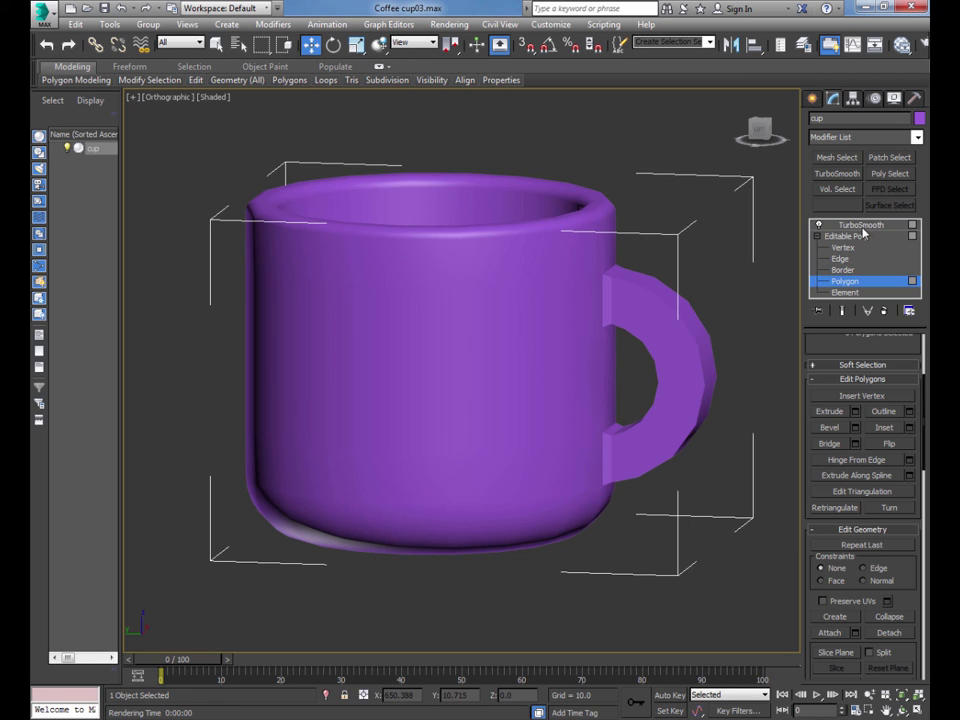
Step: Return to the TurboSmooth level and collapse the cup's entire modifier stack, accepting the collapse
click(862, 226)
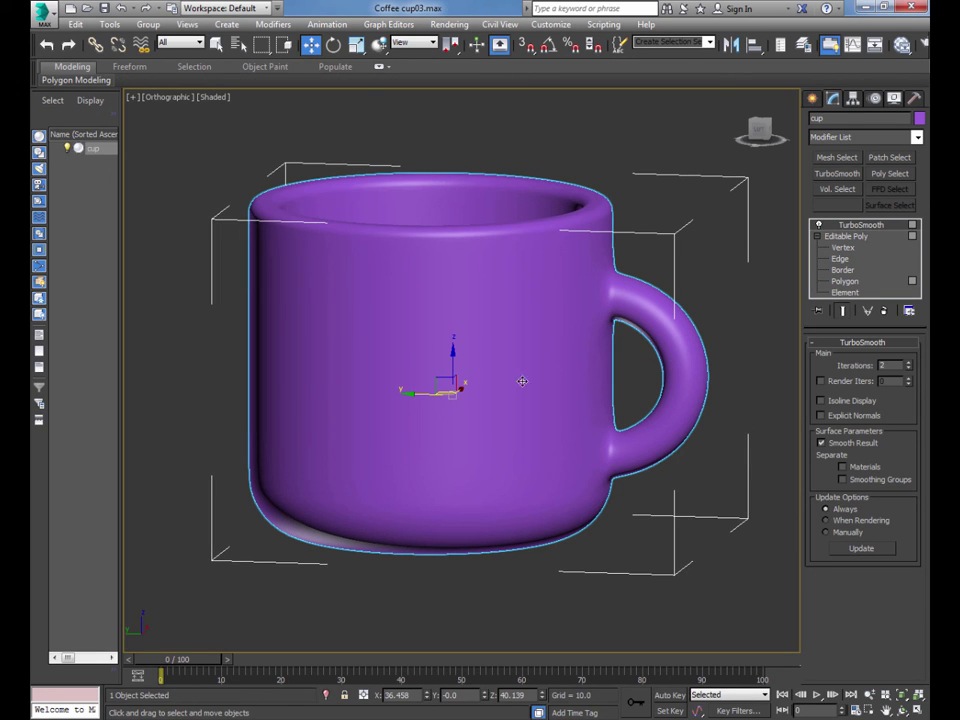
right_click(856, 230)
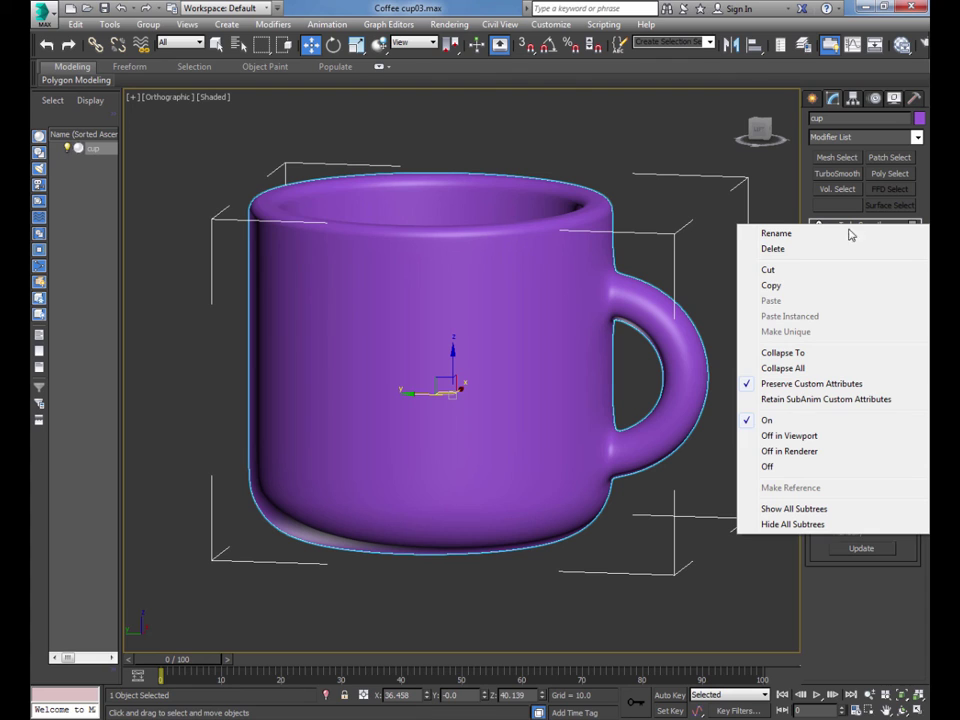
click(800, 369)
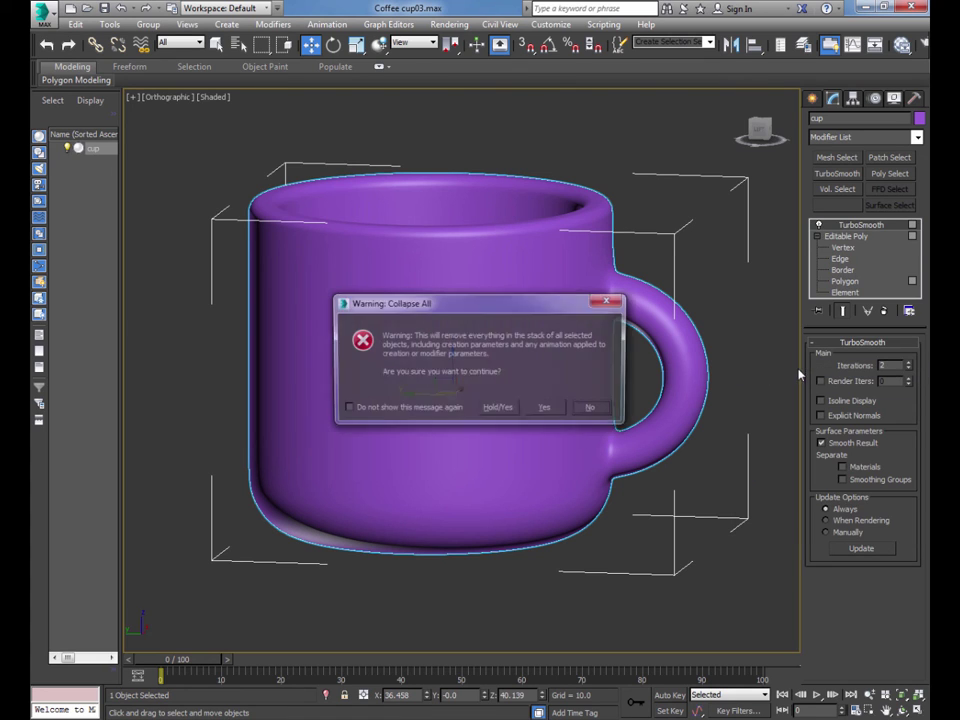
click(546, 410)
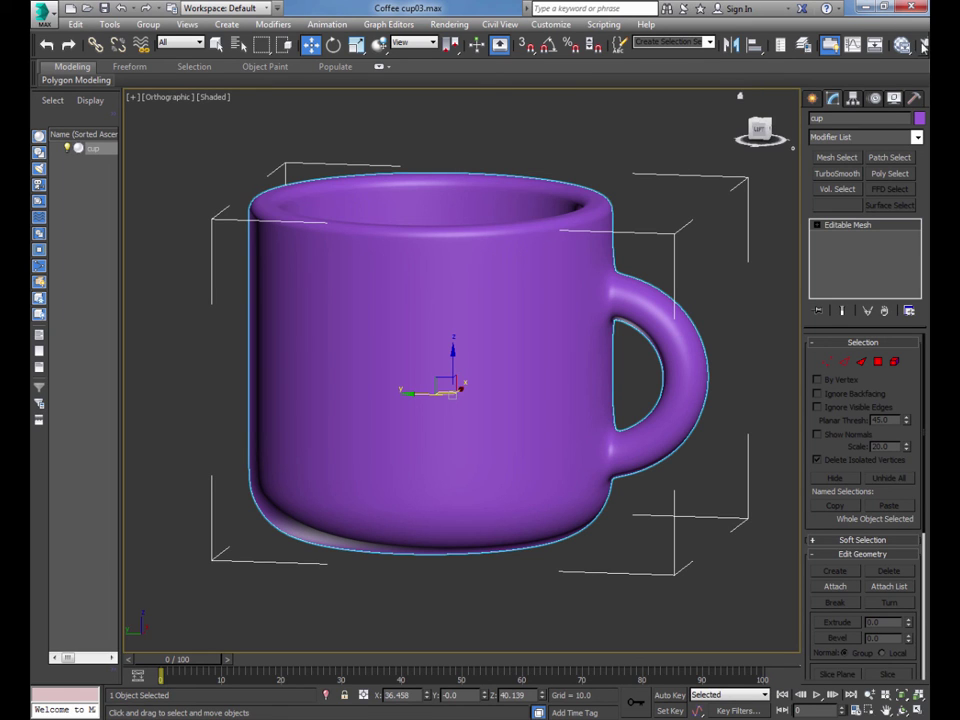
Step: Render the collapsed cup from the orthographic view and save the image as a JPEG named "coffe cup", accepting the default JPEG settings
key(F10)
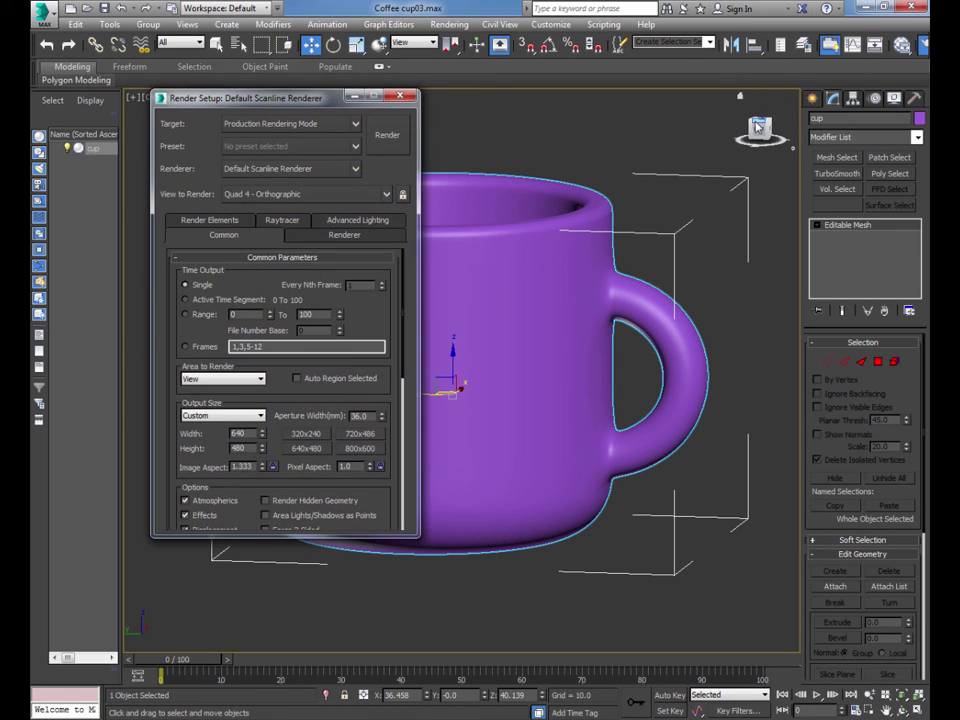
click(388, 136)
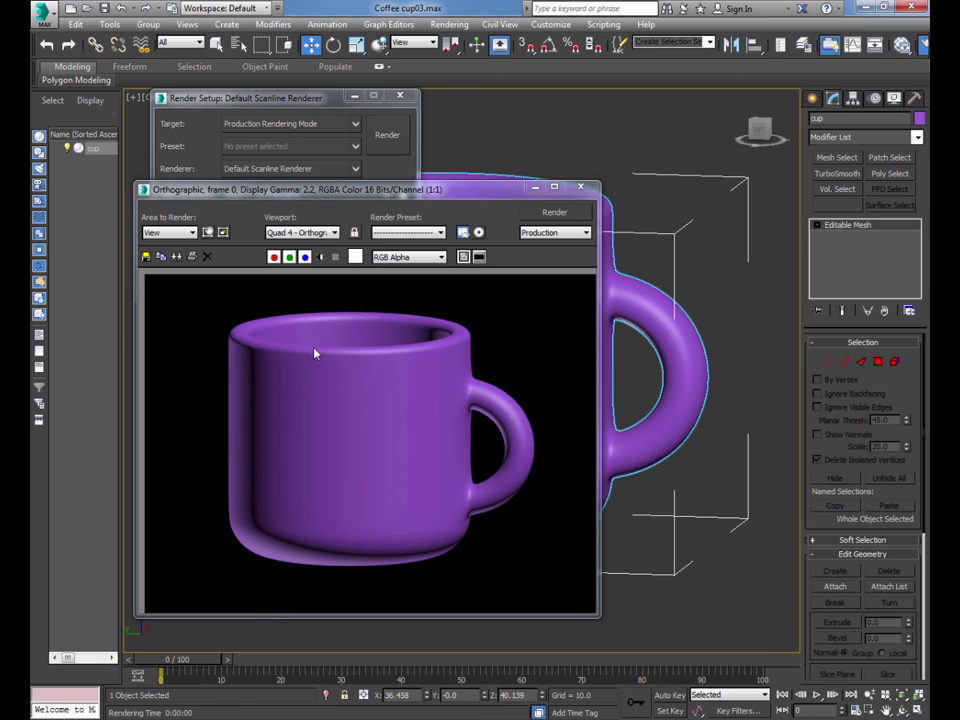
click(146, 258)
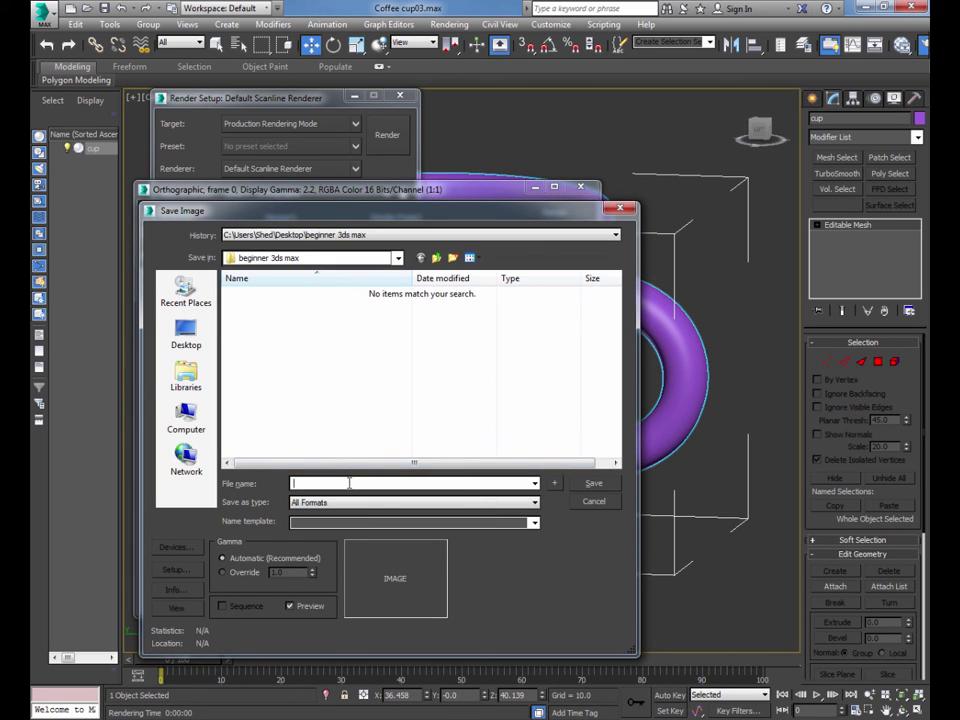
text(coffe)
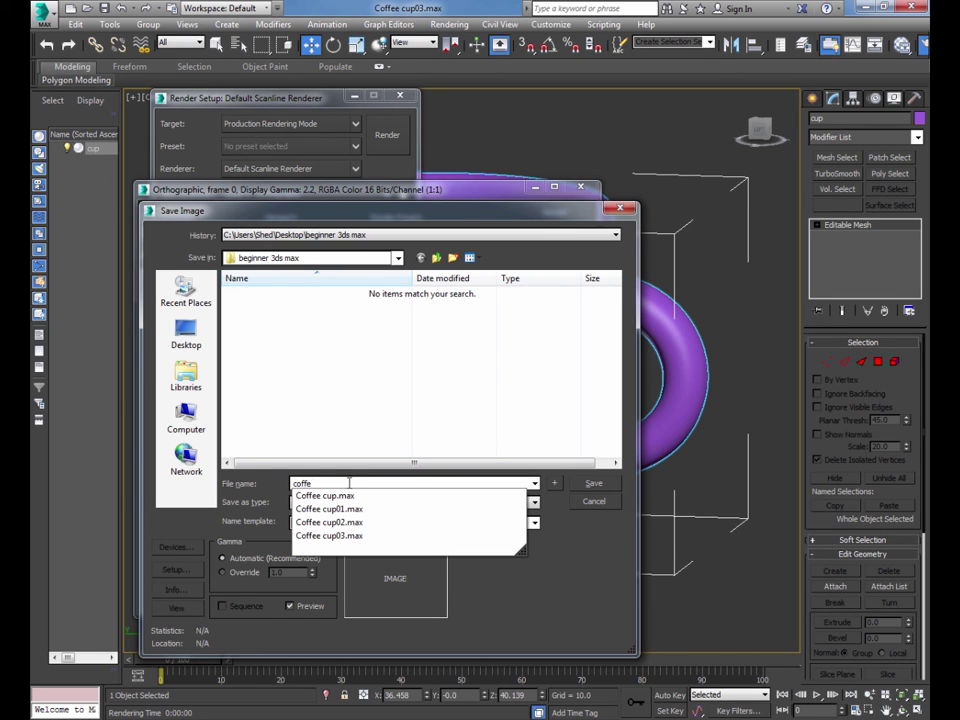
text( cup)
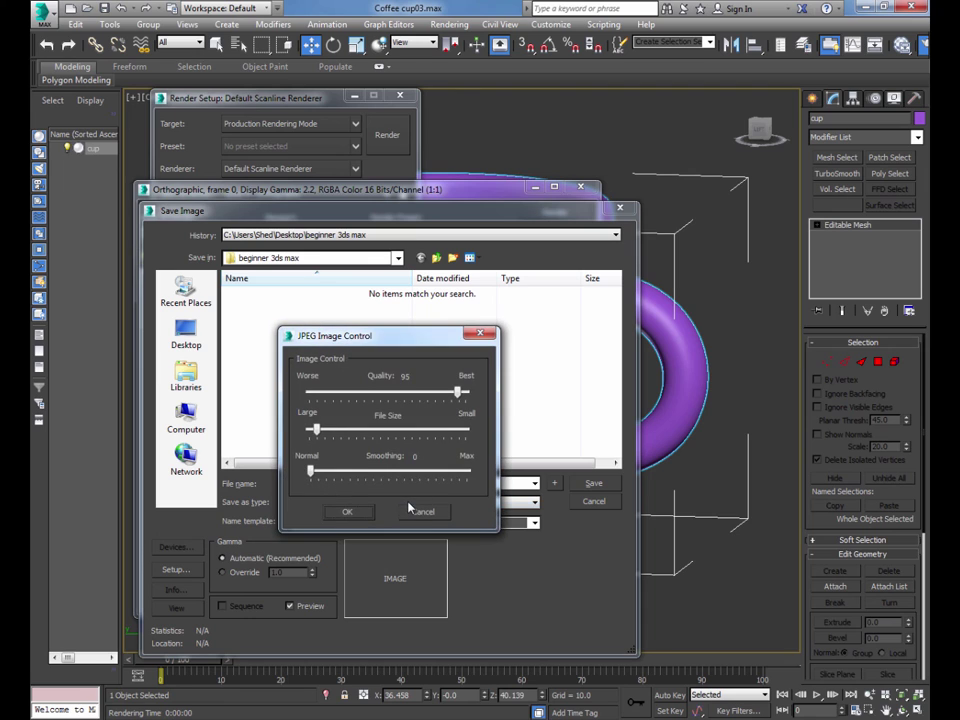
click(348, 513)
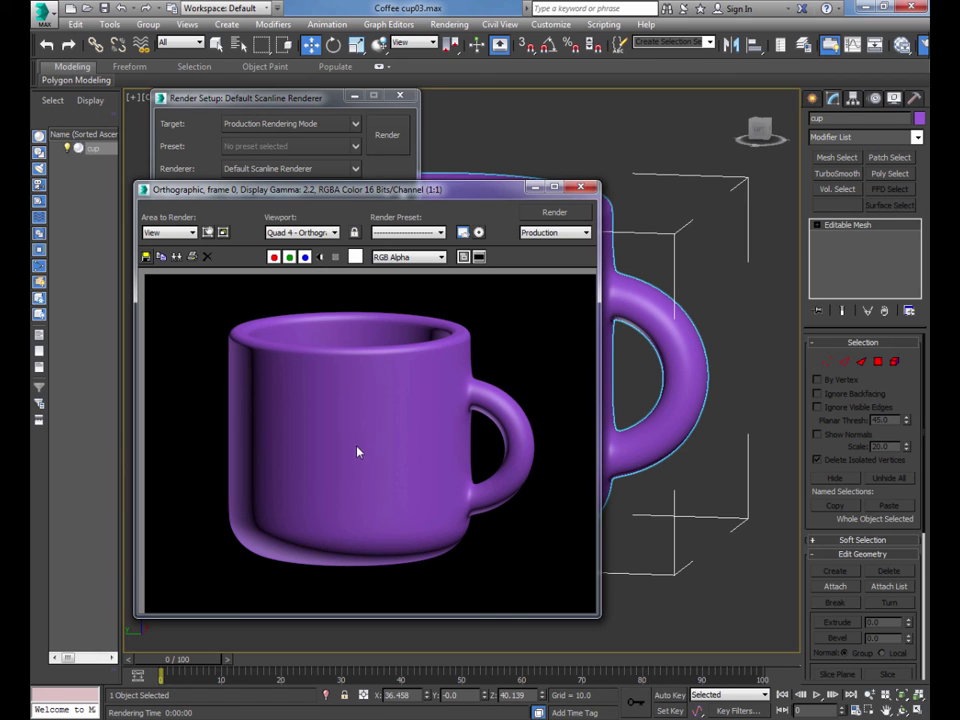
Step: Close the render windows and save the scene as the incremental file Coffee cup04.max
click(583, 188)
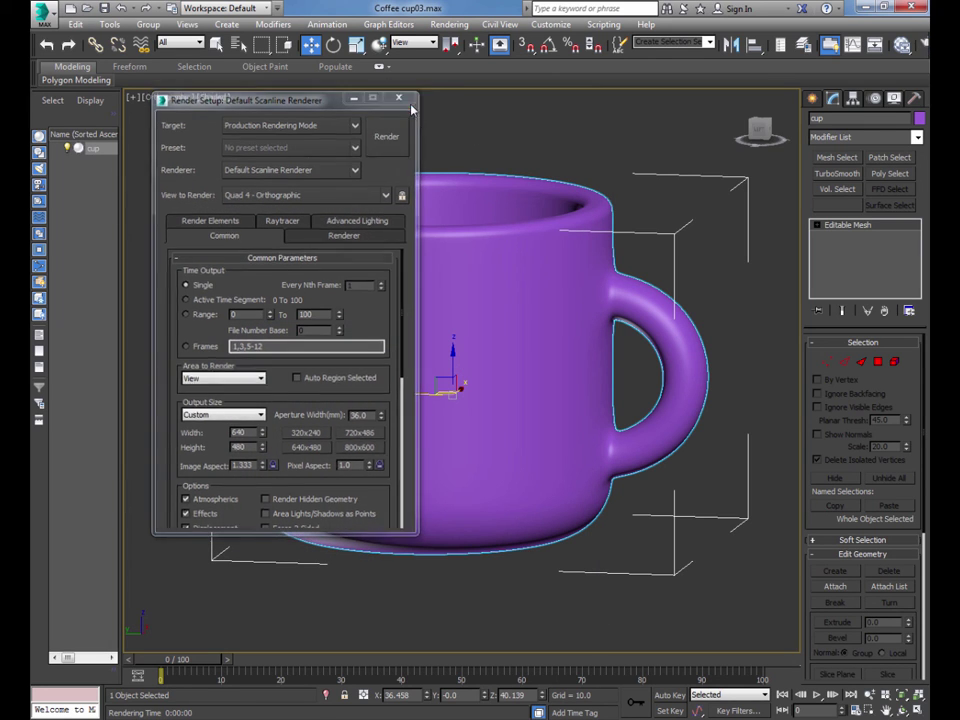
click(398, 98)
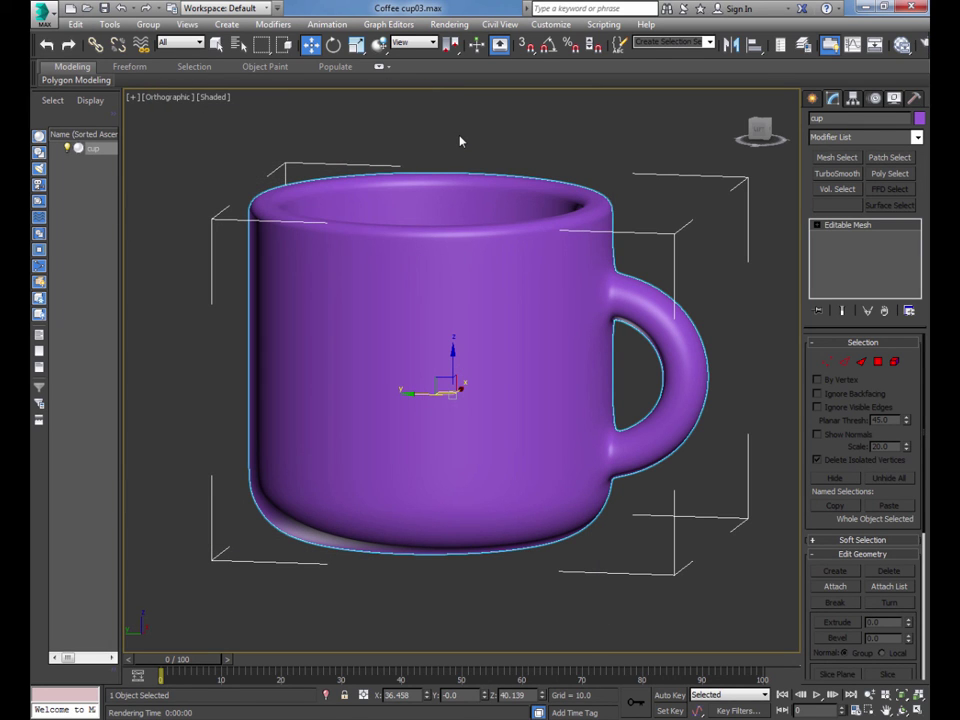
key(ctrl+s)
middle_drag(495, 161, 497, 152)
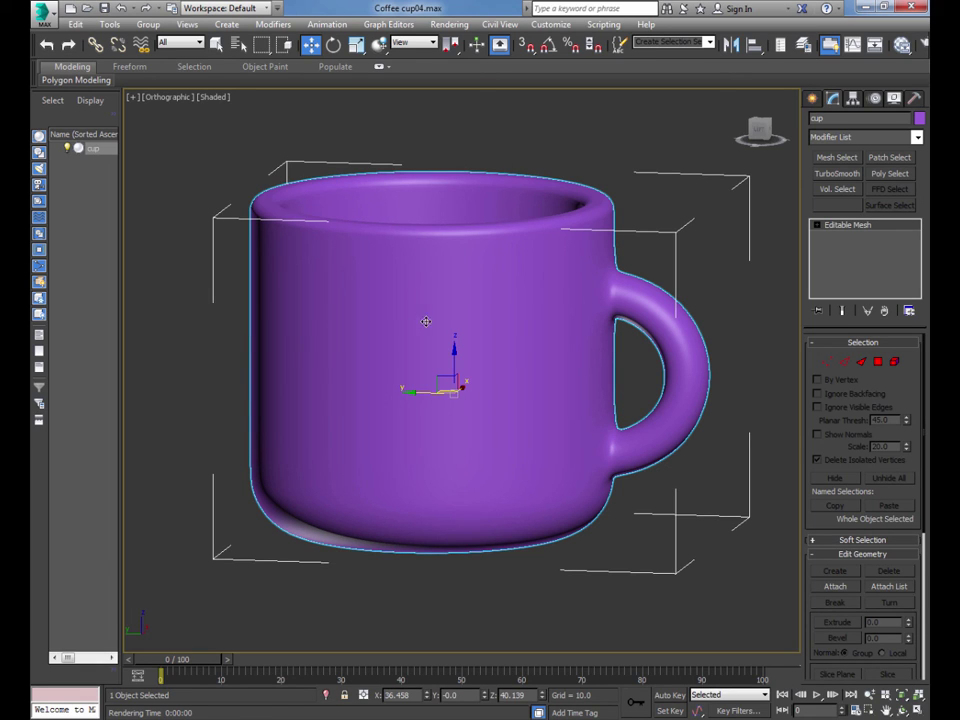
Step: Change the cup's object color to white from the custom colors and deselect the cup
click(919, 119)
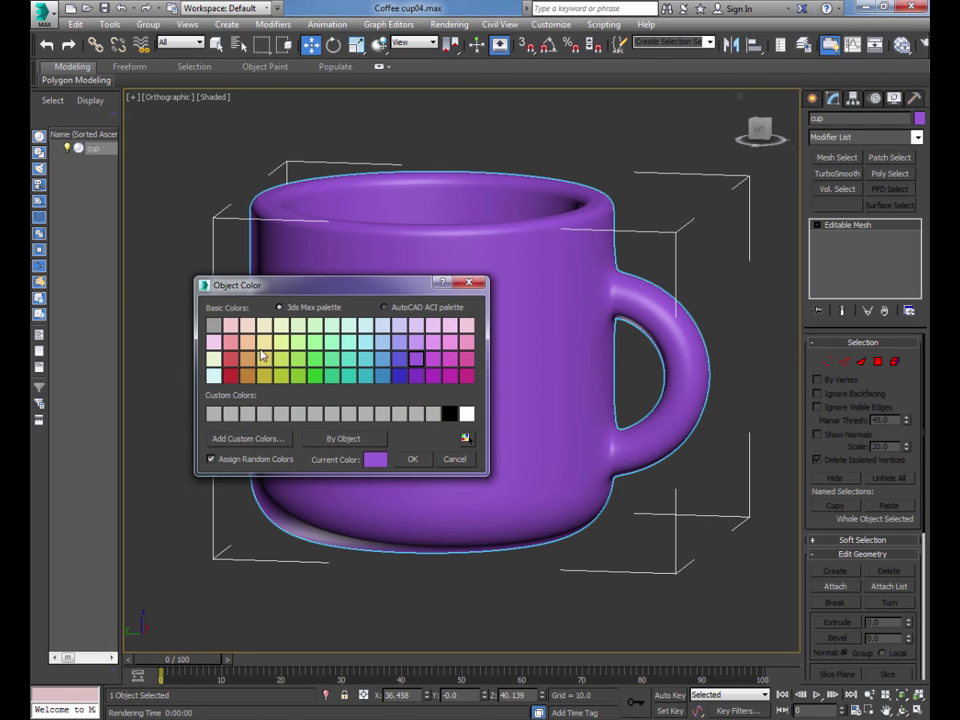
click(466, 413)
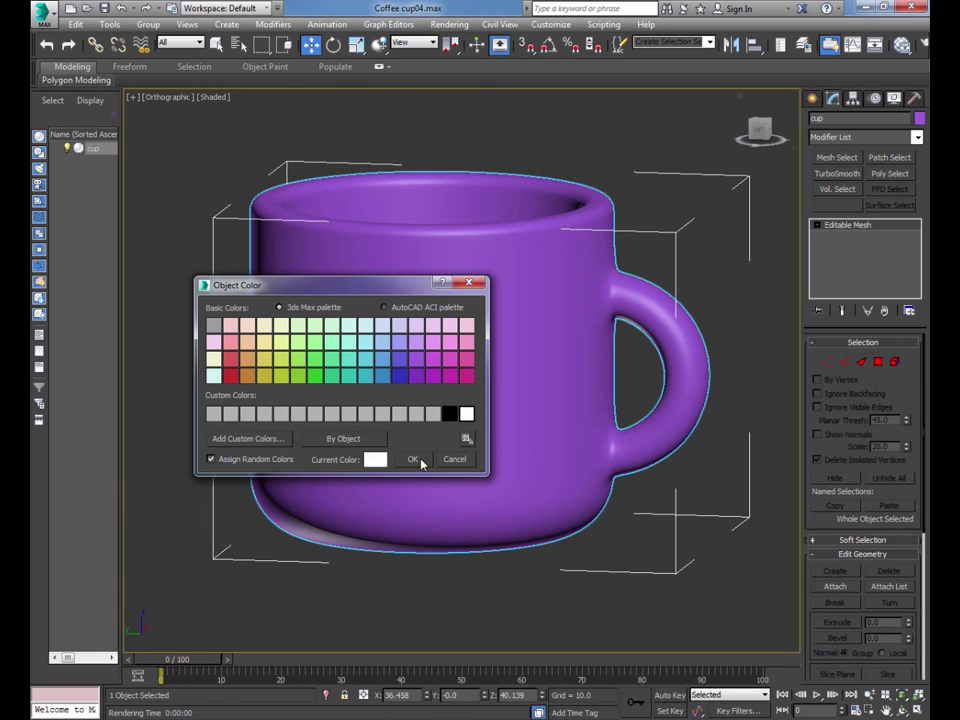
click(412, 459)
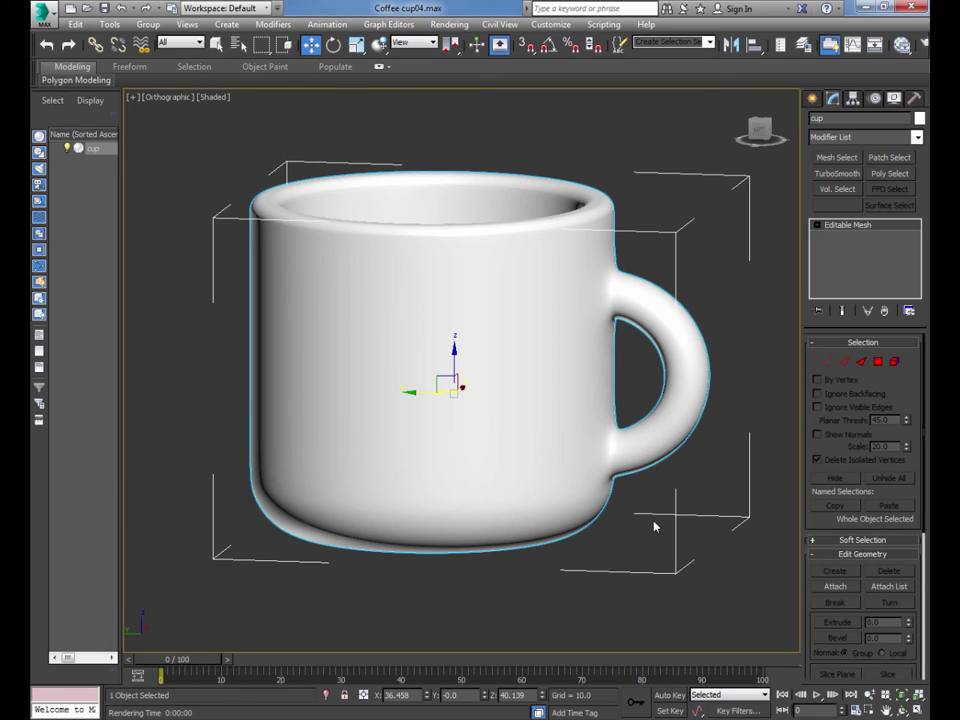
click(695, 524)
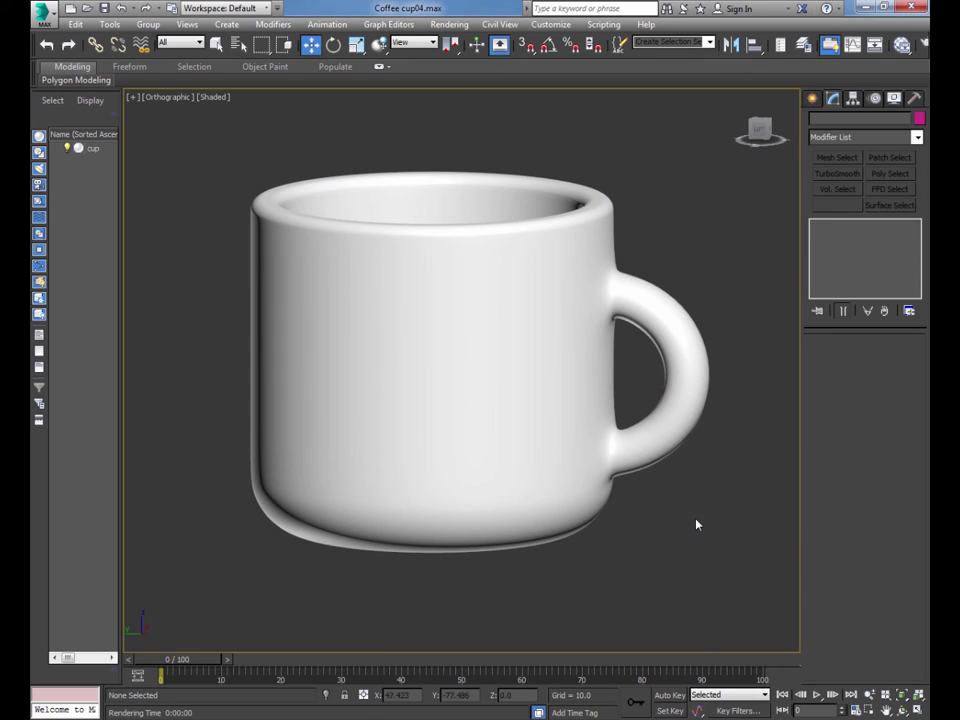
middle_drag(697, 524, 613, 481)
scroll(697, 503, down, 3)
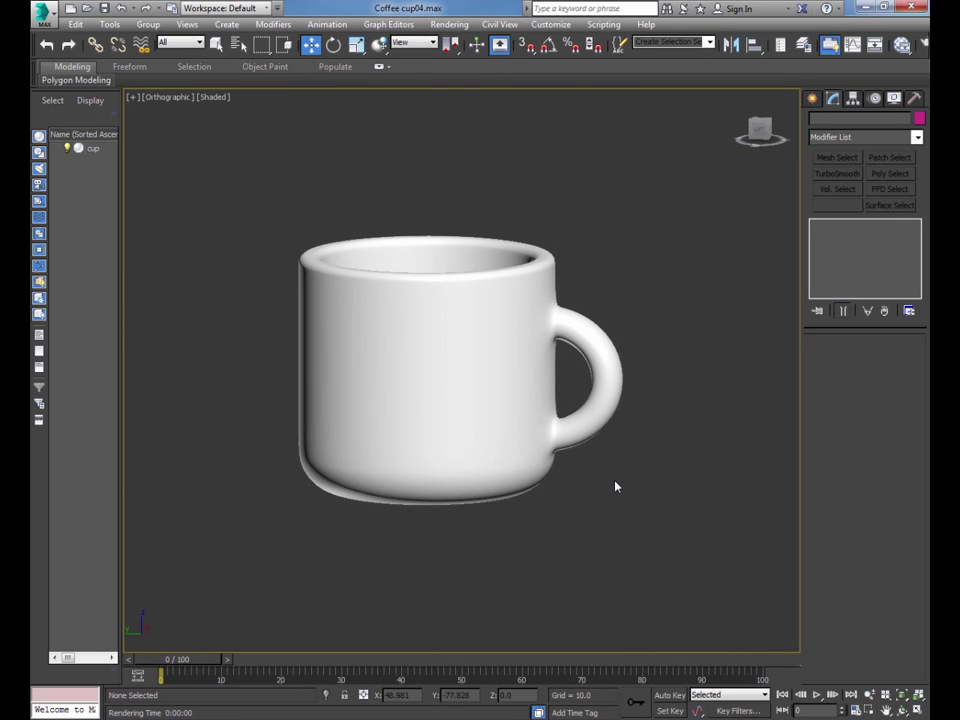